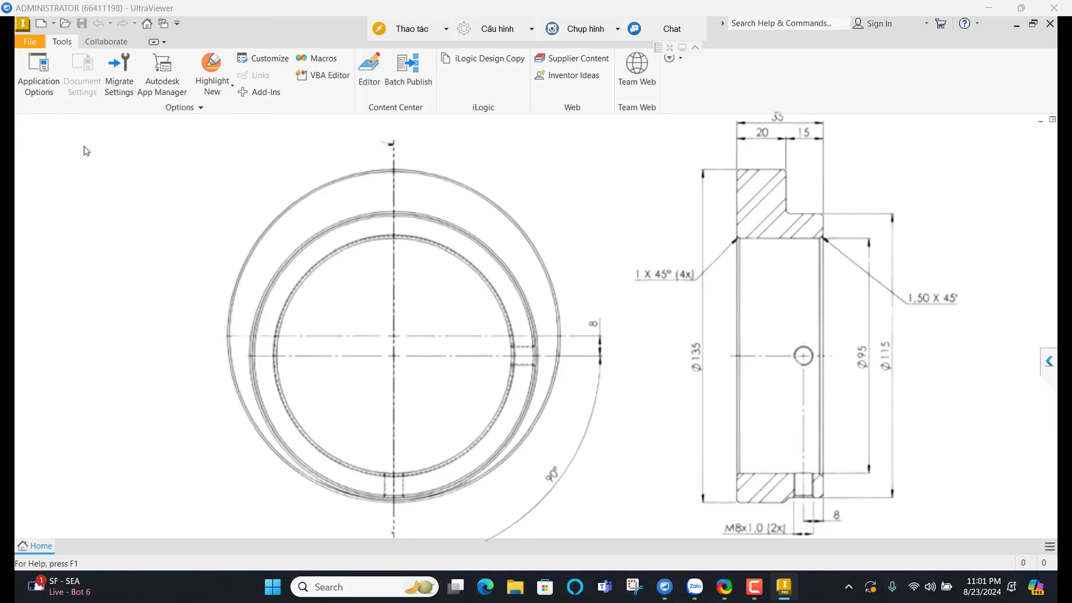
Create a new part from the metric Standard (mm).ipt template
click(34, 44)
click(81, 99)
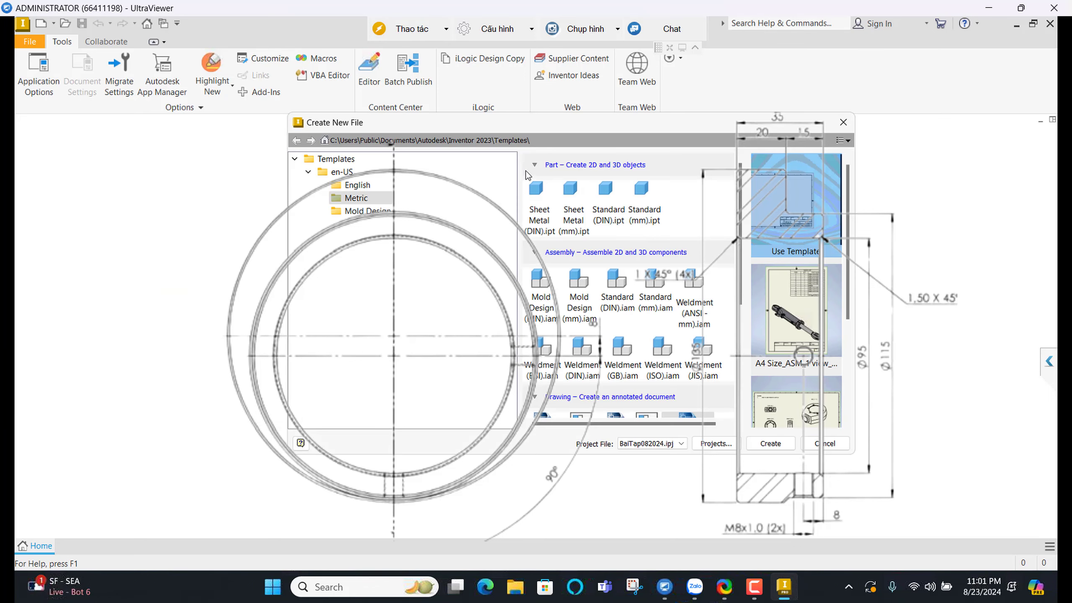
double_click(648, 199)
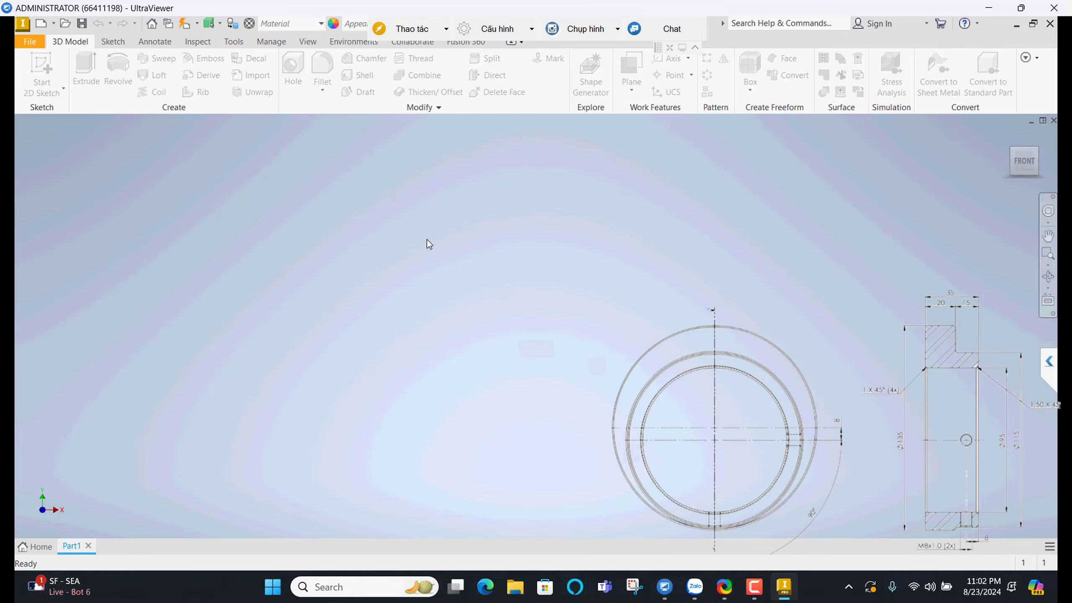
Start a sketch on the XY Plane and draw a circle centred on the origin
right_click(427, 240)
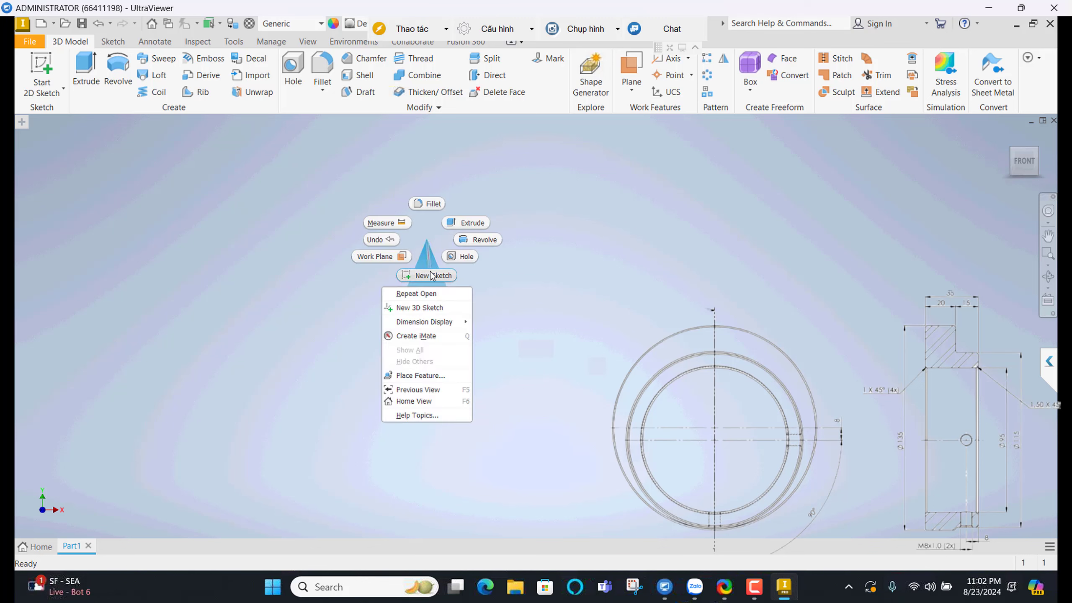
click(431, 275)
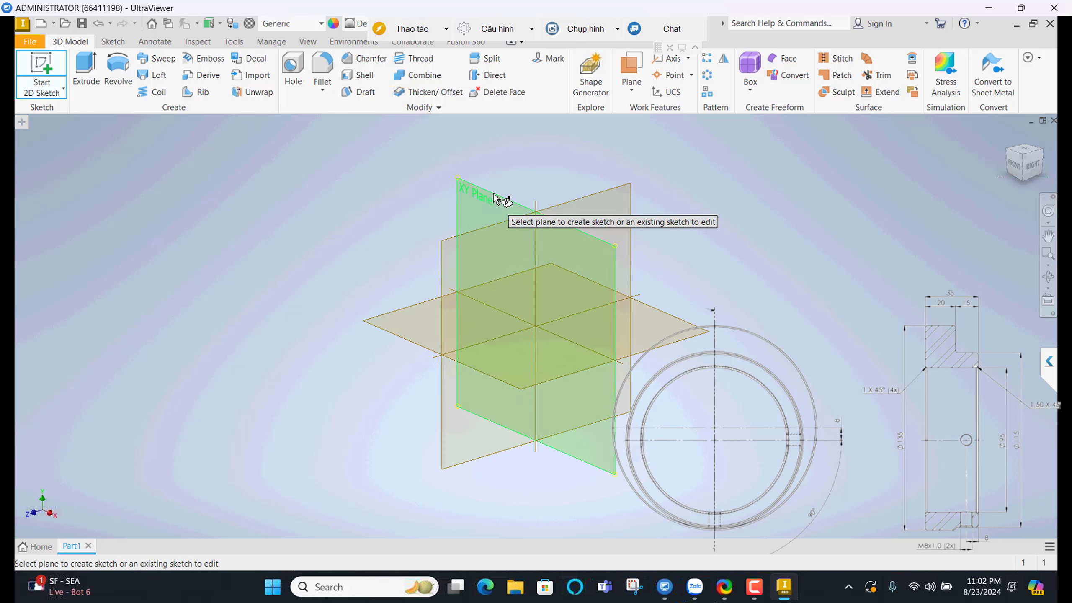
click(493, 197)
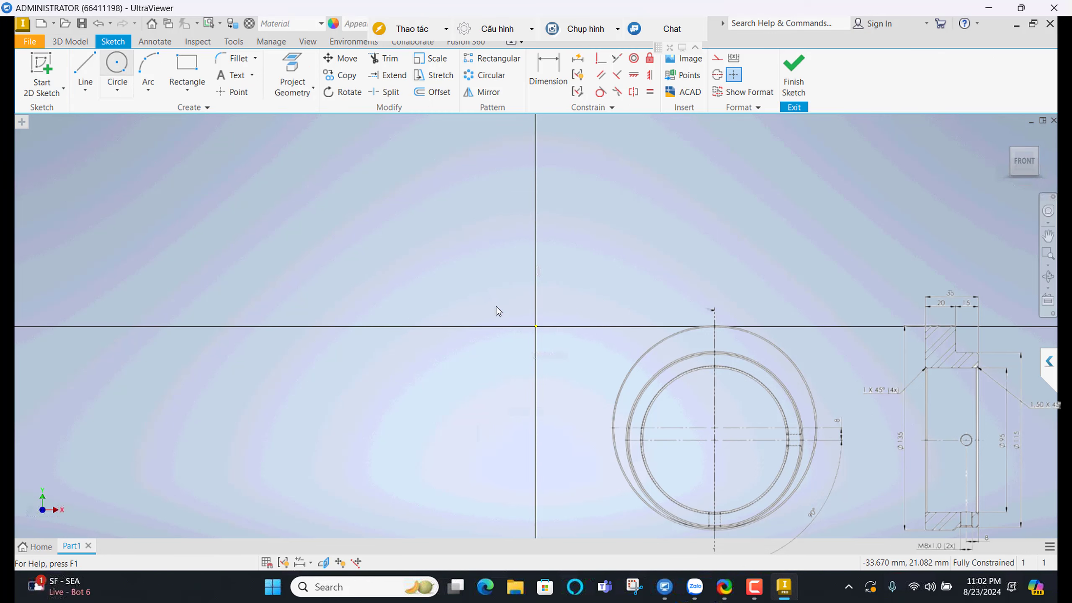
key(c)
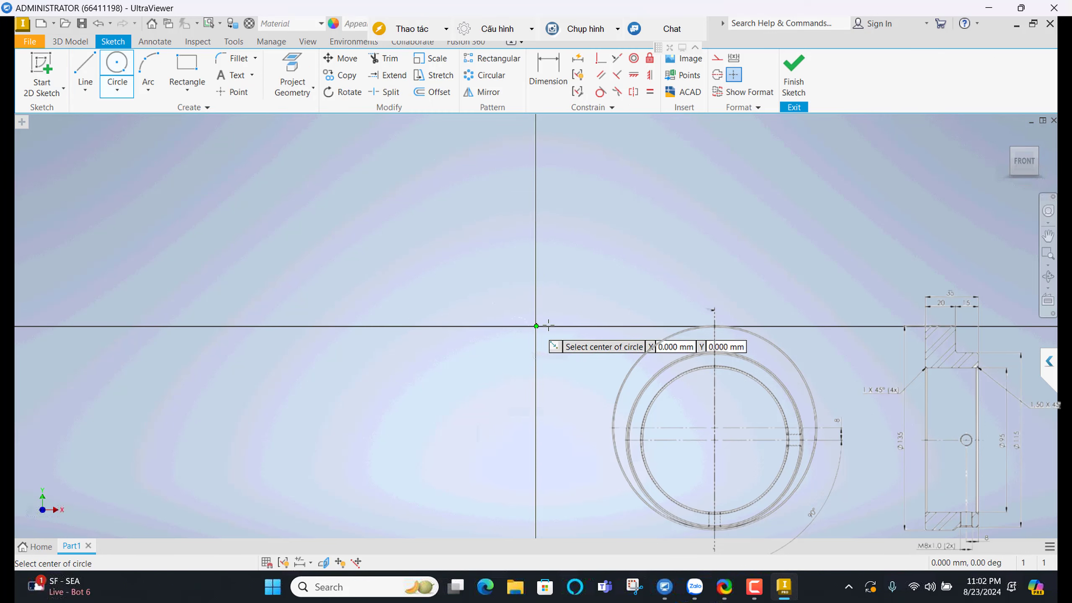
click(536, 326)
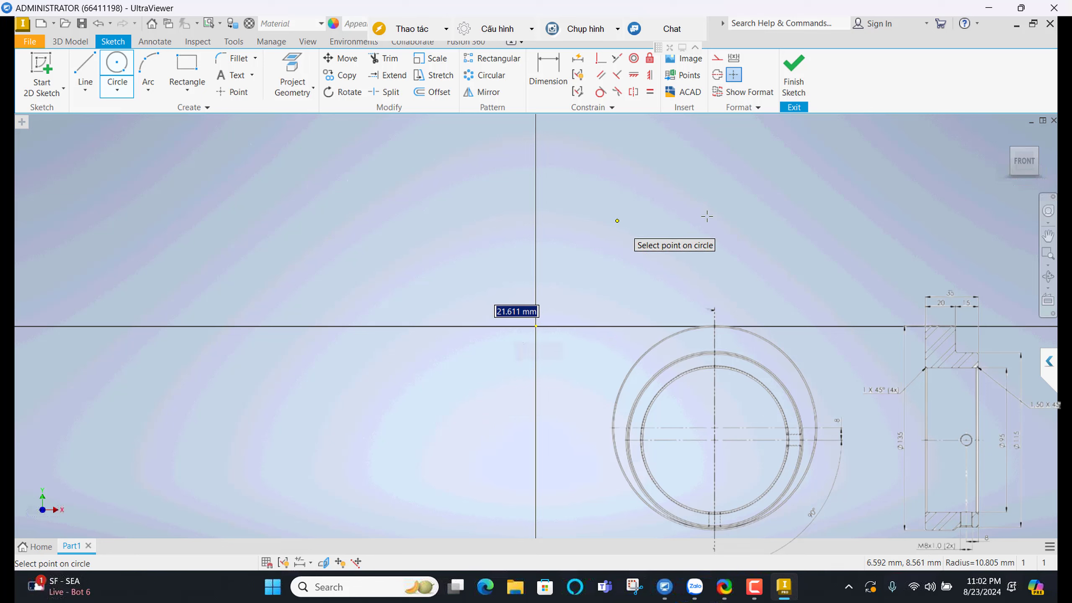
click(619, 223)
Dimension the circle to a 135 mm diameter and finish the sketch
right_click(712, 212)
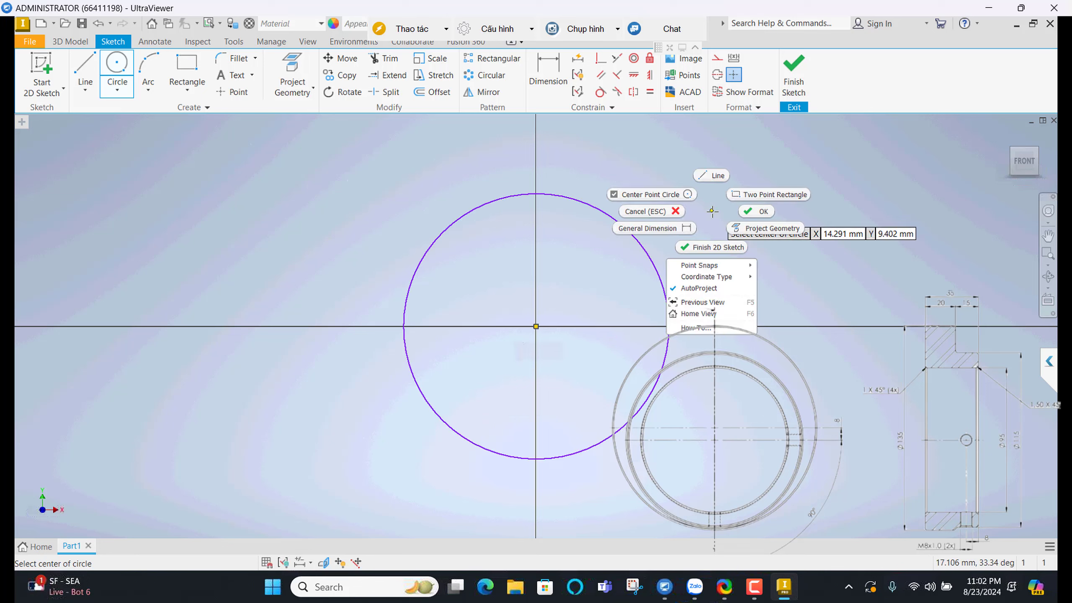
click(685, 228)
click(656, 270)
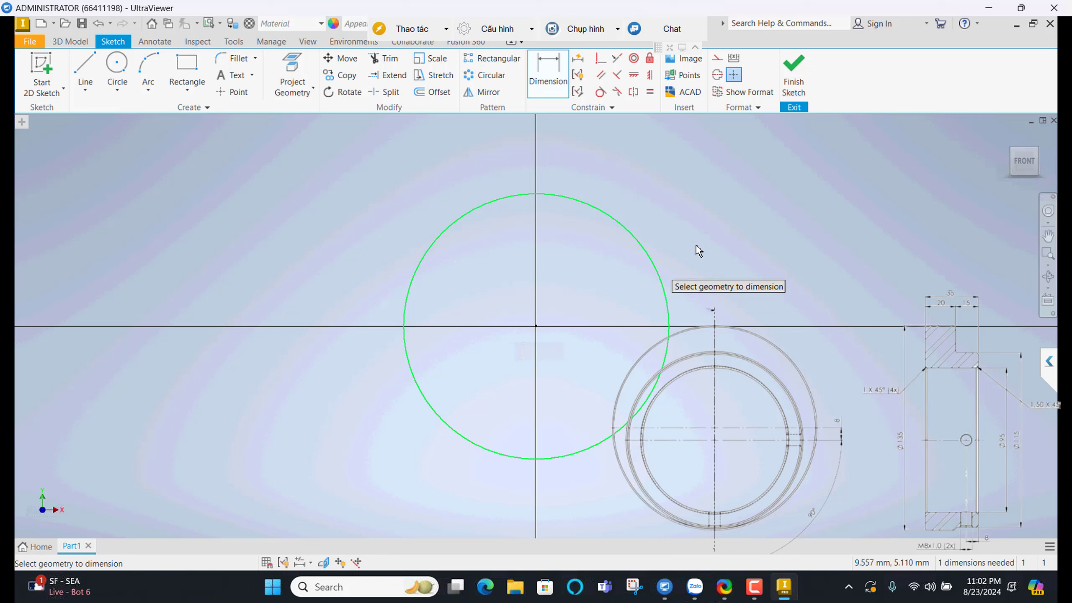
click(720, 244)
click(726, 247)
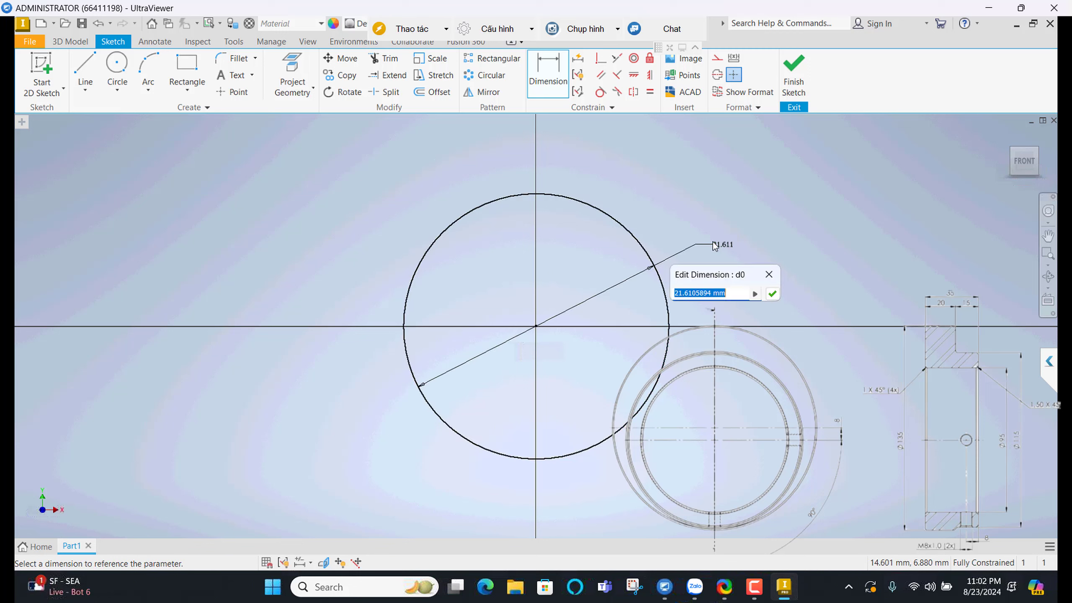
text(135)
key(Return)
scroll(638, 300, up, 7)
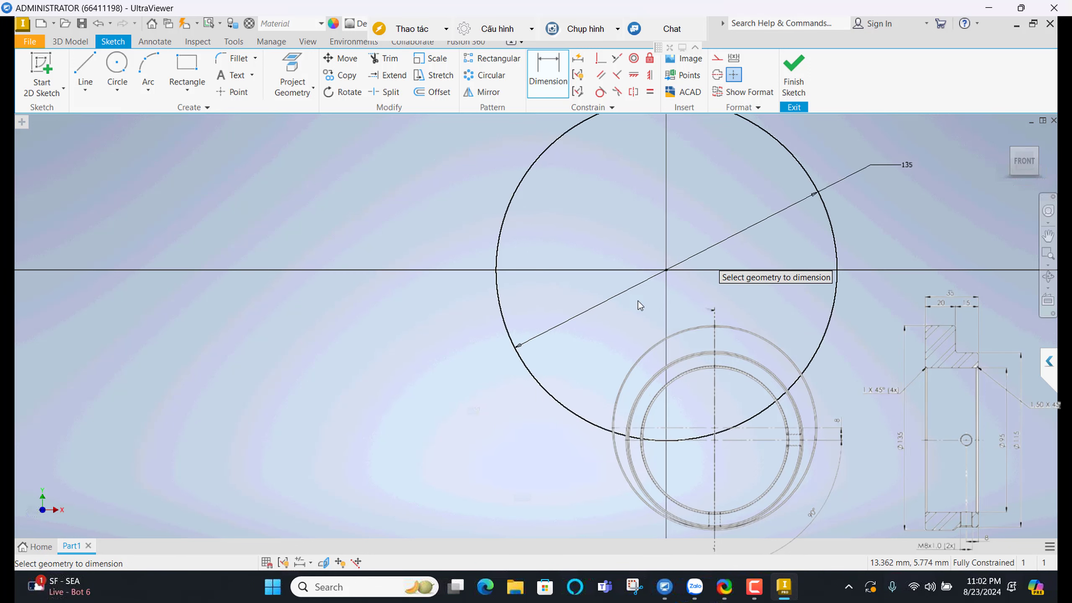
middle_drag(601, 315, 590, 336)
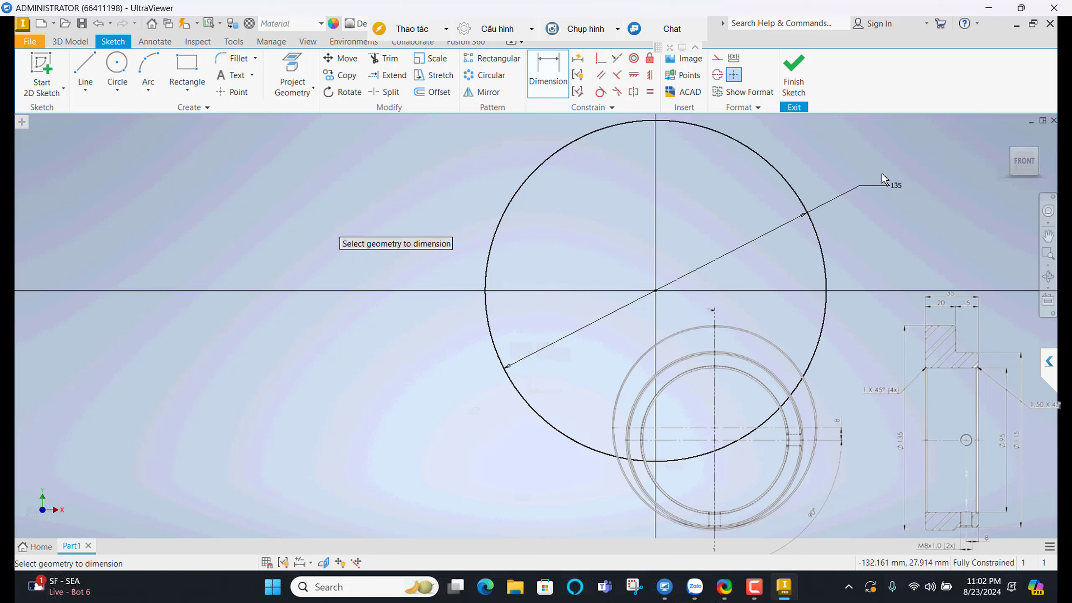
click(799, 98)
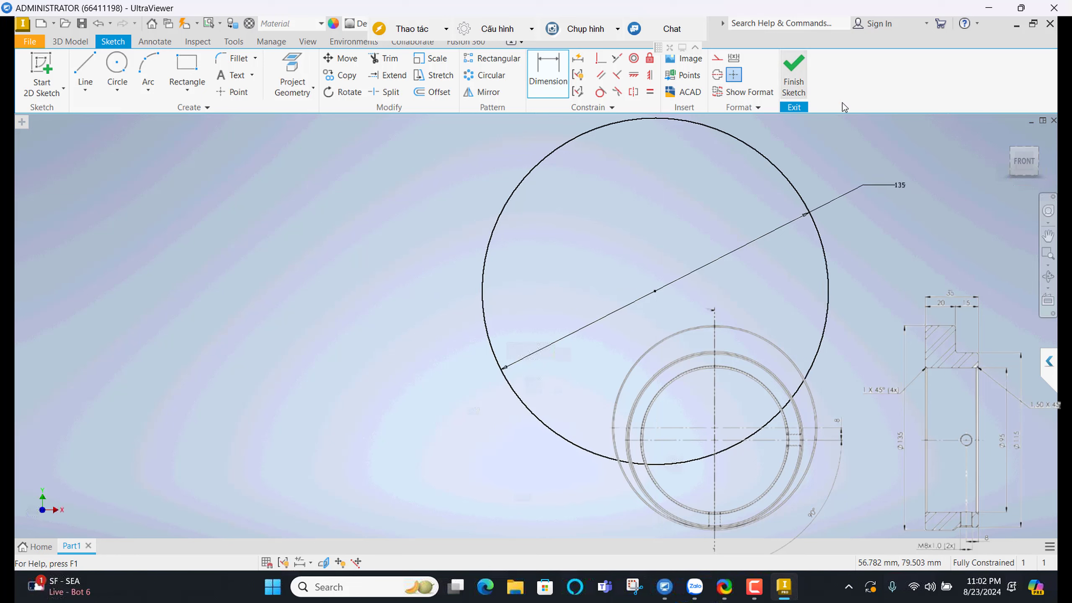
scroll(625, 314, up, 6)
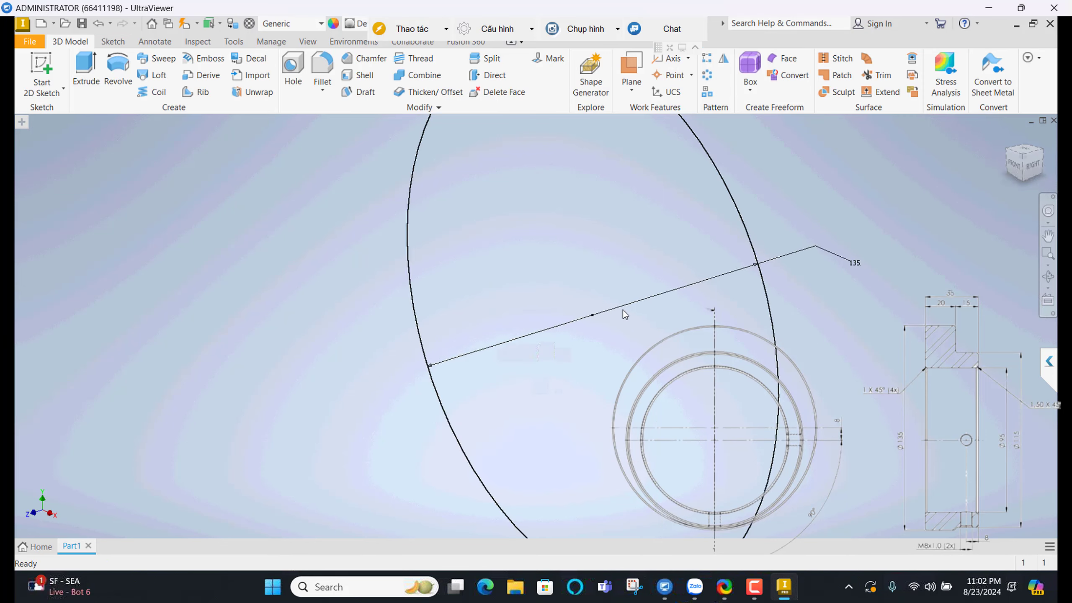
Extrude the 135 mm circle 20 mm into a solid disc
right_click(398, 288)
click(420, 265)
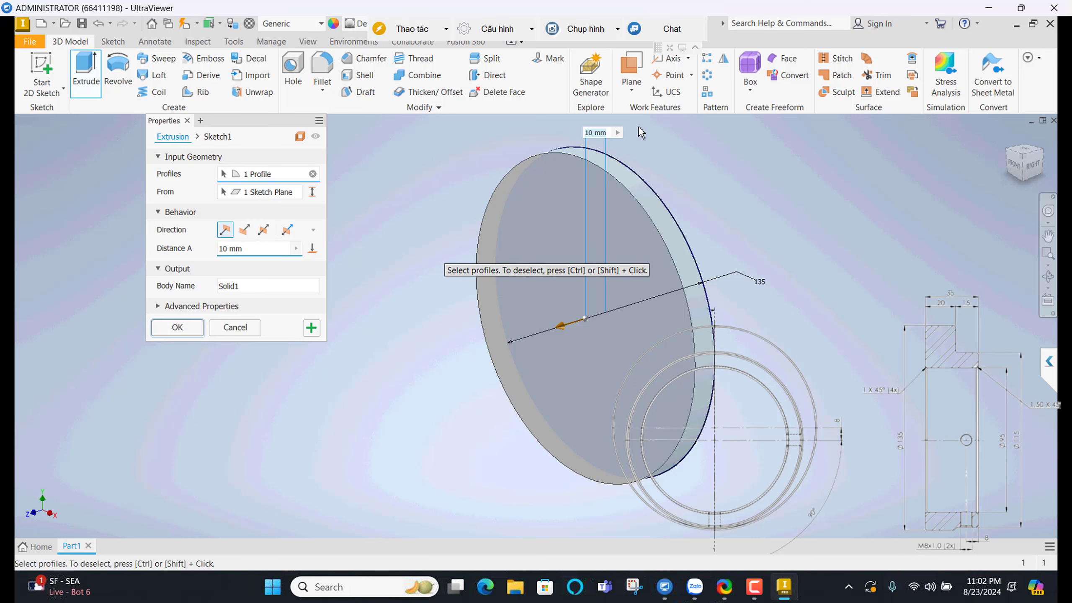
text(20)
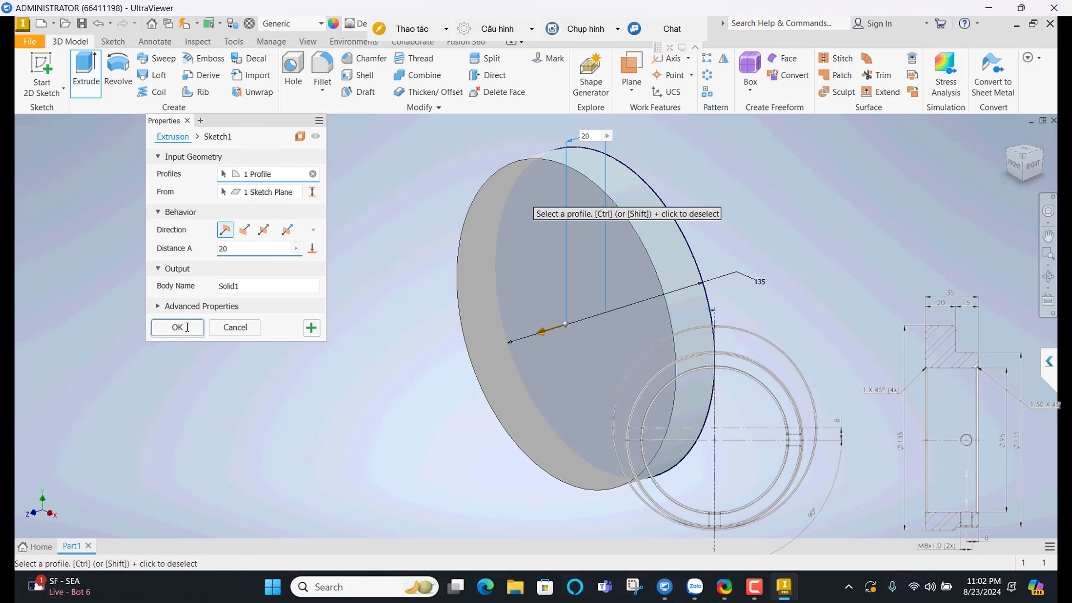
click(173, 331)
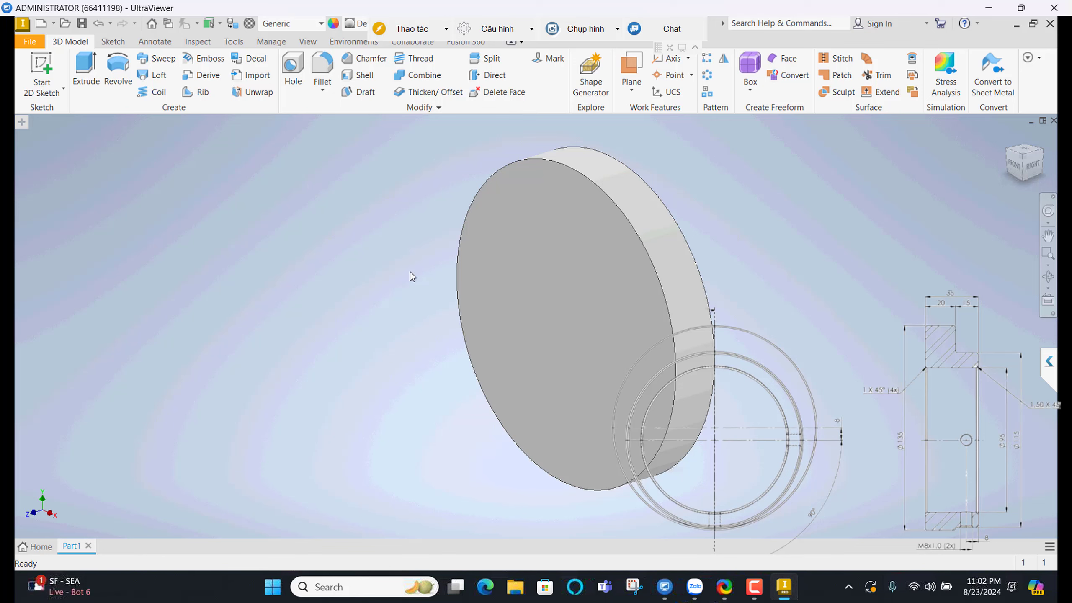
click(558, 296)
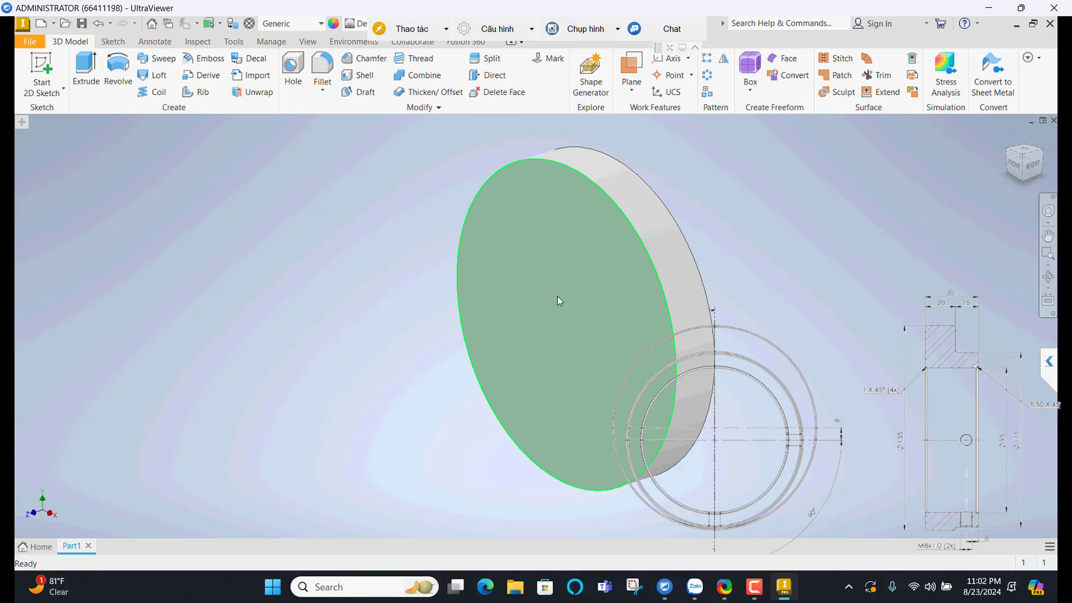
Start a sketch on the disc's front face and project the origin's X and Y axes into it
right_click(599, 317)
click(591, 345)
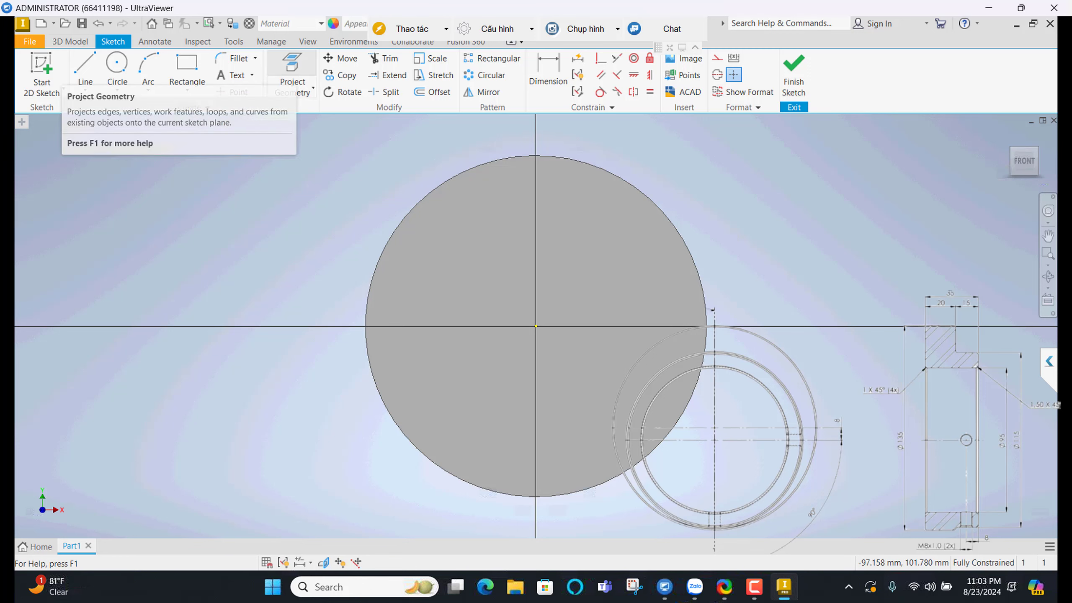
click(292, 74)
click(22, 122)
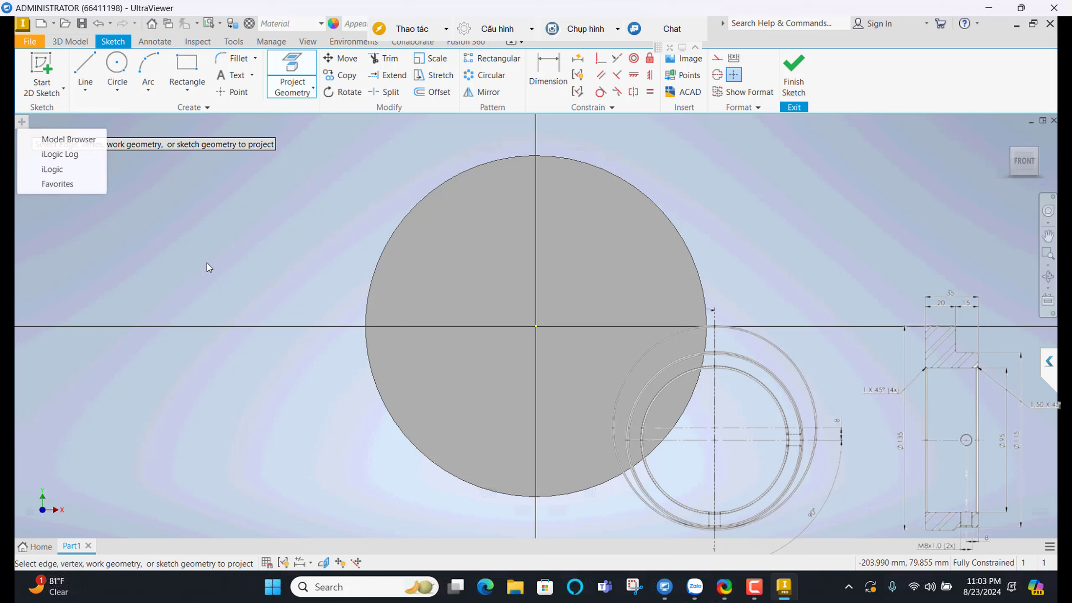
click(54, 140)
click(25, 190)
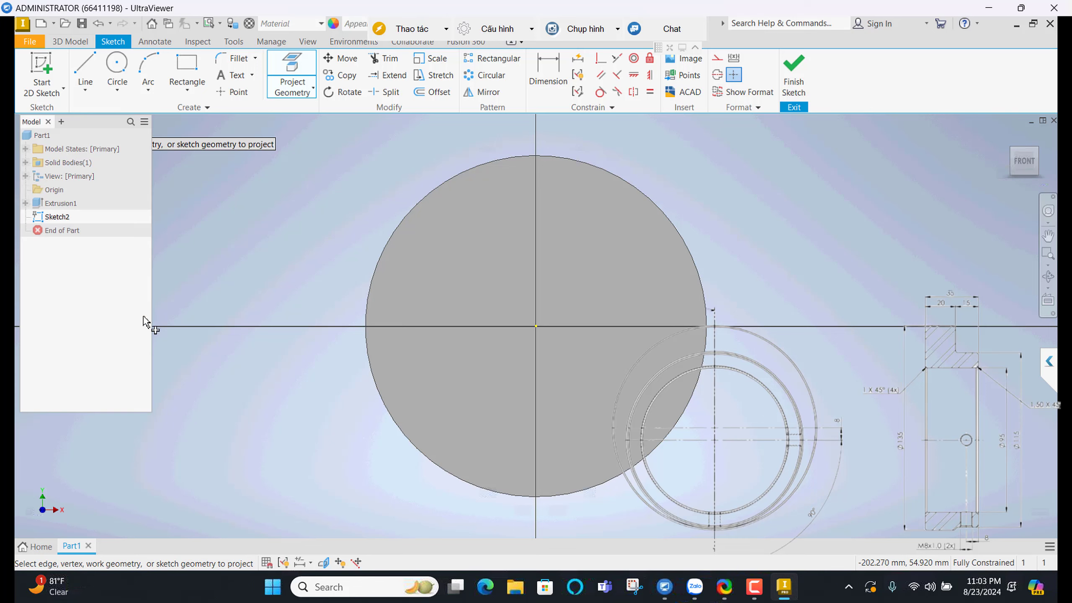
click(65, 244)
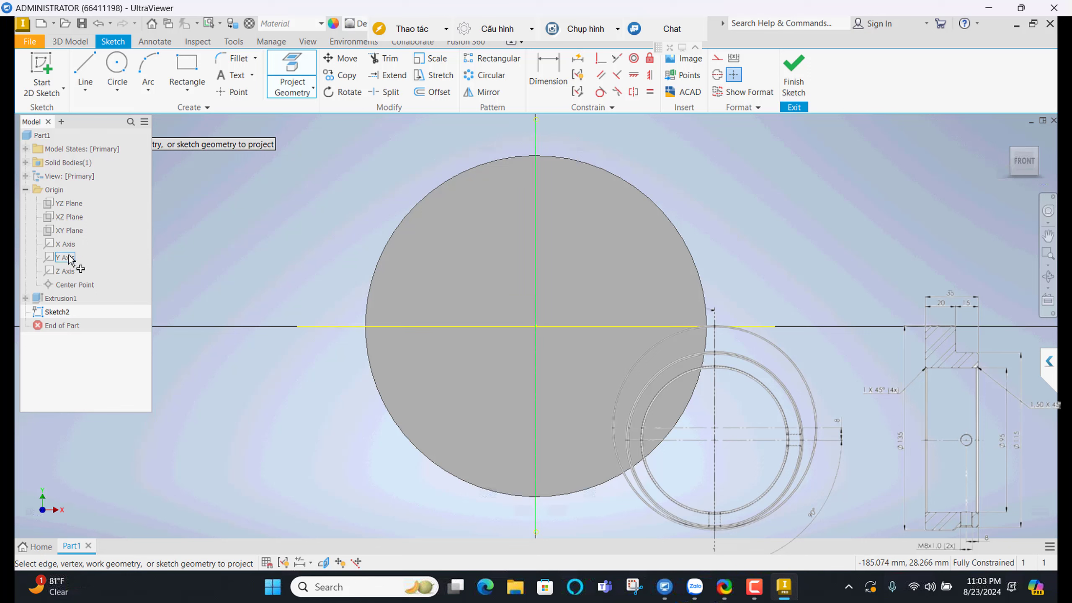
click(65, 257)
key(Escape)
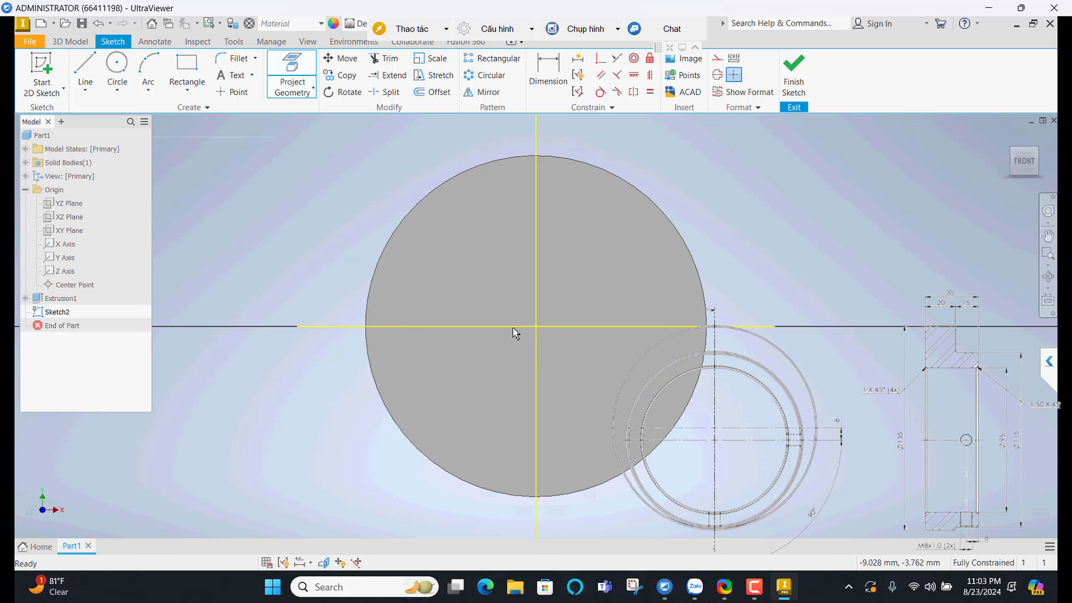
Convert the projected horizontal and vertical axis lines to construction geometry
click(504, 326)
click(717, 58)
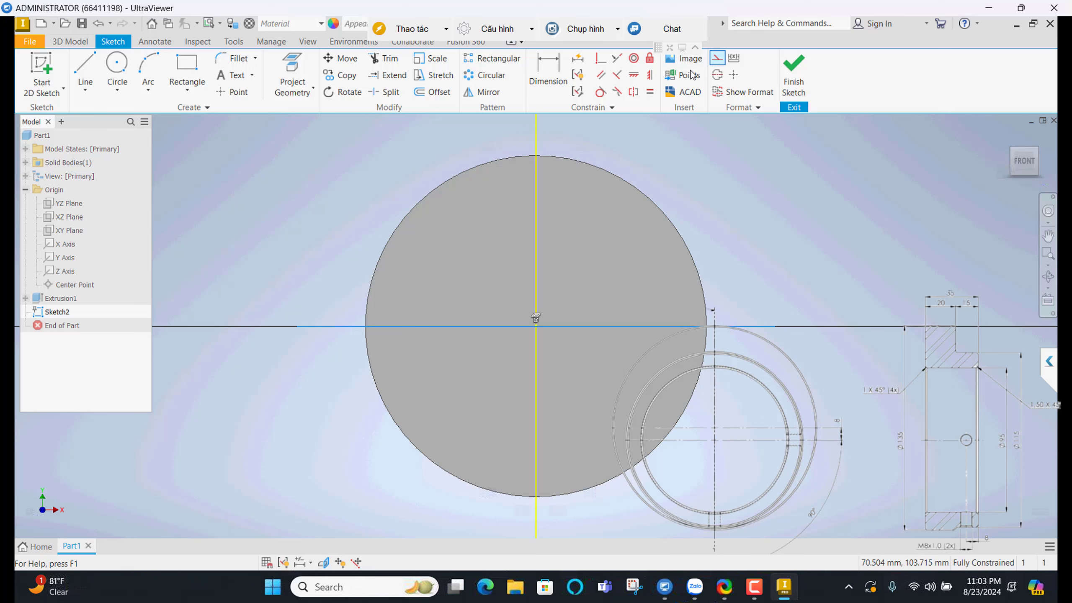
click(536, 255)
click(717, 59)
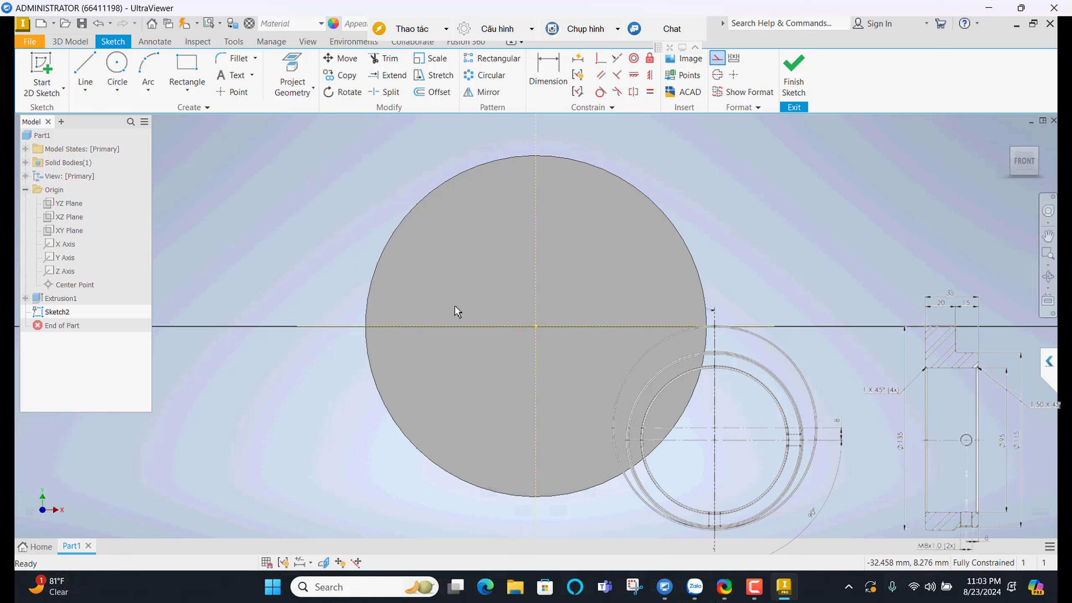
key(Escape)
Draw a circle and dimension its centre 8 mm from the horizontal axis
click(118, 64)
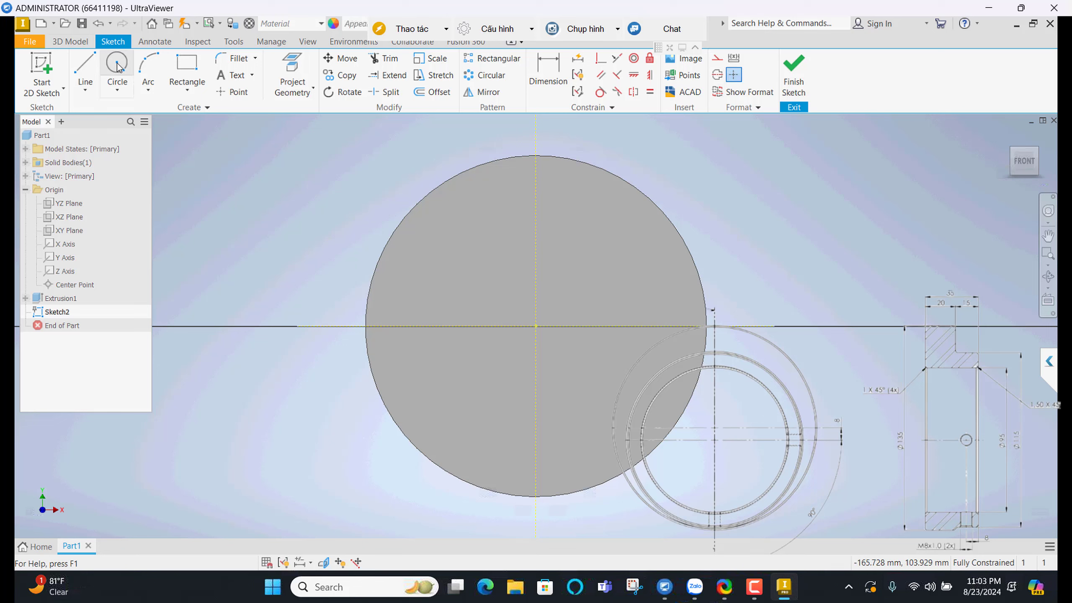
click(536, 353)
click(659, 418)
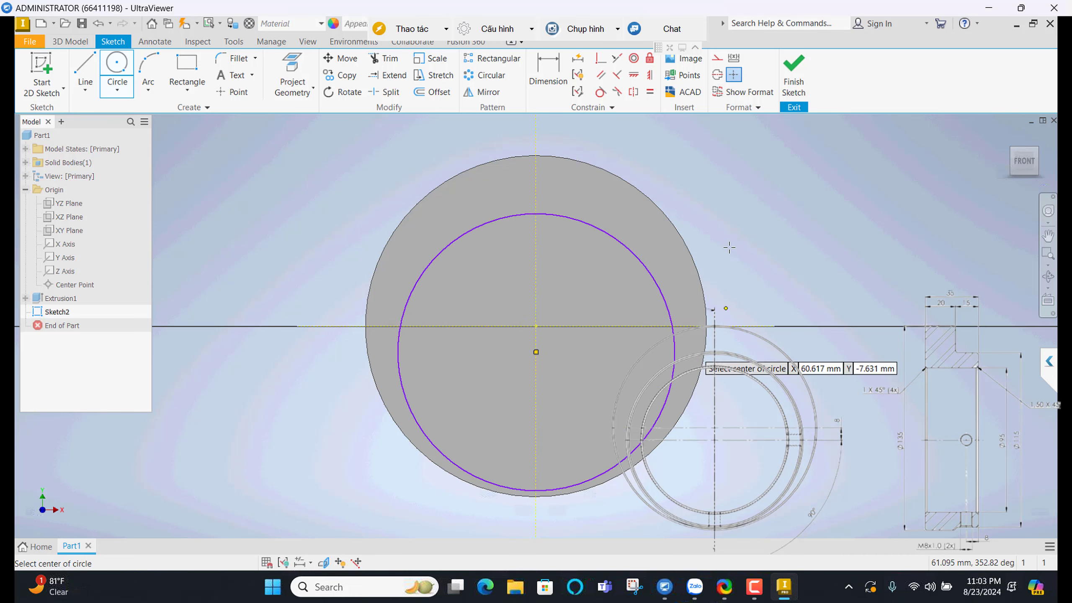
right_click(803, 201)
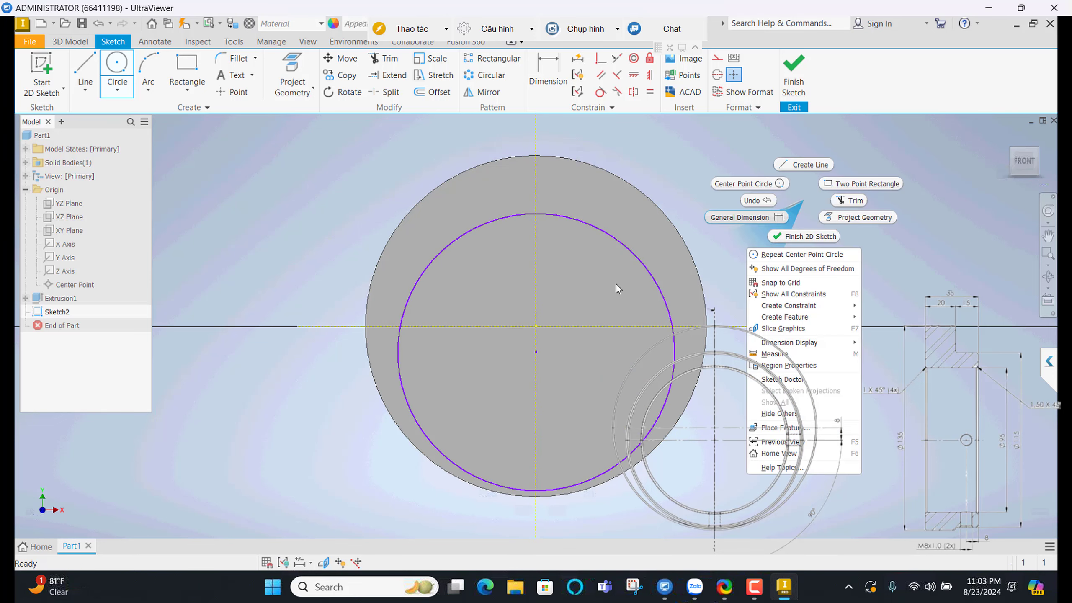
click(535, 334)
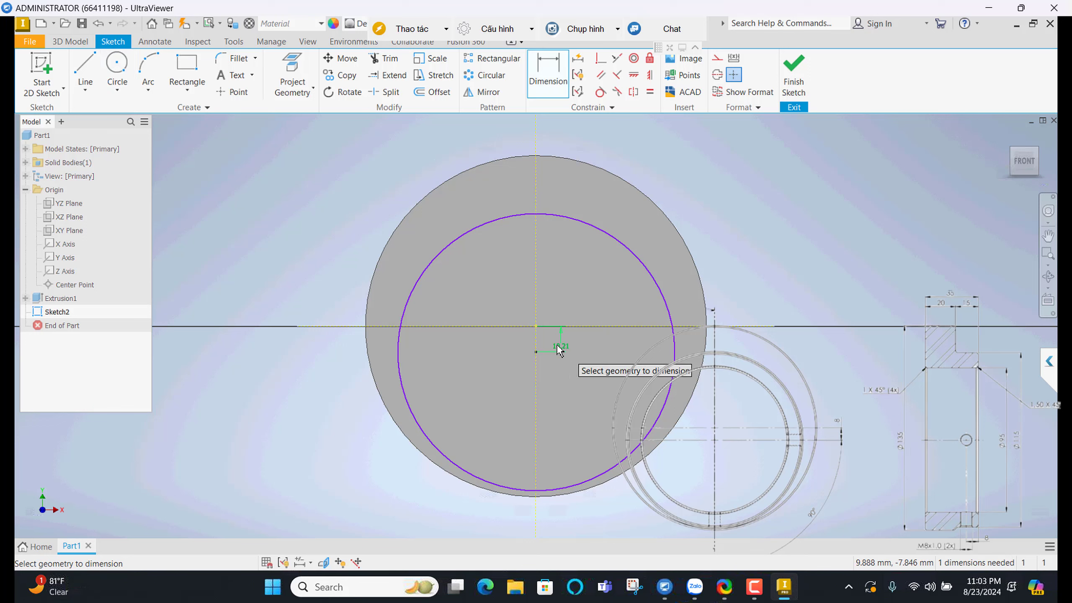
click(561, 347)
text(8)
key(Return)
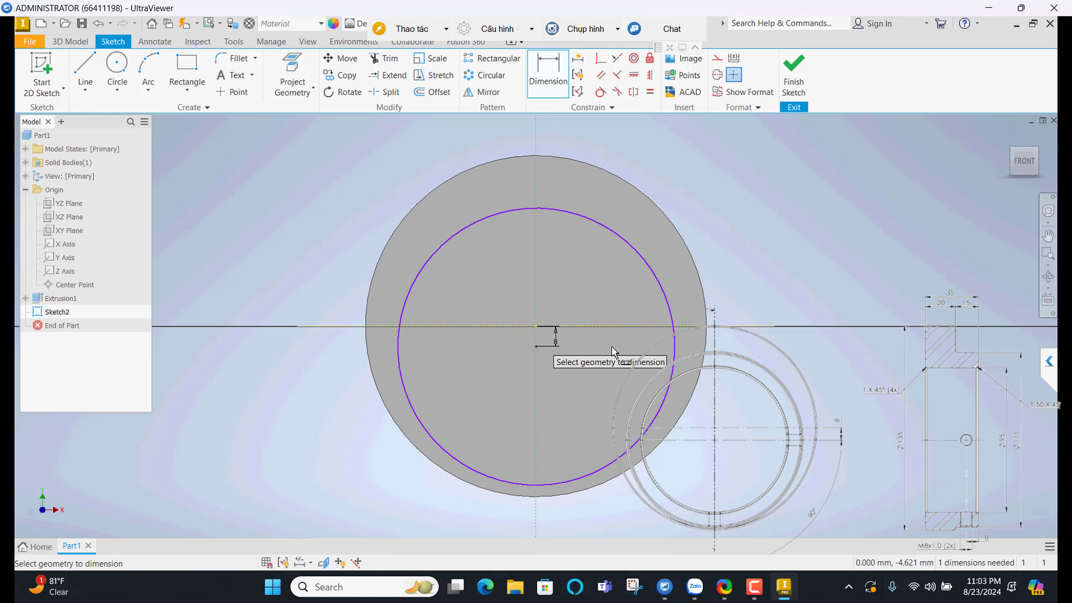
Give the circle a 115 mm diameter and finish the sketch
click(665, 302)
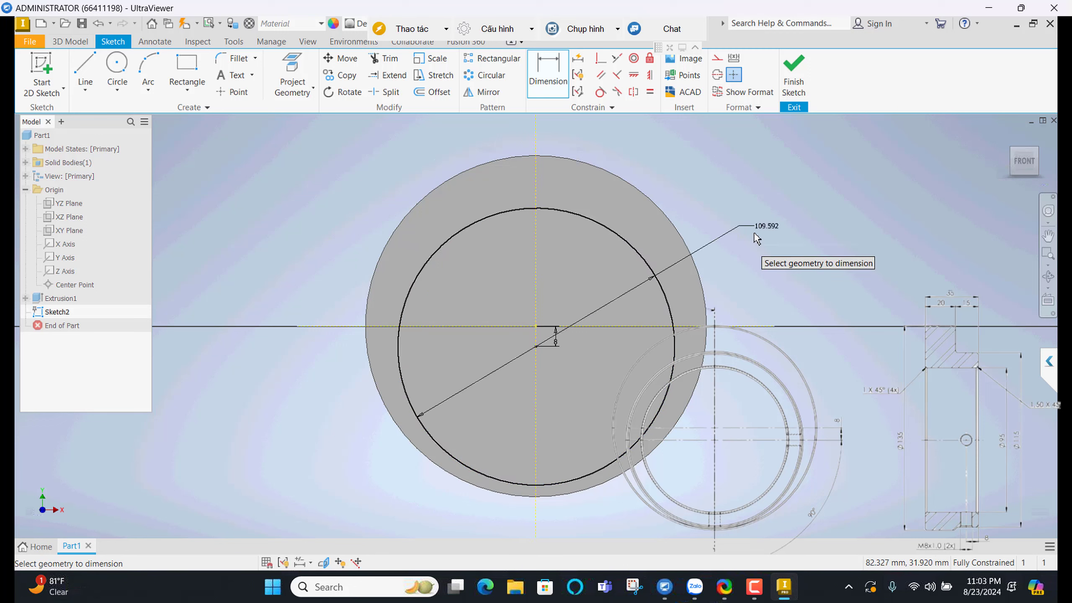
click(760, 233)
text(11)
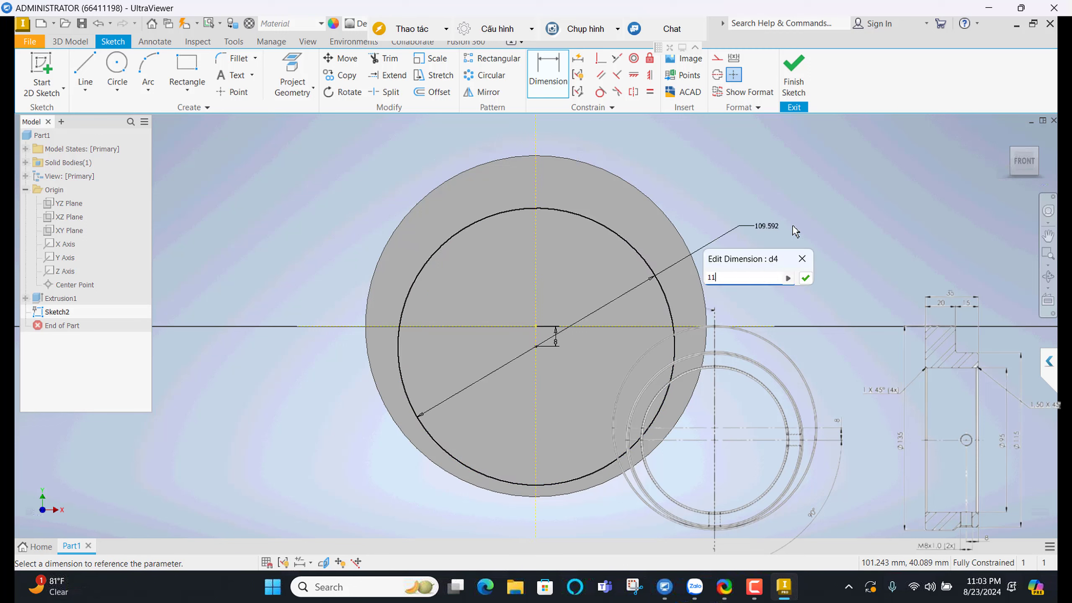
text(5)
key(Return)
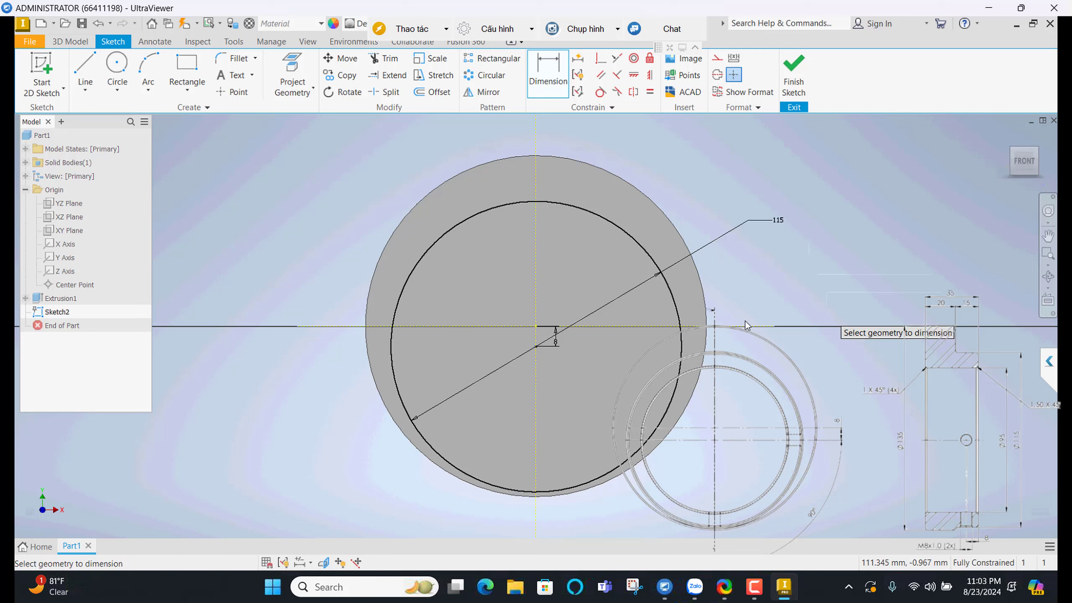
key(Escape)
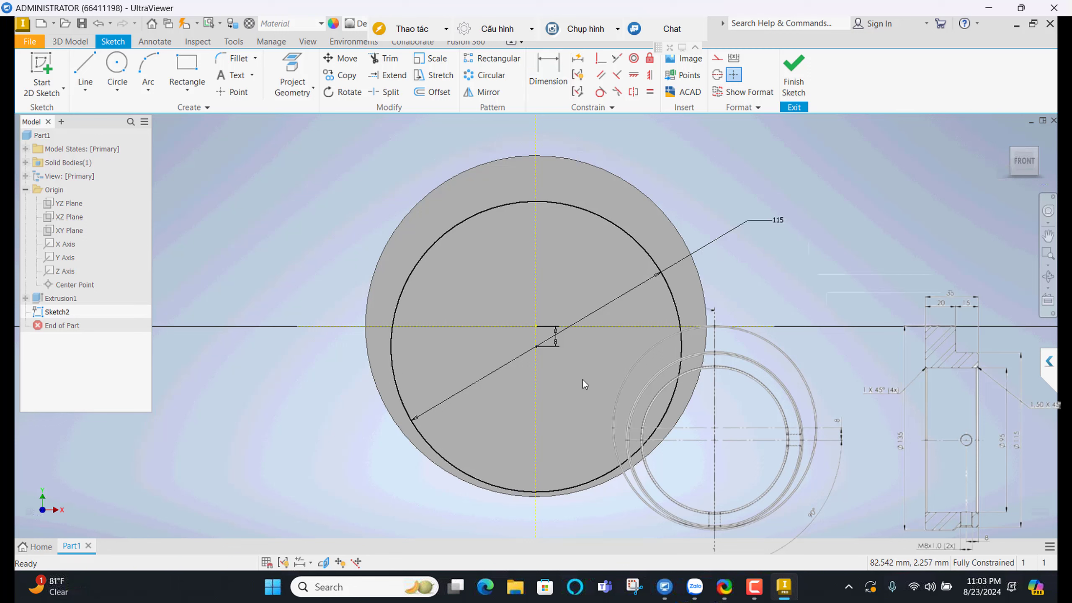
click(791, 71)
key(ctrl+Return)
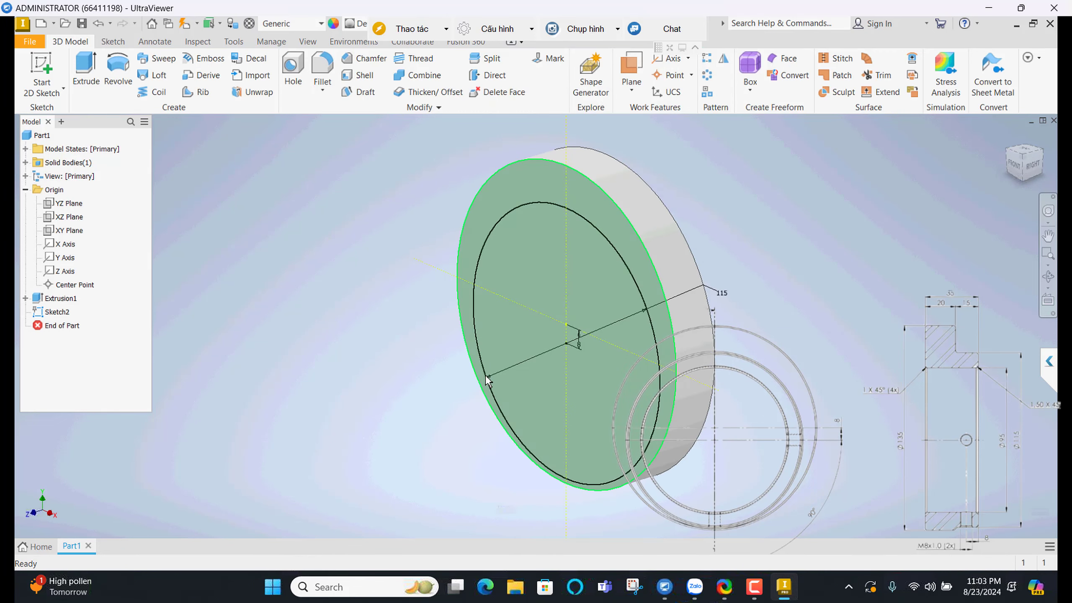
Extrude the 115 mm circle 20 mm as a raised boss on the disc face
right_click(314, 294)
click(345, 273)
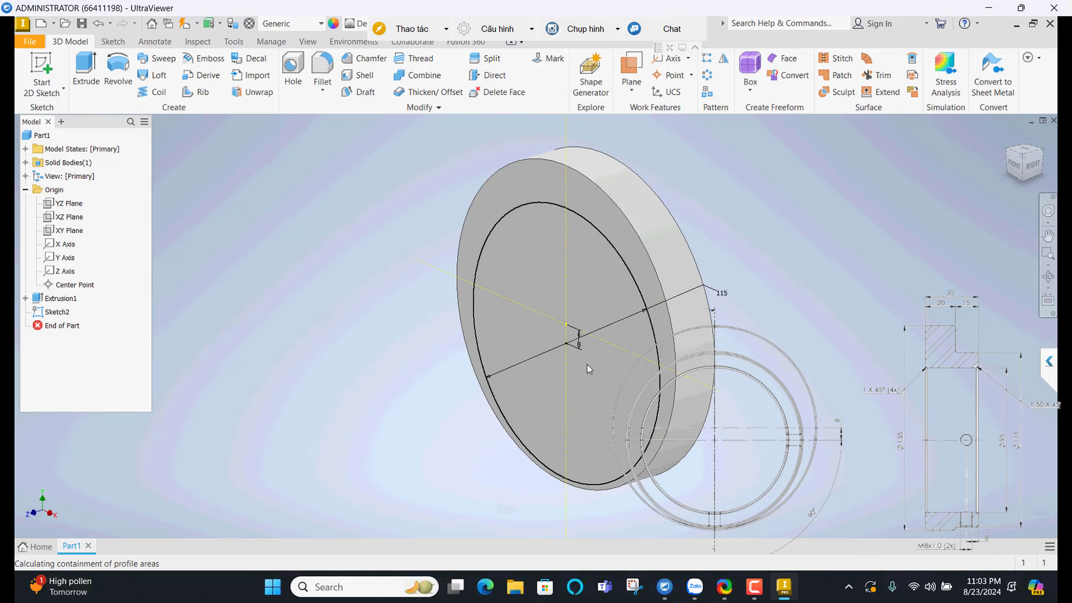
click(186, 330)
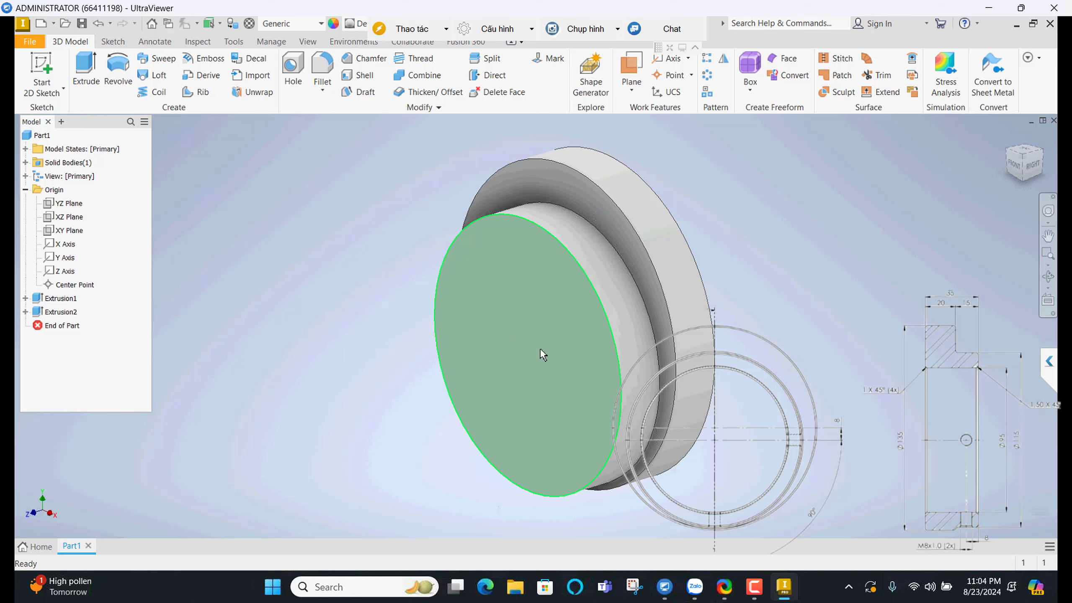
Sketch on the boss face, projecting its circular edge and placing a point at its centre
right_click(538, 361)
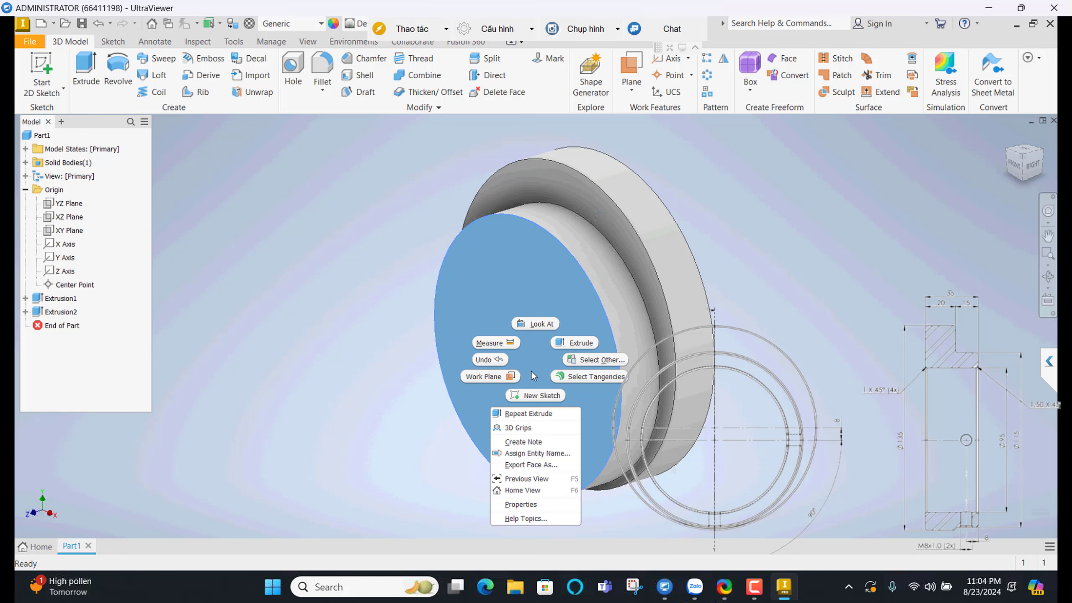
click(527, 394)
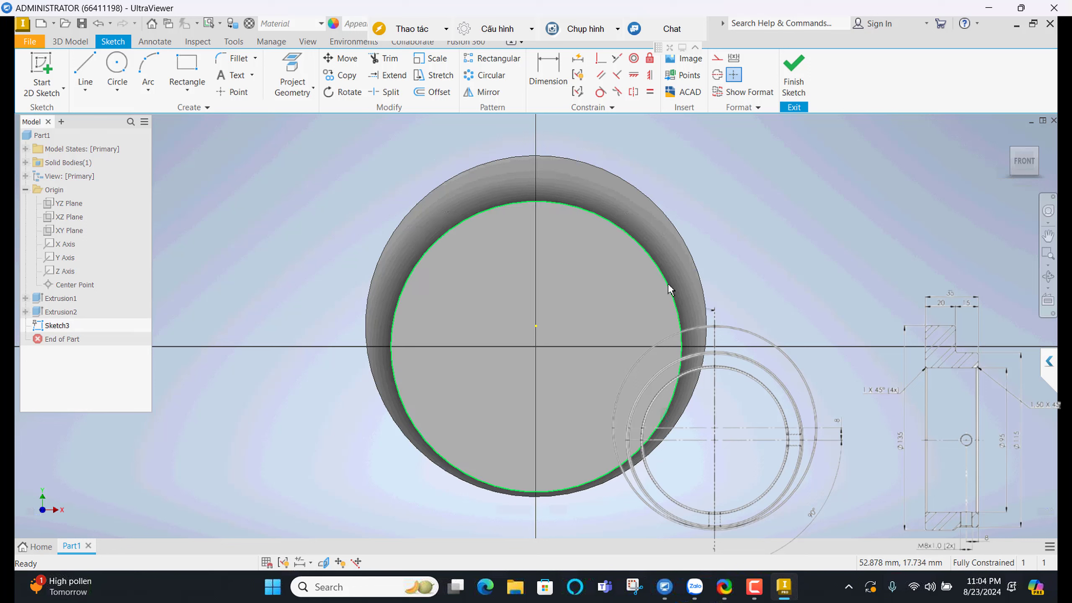
click(291, 73)
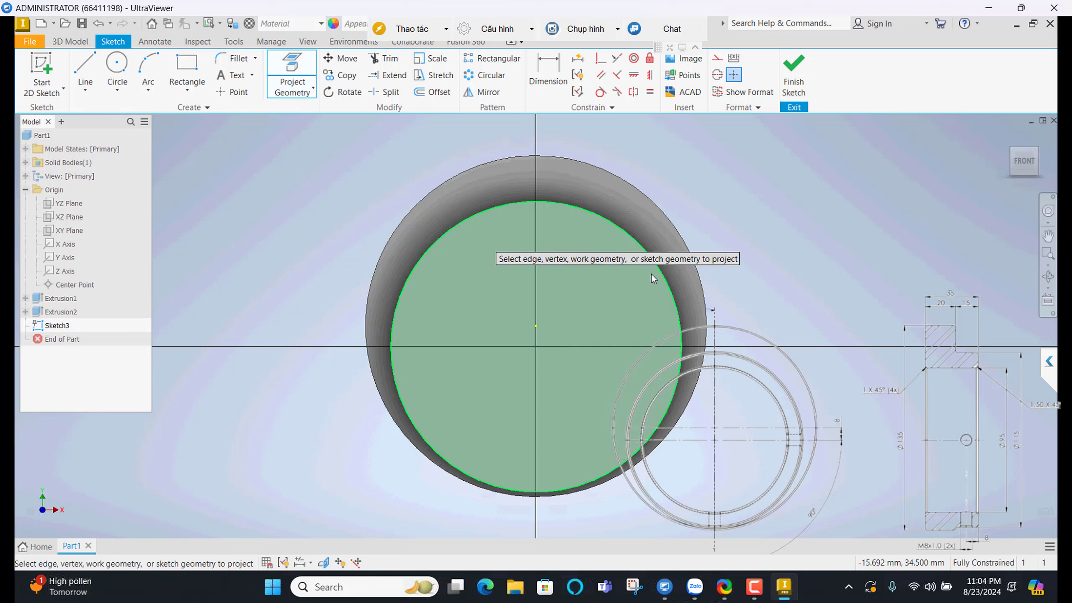
click(661, 277)
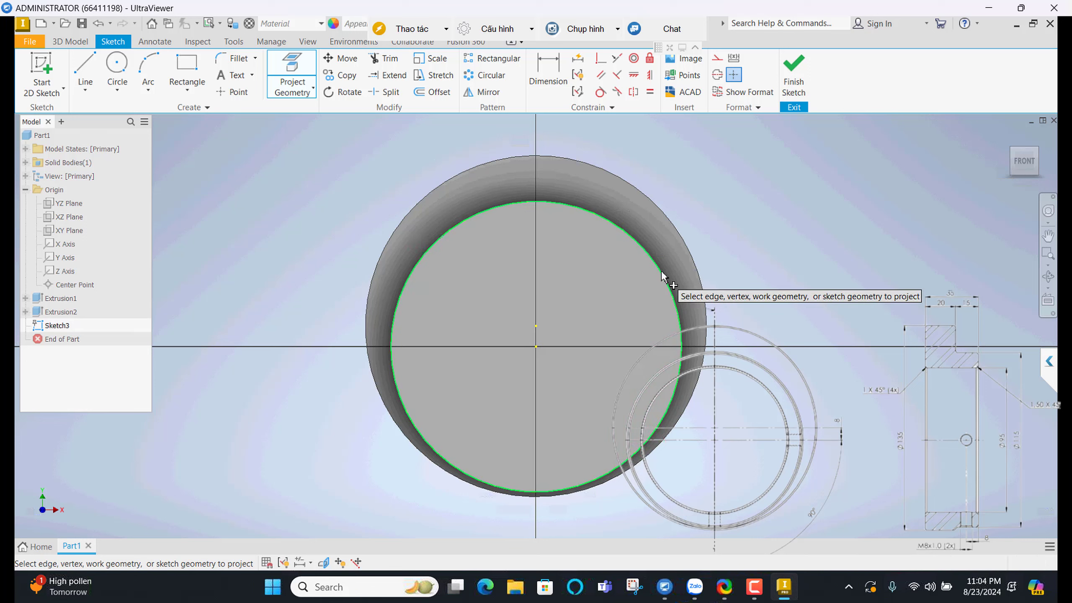
click(235, 94)
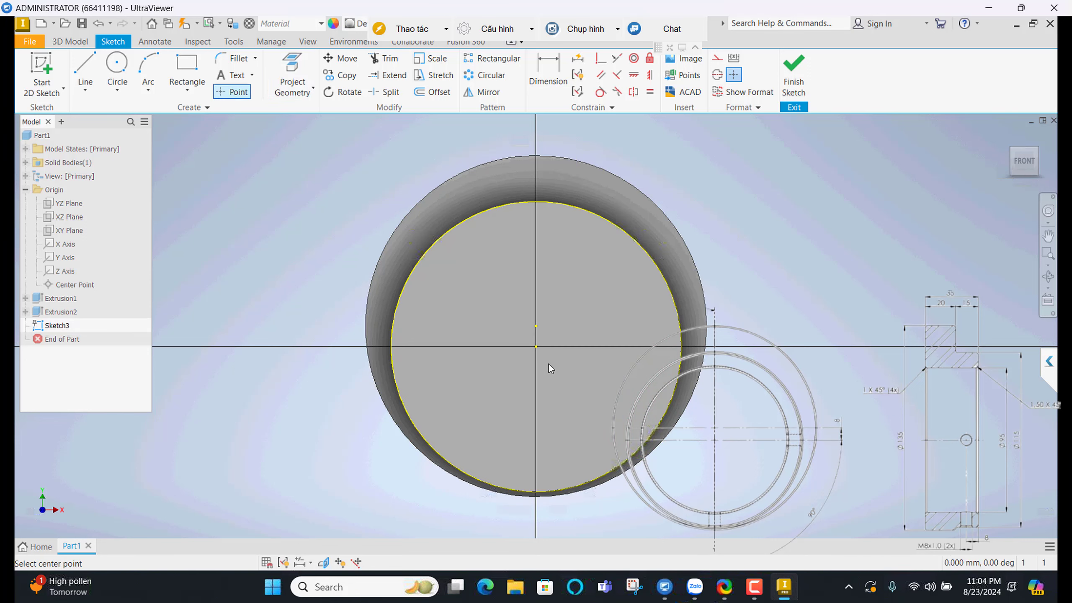
click(538, 343)
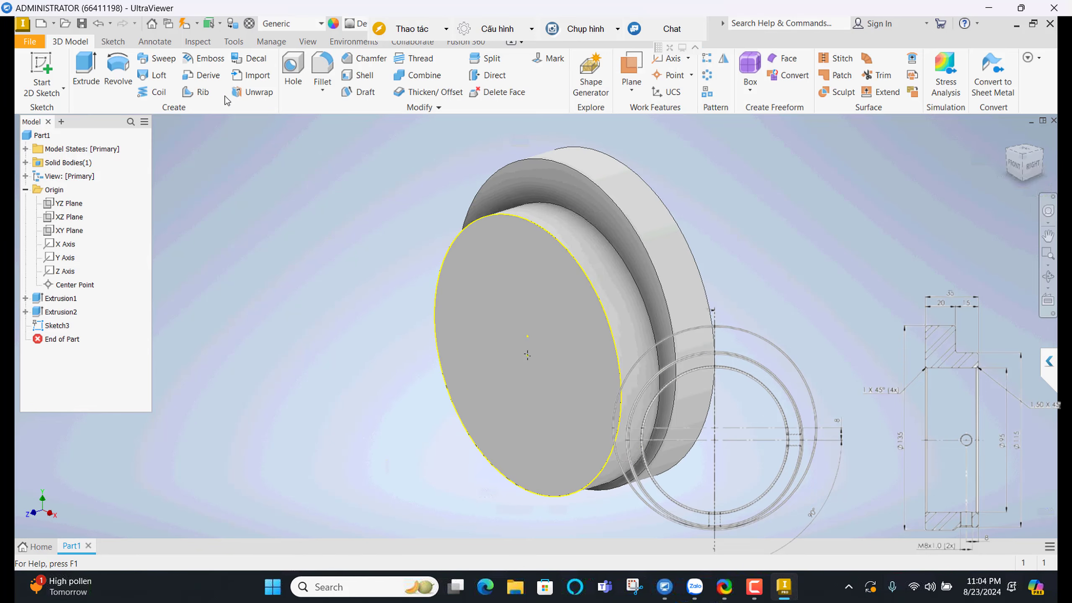
Add a plain 95 mm diameter hole with no seat at the centre point
click(295, 70)
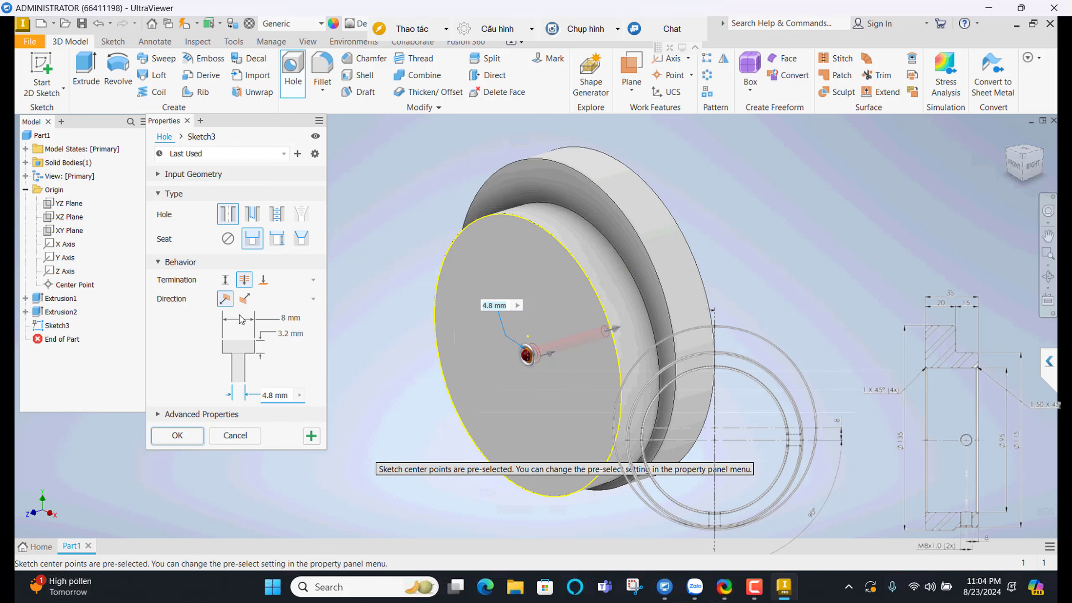
click(233, 245)
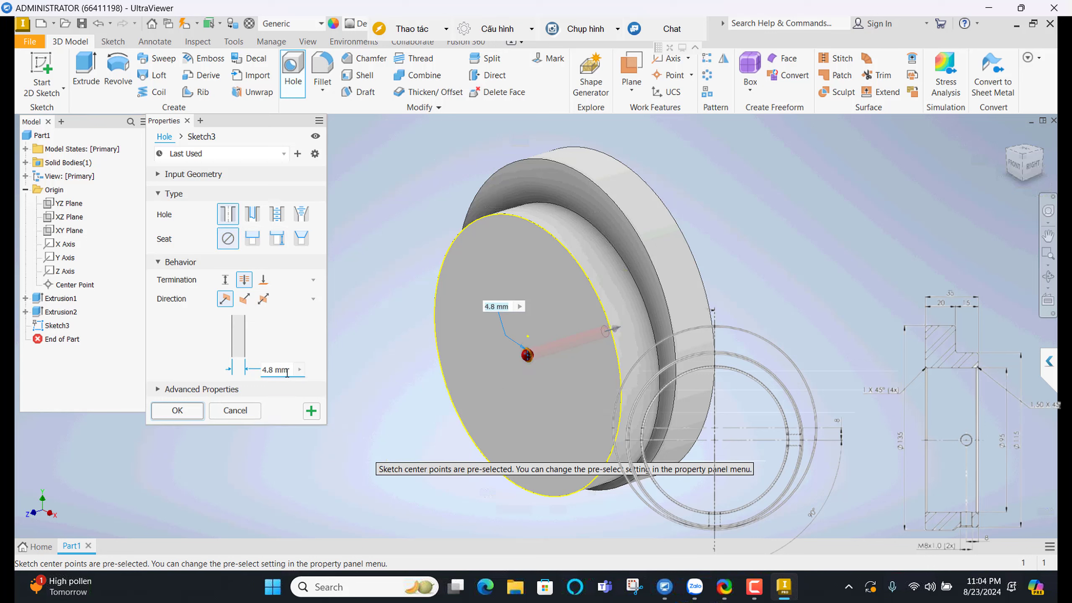
text(95)
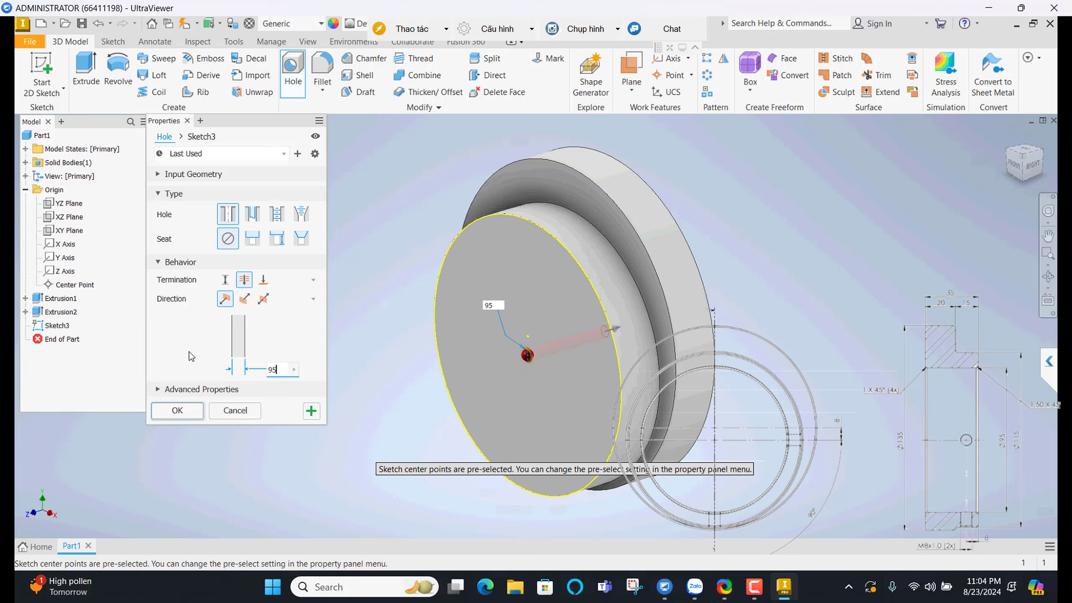
click(177, 410)
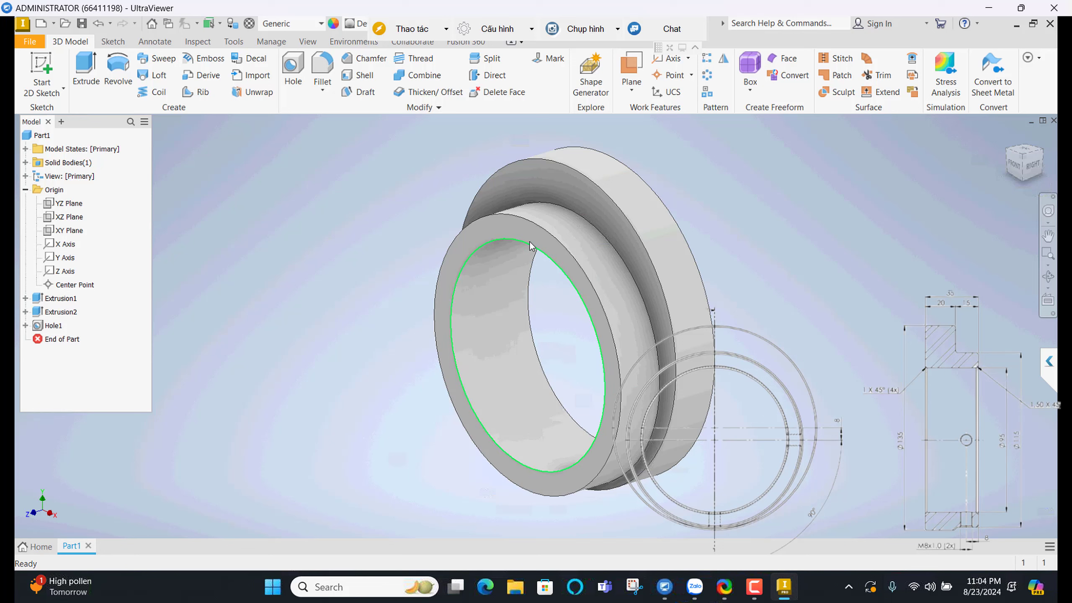
click(349, 59)
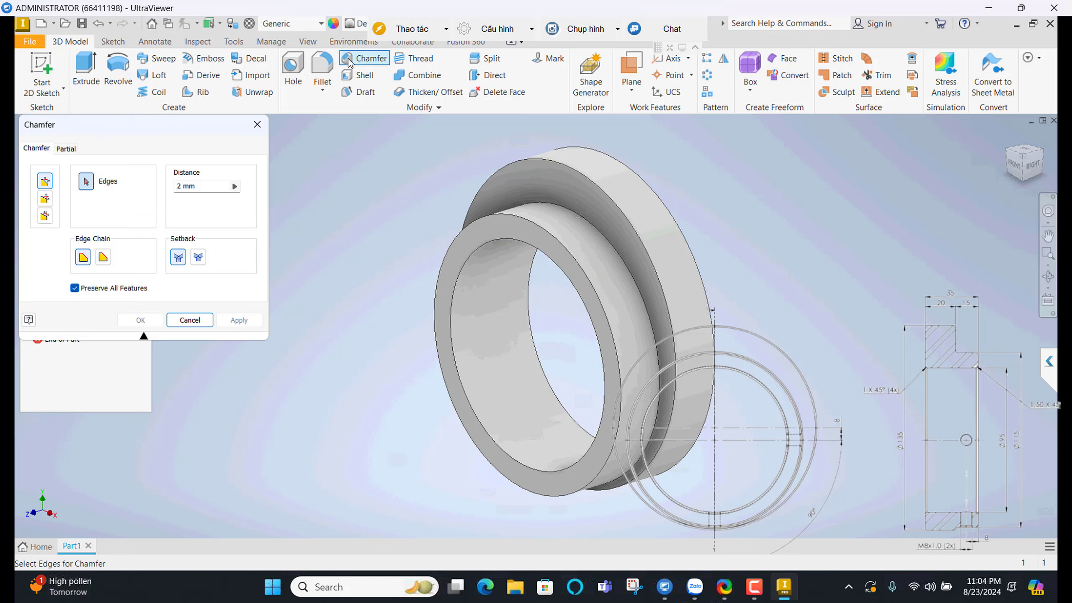
click(202, 186)
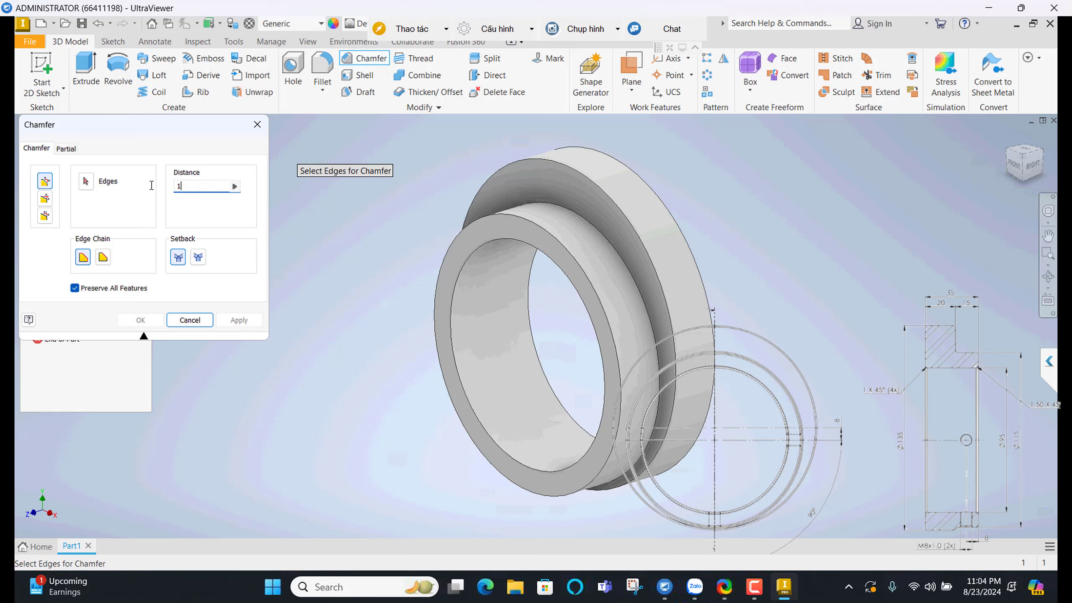
click(450, 323)
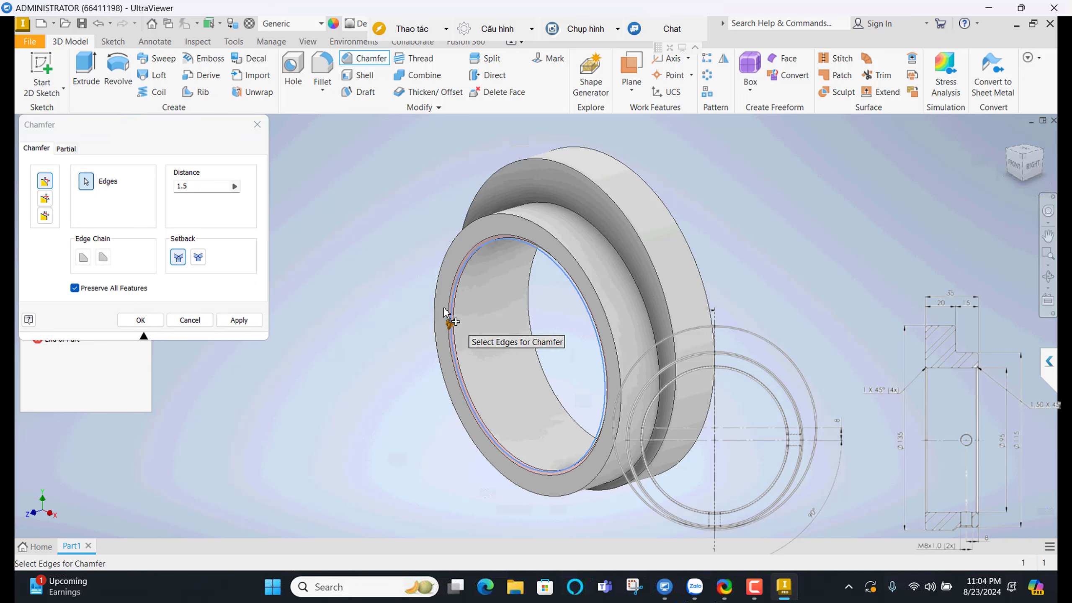
click(607, 288)
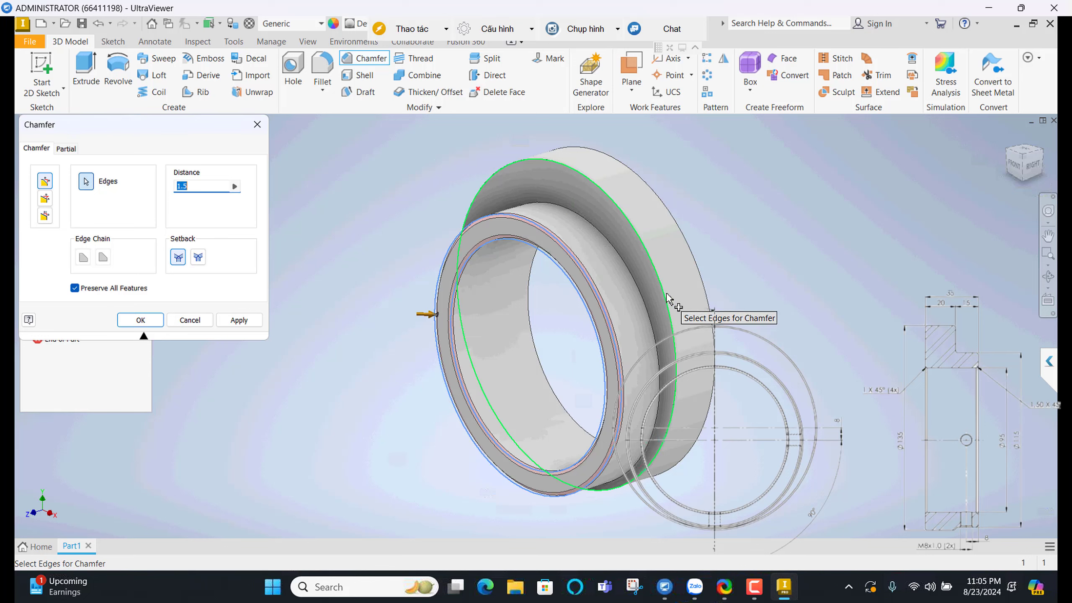
click(655, 320)
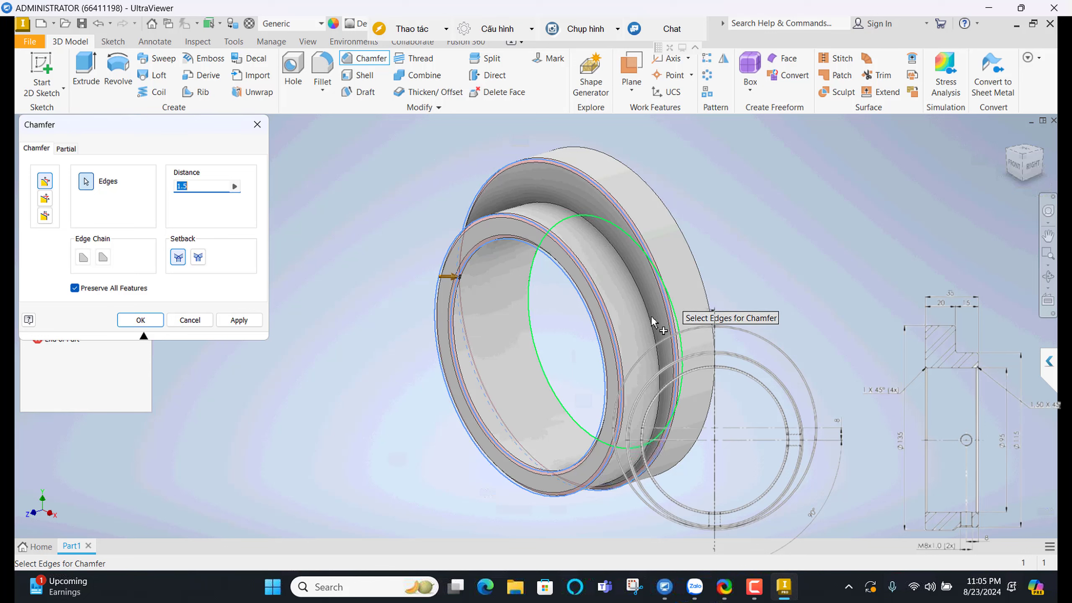
click(711, 326)
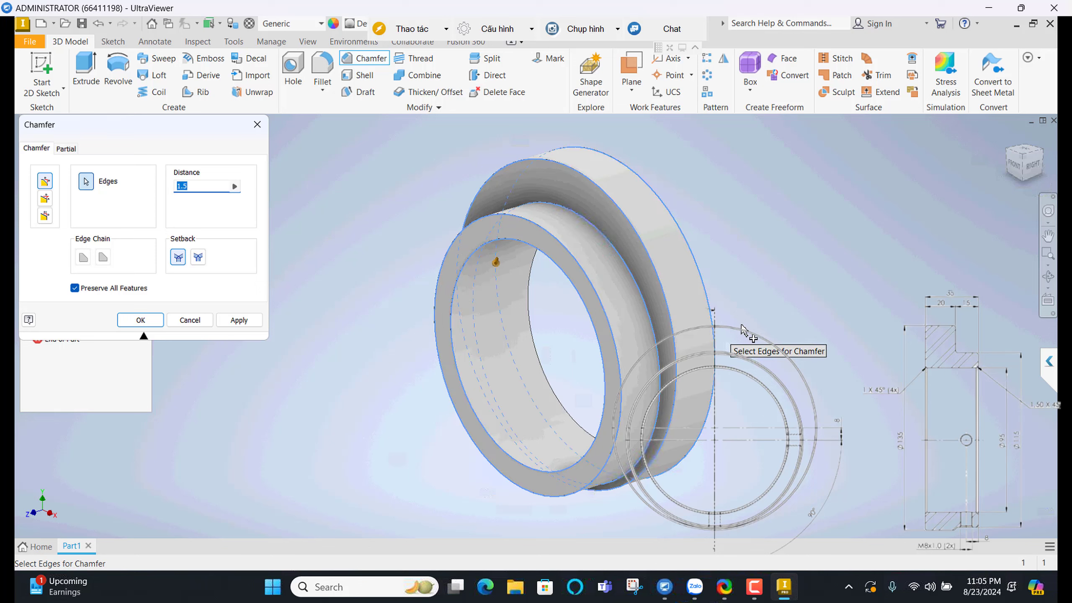
mouse_move(614, 347)
shift+middle_down()
mouse_move(605, 343)
mouse_move(684, 316)
shift+middle_up()
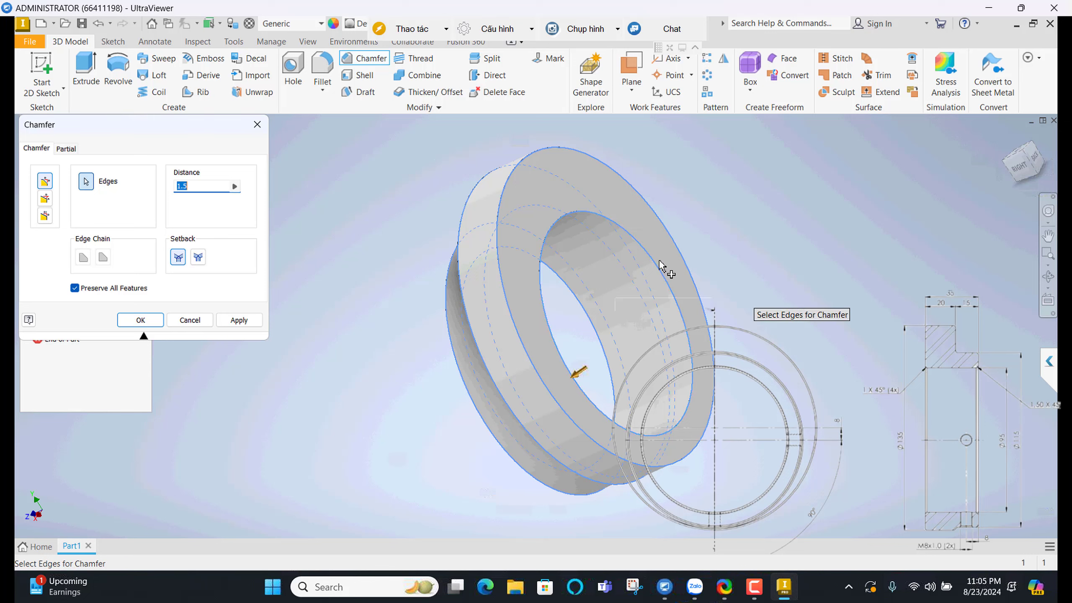
click(231, 326)
key(Escape)
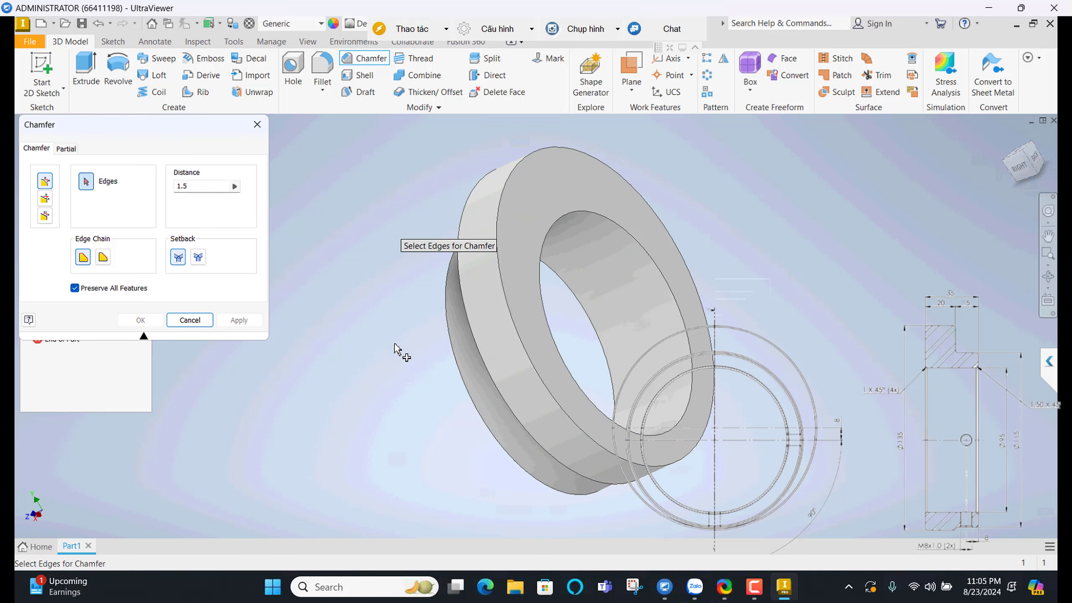
shift+middle_drag(426, 333, 481, 340)
click(469, 351)
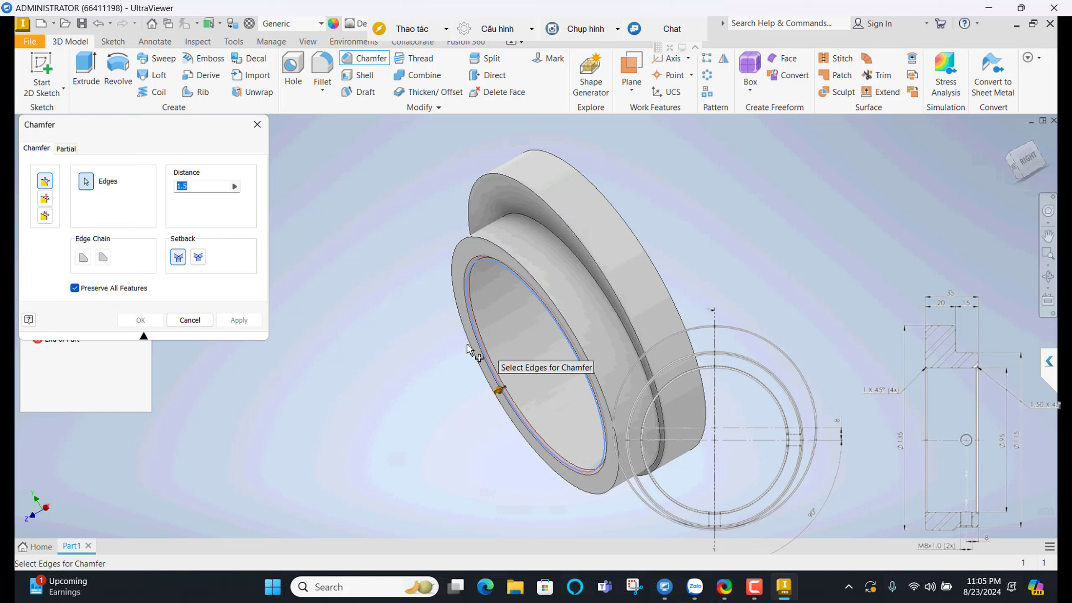
click(468, 349)
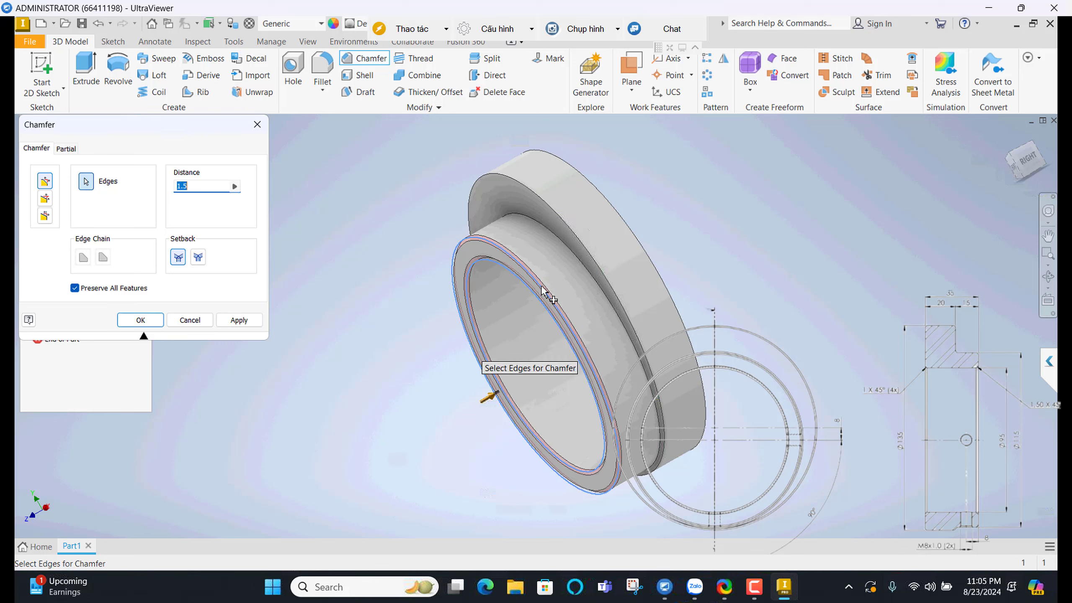
click(598, 266)
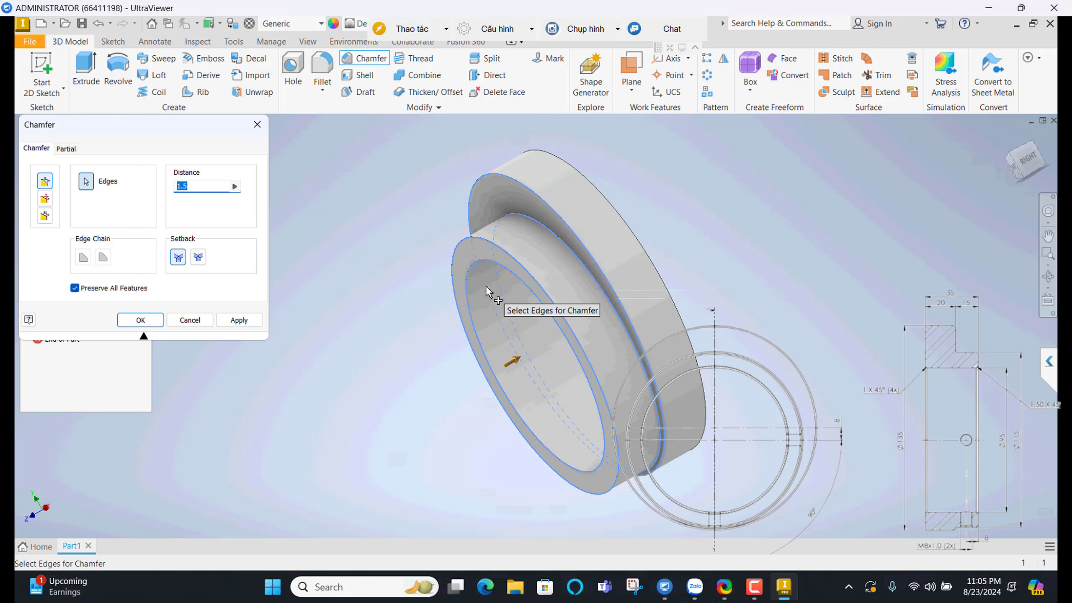
key(Escape)
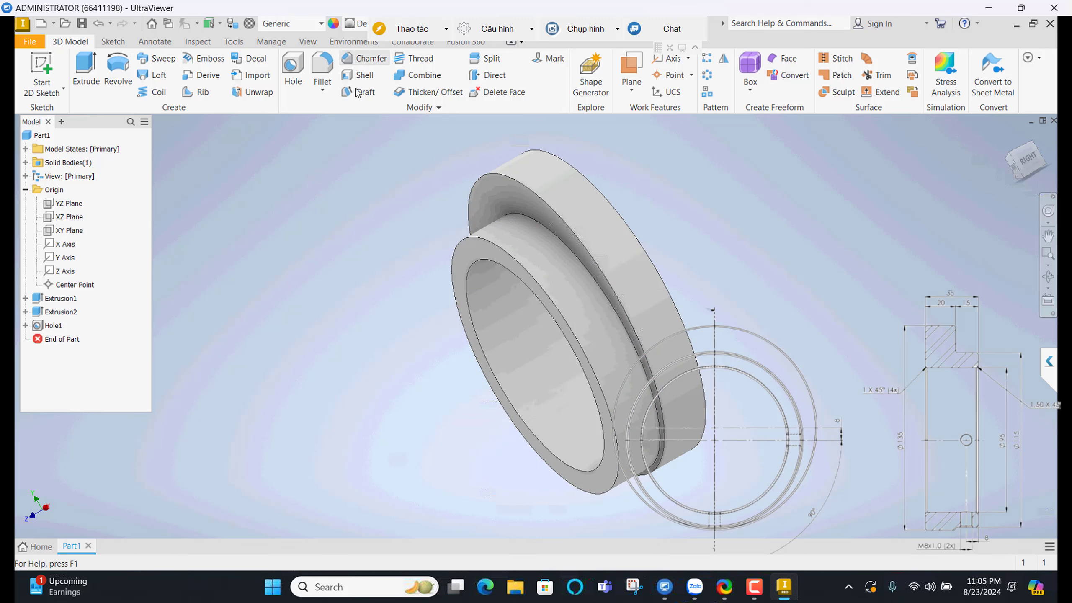
click(375, 58)
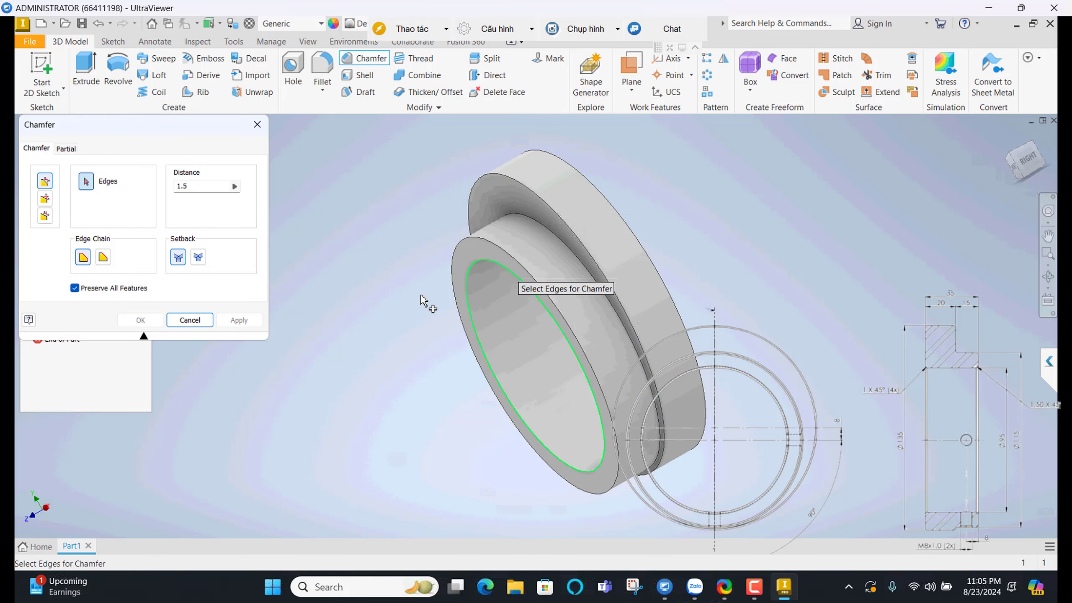
Apply 1.5 chamfers to the inner and outer bore edges
click(485, 260)
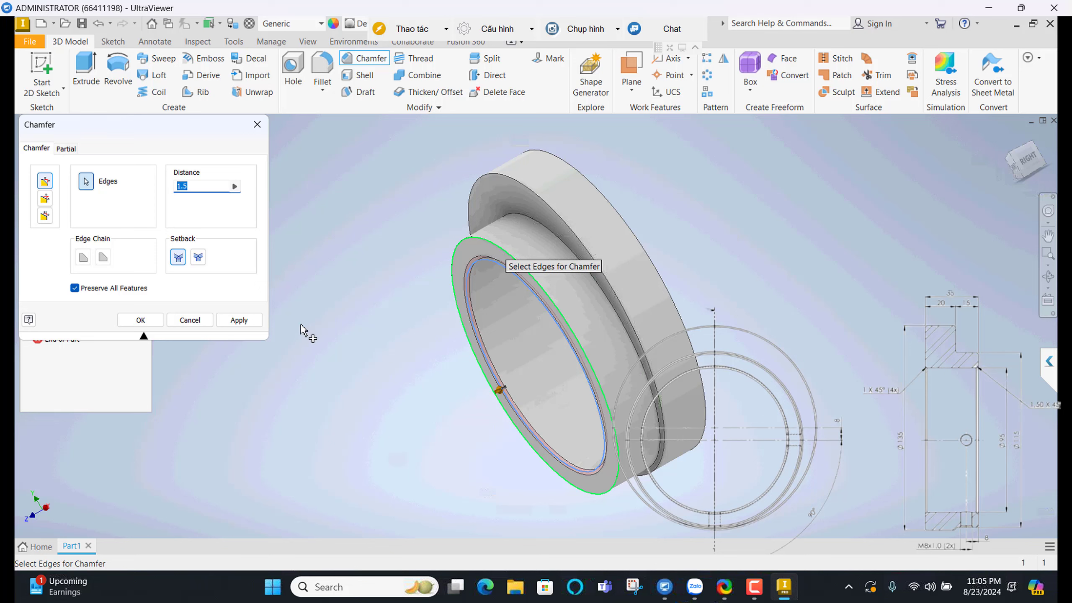
click(238, 320)
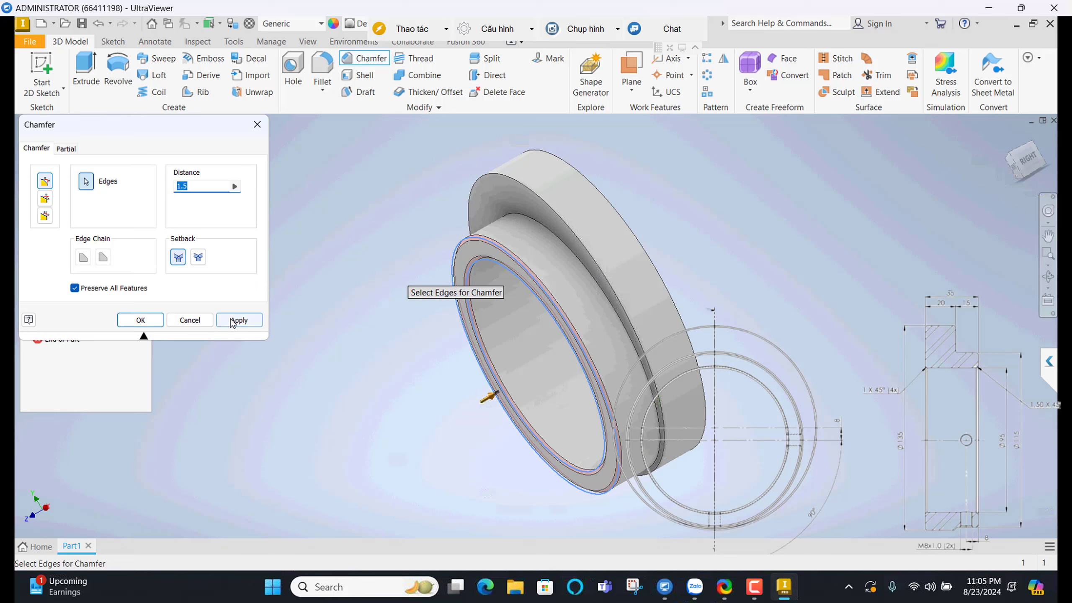
click(592, 277)
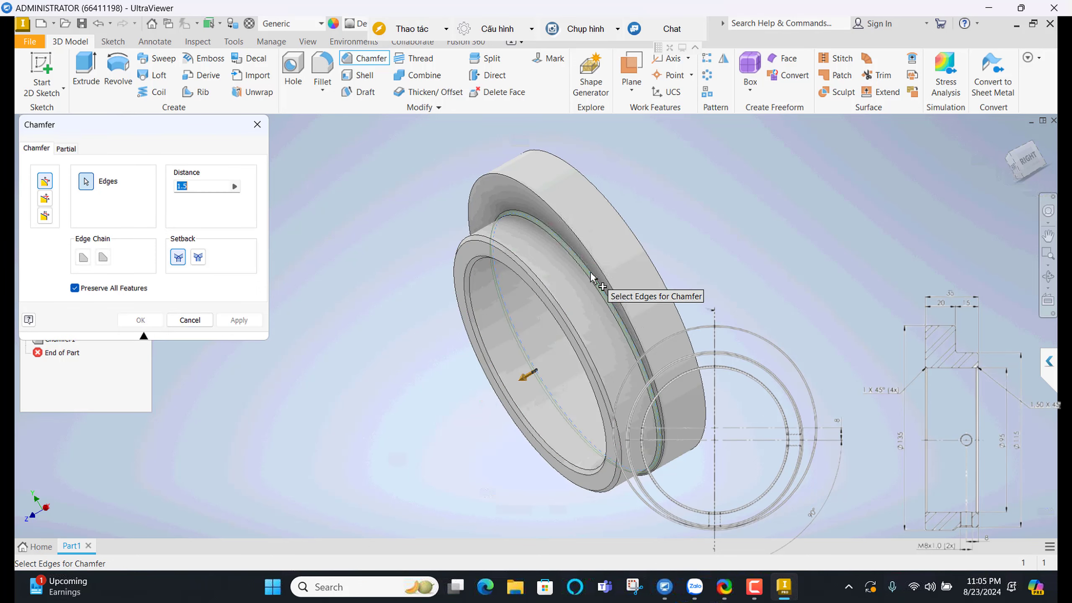
click(239, 319)
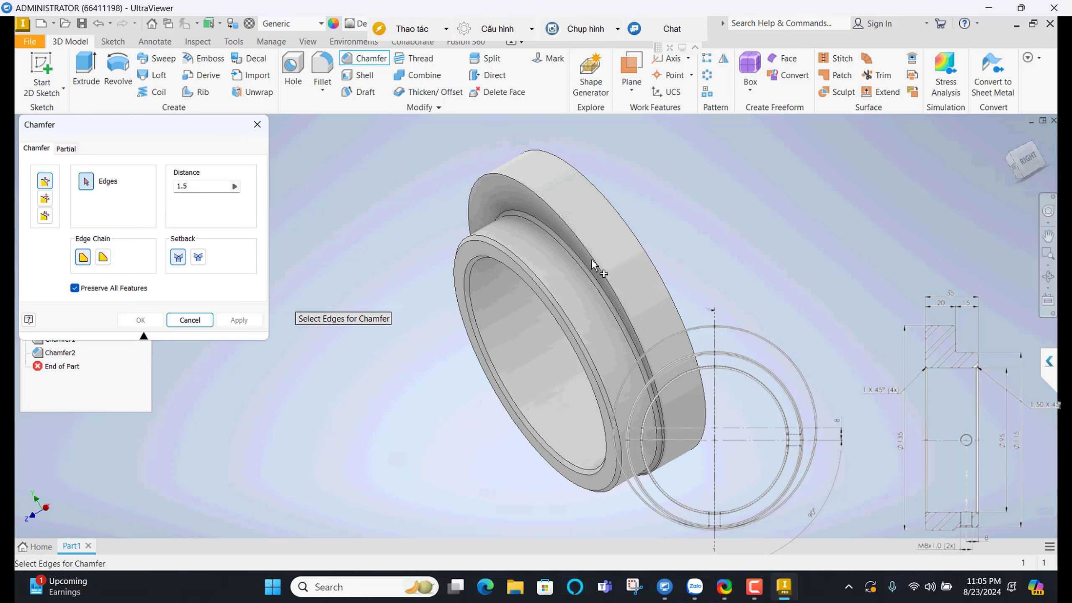
Try a 1.5 chamfer on the flange edge, dismiss the failure and cancel the chamfer
click(578, 267)
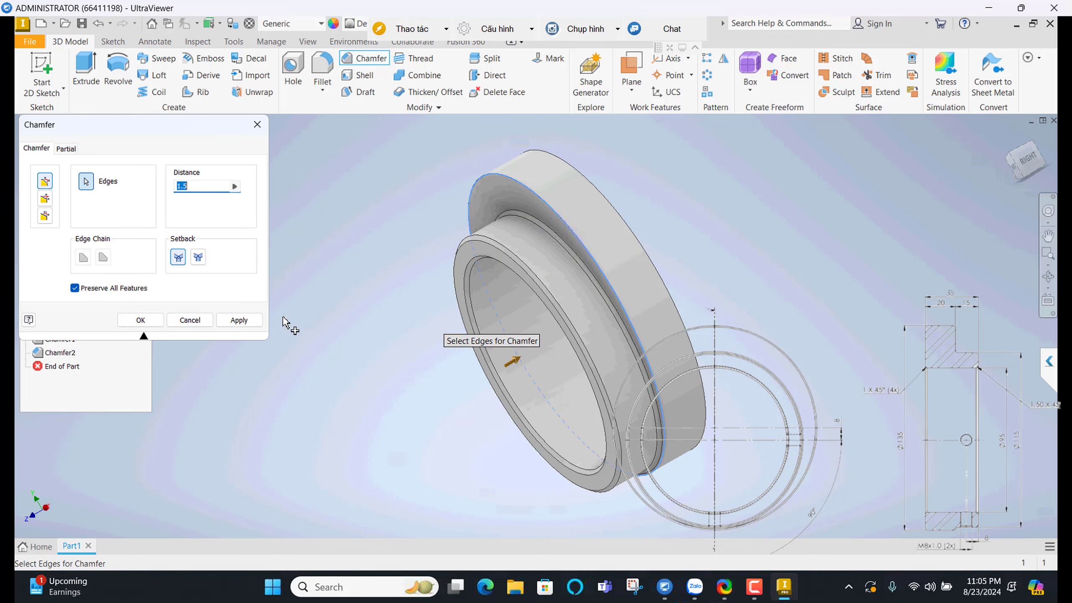
shift+middle_drag(422, 422, 623, 371)
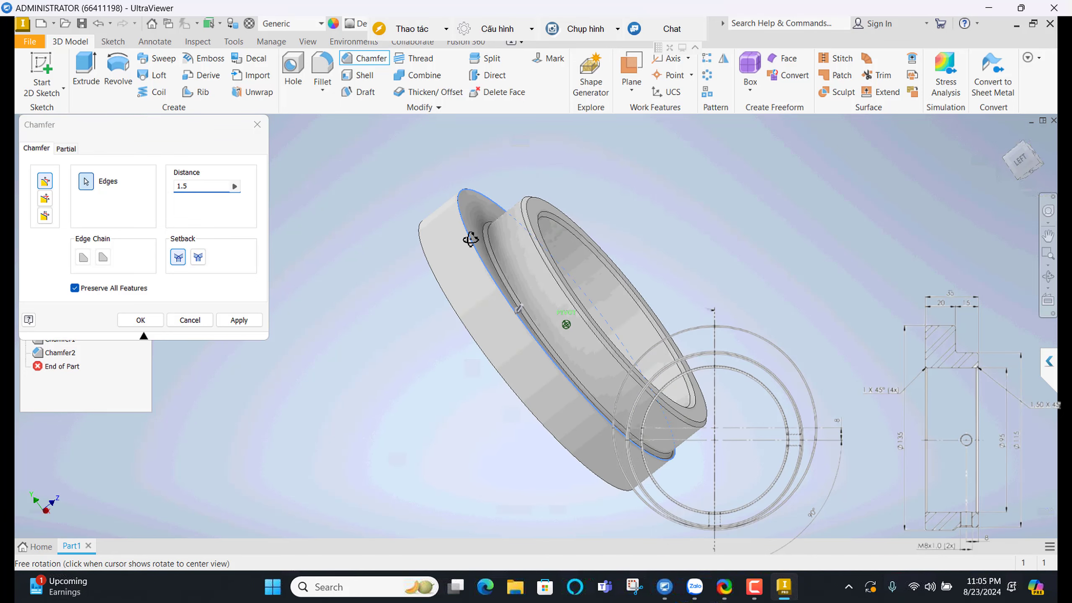
scroll(468, 224, up, 2)
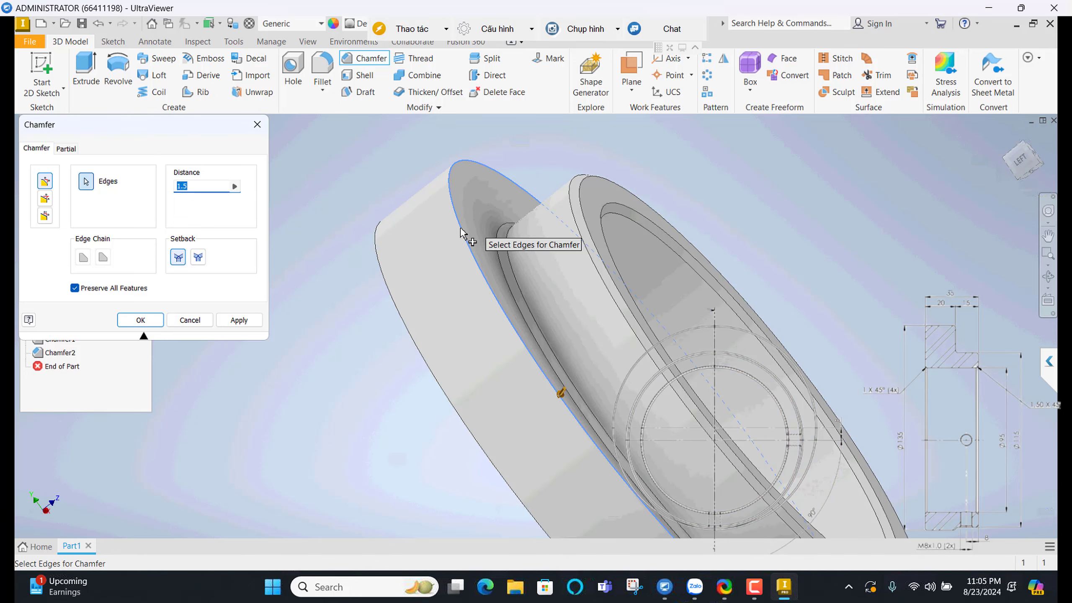
click(239, 319)
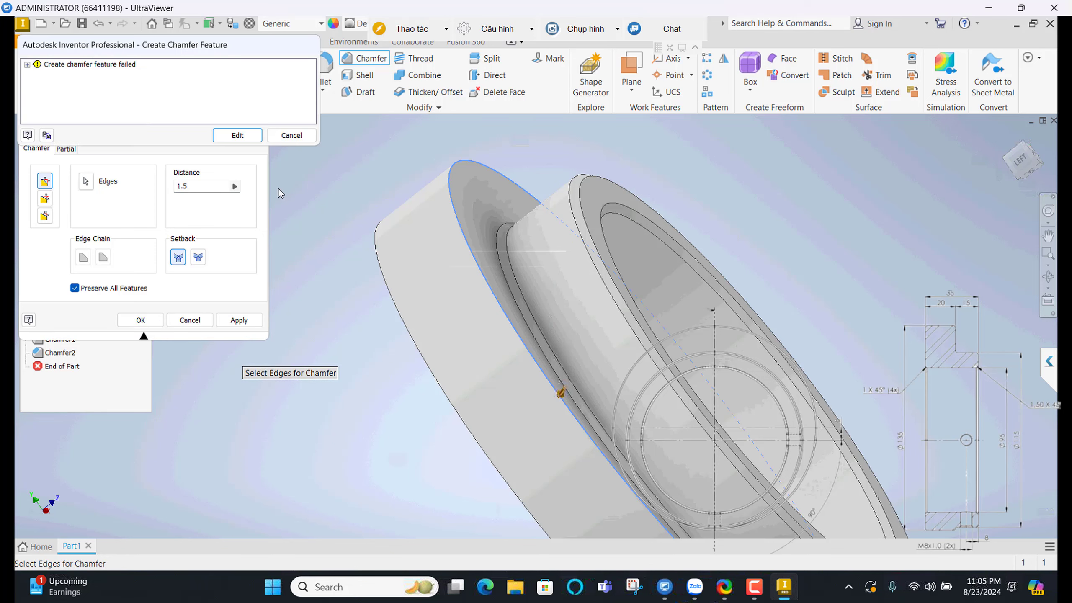
key(Return)
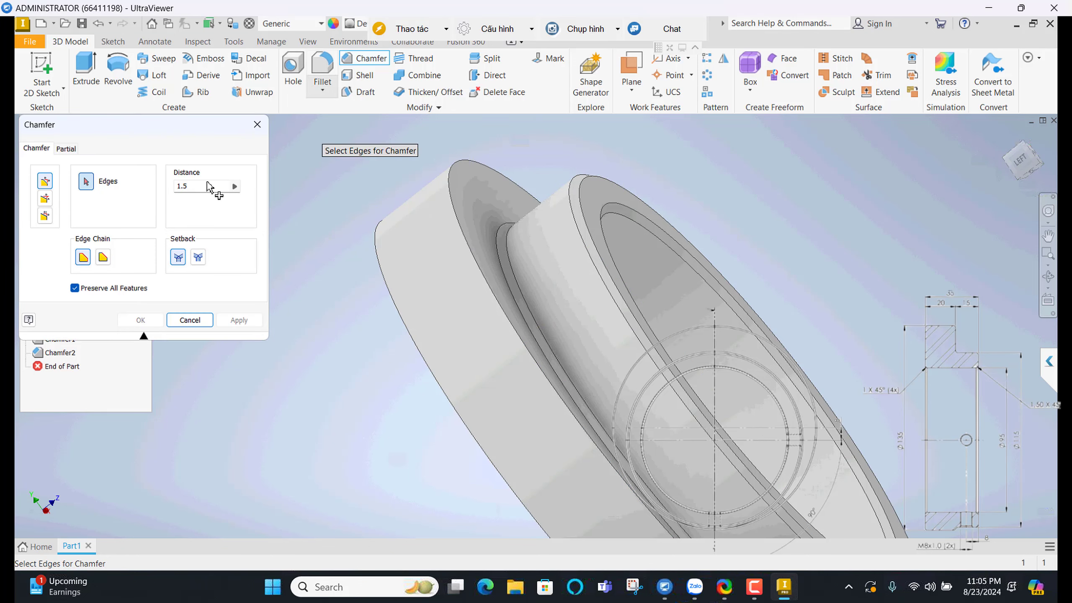
click(185, 187)
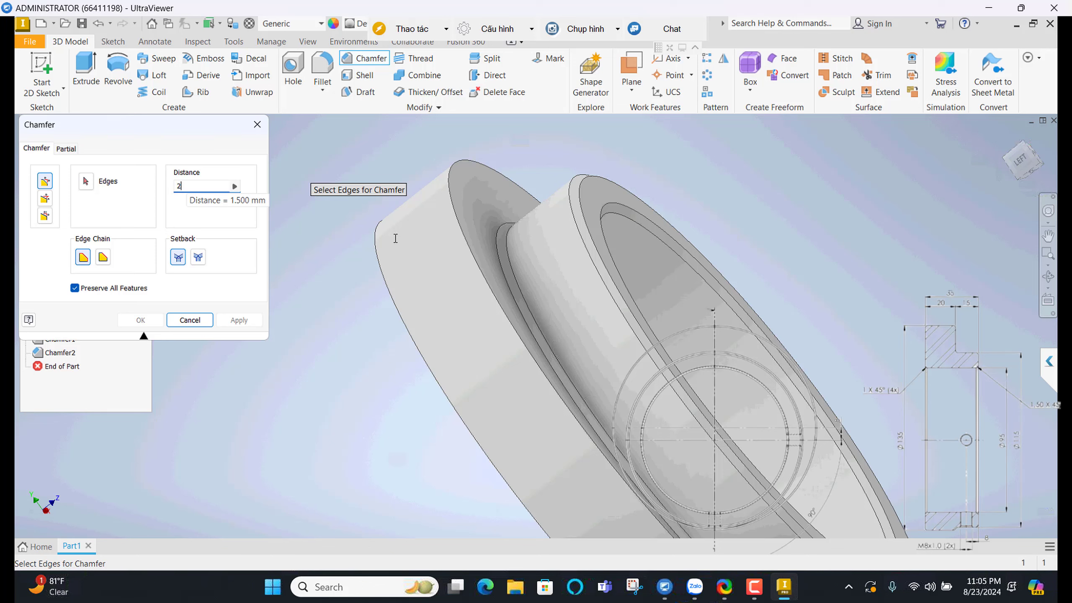
click(464, 242)
scroll(463, 242, down, 5)
key(Escape)
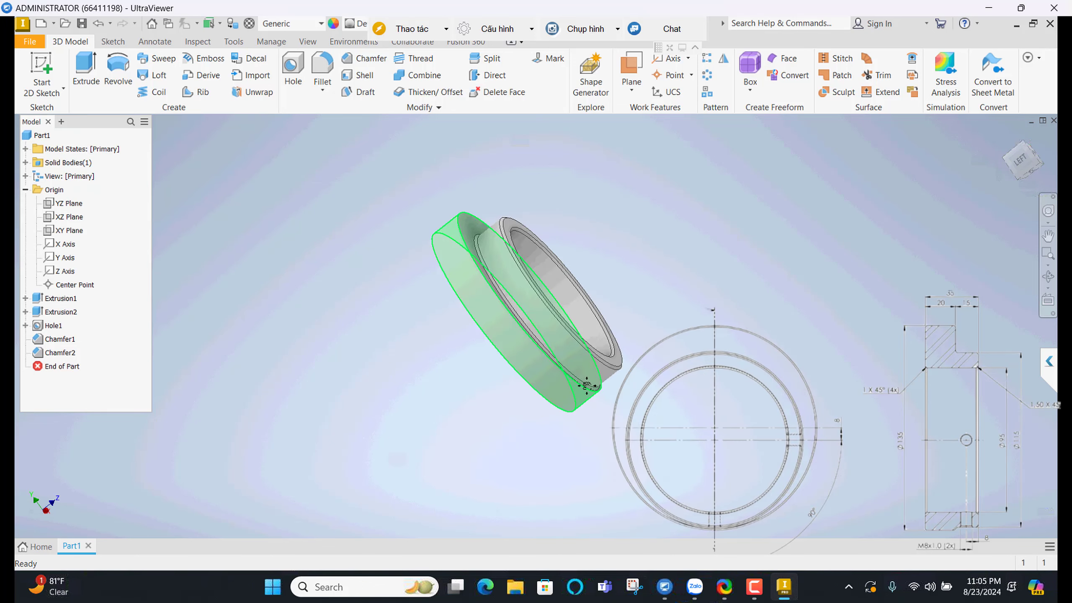
middle_drag(590, 386, 552, 302)
scroll(603, 397, up, 3)
scroll(508, 230, up, 2)
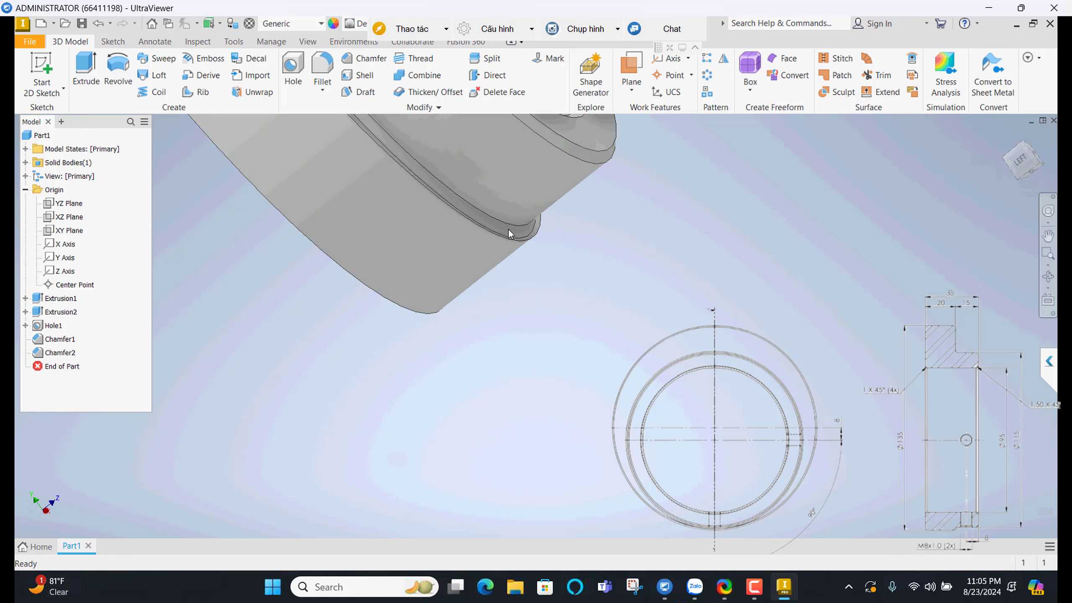
scroll(549, 284, up, 4)
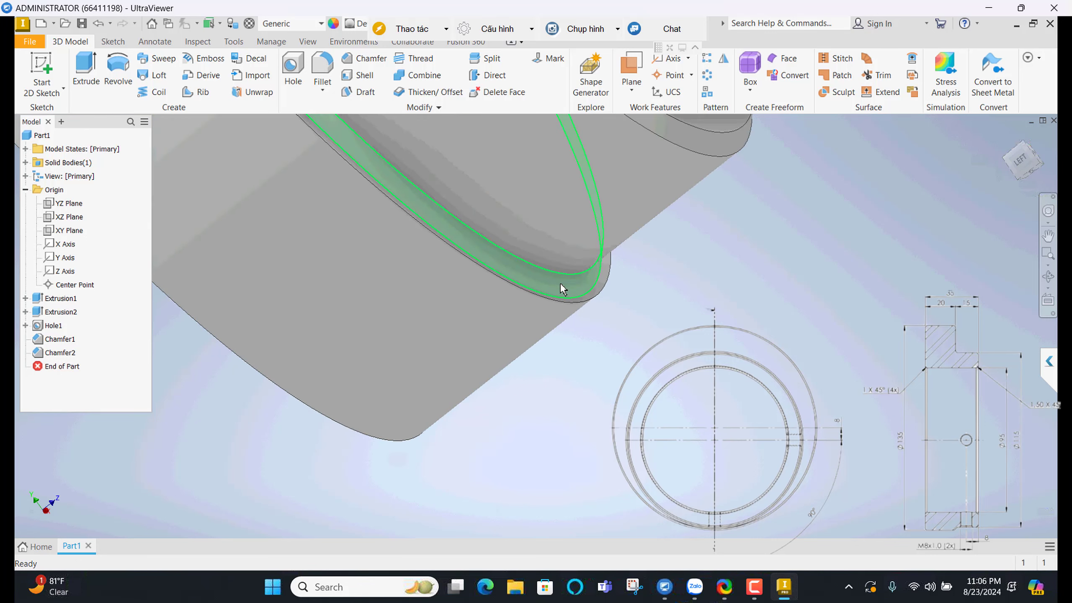
scroll(559, 295, up, 2)
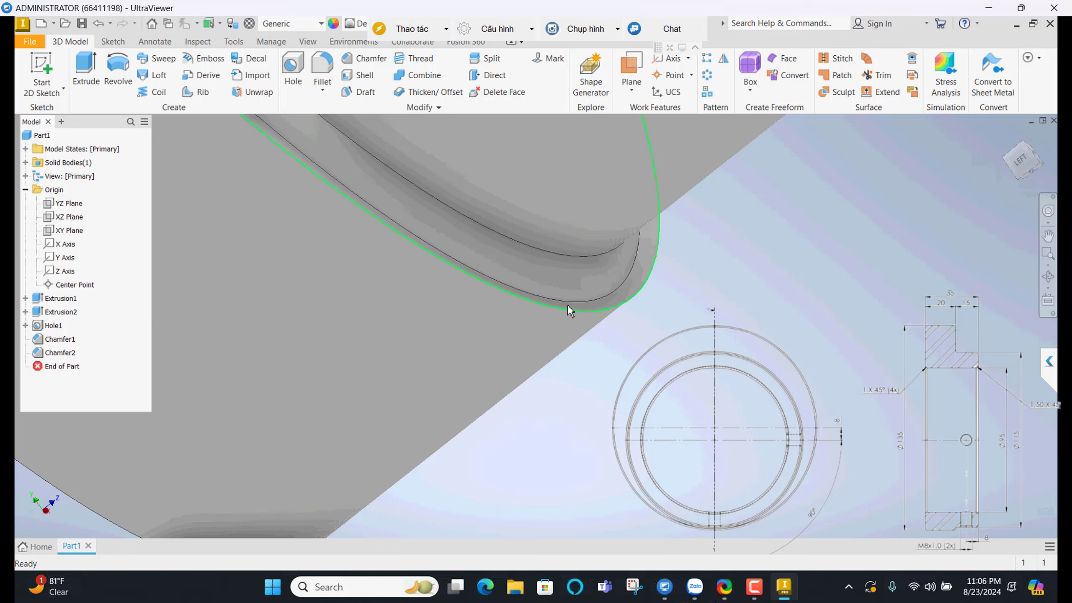
scroll(566, 300, down, 1)
scroll(548, 312, down, 2)
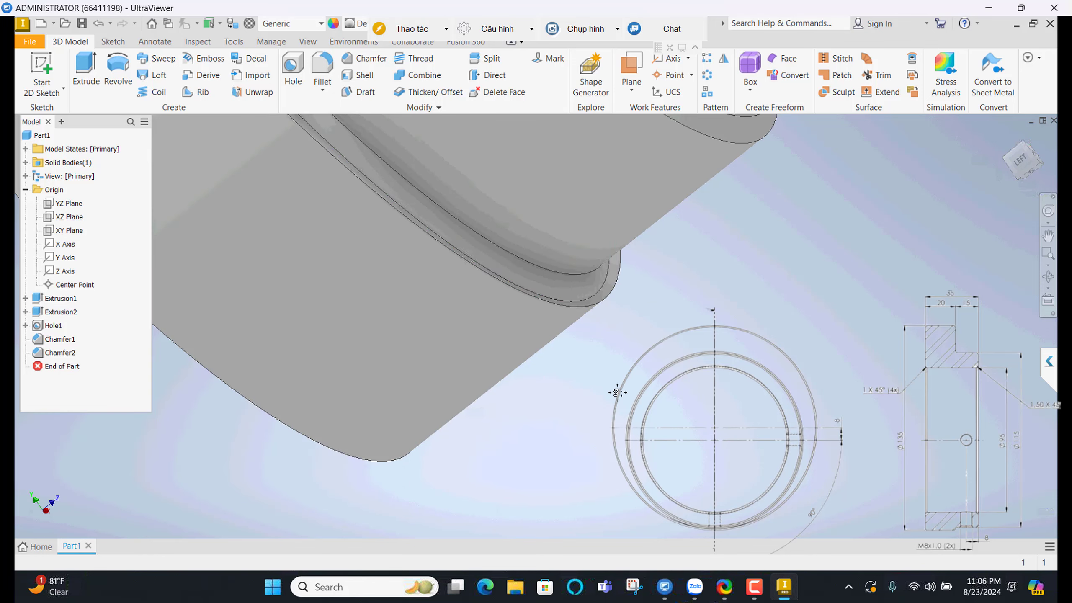
Chamfer the rounded flange edge with a 0.5 distance
click(366, 58)
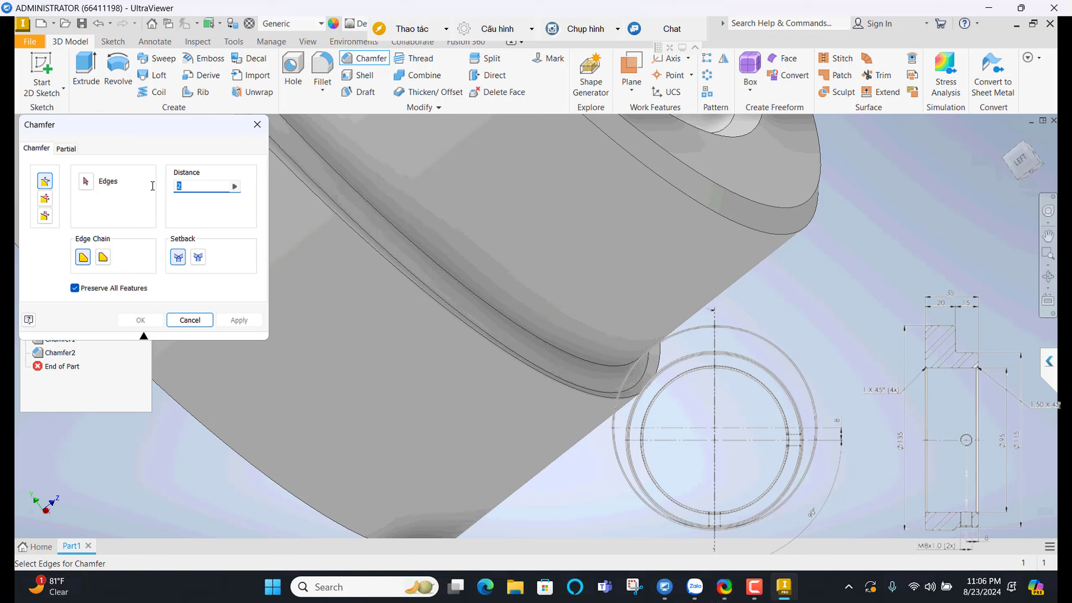
text(0.5)
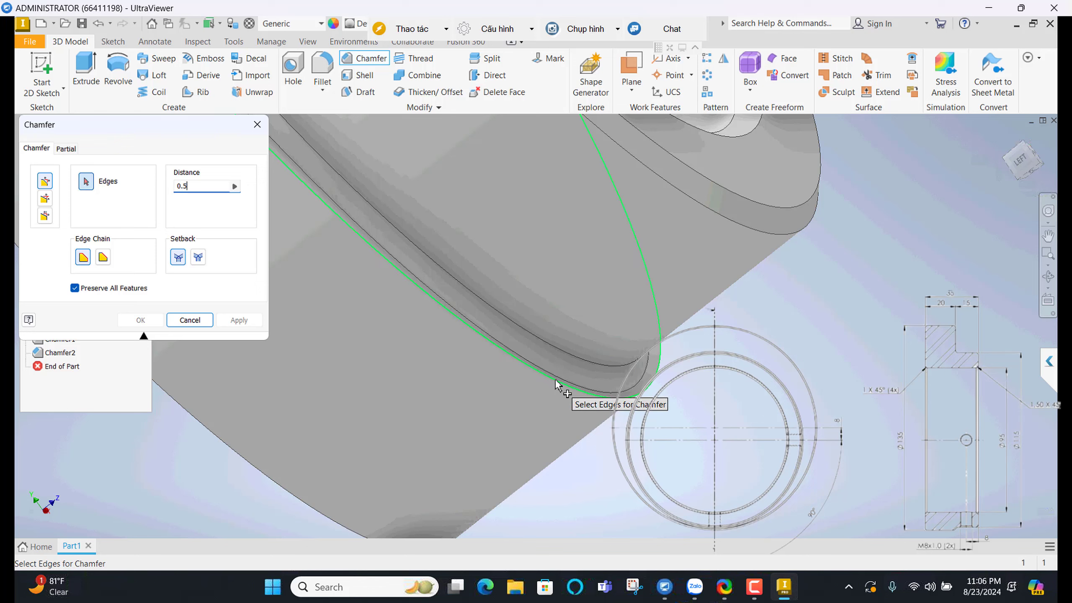
click(558, 385)
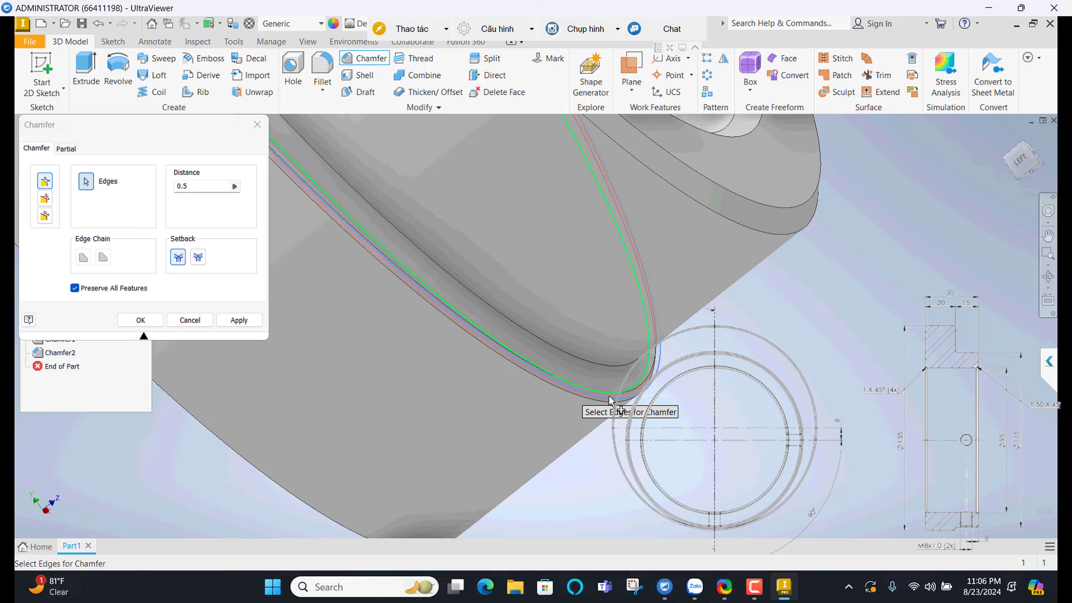
scroll(582, 405, up, 2)
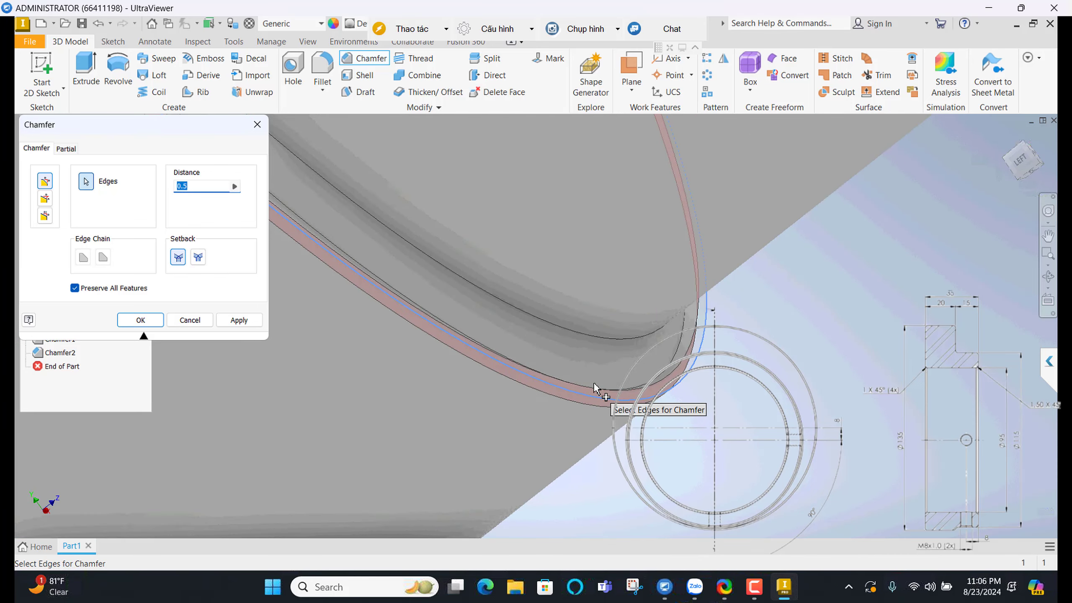
scroll(595, 395, up, 1)
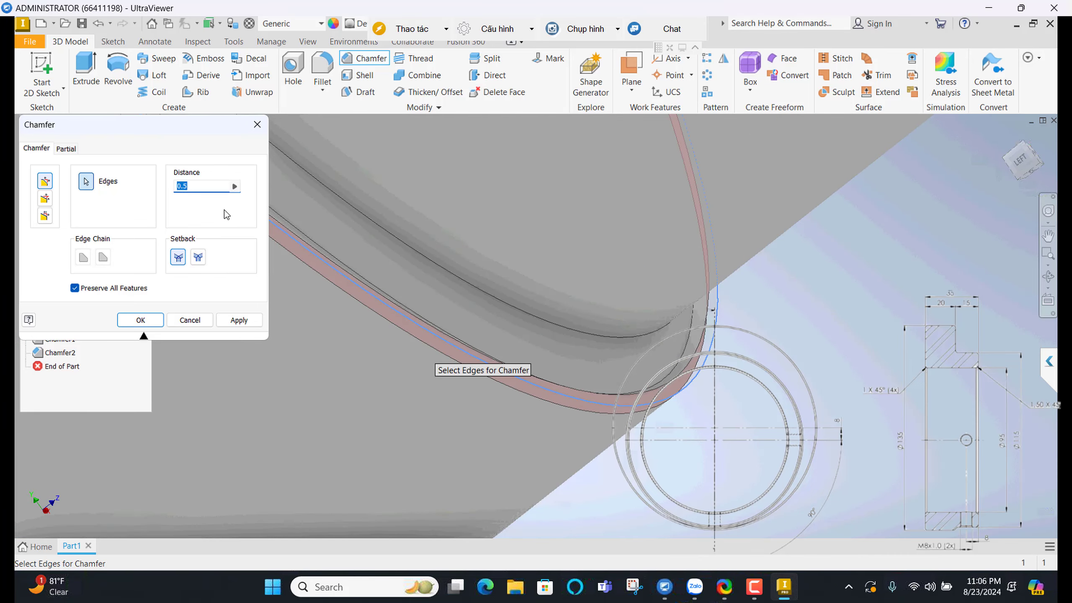
text(1.5)
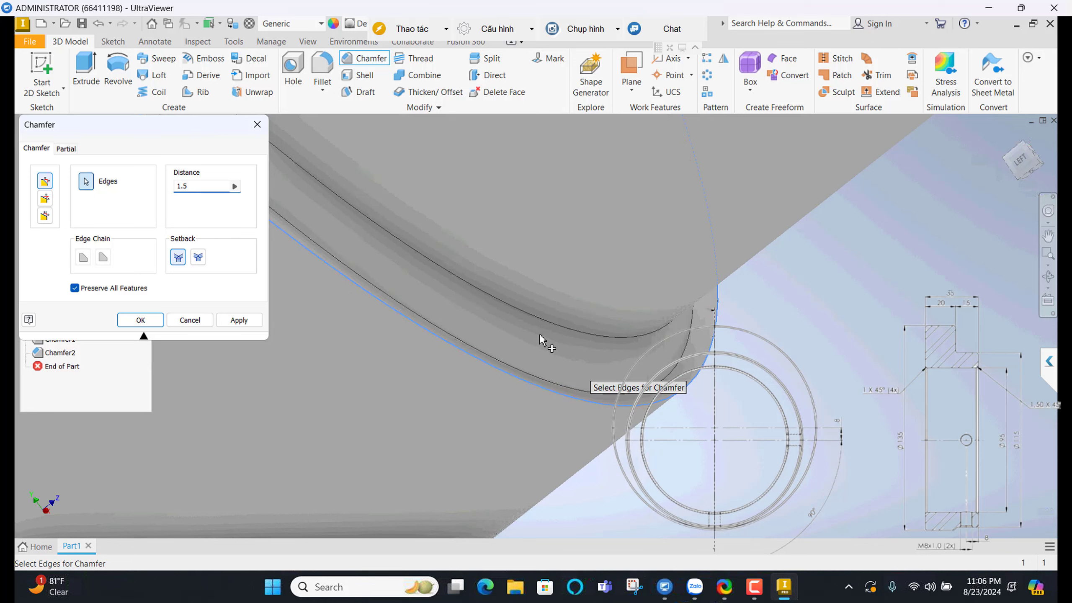
key(BackSpace)
key(BackSpace)
key(BackSpace)
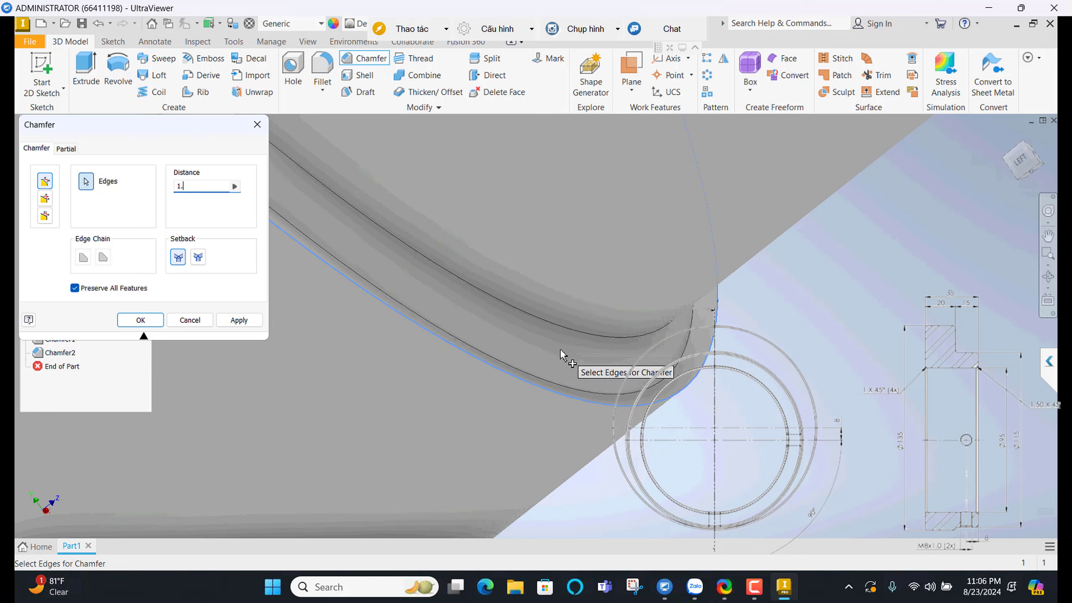
text(0.5)
click(254, 321)
scroll(291, 333, down, 5)
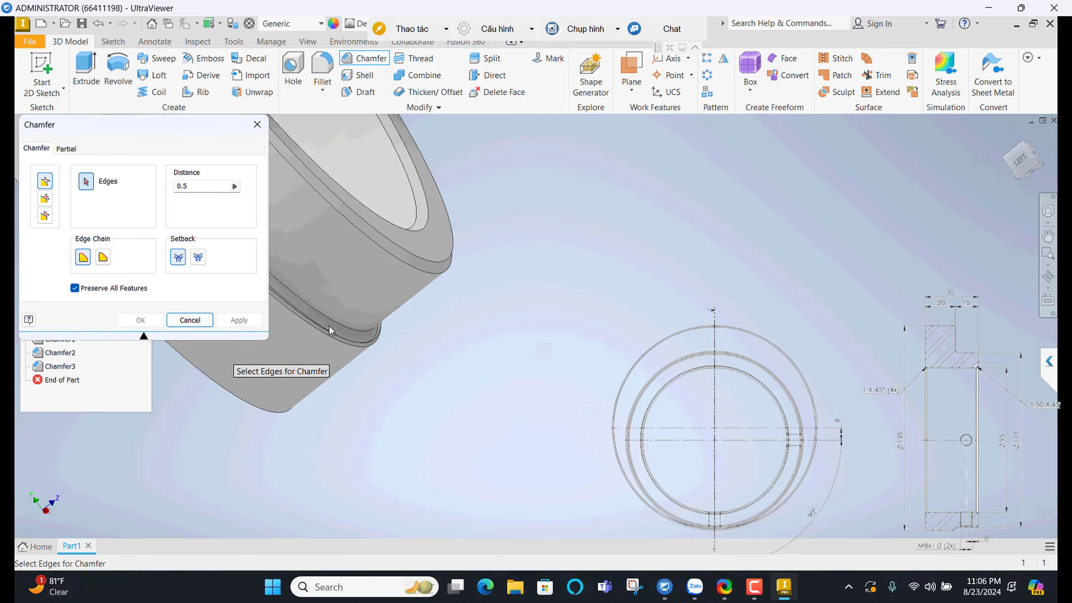
key(Escape)
middle_drag(528, 345, 540, 350)
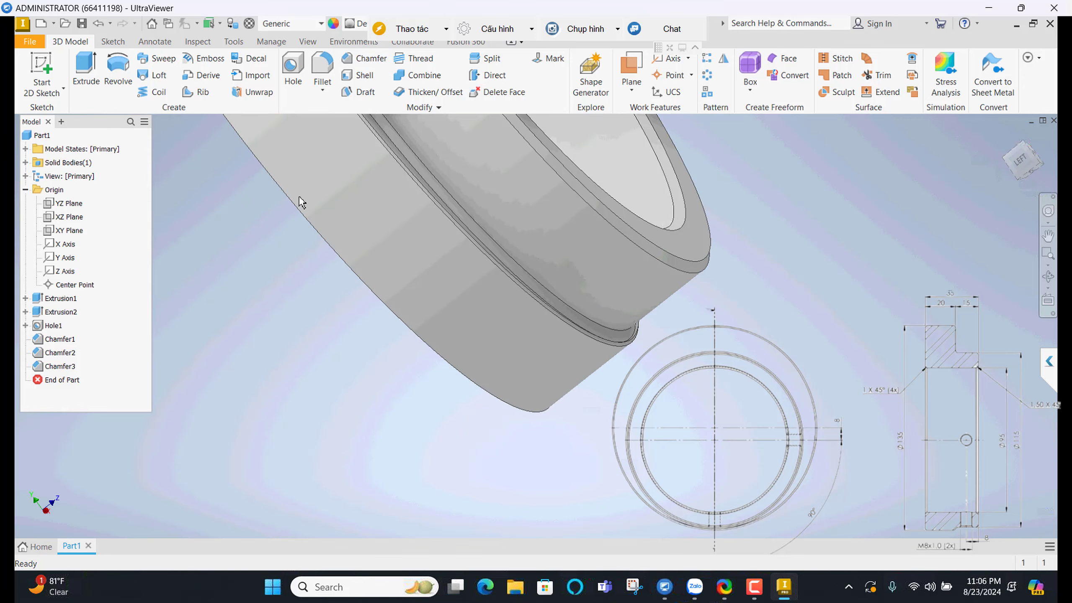
Chamfer the ring's inner bore edge and outer edge at 1.5 as Chamfer4
click(361, 59)
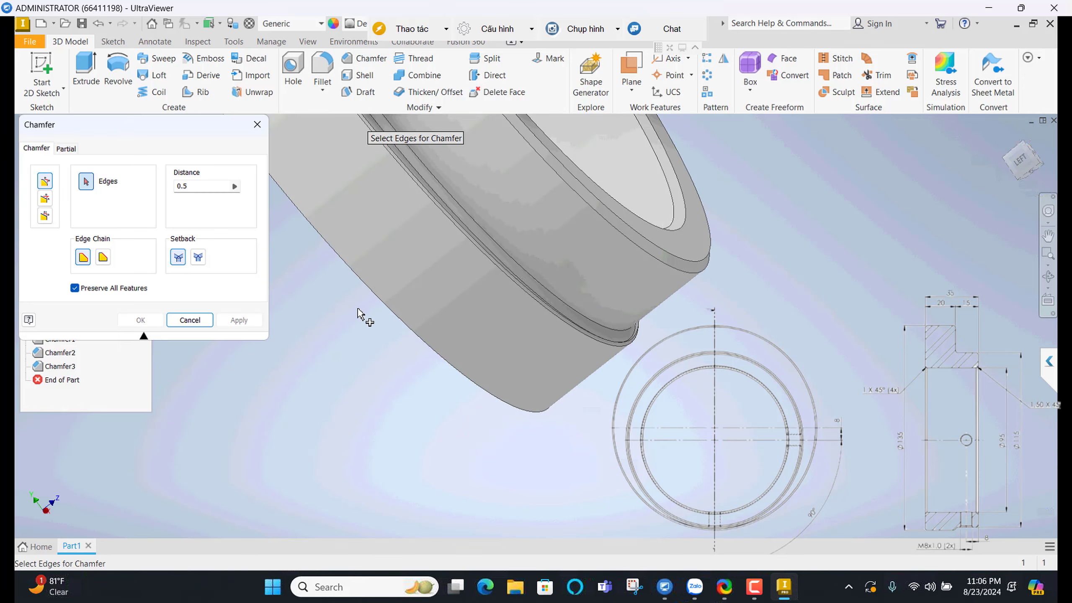
shift+middle_drag(376, 293, 482, 286)
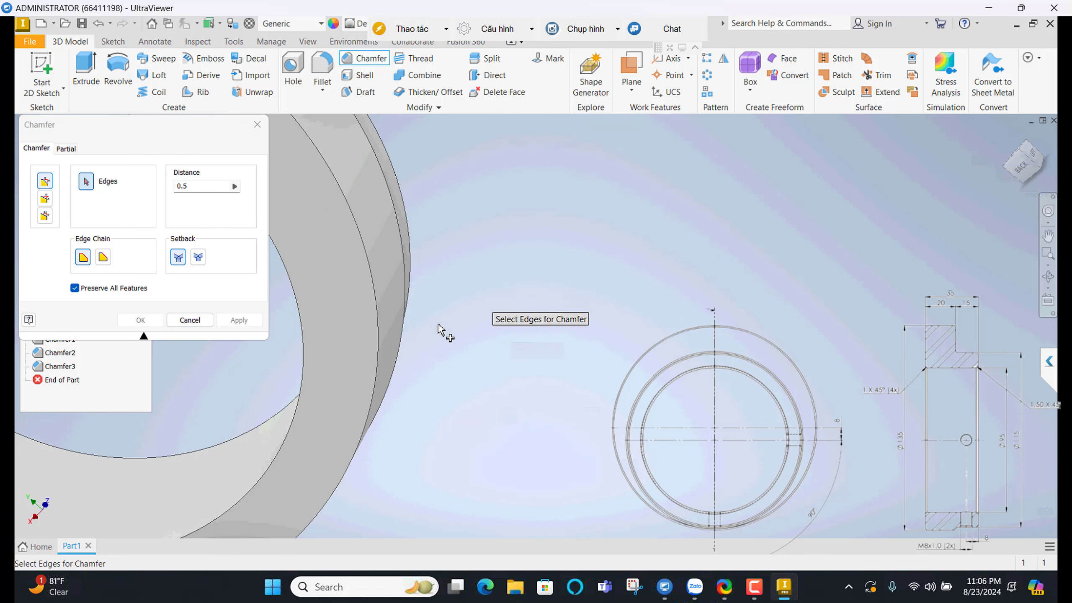
scroll(829, 333, up, 2)
scroll(537, 330, up, 2)
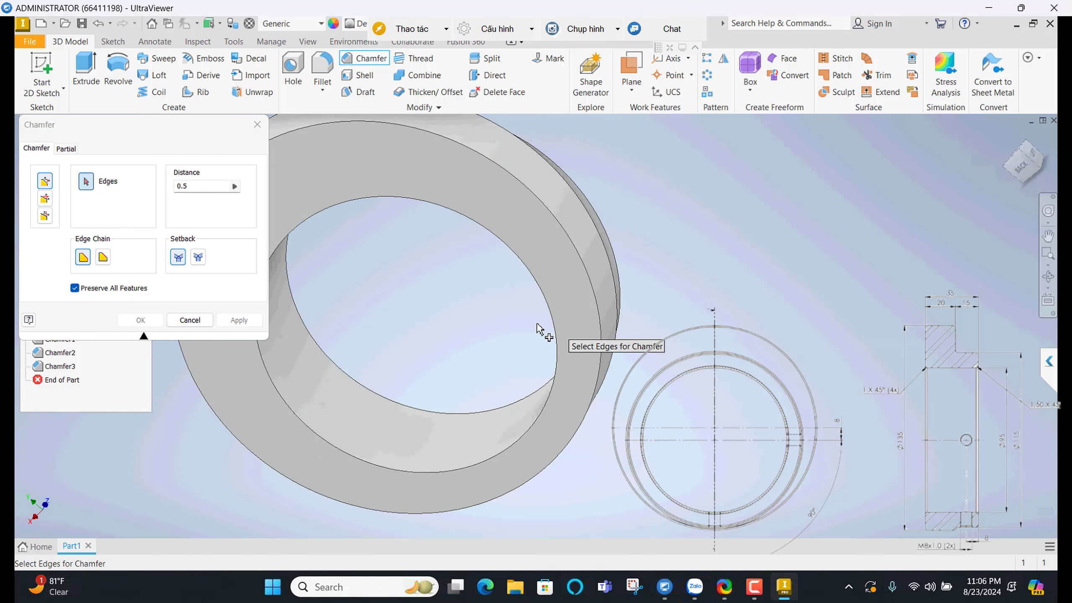
shift+middle_drag(455, 348, 427, 349)
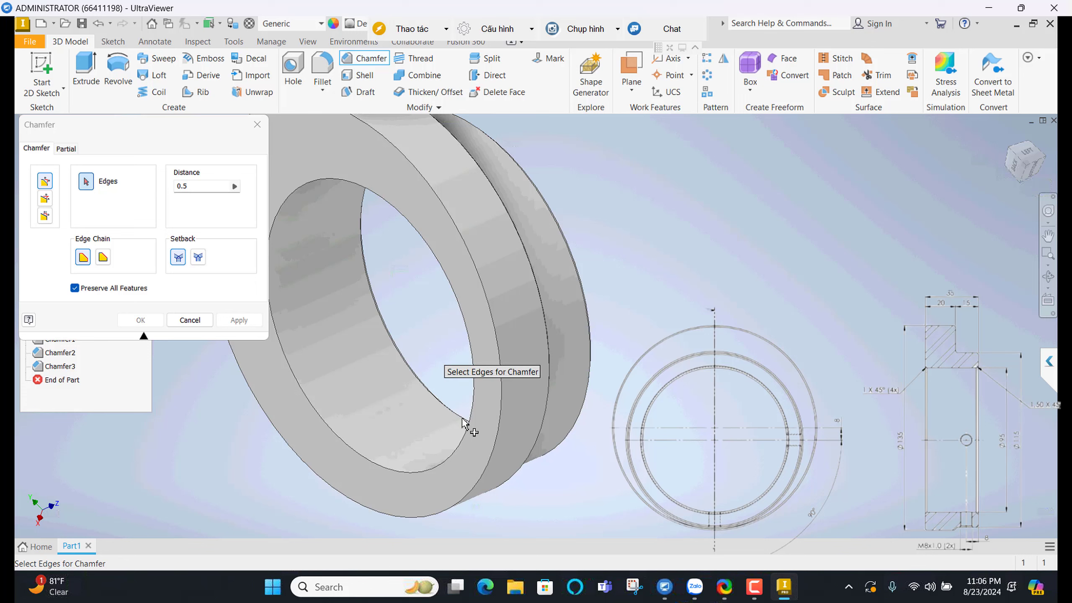
click(498, 411)
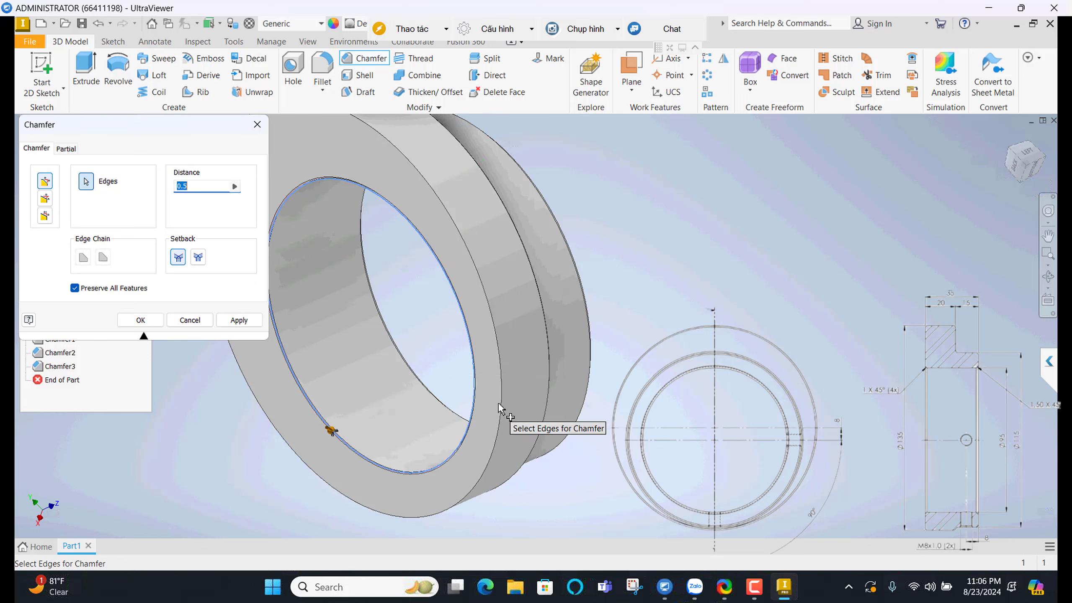
click(500, 416)
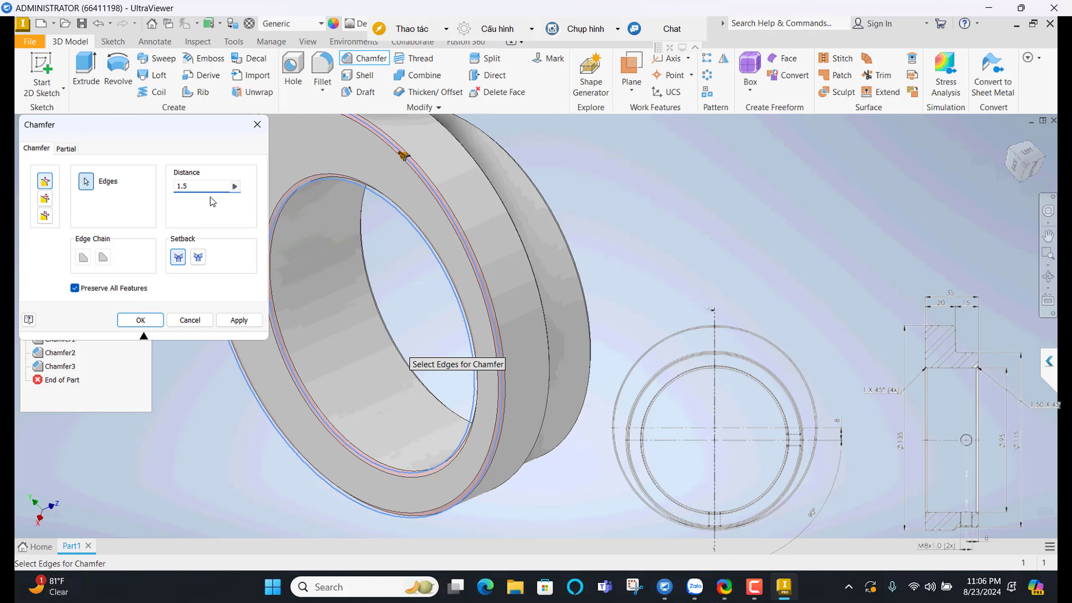
click(225, 324)
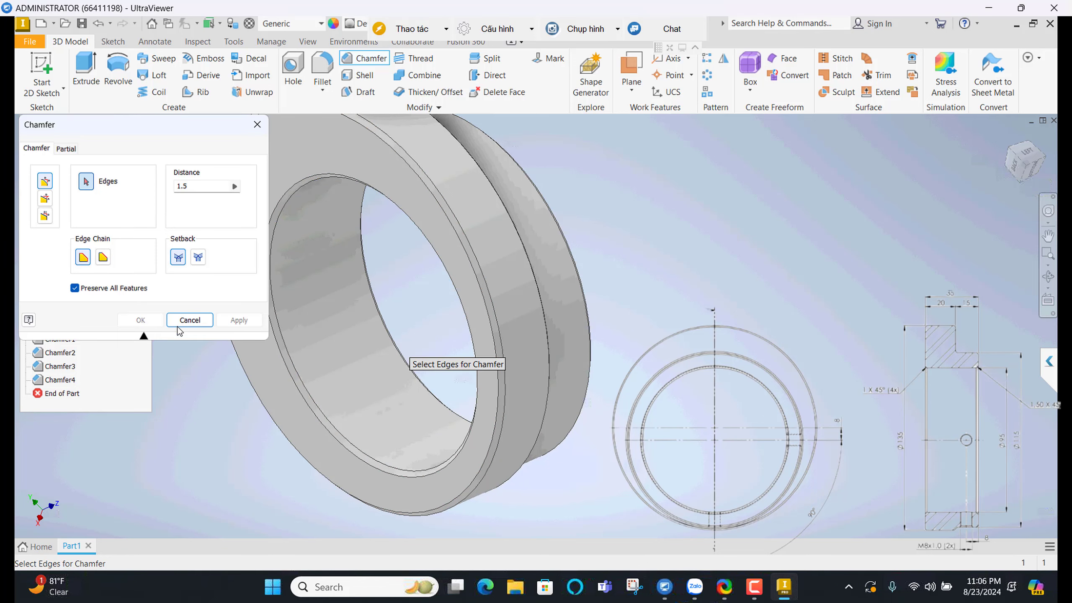
click(190, 319)
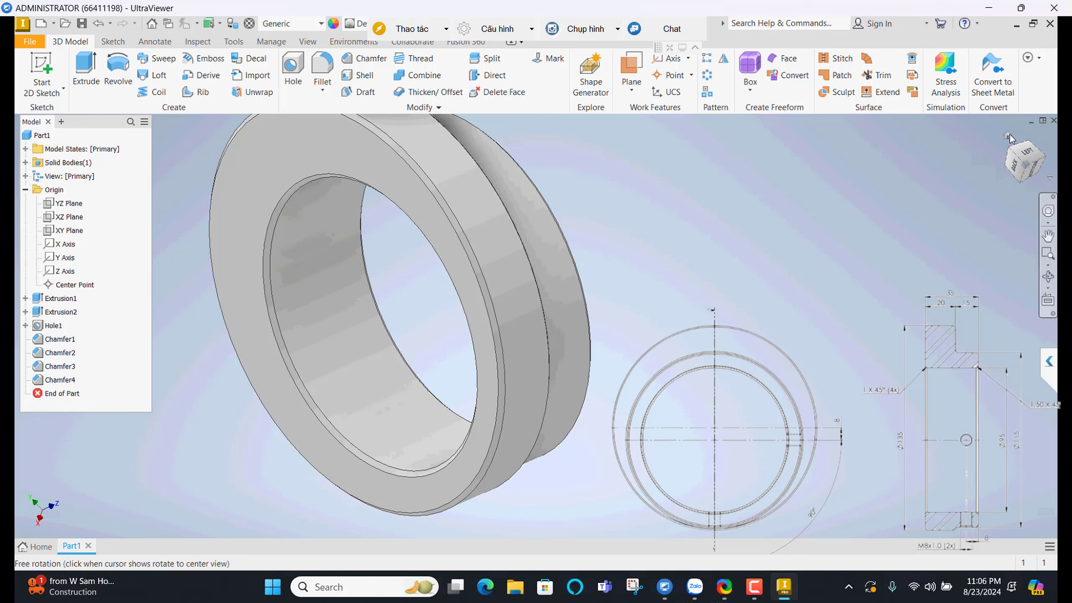
Return the ring to the home view and bring up the YZ Plane's context menu in the browser
key(F6)
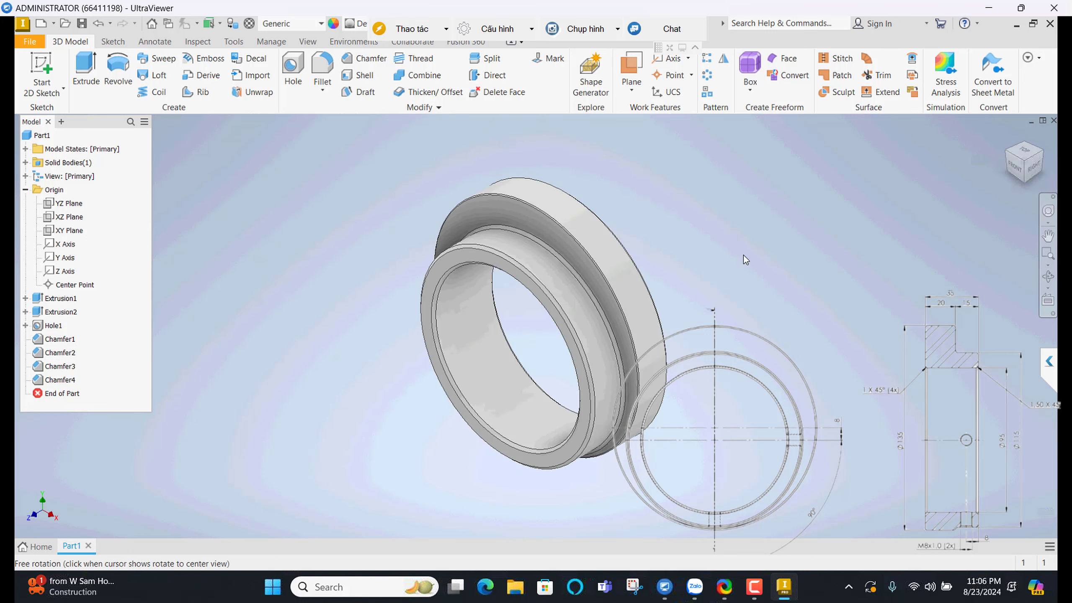
scroll(489, 379, up, 3)
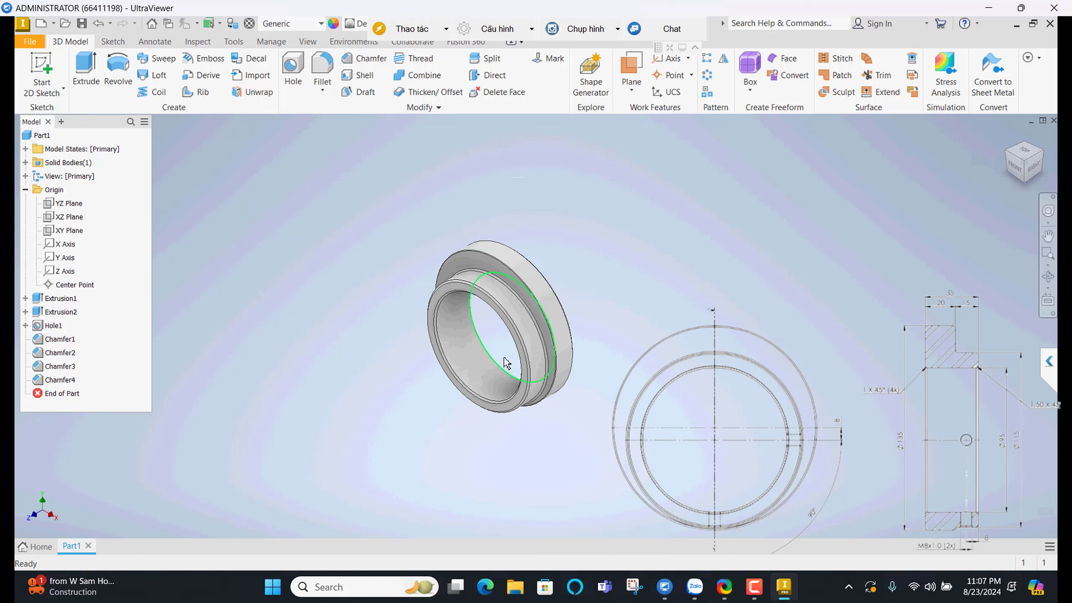
scroll(534, 379, up, 5)
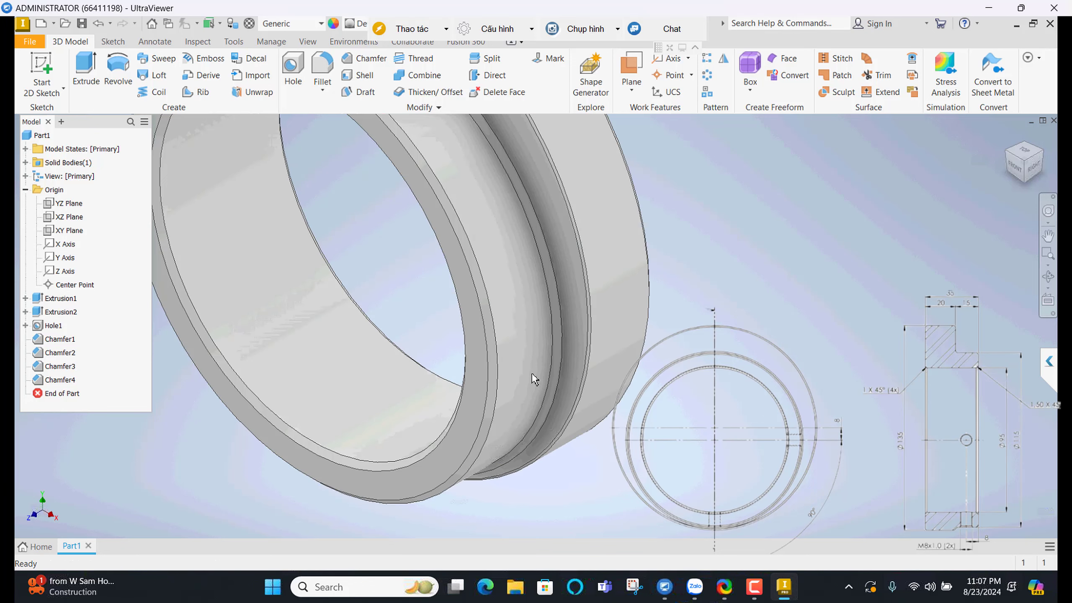
scroll(427, 308, down, 3)
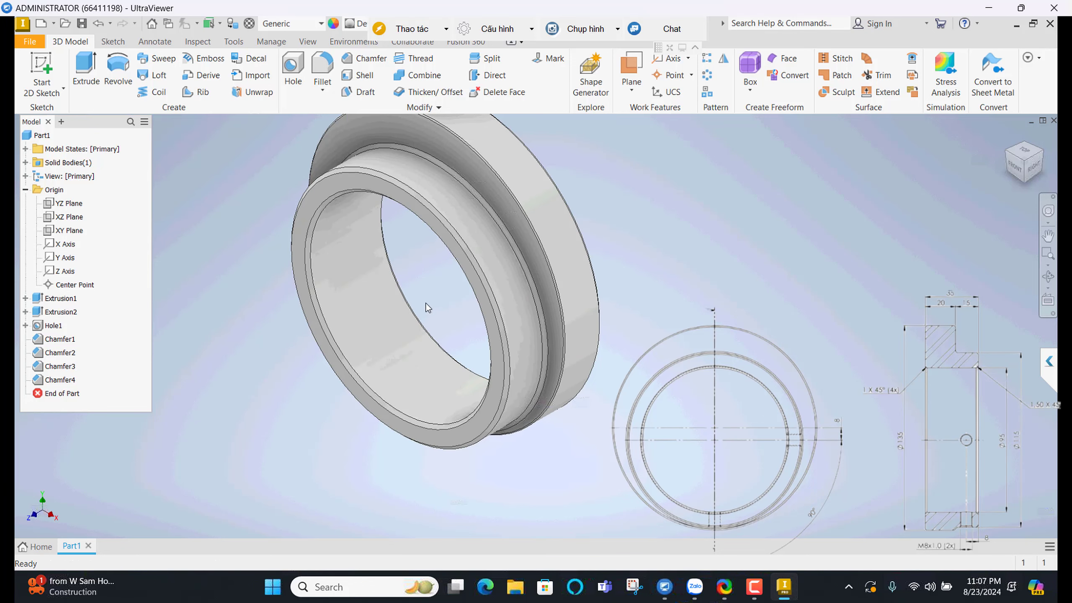
click(63, 204)
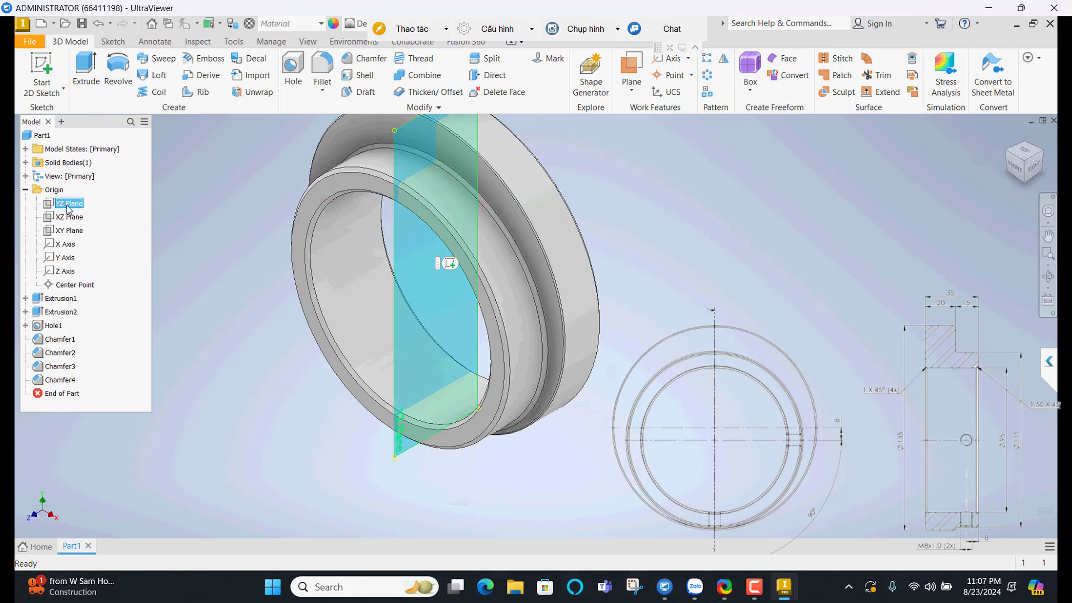
right_click(68, 209)
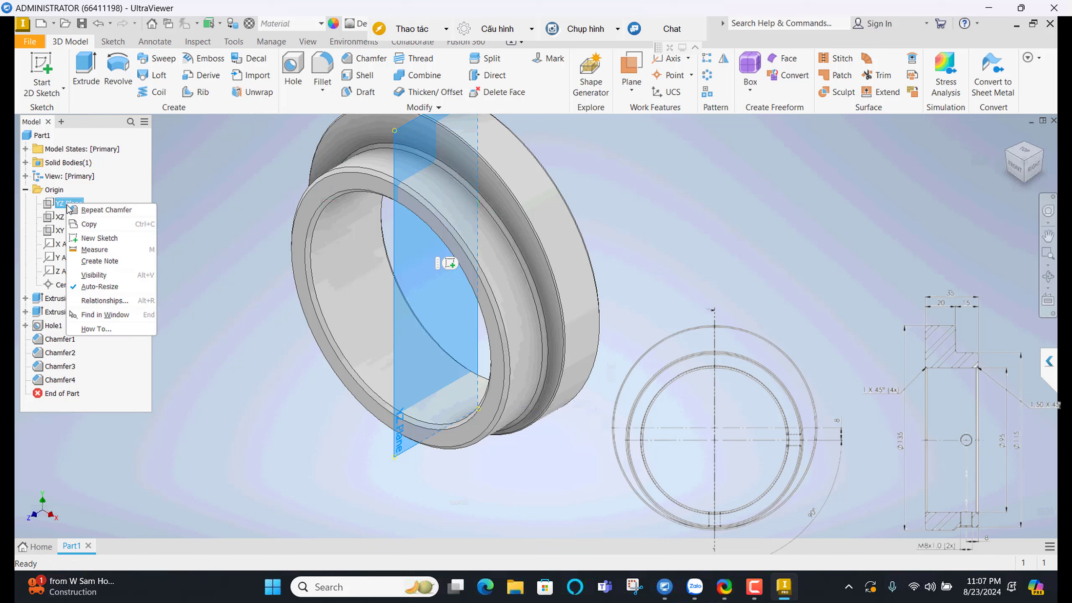
Start a sliced sketch on the YZ plane and project the ring's axis as a construction line
click(104, 240)
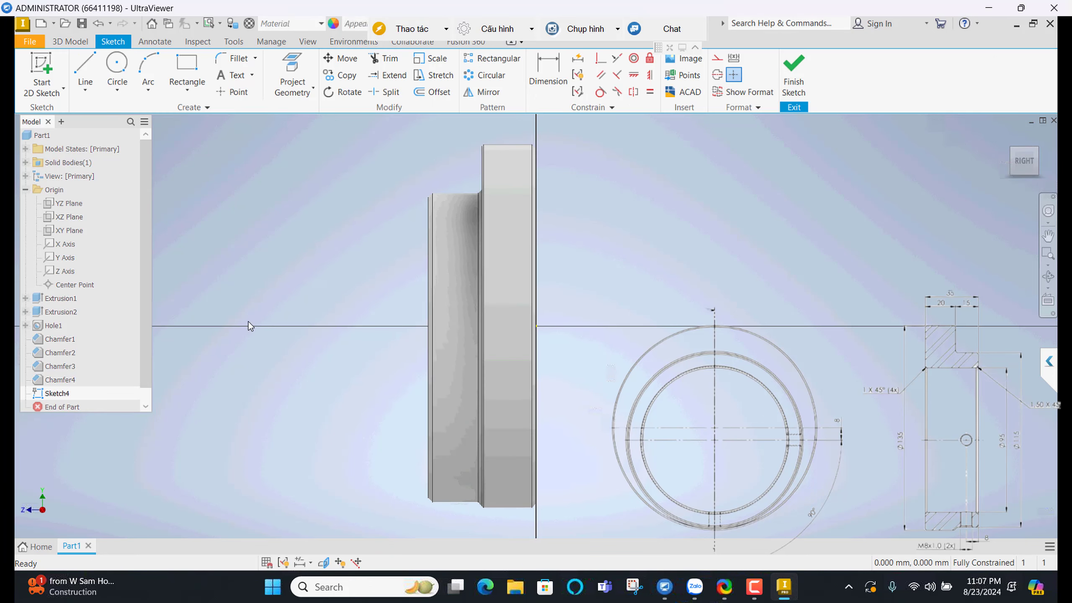
key(F7)
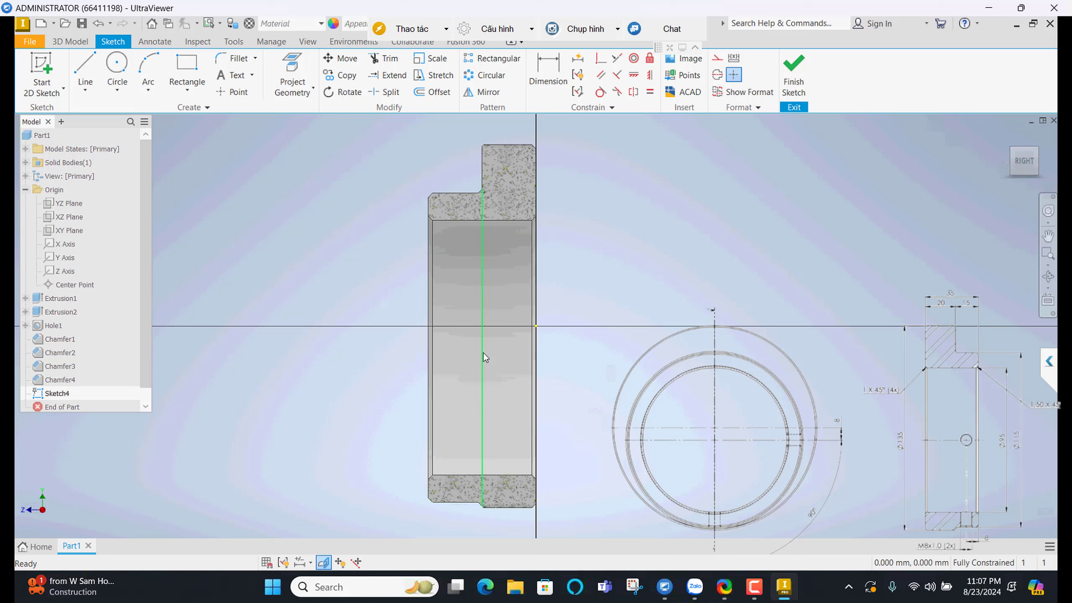
click(481, 331)
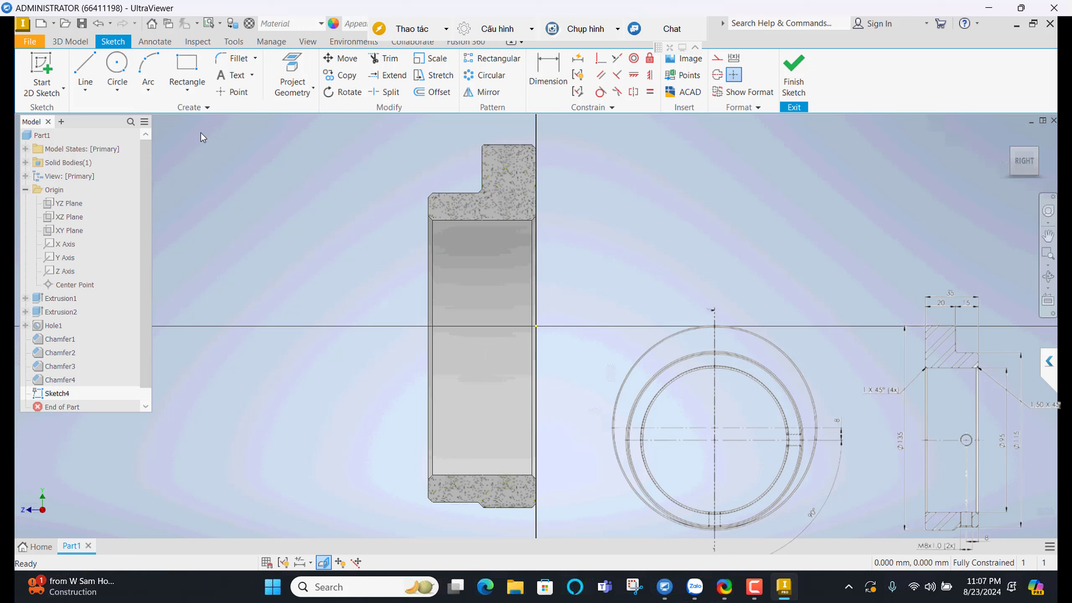
click(277, 79)
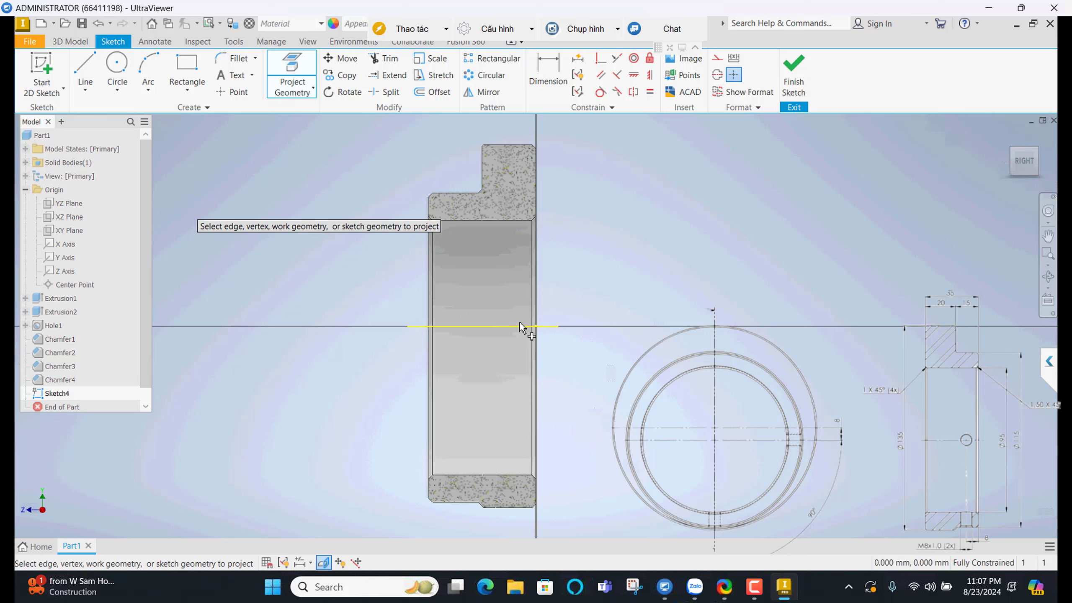
key(Escape)
click(414, 328)
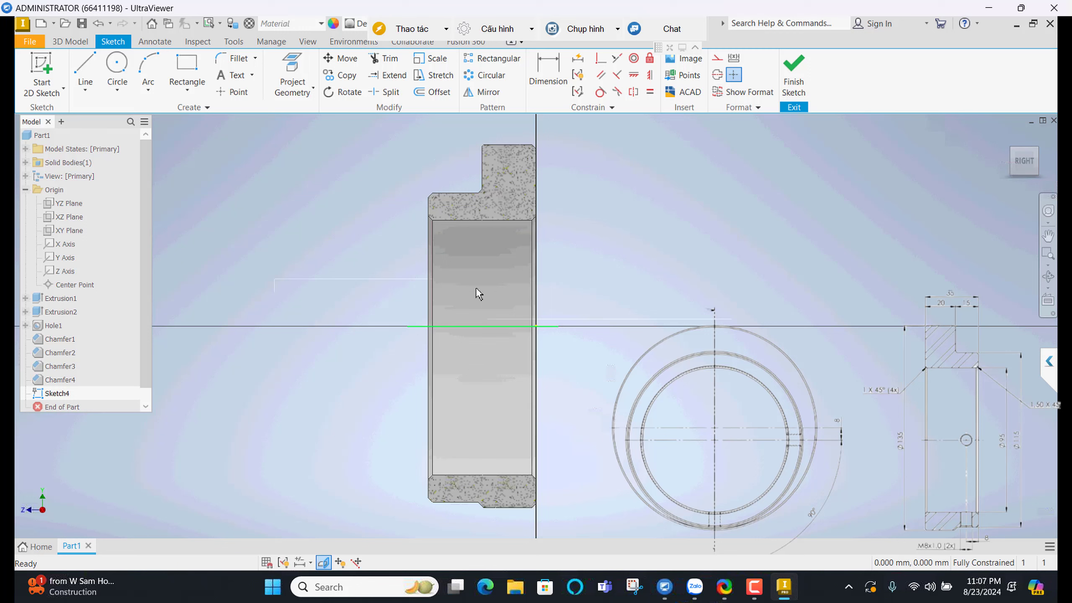
key(Escape)
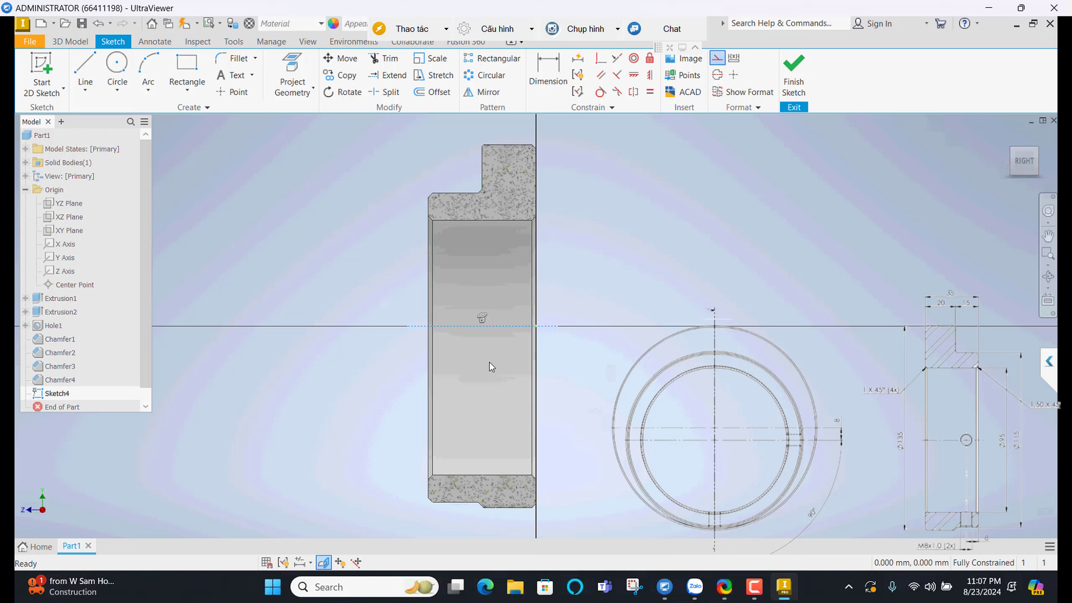
click(339, 350)
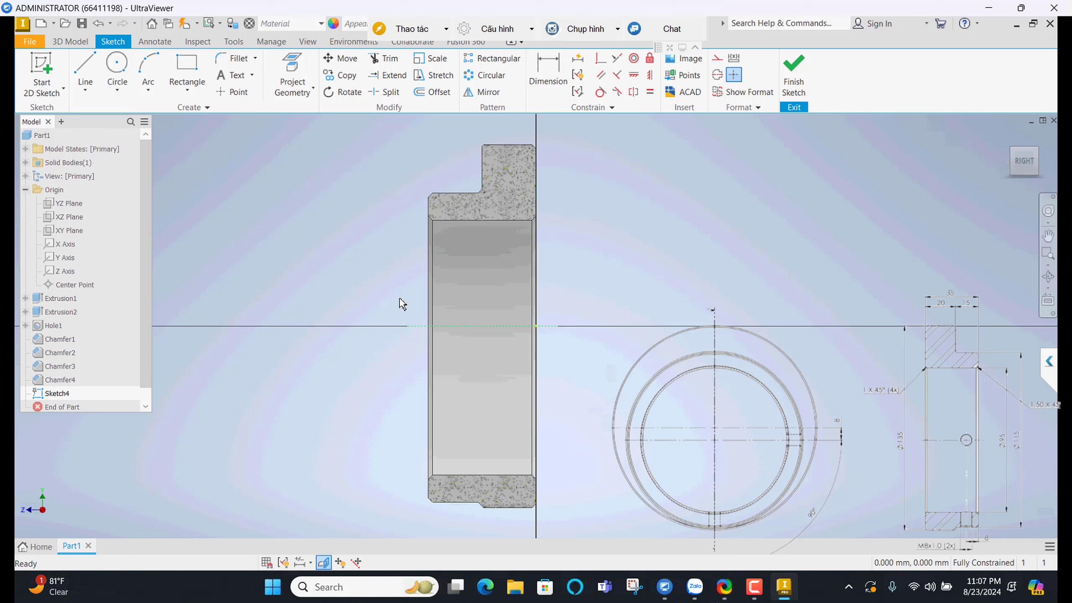
Draw a circle centred on the projected axis and dimension its diameter to 8 mm
click(117, 70)
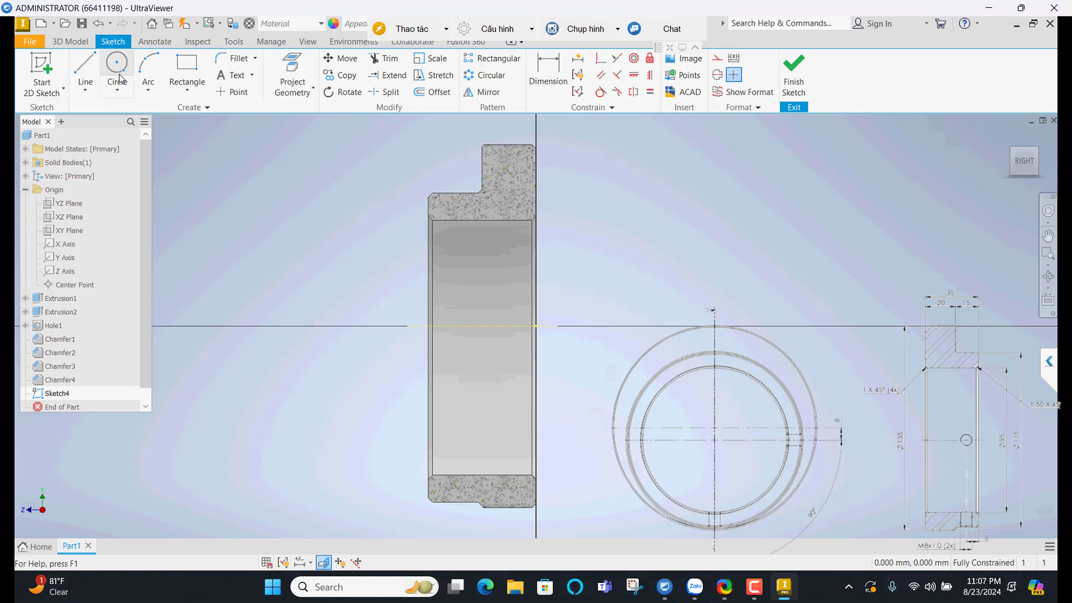
click(453, 326)
click(453, 312)
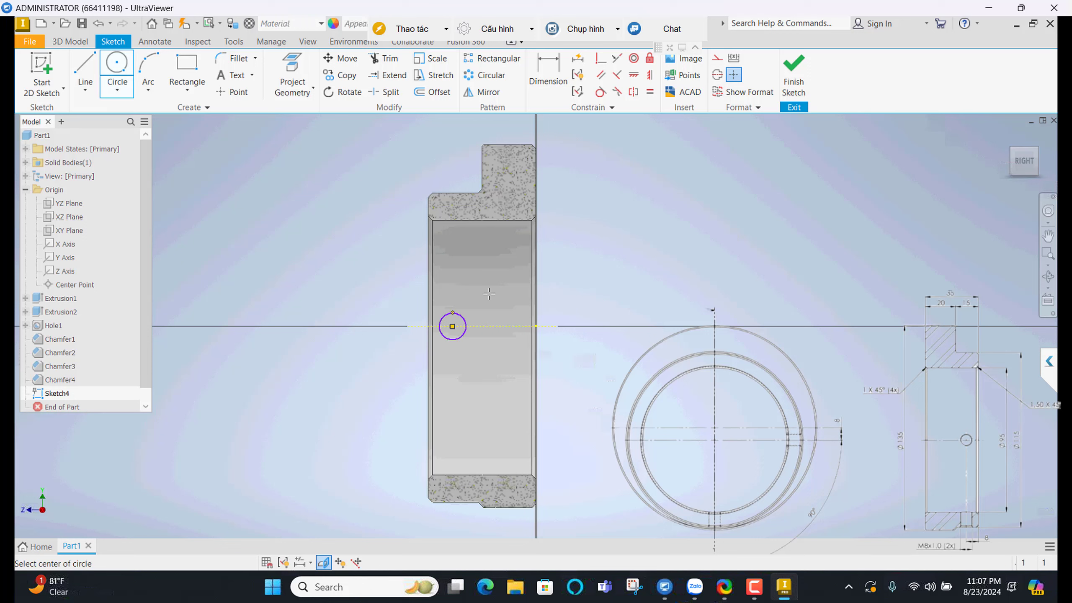
right_click(469, 304)
click(464, 321)
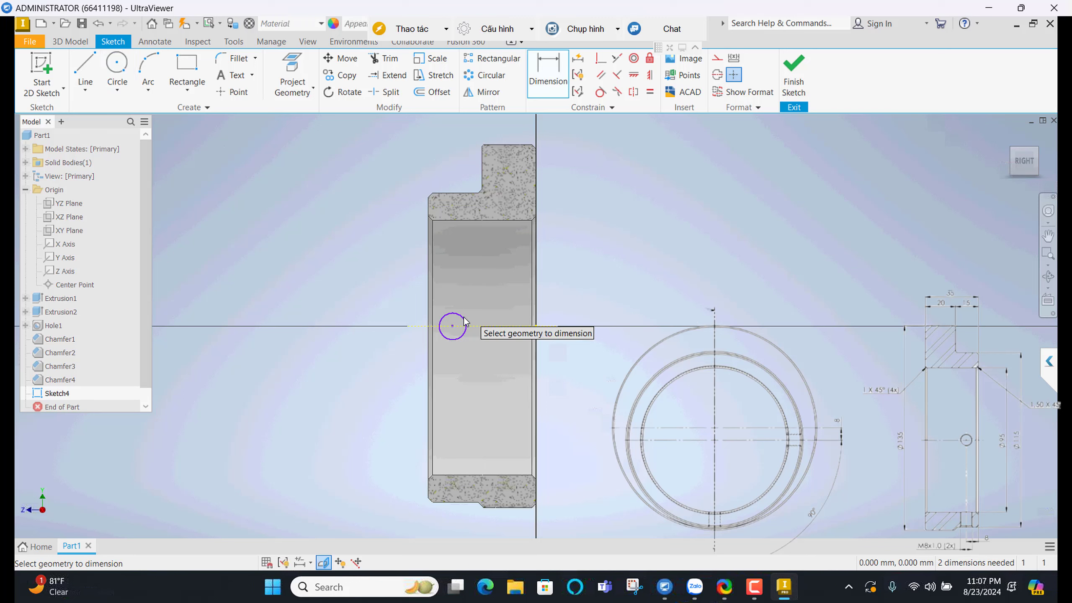
click(465, 321)
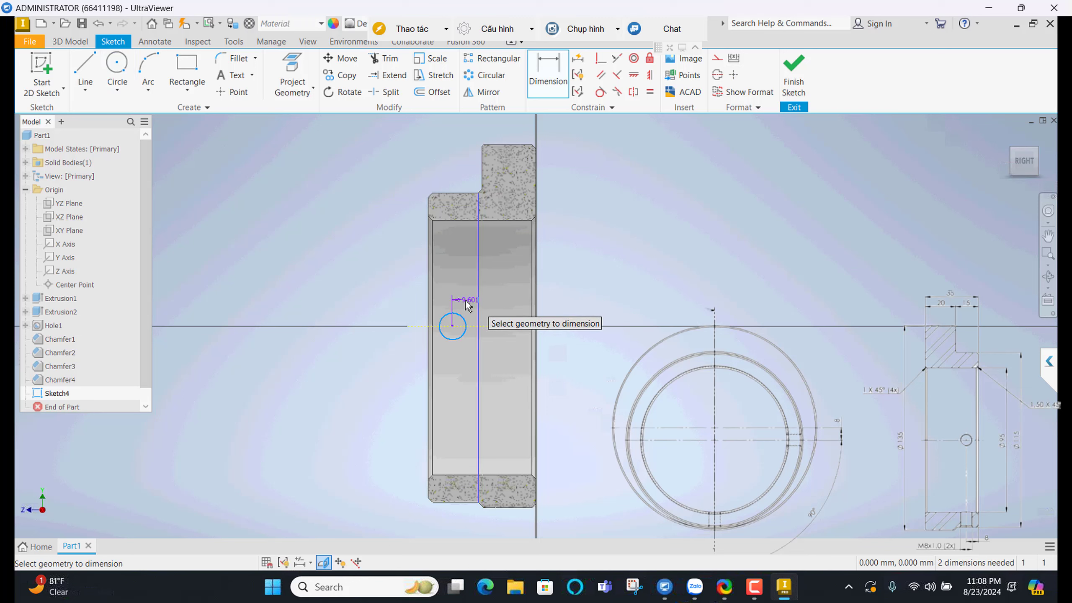
key(Escape)
key(Escape)
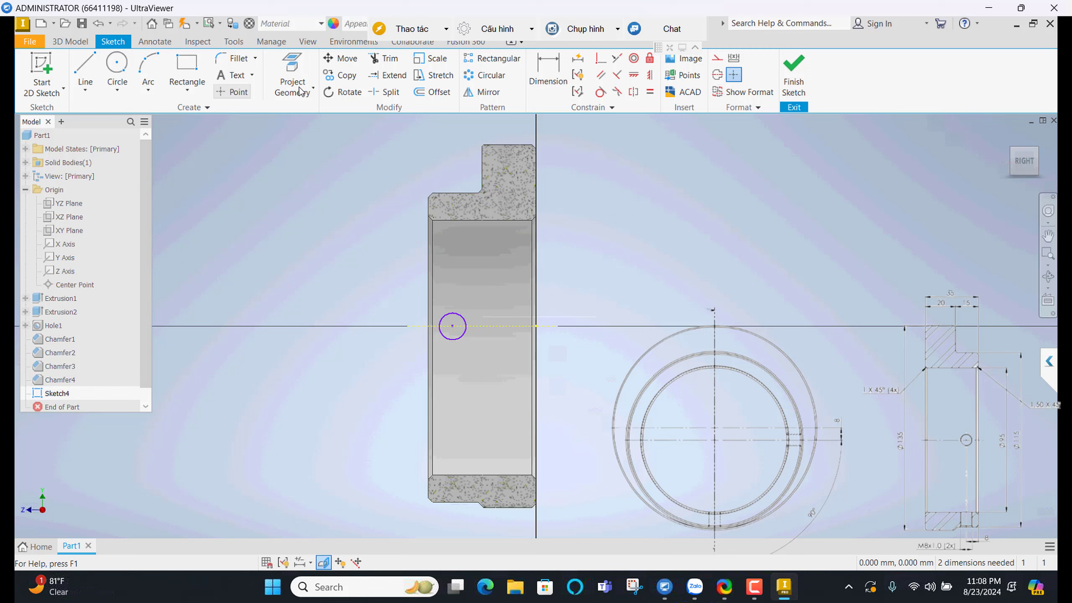
click(541, 82)
click(441, 332)
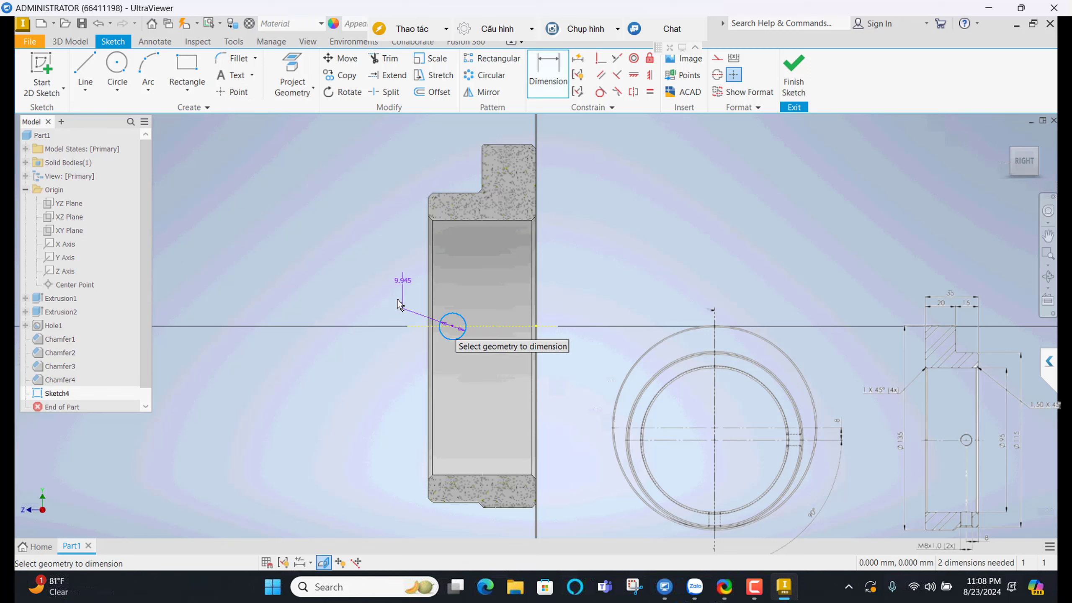
click(397, 299)
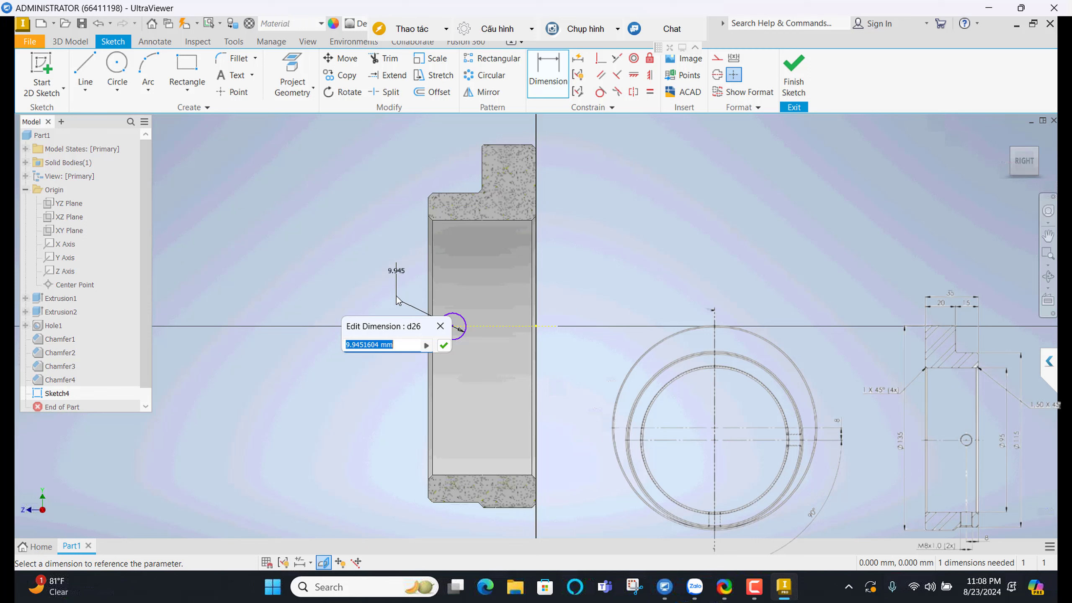
text(8)
key(Return)
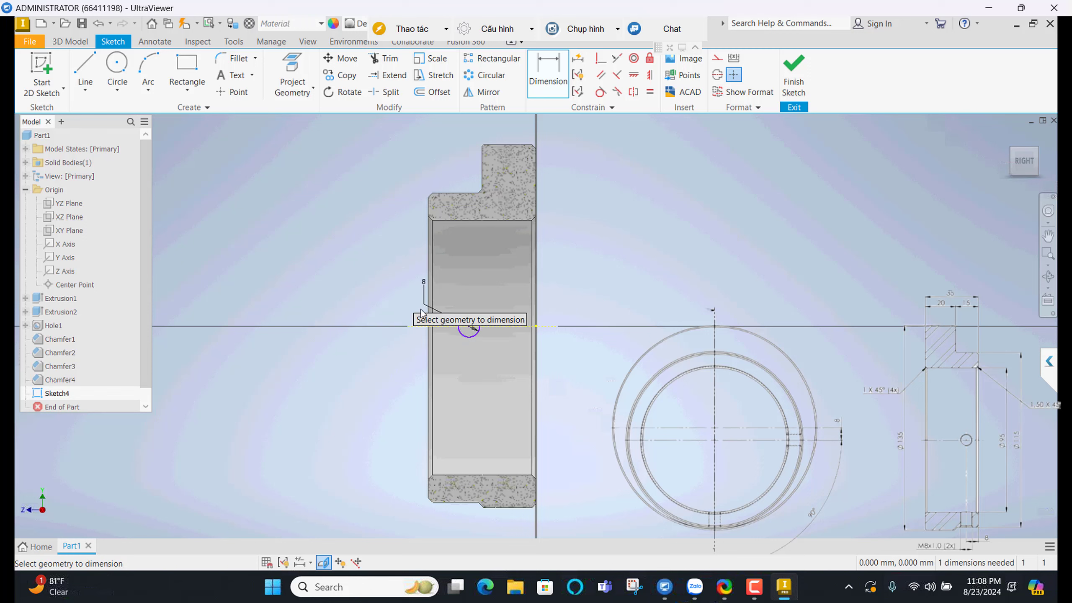
Dimension the circle centre 8 mm from the ring's left edge and finish the sketch
key(d)
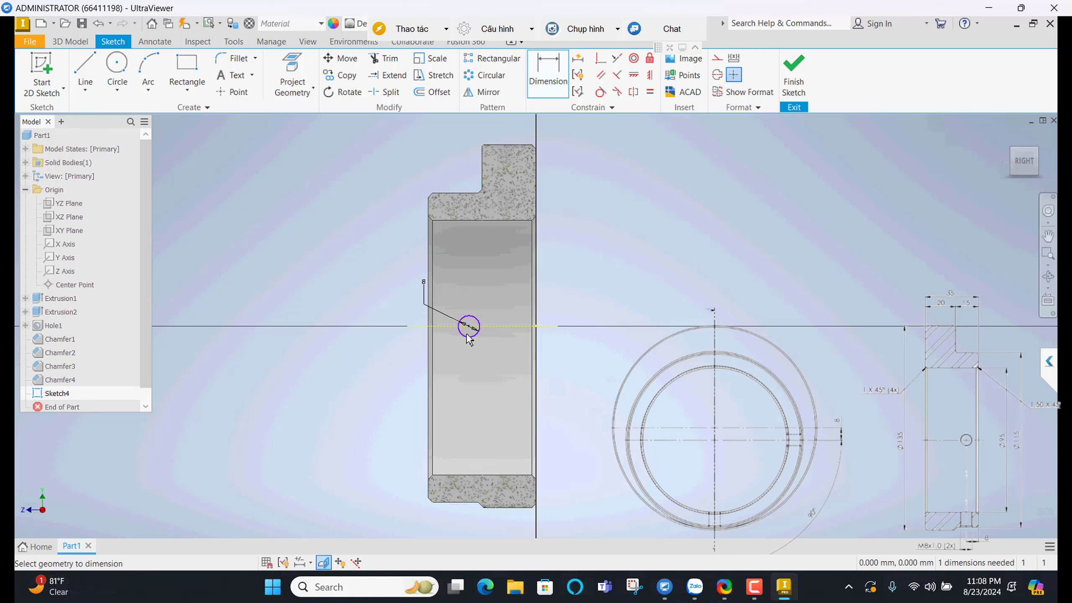
click(427, 356)
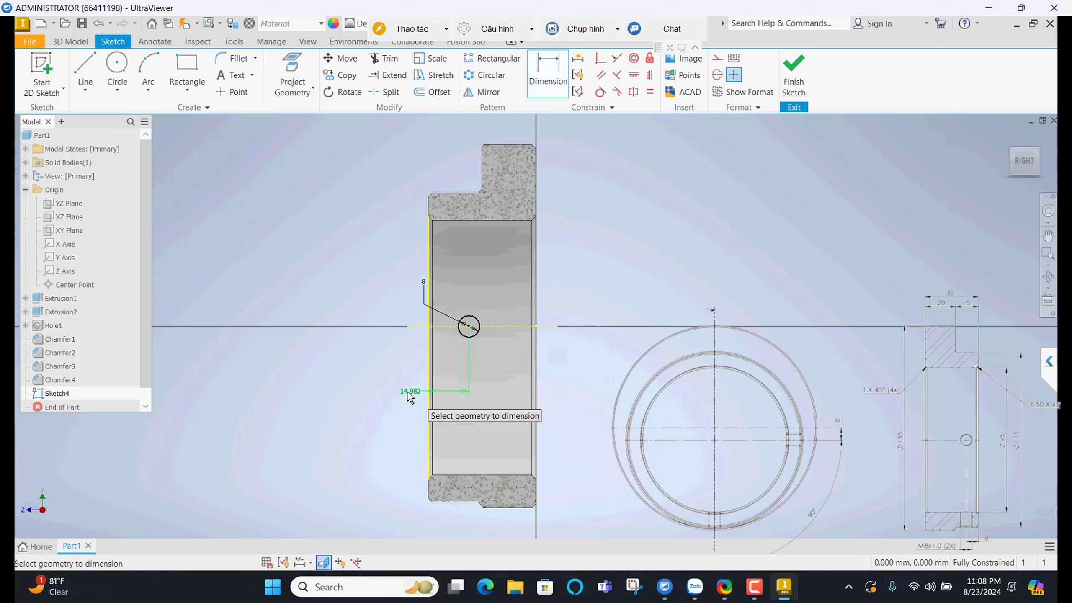
click(410, 397)
text(8)
key(Return)
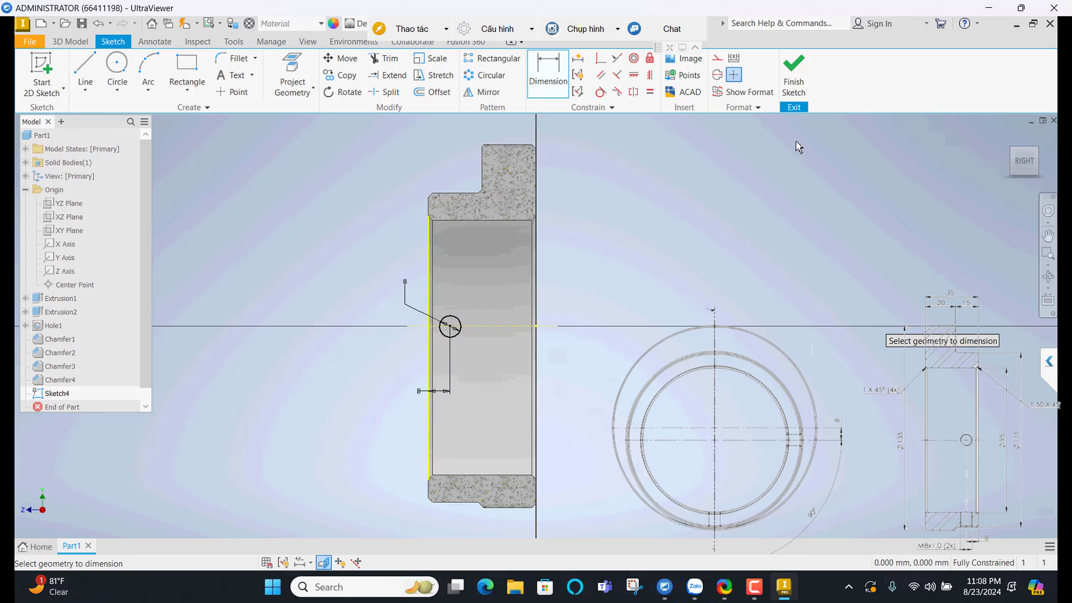
click(794, 74)
click(86, 69)
Extrude the 8 mm circle Through All as a Cut toward the ring's wall
click(279, 249)
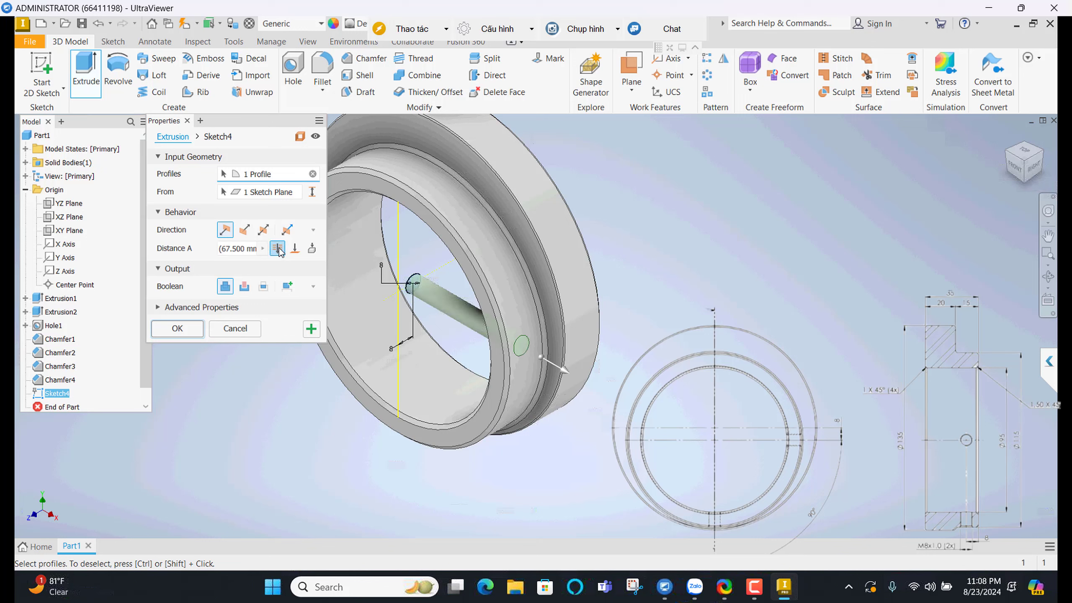
click(244, 286)
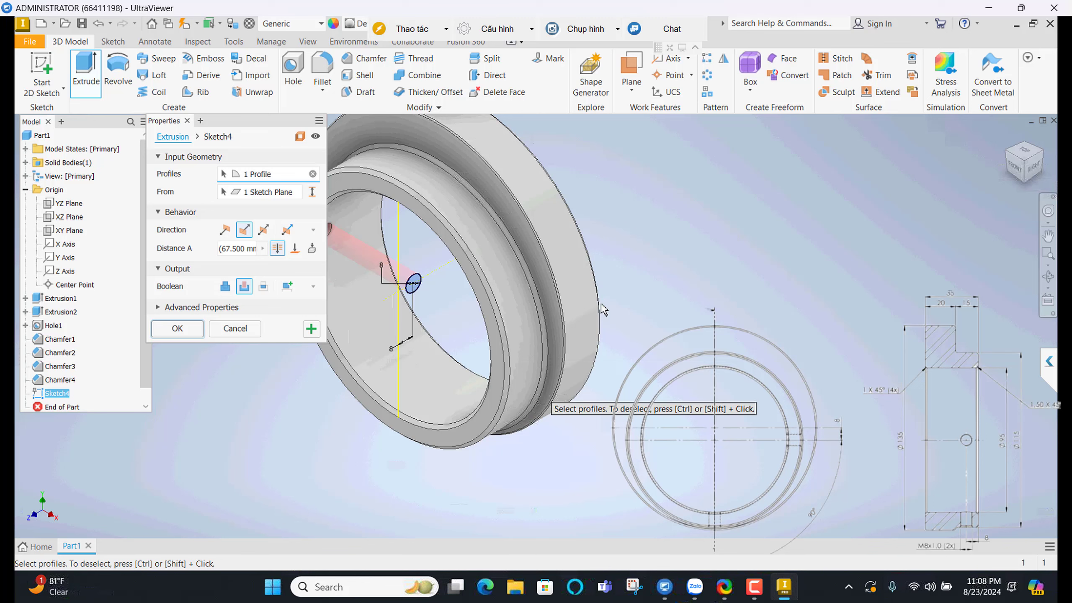
click(227, 231)
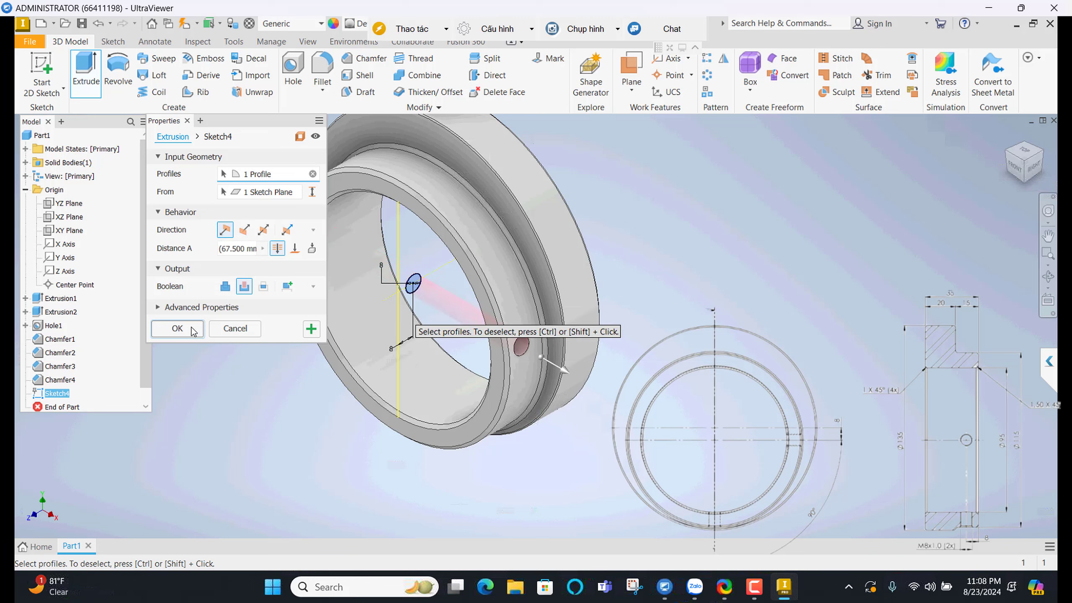
click(178, 329)
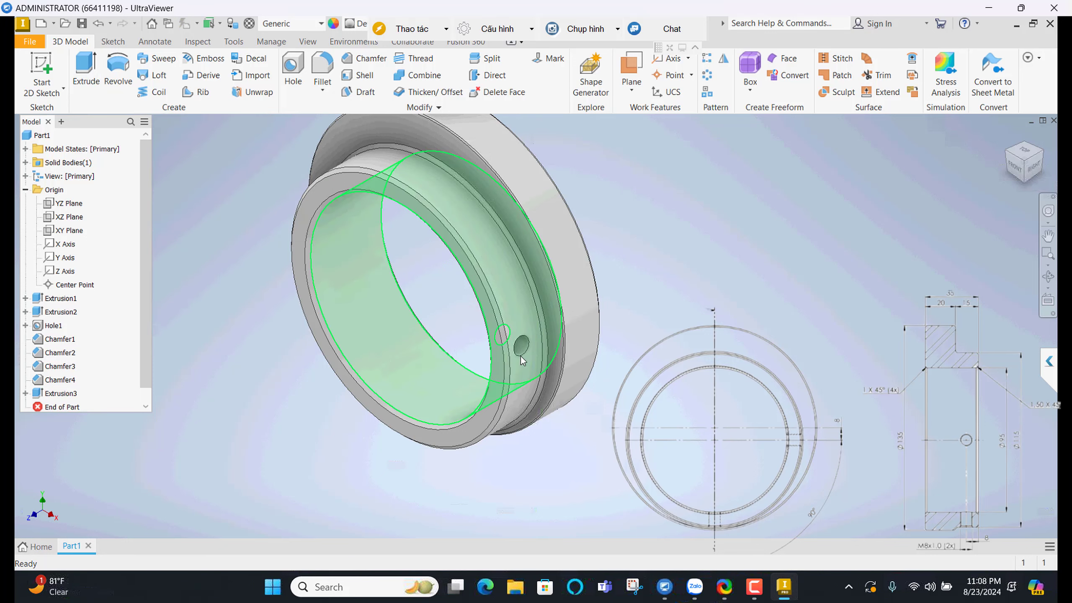
middle_drag(614, 387, 701, 366)
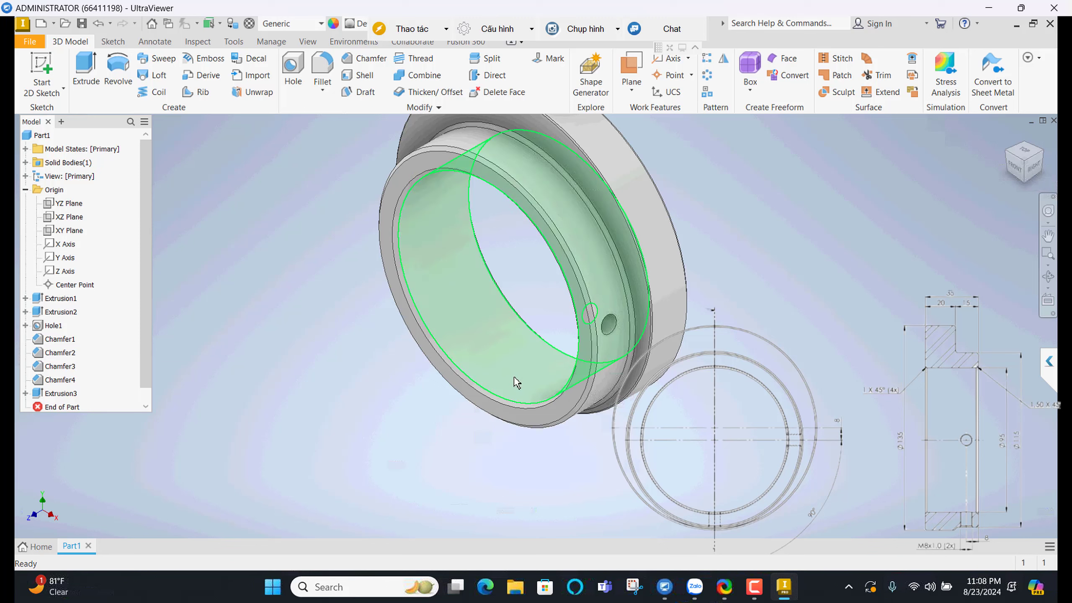
mouse_move(516, 382)
Start a circular pattern of the radial hole using the ring's inner face as axis
click(707, 76)
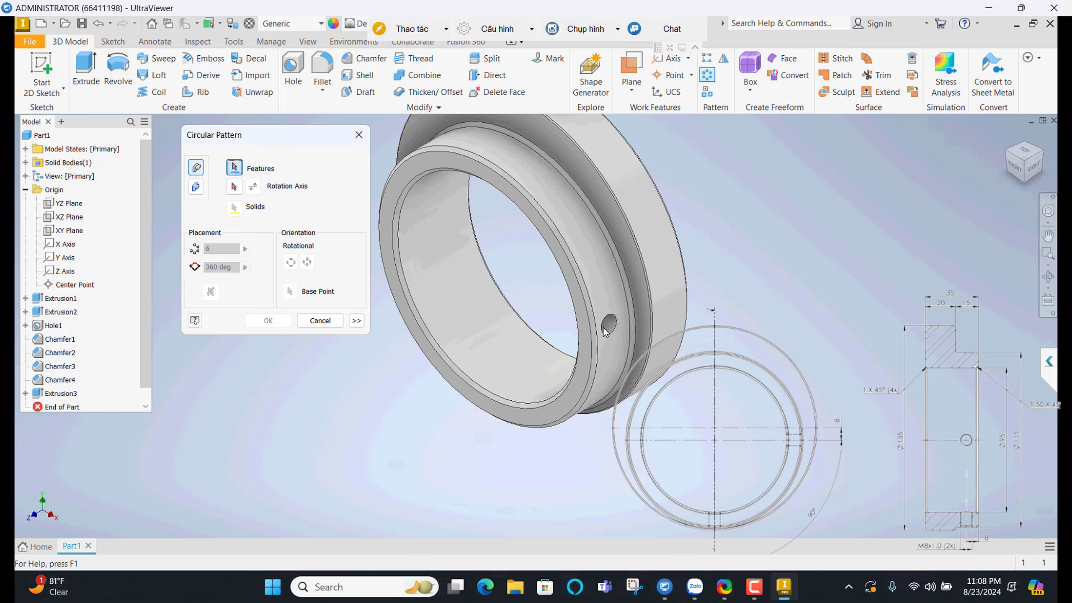
scroll(611, 325, up, 3)
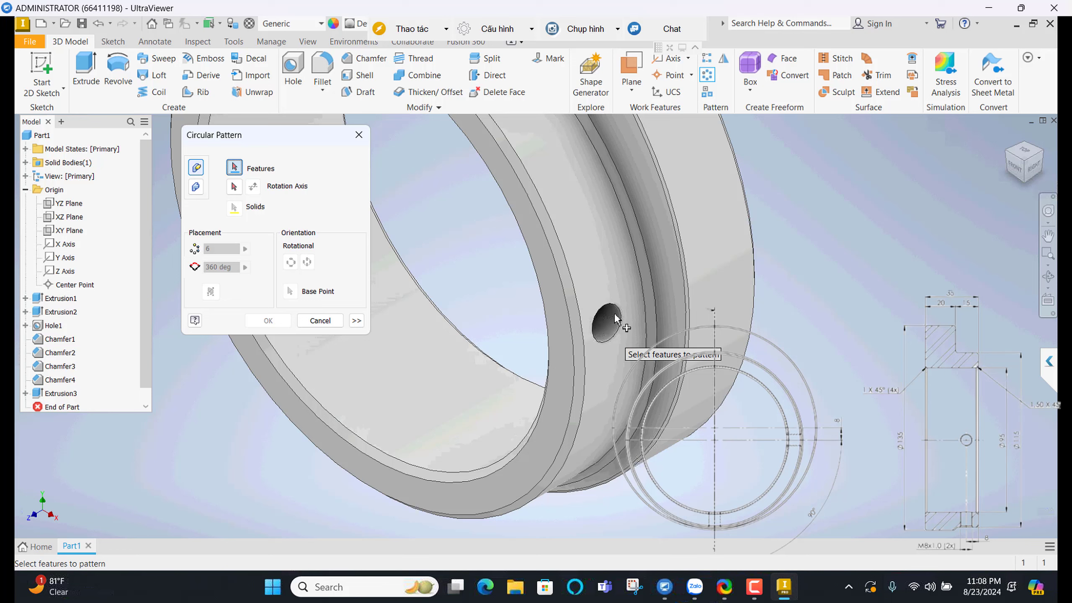
click(615, 310)
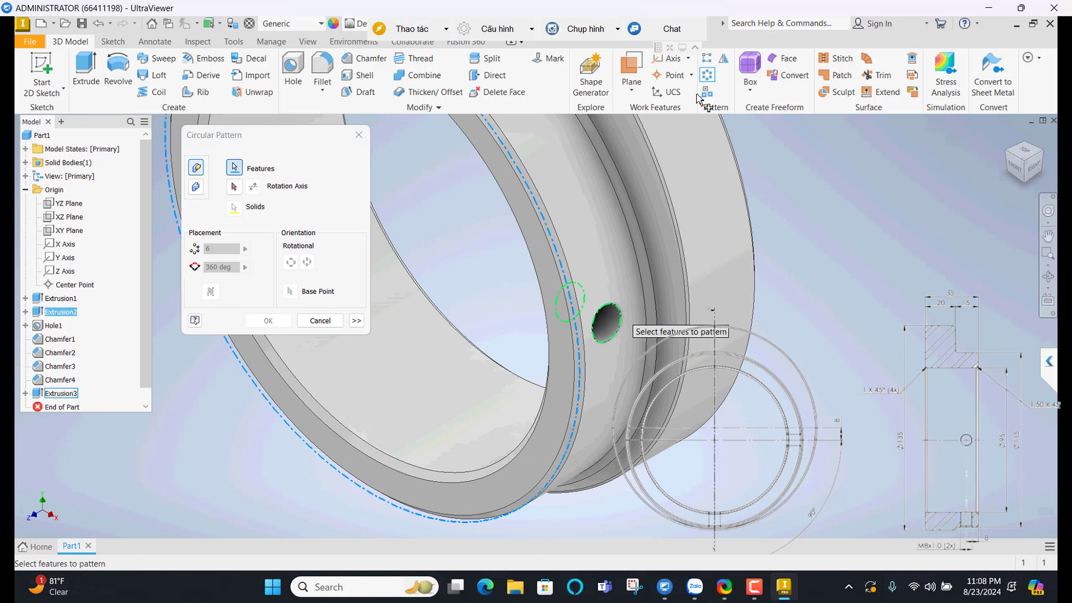
click(707, 78)
click(708, 79)
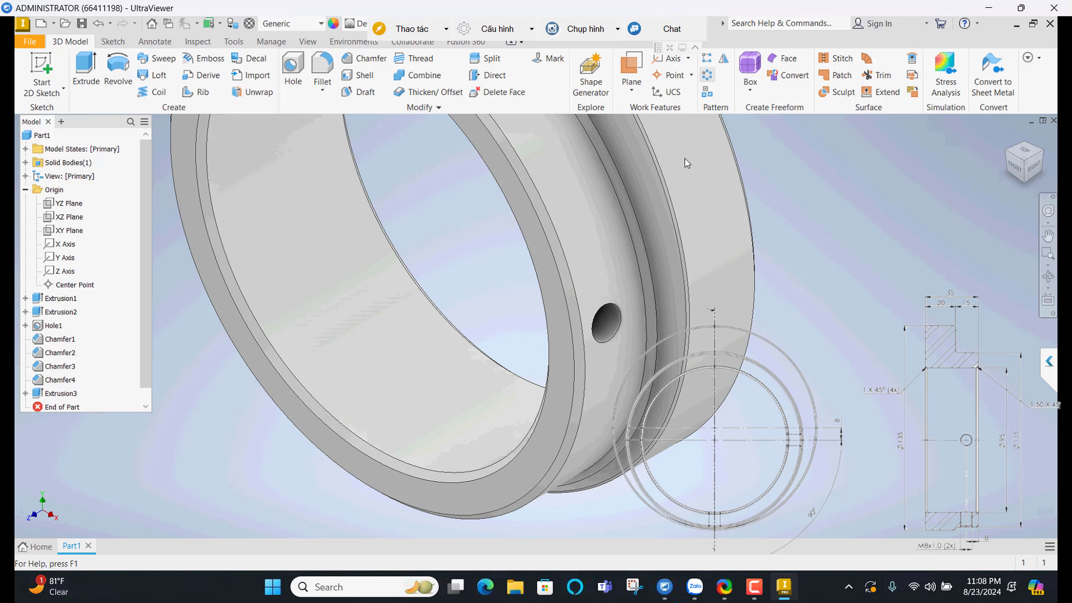
click(622, 324)
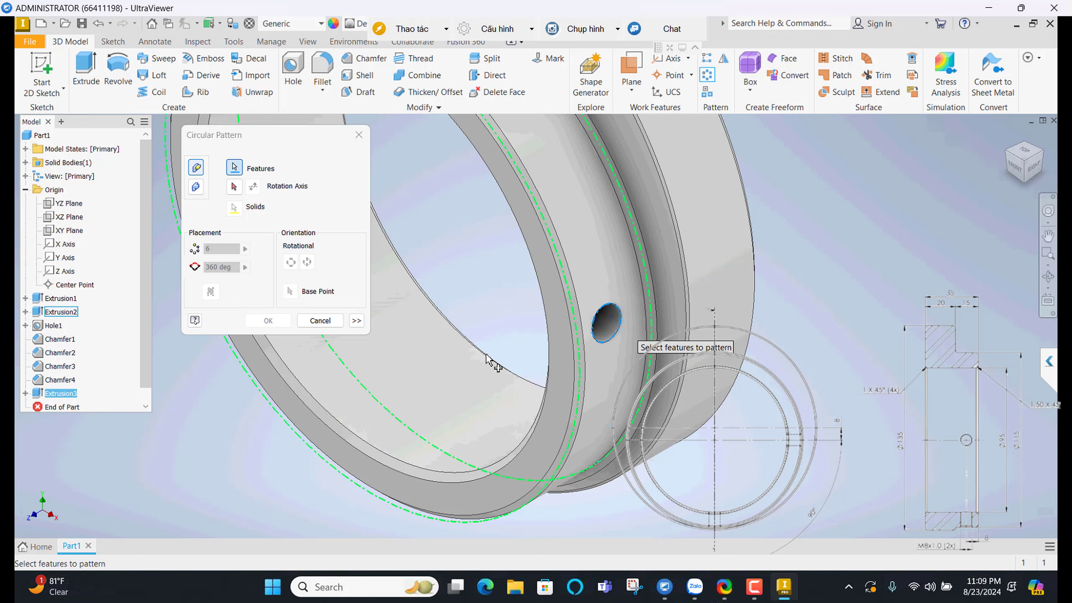
scroll(485, 358, up, 2)
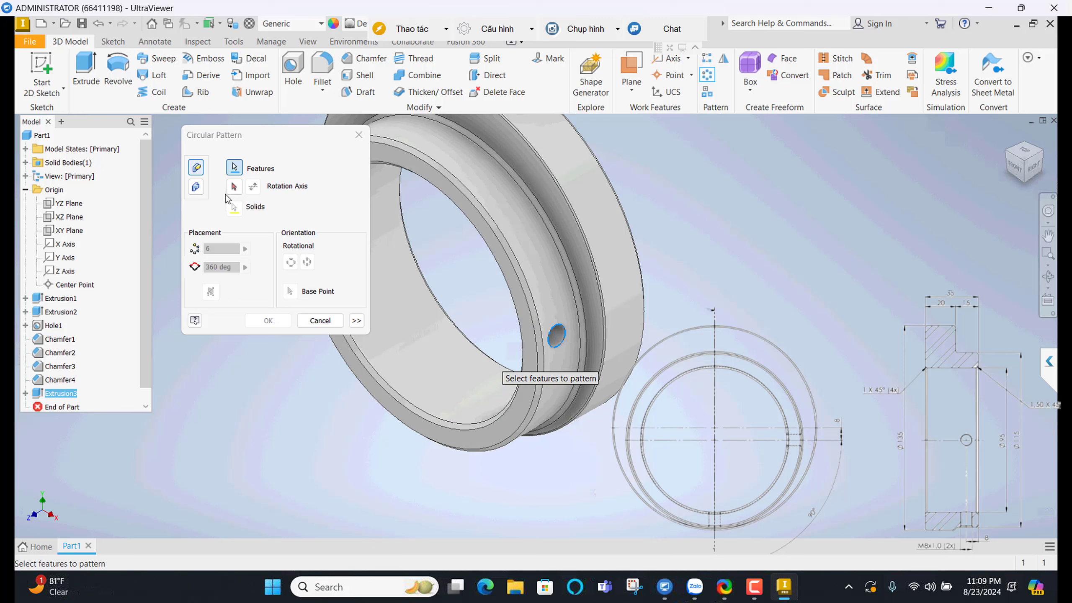
click(234, 187)
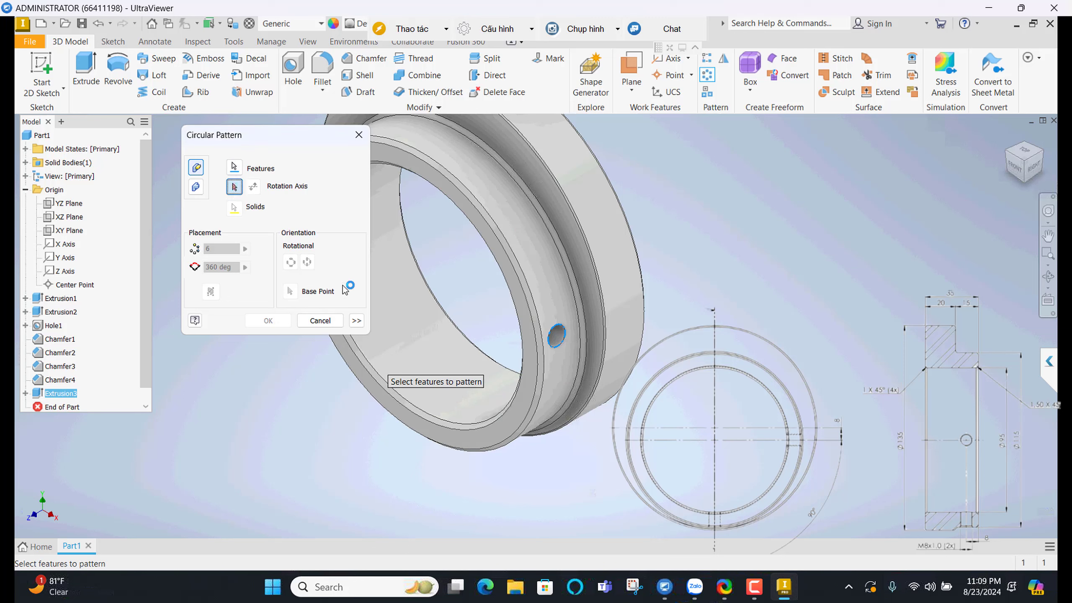
click(388, 363)
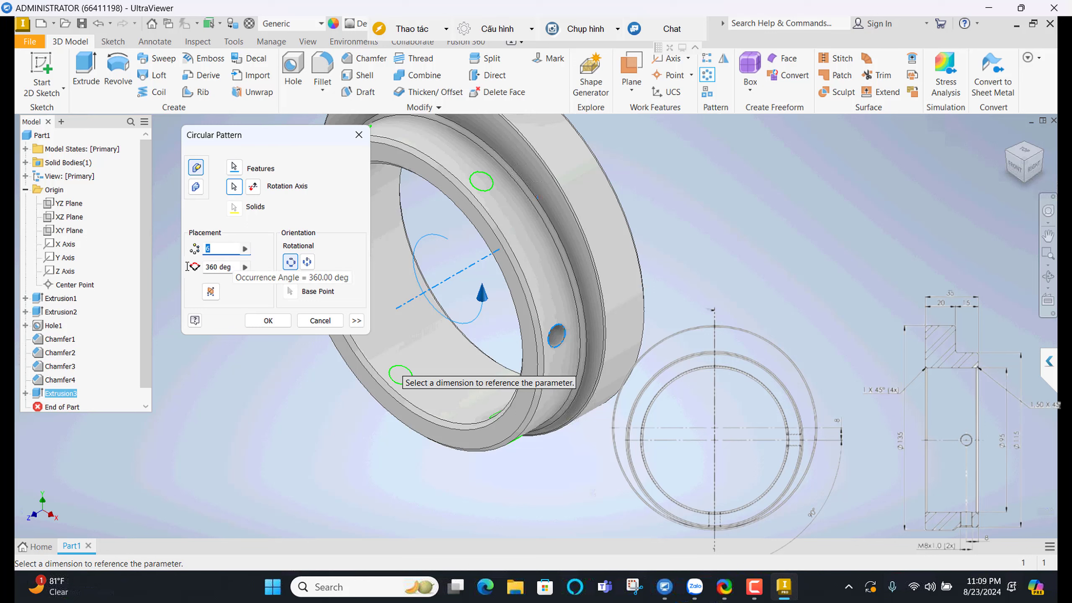
Set the pattern to 2 copies at 90°, flipped toward the ring's bottom, and finish it
key(Tab)
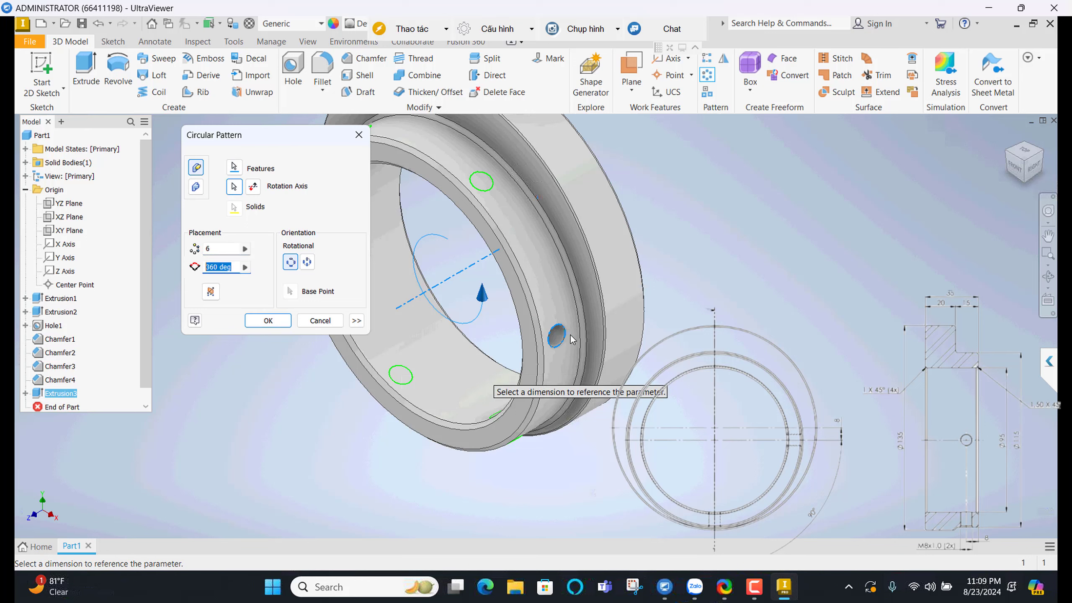
middle_drag(873, 387, 966, 393)
click(199, 267)
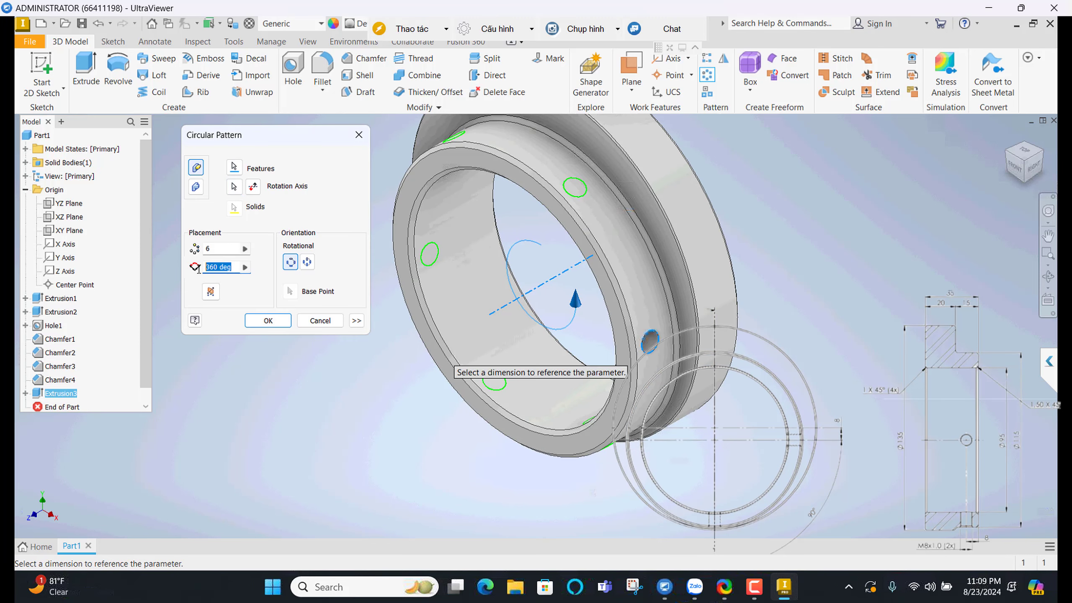
text(90)
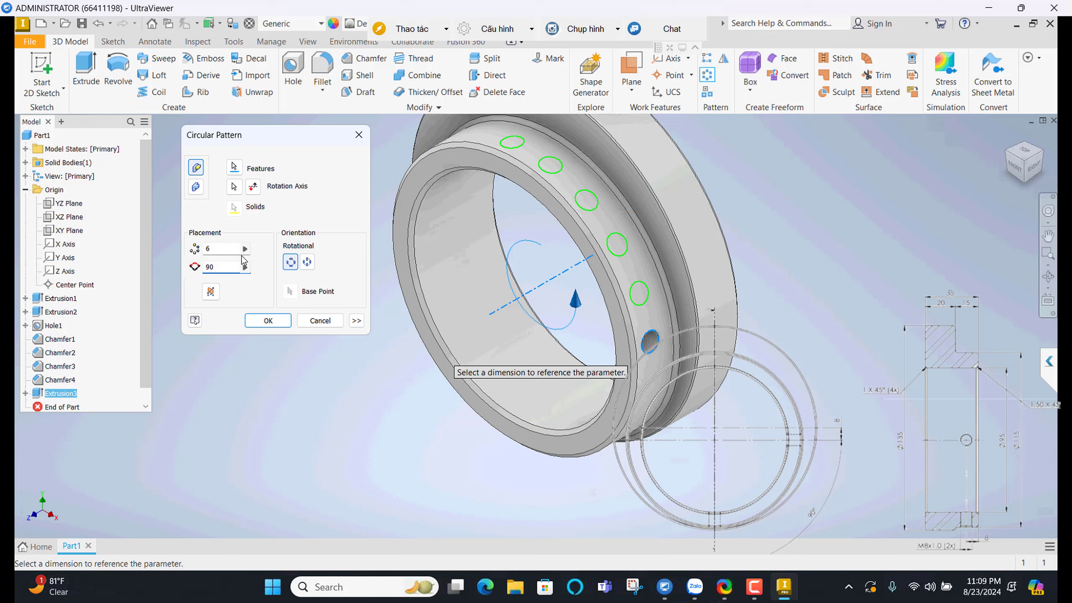
key(shift+Tab)
text(2)
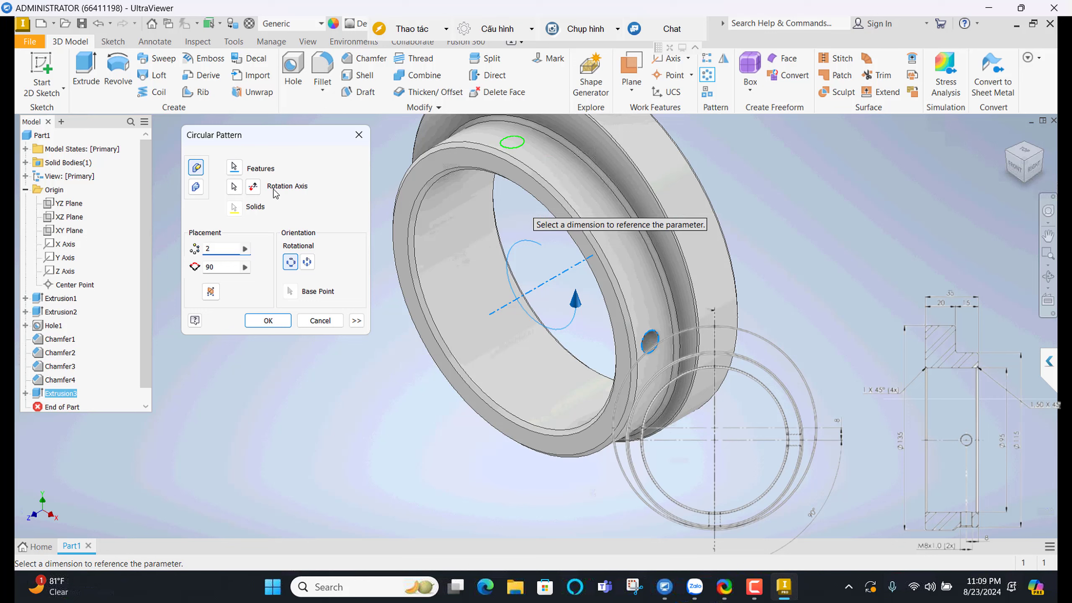
click(252, 189)
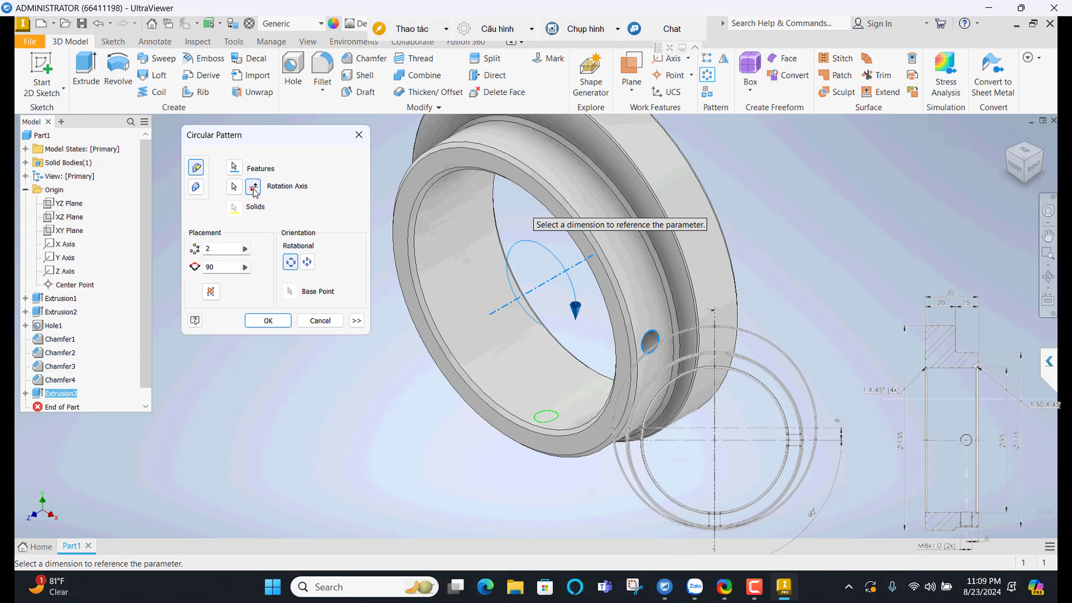
click(253, 190)
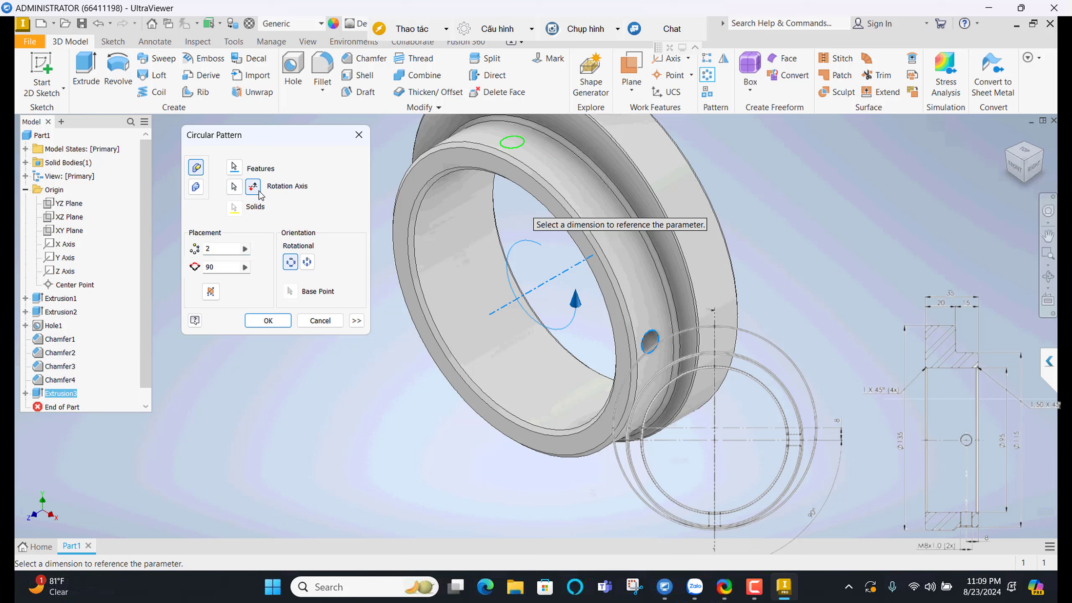
click(259, 193)
click(259, 193)
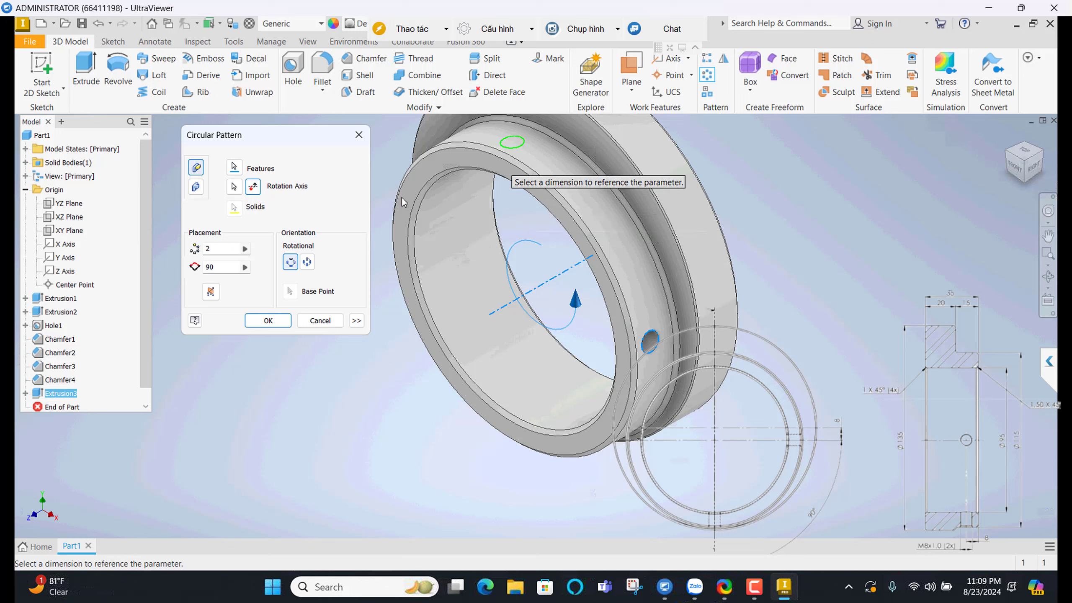
click(256, 193)
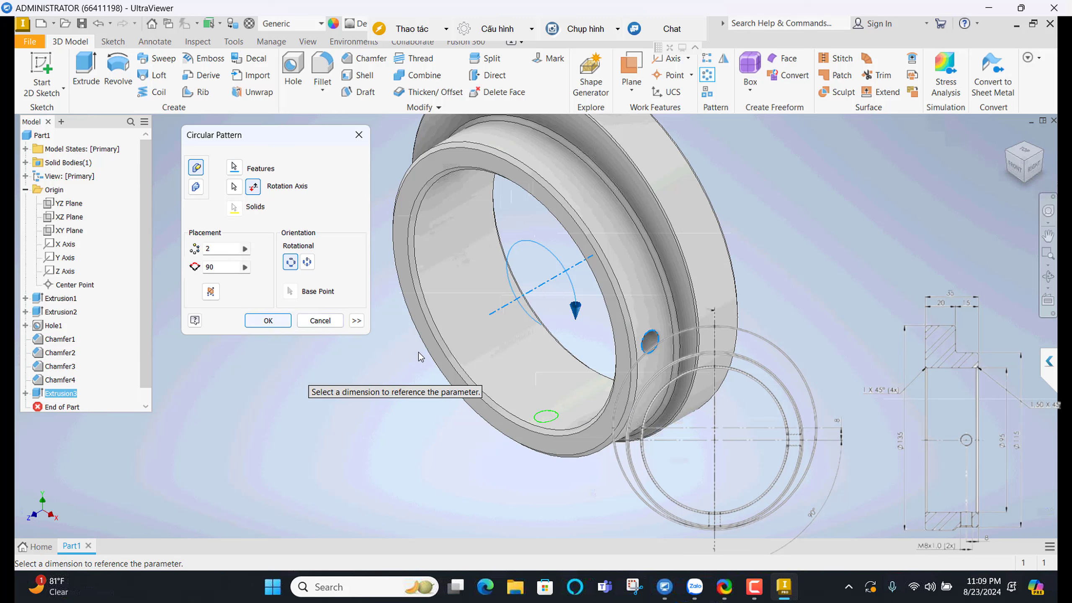
click(268, 320)
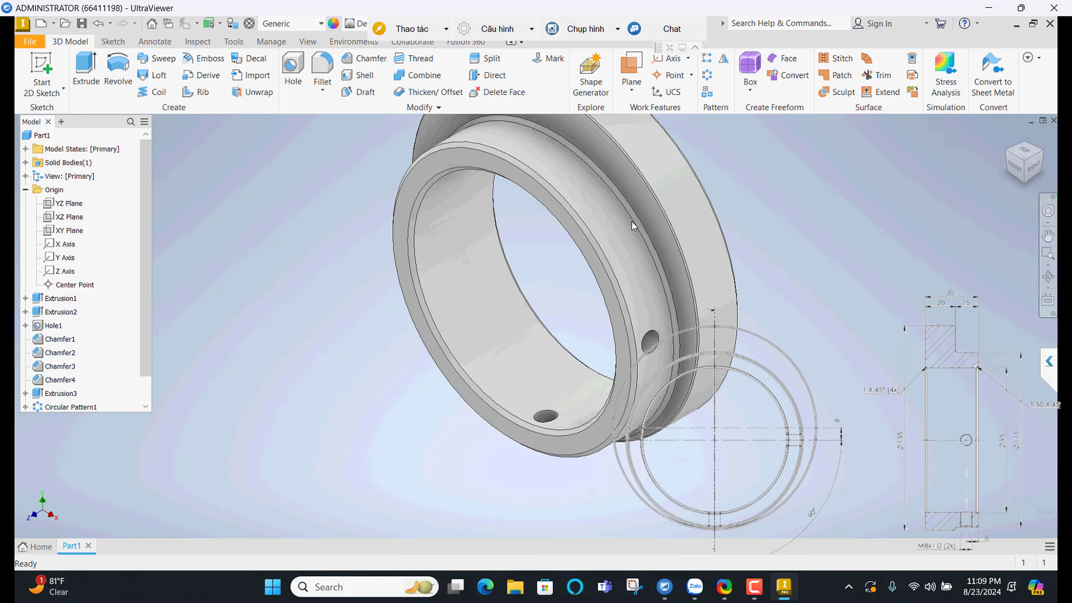
Start a thread on the first radial hole's inner face
click(415, 58)
scroll(645, 352, down, 4)
click(647, 339)
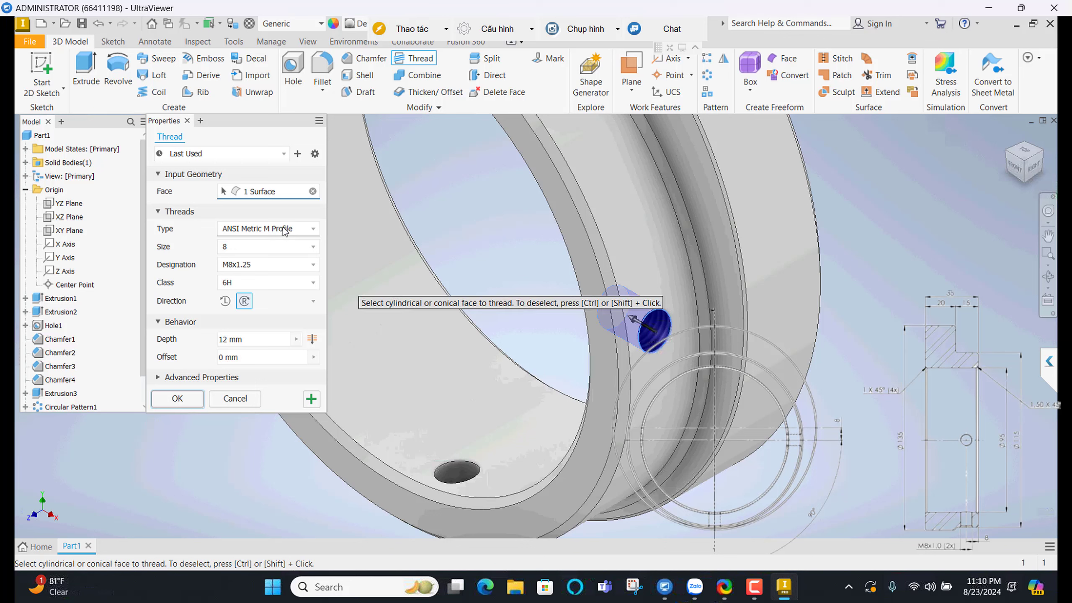
Give the first radial hole an M8x1 thread designation and apply it
click(282, 267)
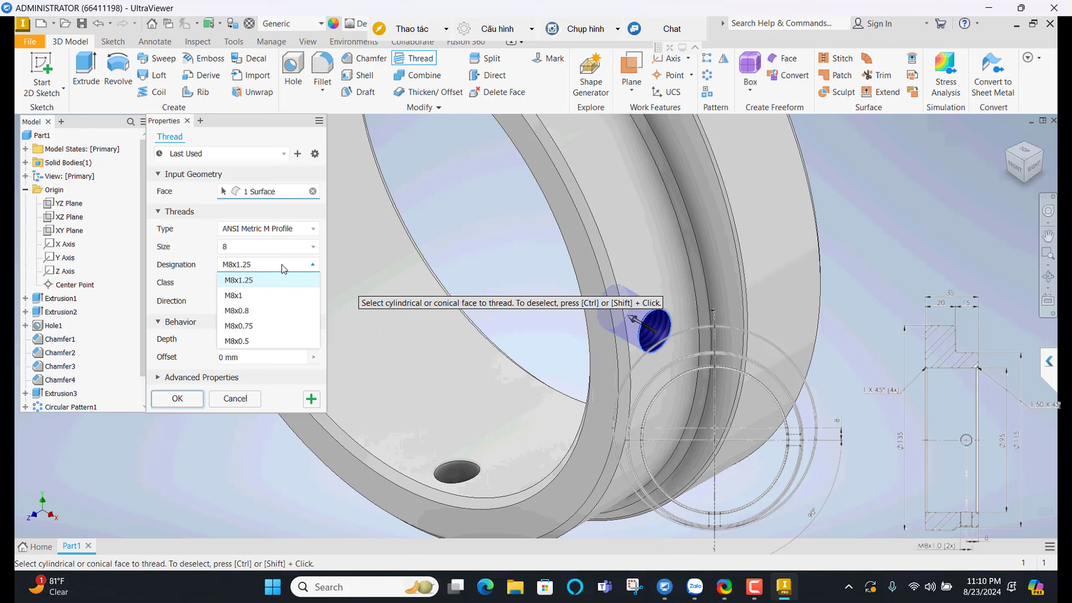
click(273, 298)
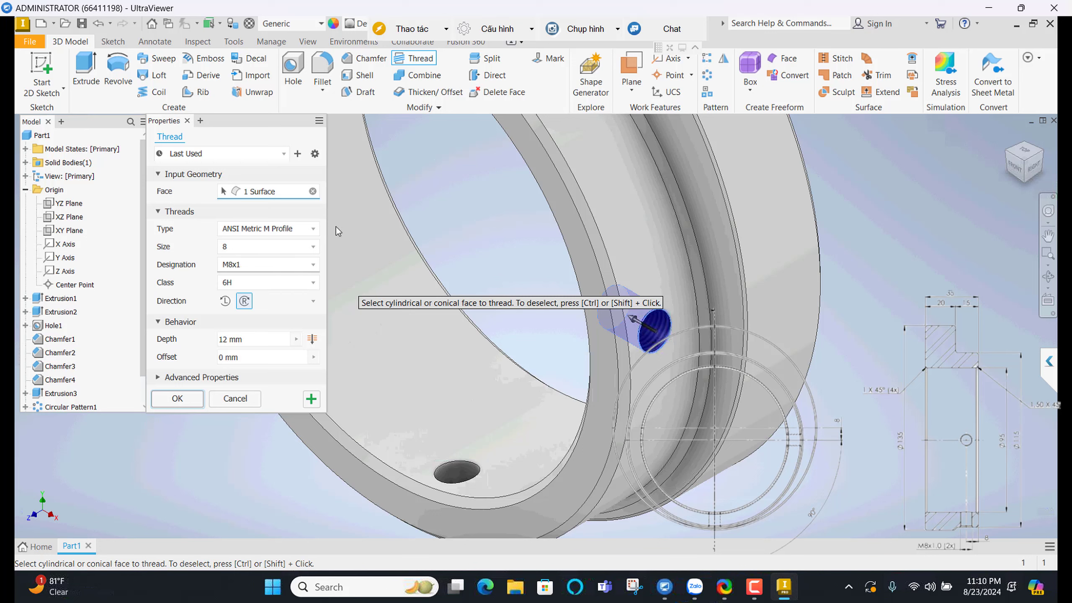
click(183, 397)
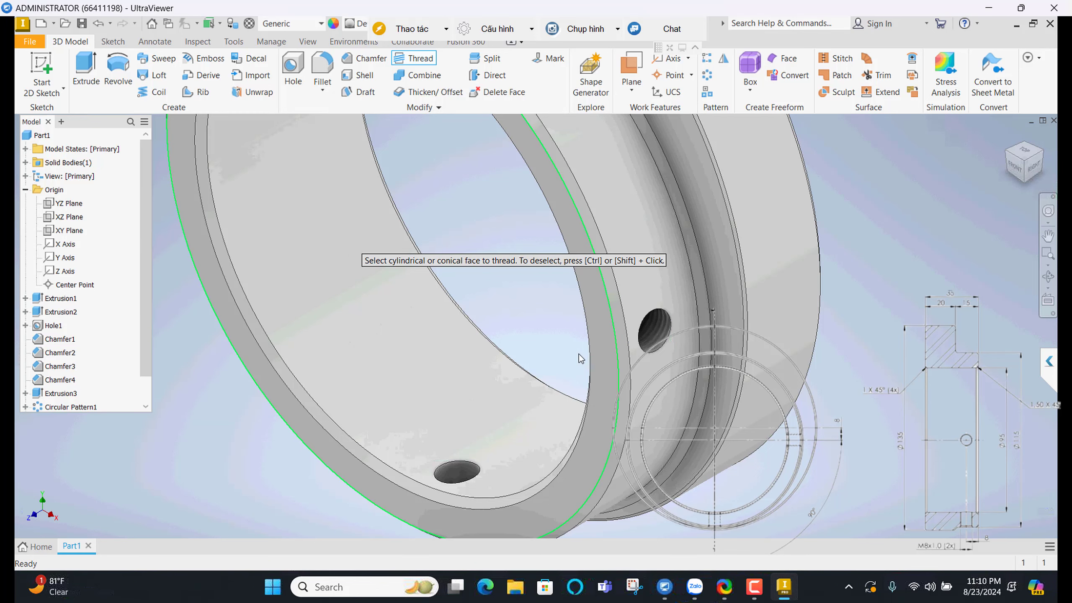
Thread the lower radial hole as ANSI Metric M Profile M8x1
middle_drag(575, 373, 592, 284)
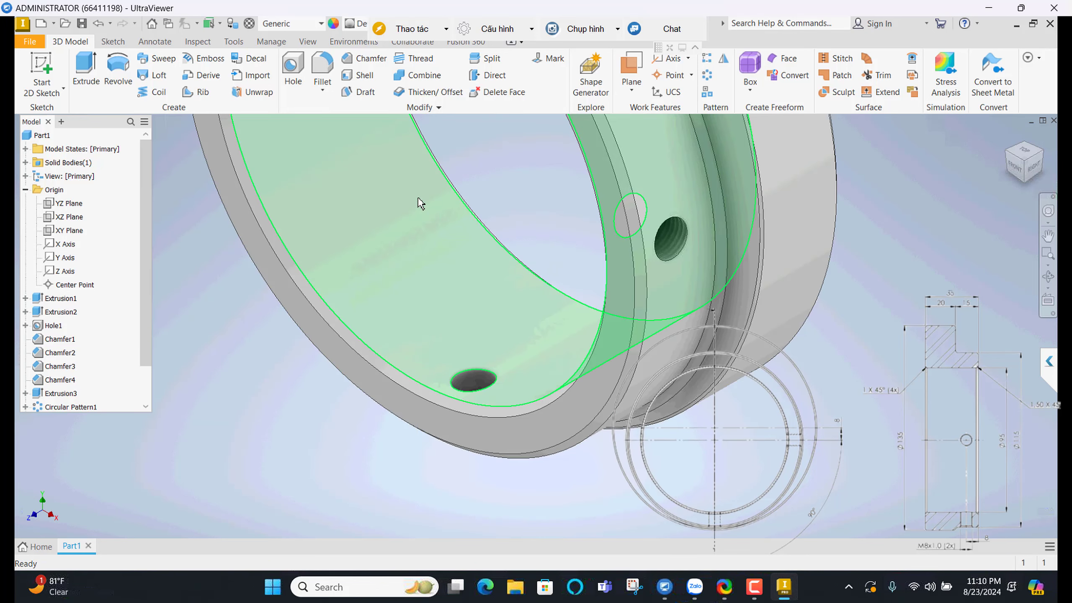
key(Return)
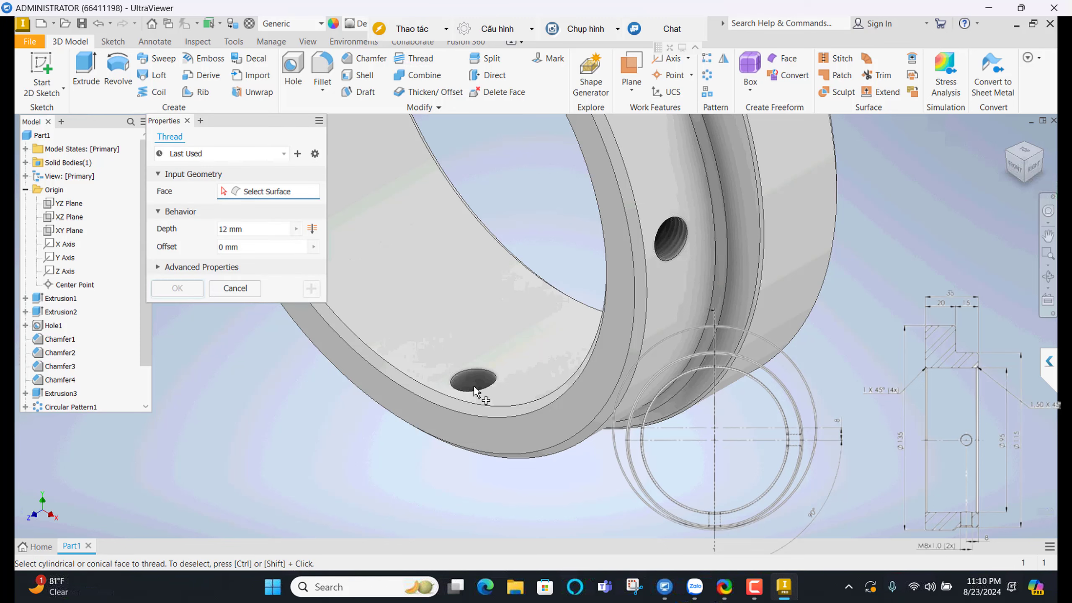
click(473, 382)
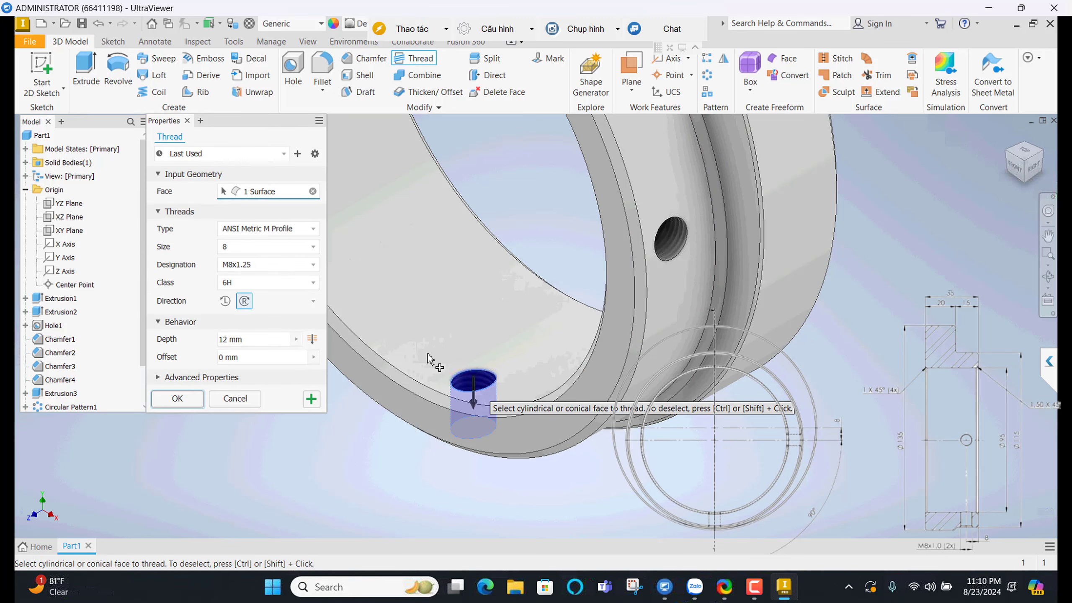
click(254, 230)
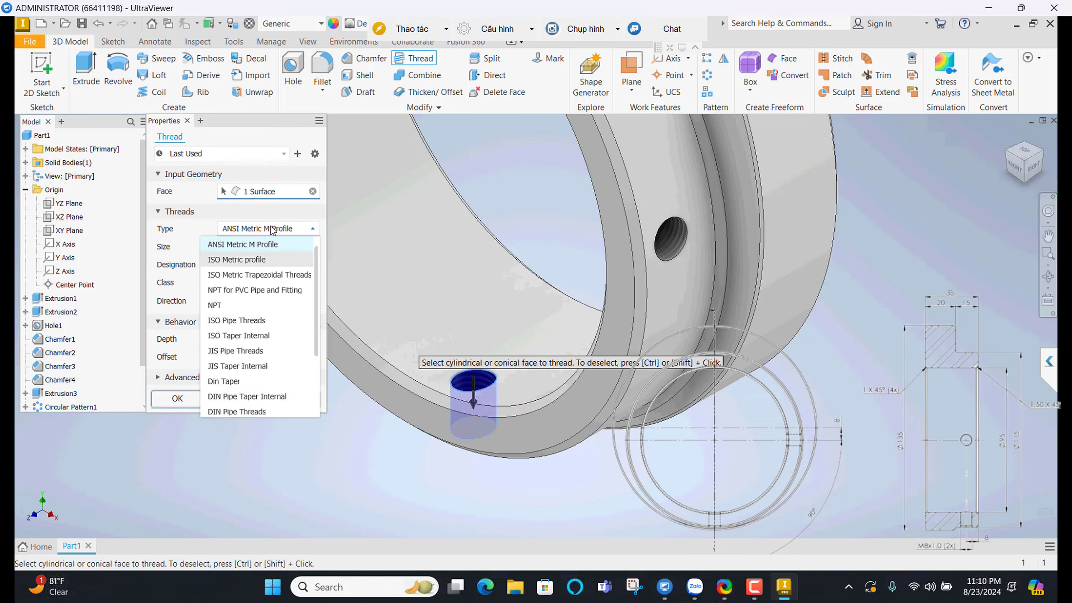
click(271, 244)
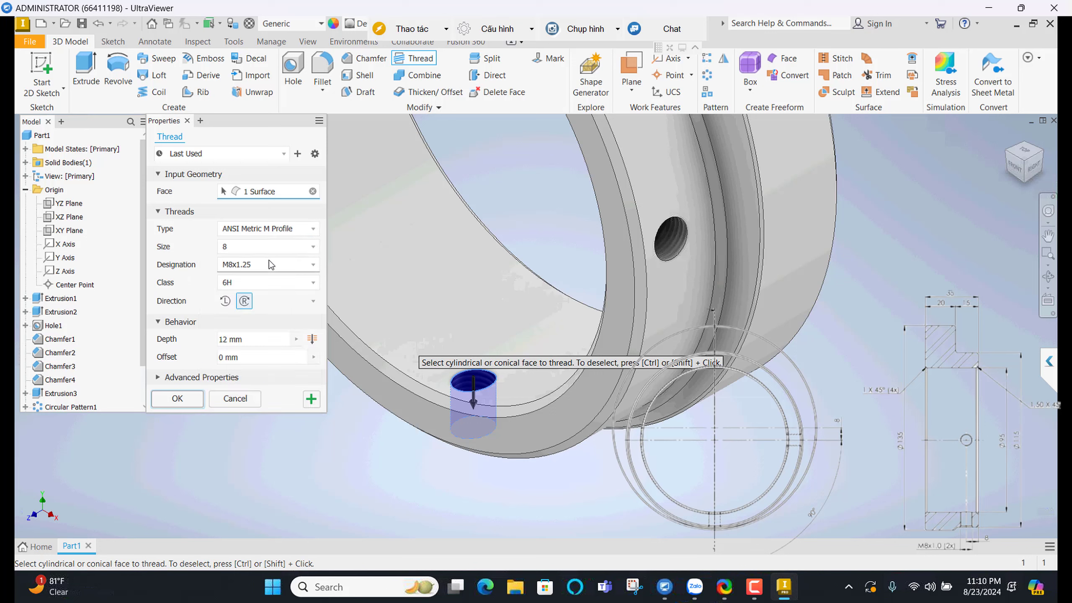
click(270, 262)
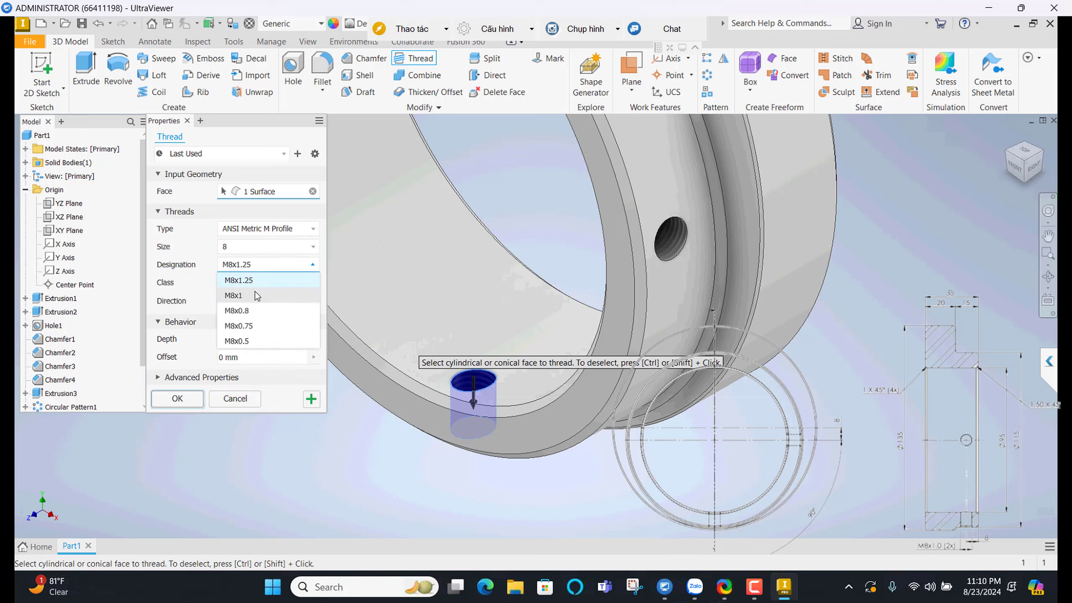
click(257, 296)
click(198, 402)
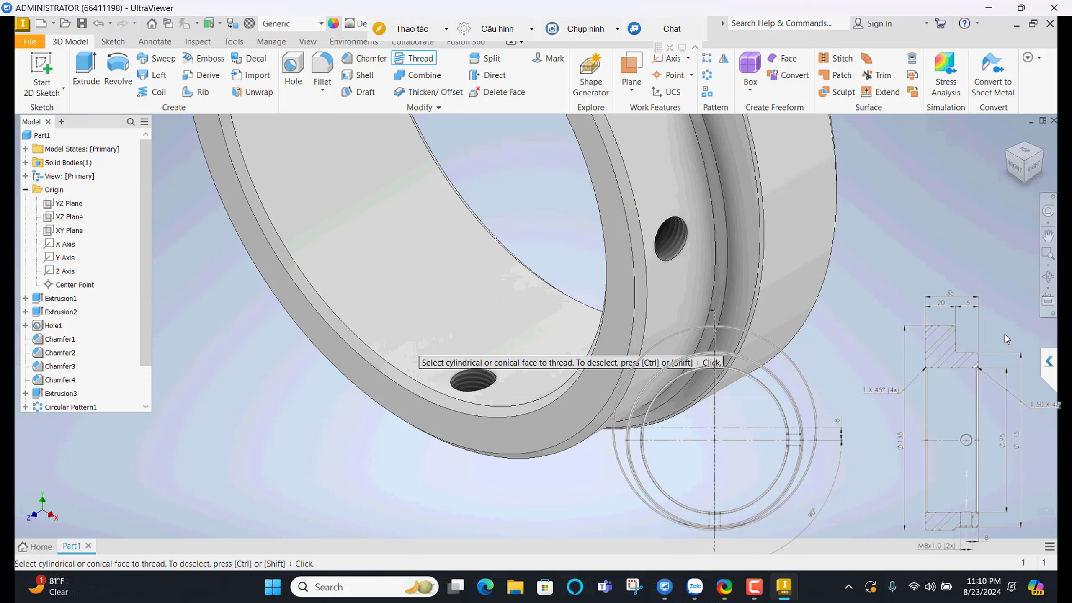
Fit the ring in view, assign it Steel, Alloy material, and open Save As
middle_click(913, 284)
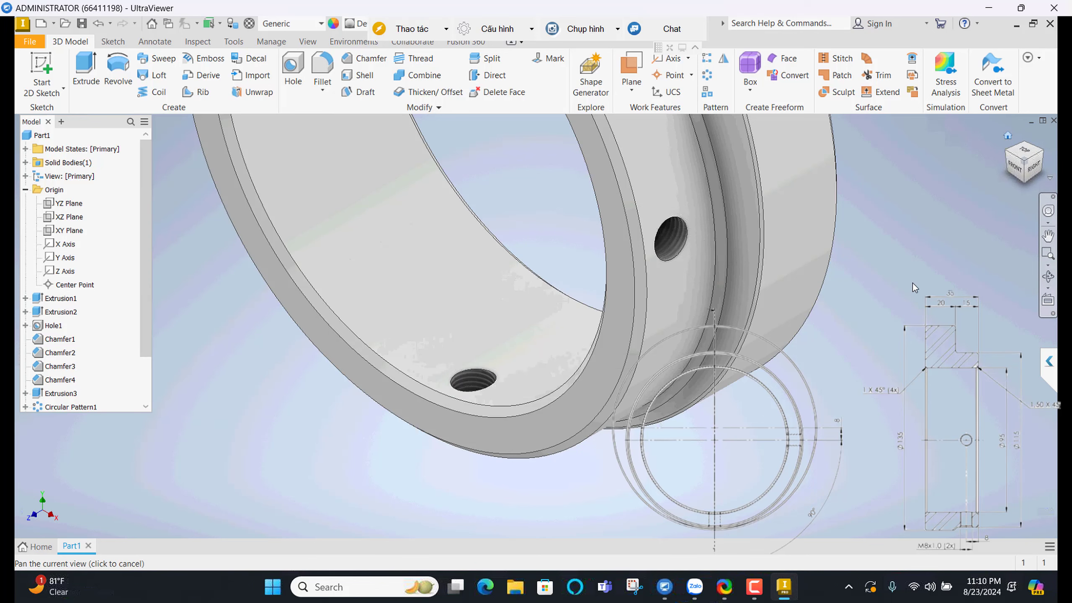
middle_click(912, 283)
scroll(913, 283, down, 1)
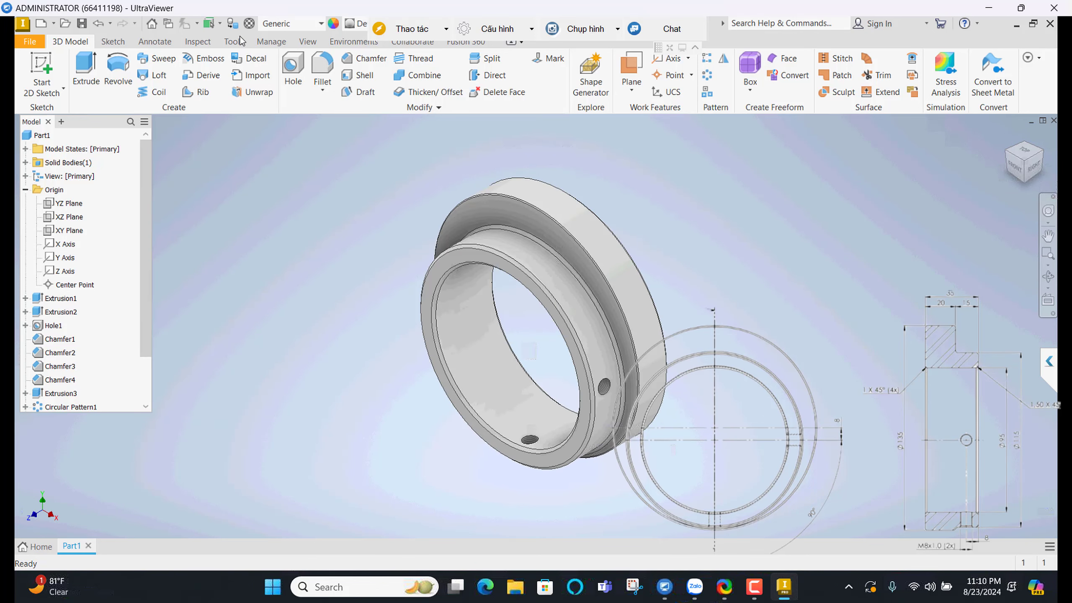
click(287, 27)
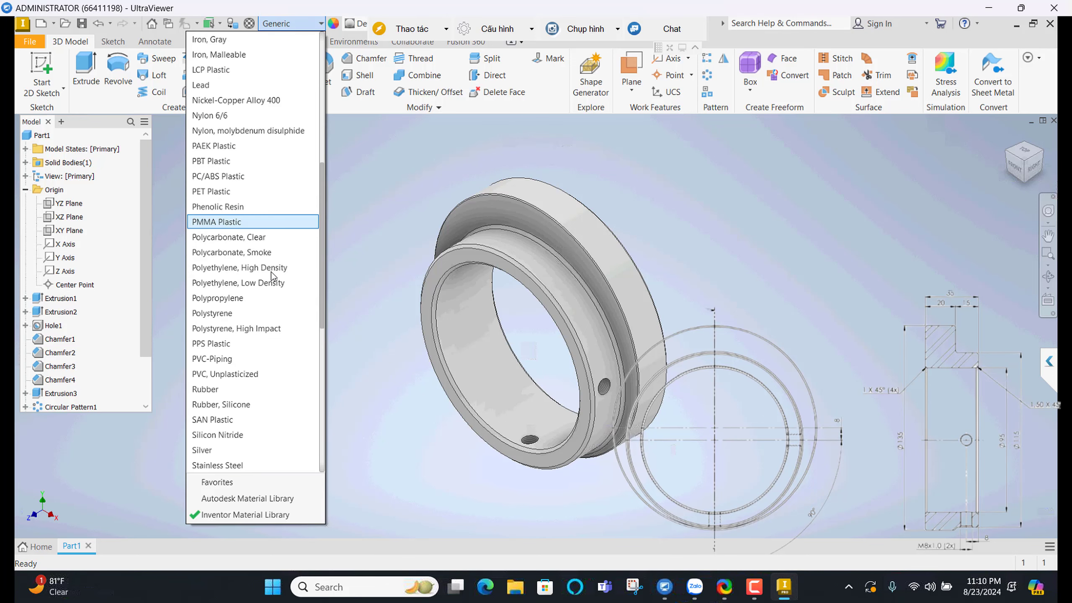
scroll(272, 277, down, 4)
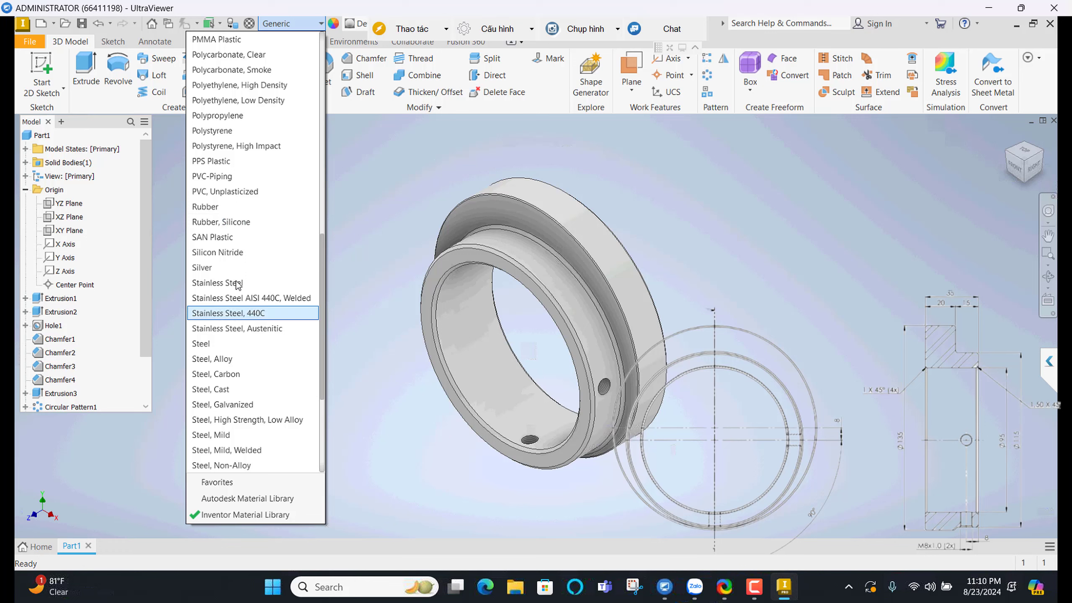
click(226, 360)
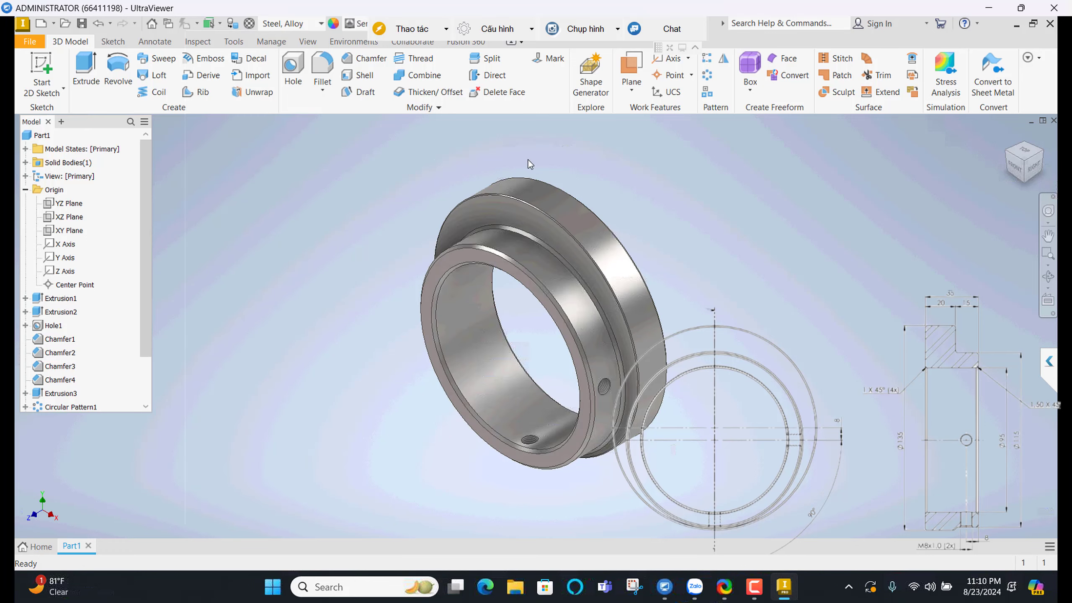
key(ctrl+s)
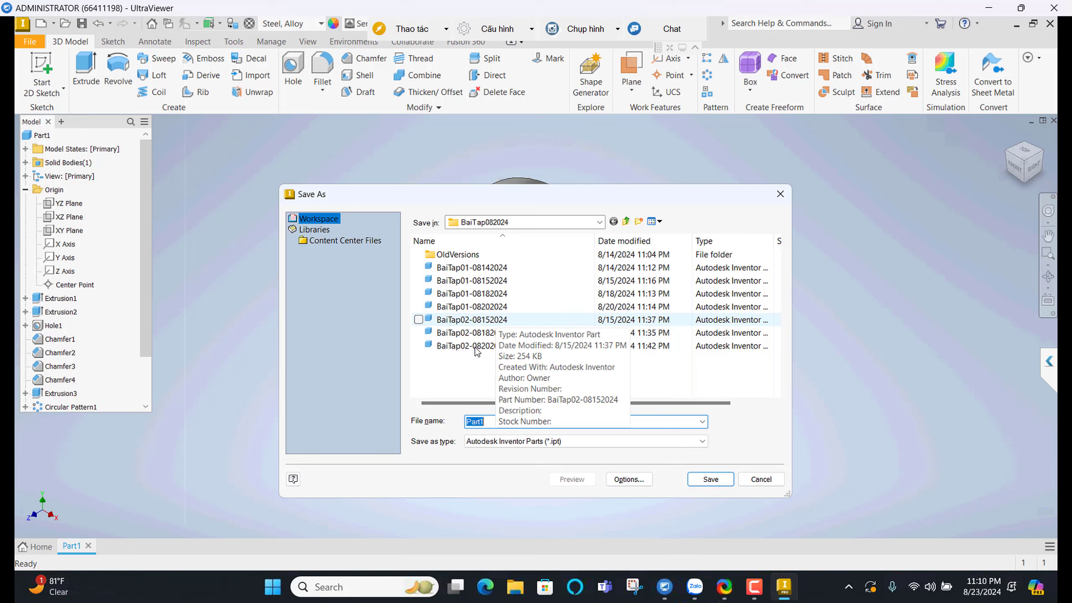
click(487, 307)
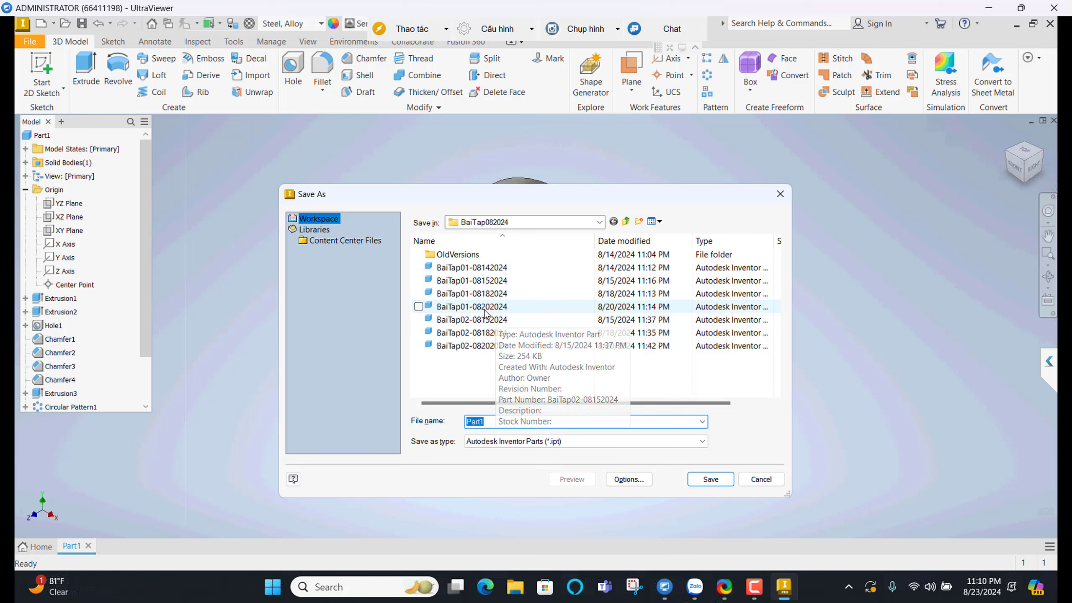
click(514, 421)
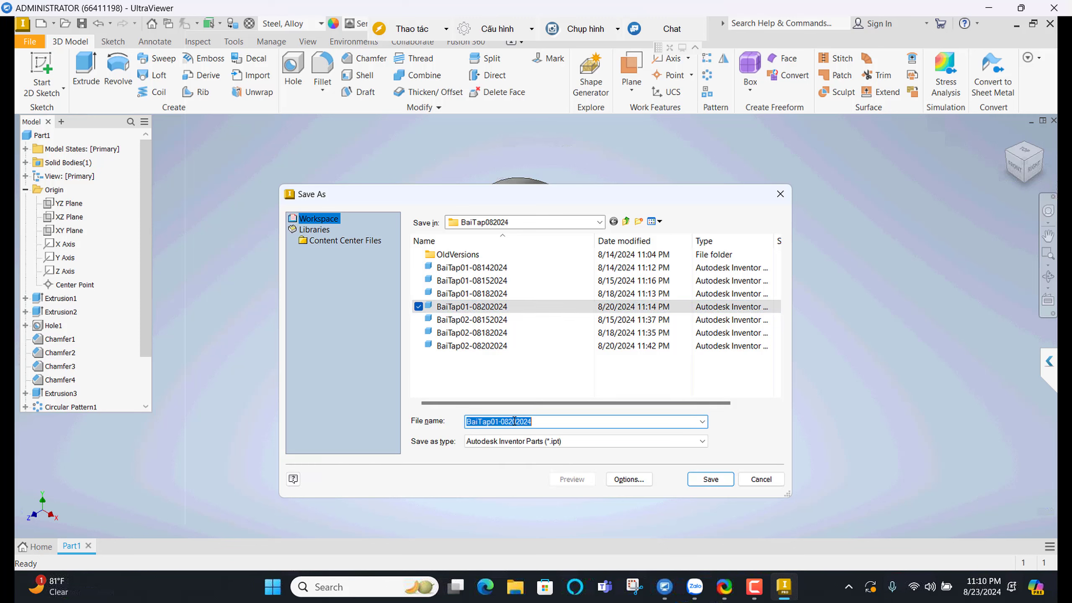
click(516, 421)
key(Delete)
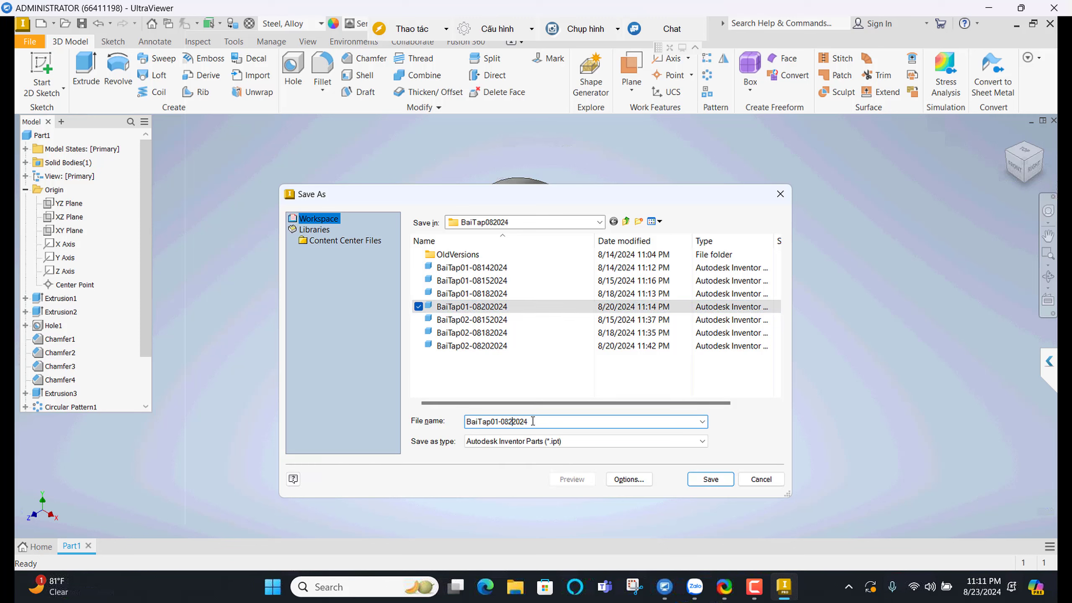
text(32)
click(721, 482)
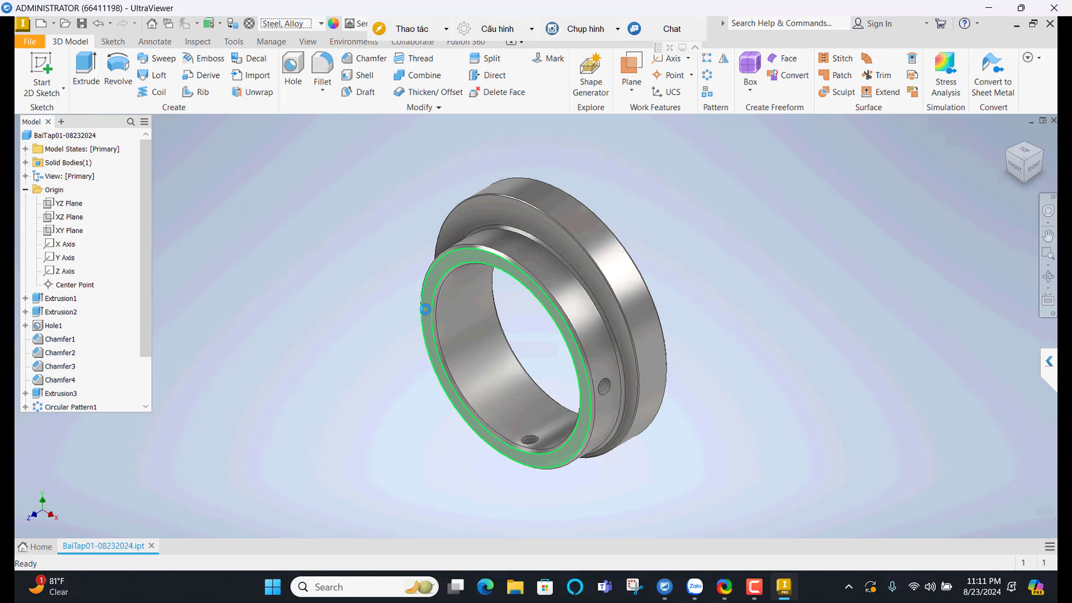
Create a new drawing of the ring part
mouse_move(425, 309)
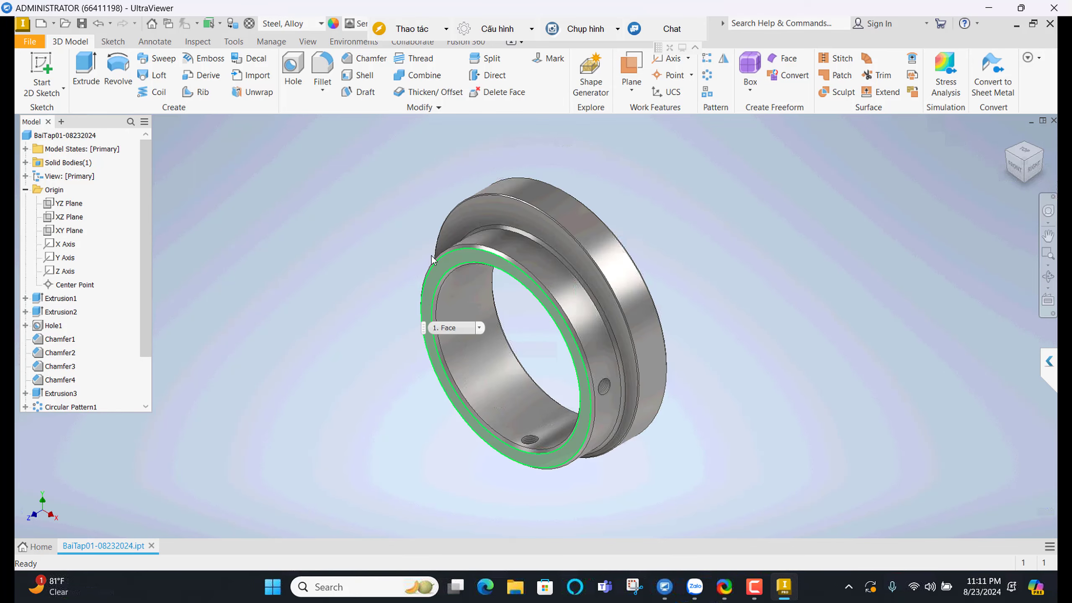
right_click(65, 135)
click(109, 254)
double_click(565, 325)
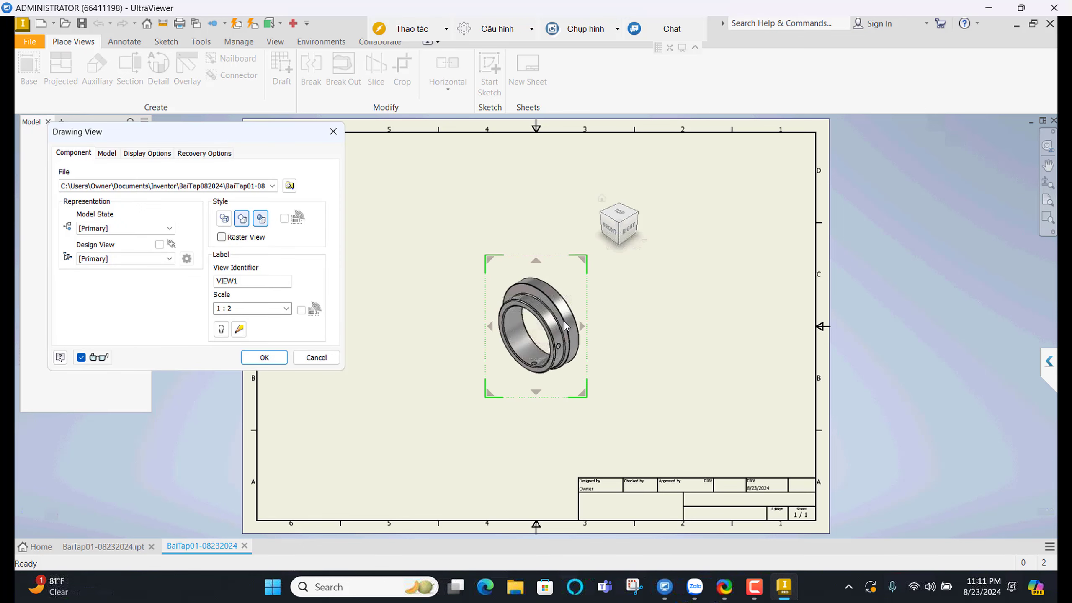
Cancel the automatic base view and confirm Sheet:1 is A3 Landscape
key(Escape)
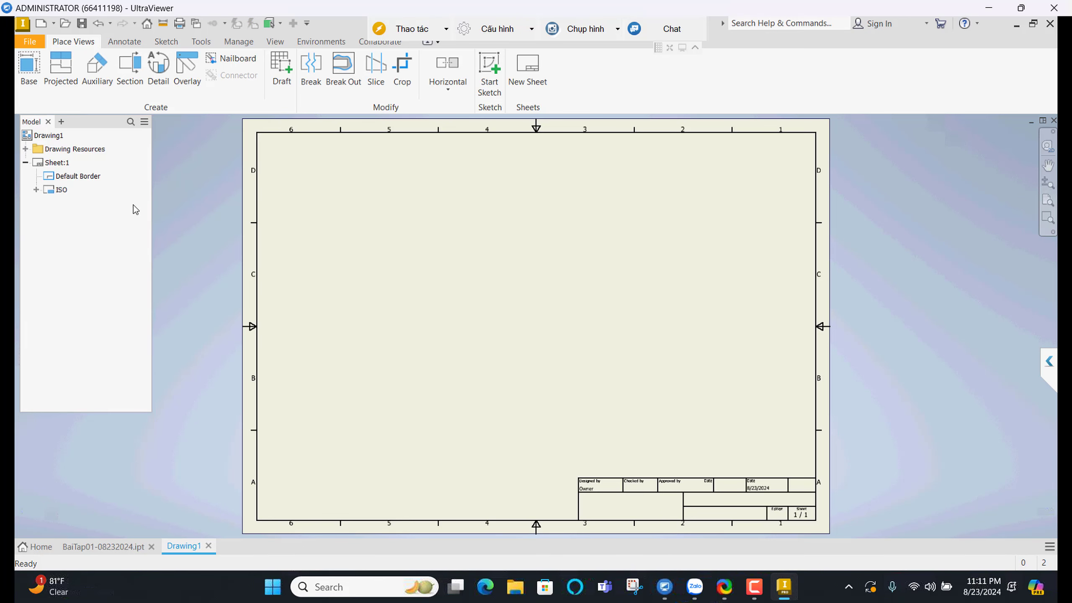
right_click(66, 164)
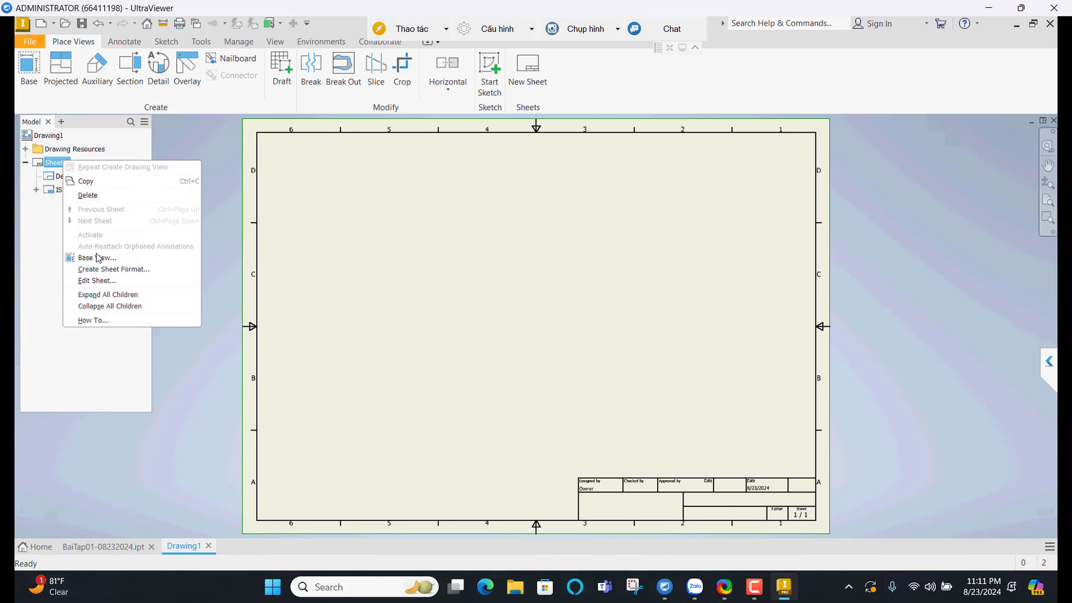
click(106, 281)
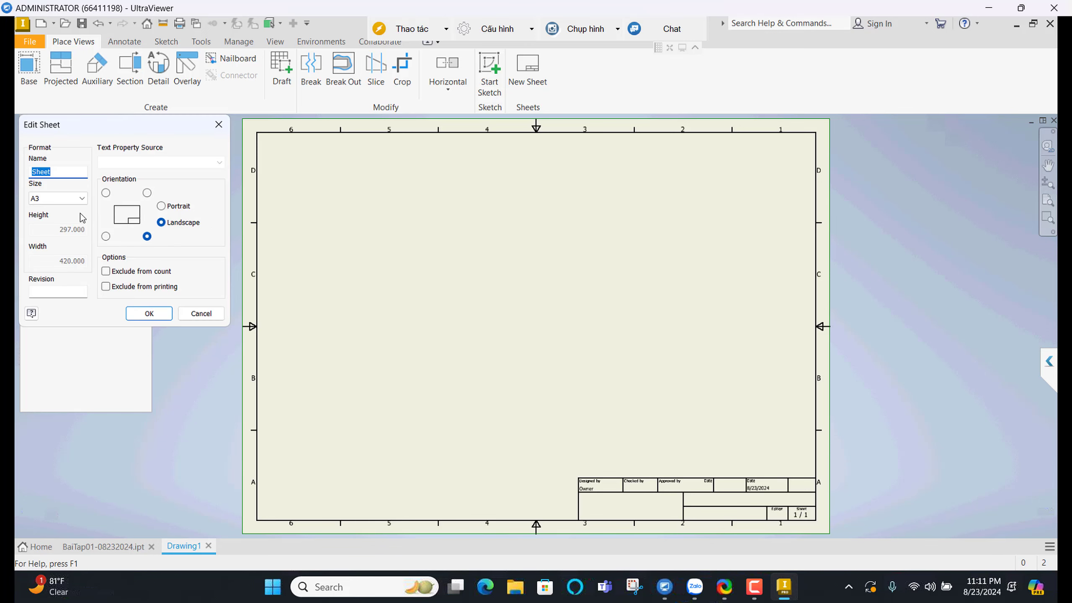
key(Escape)
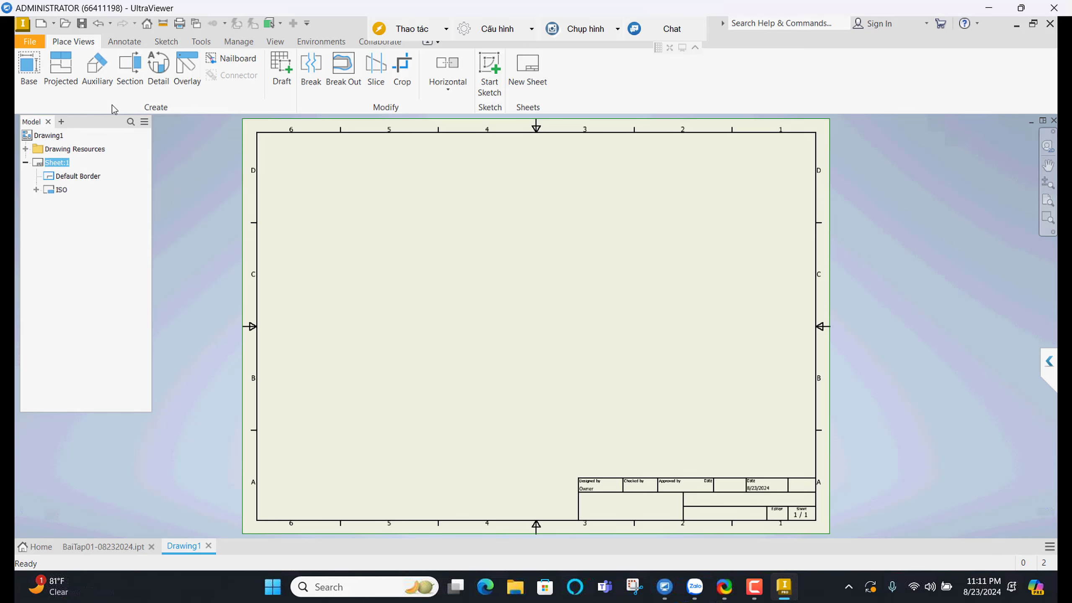
Place a 1:1 front base view of the ring in the sheet's upper left
click(29, 68)
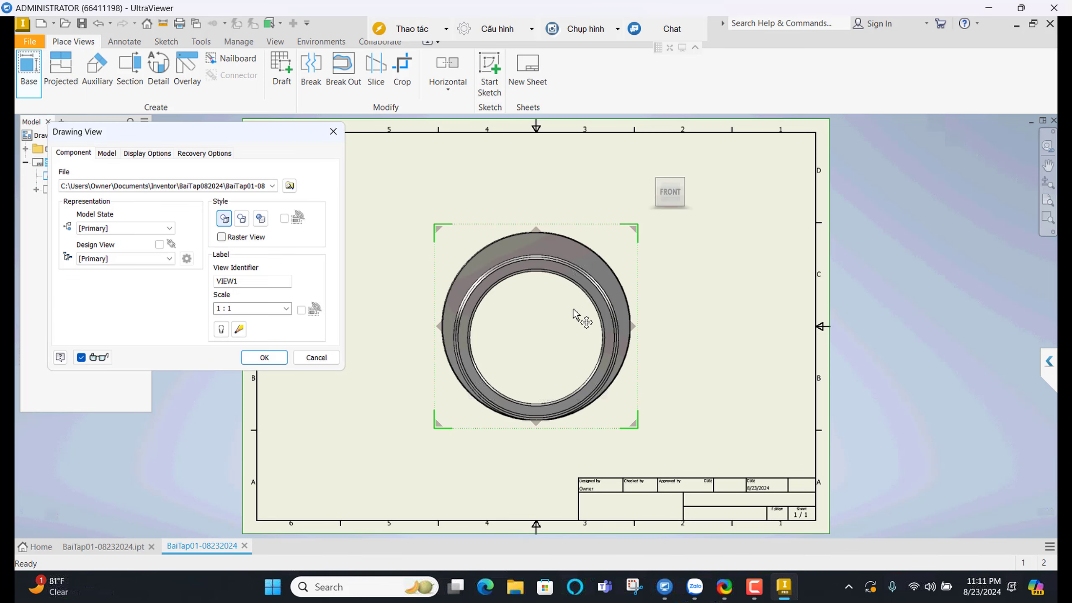
click(284, 357)
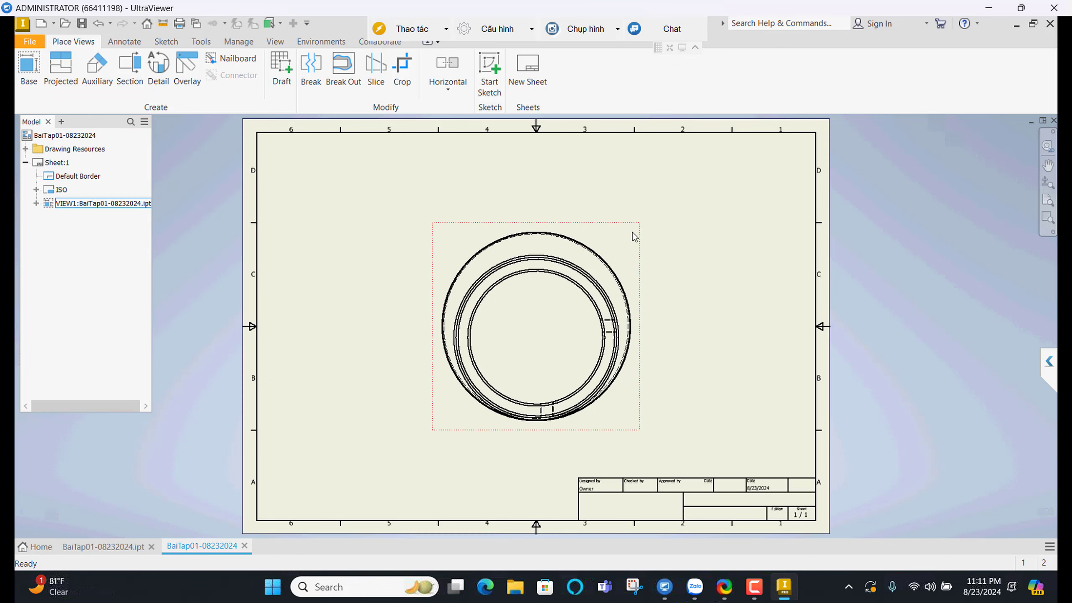
drag(579, 200, 571, 198)
key(Escape)
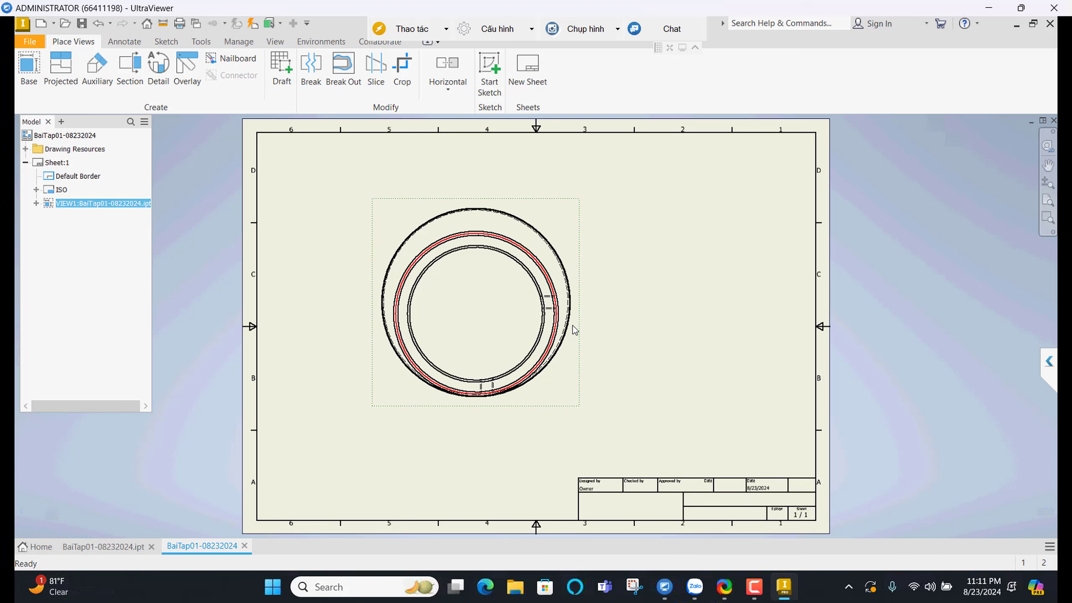
scroll(554, 328, up, 4)
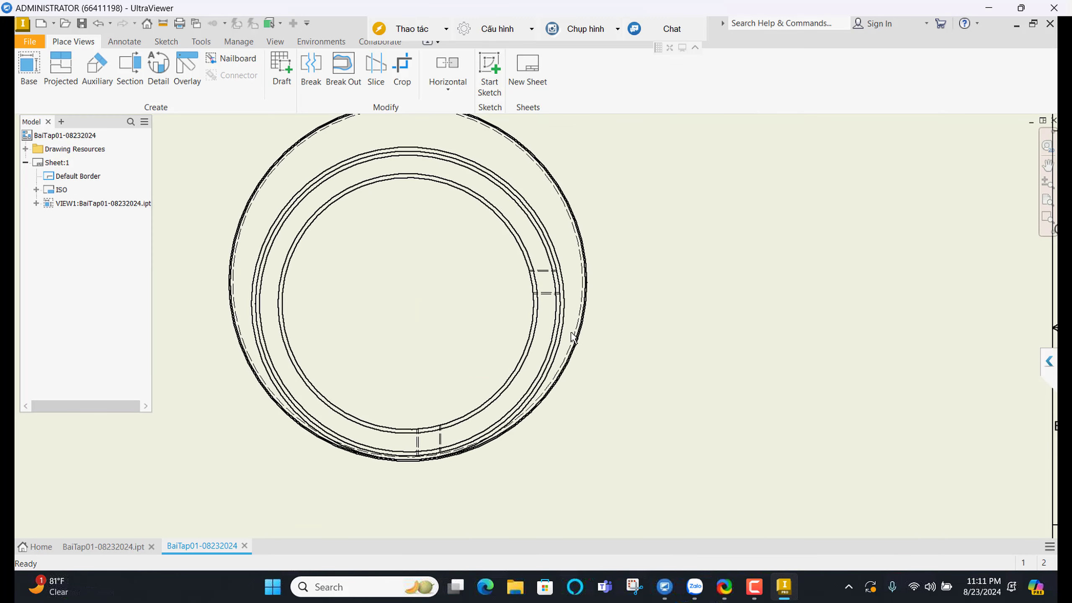
scroll(580, 340, down, 4)
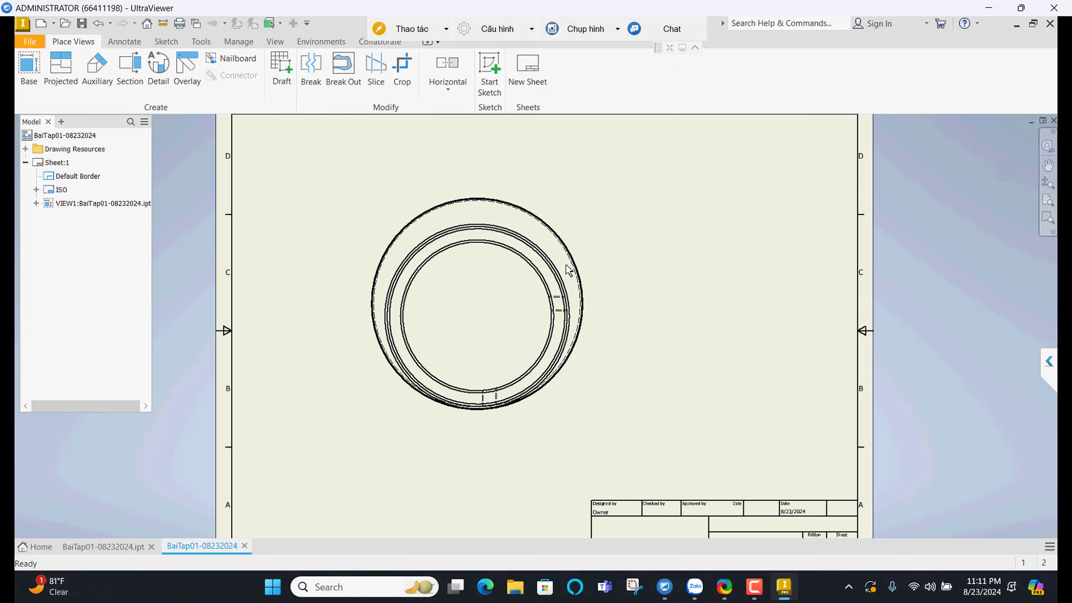
Set the front view's style to Hidden Line Removed
click(571, 223)
double_click(572, 222)
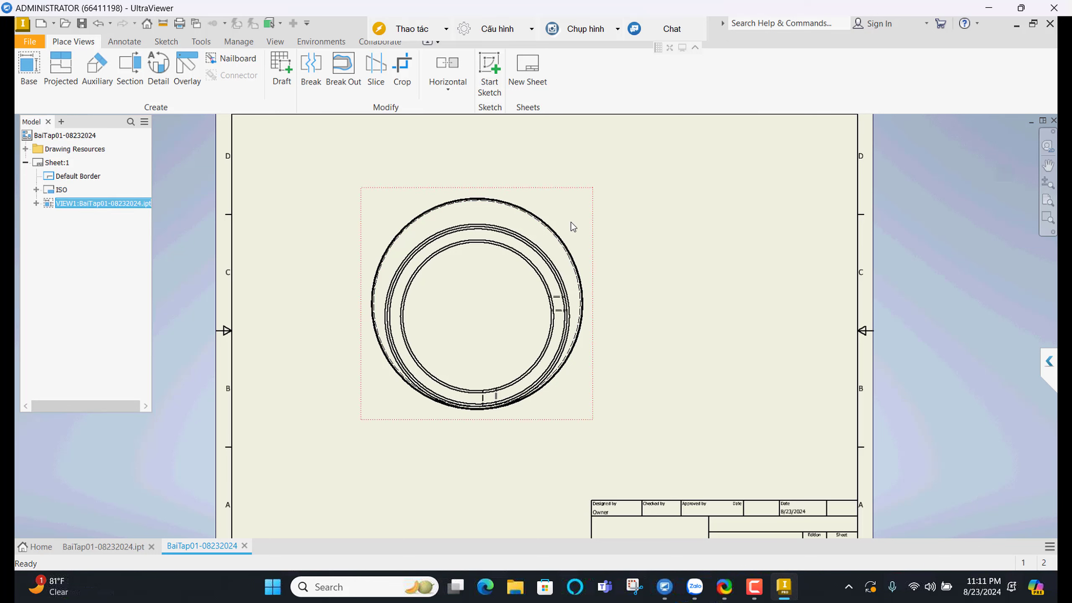
click(242, 219)
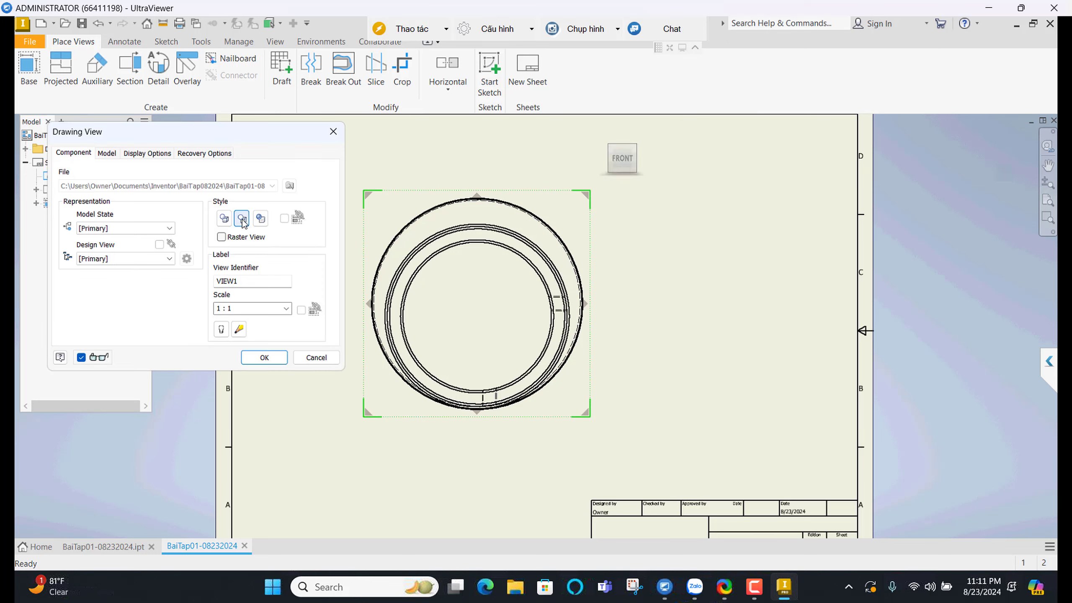
click(264, 358)
click(129, 69)
click(424, 175)
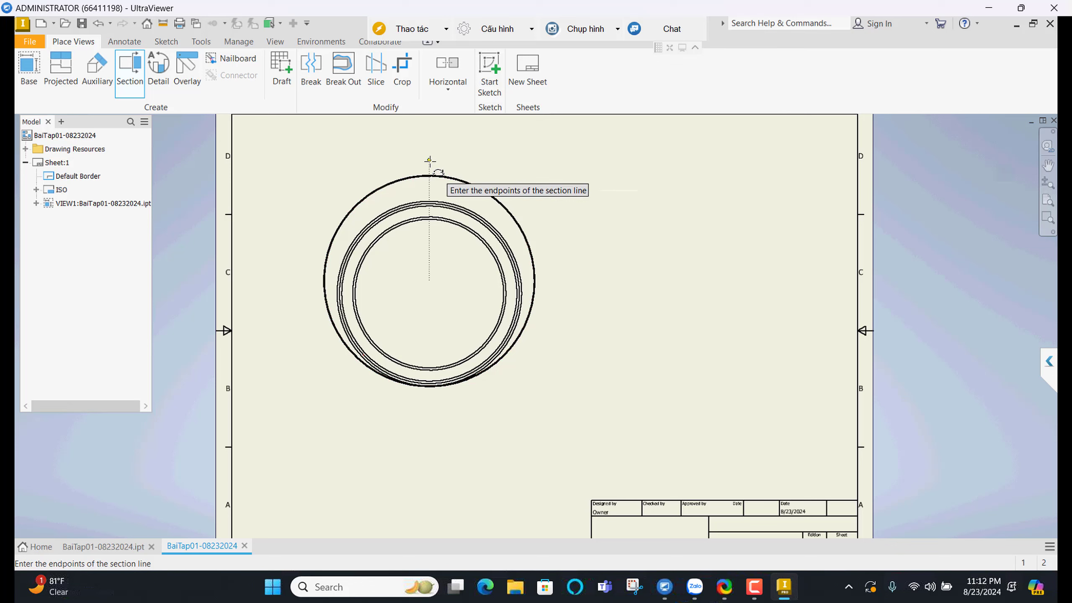
Cut section A-A vertically through the front view and place it to the right
click(429, 161)
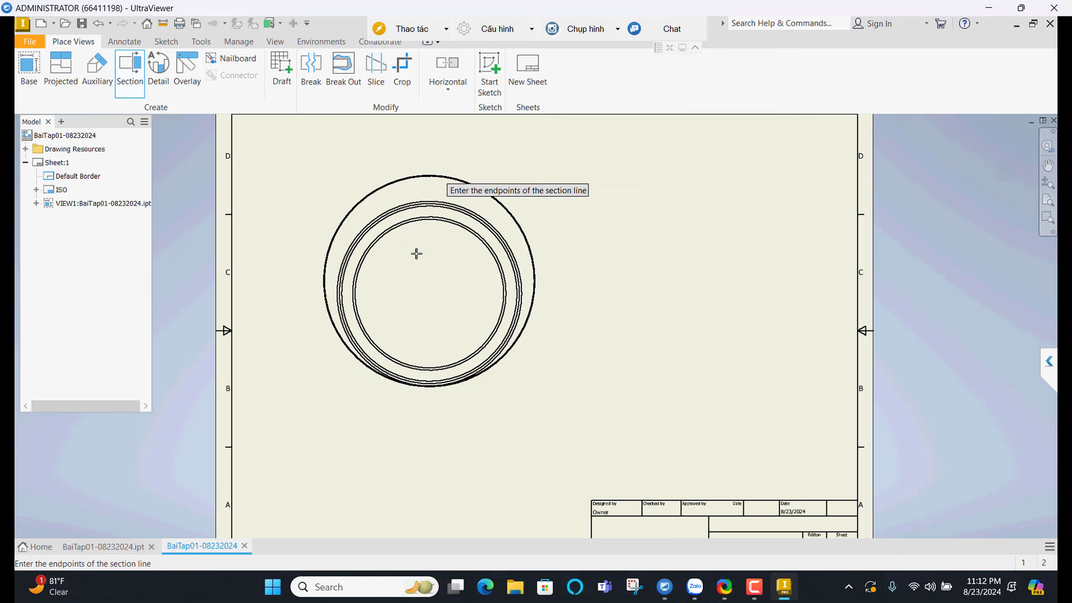
click(429, 413)
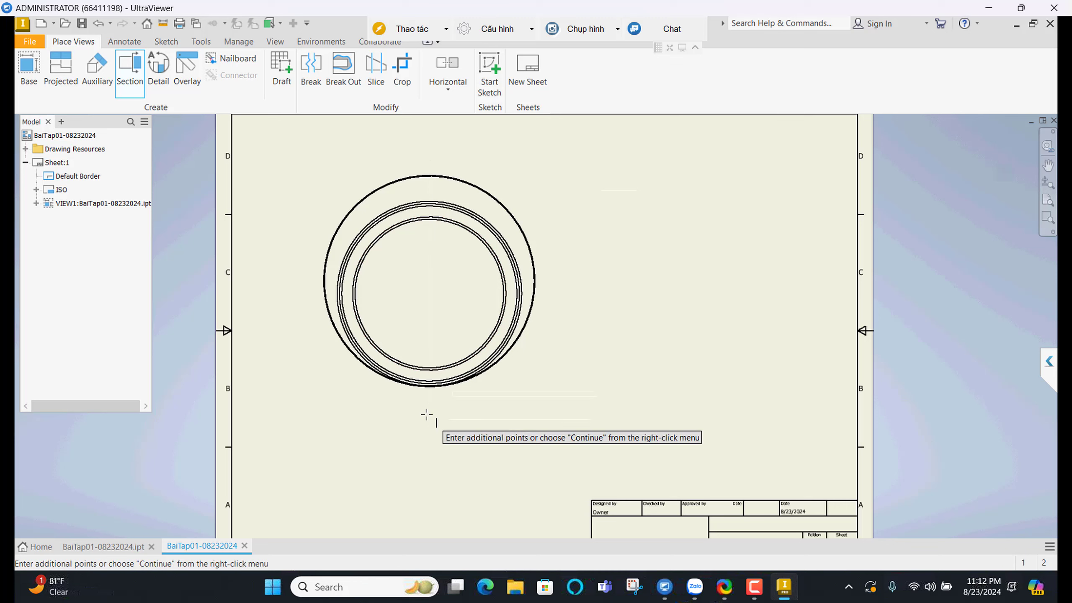
right_click(583, 201)
click(625, 203)
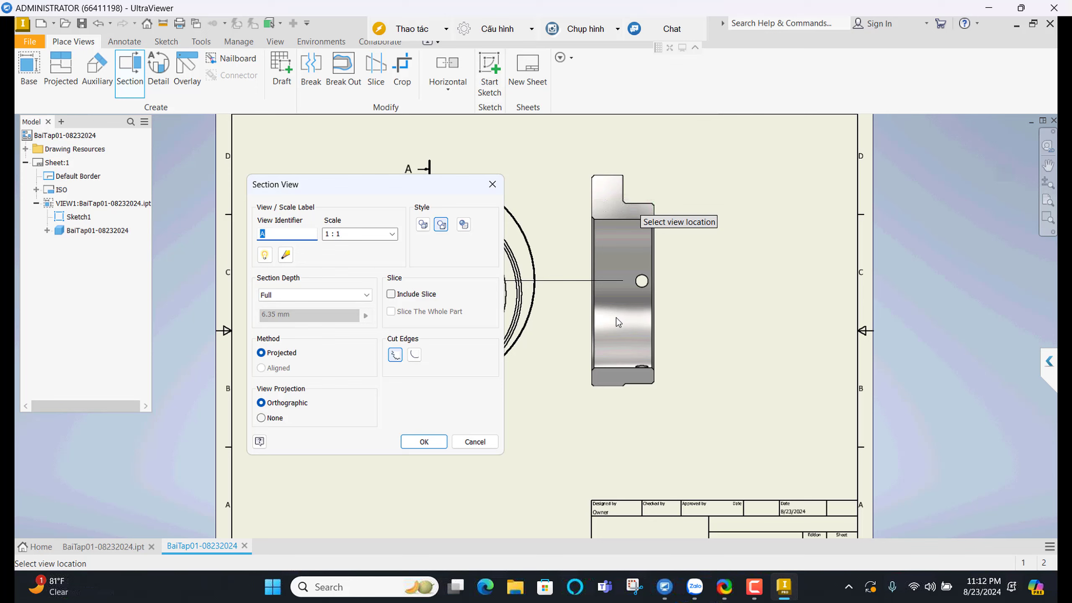
click(424, 441)
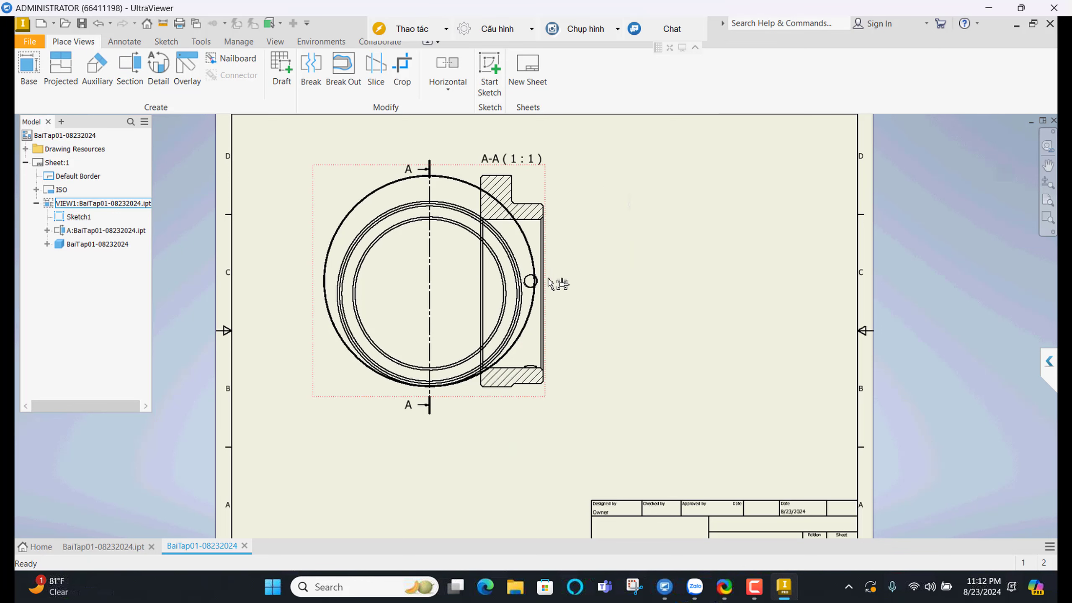
drag(551, 396, 737, 405)
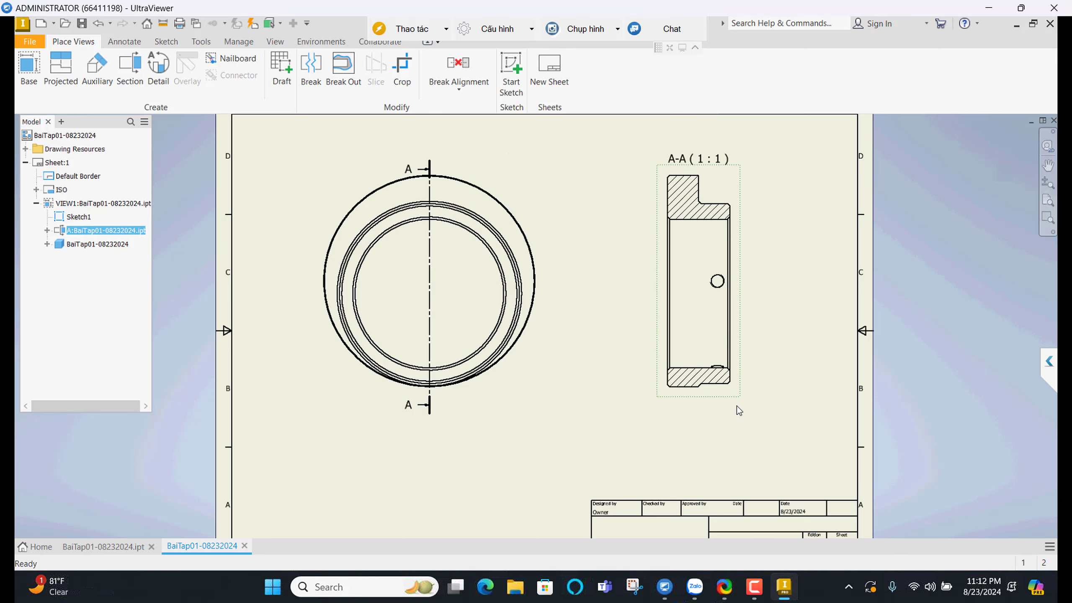
click(558, 329)
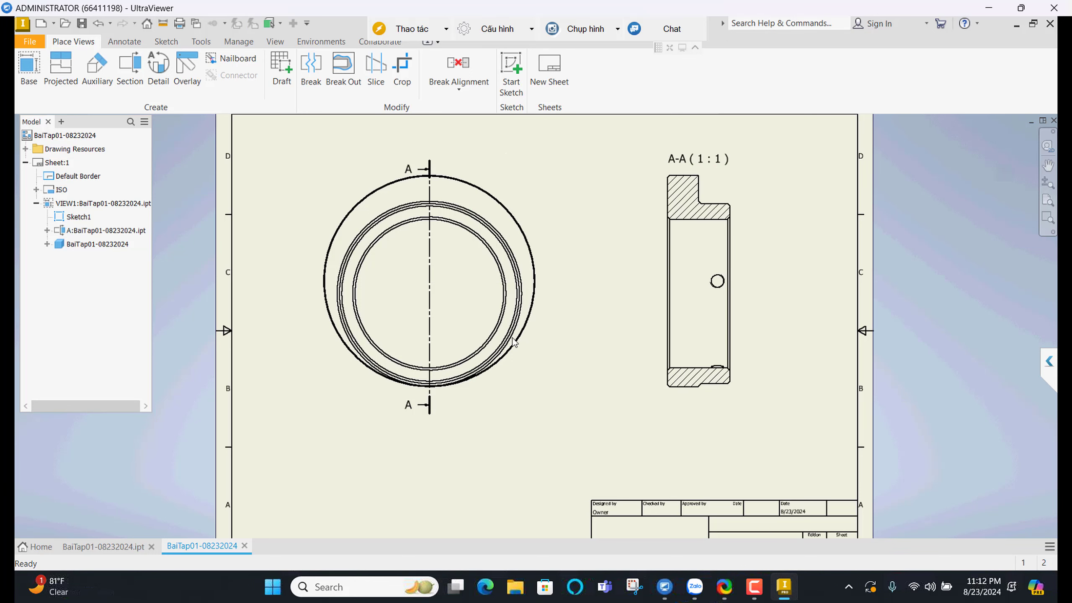
Place a new isometric base view below the ring's front view
middle_drag(491, 429, 482, 386)
click(29, 67)
click(264, 357)
Set the isometric view's scale to 1:2
double_click(613, 394)
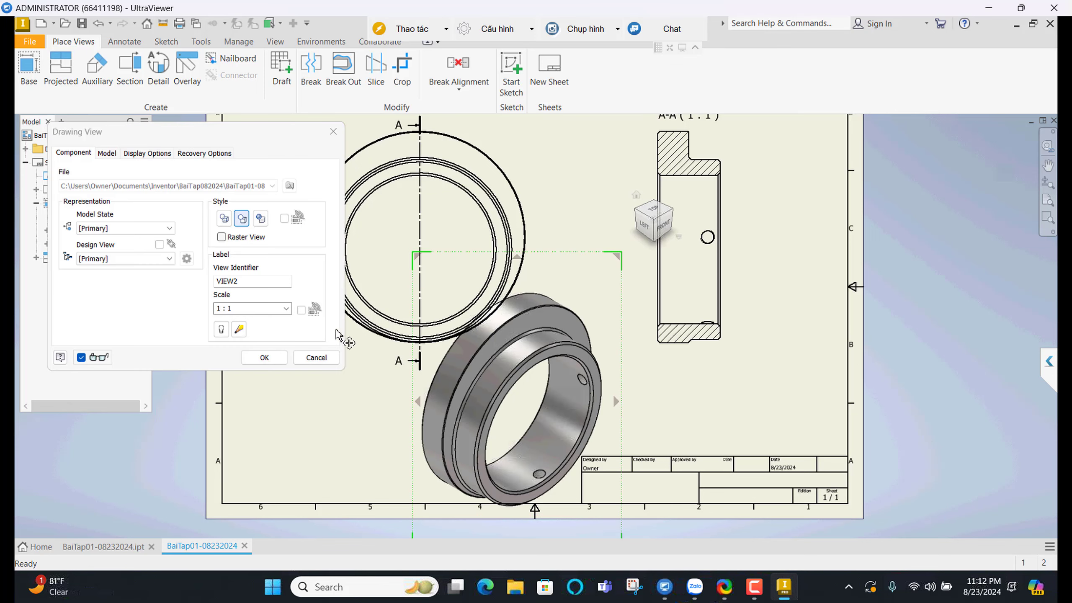
click(272, 309)
text(1:2)
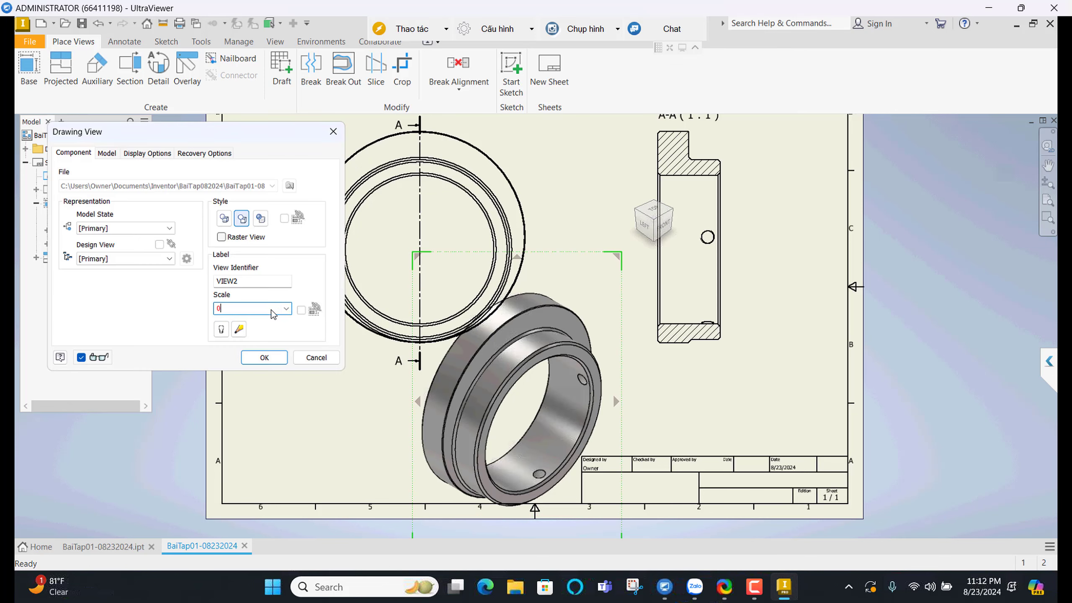
click(265, 357)
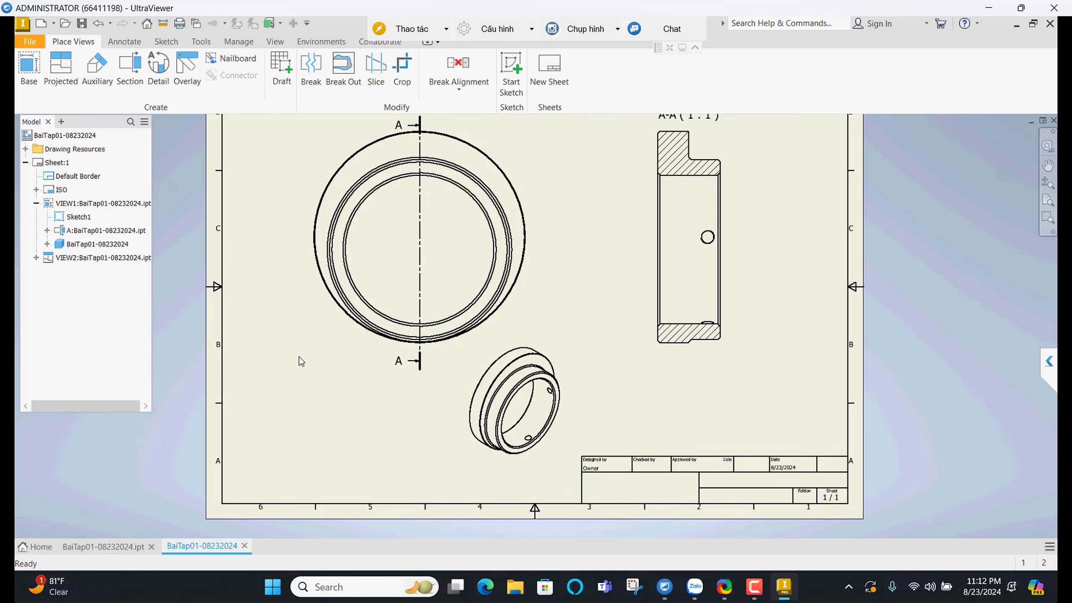
Make the isometric view shaded and move it to the sheet's lower-left corner
double_click(573, 362)
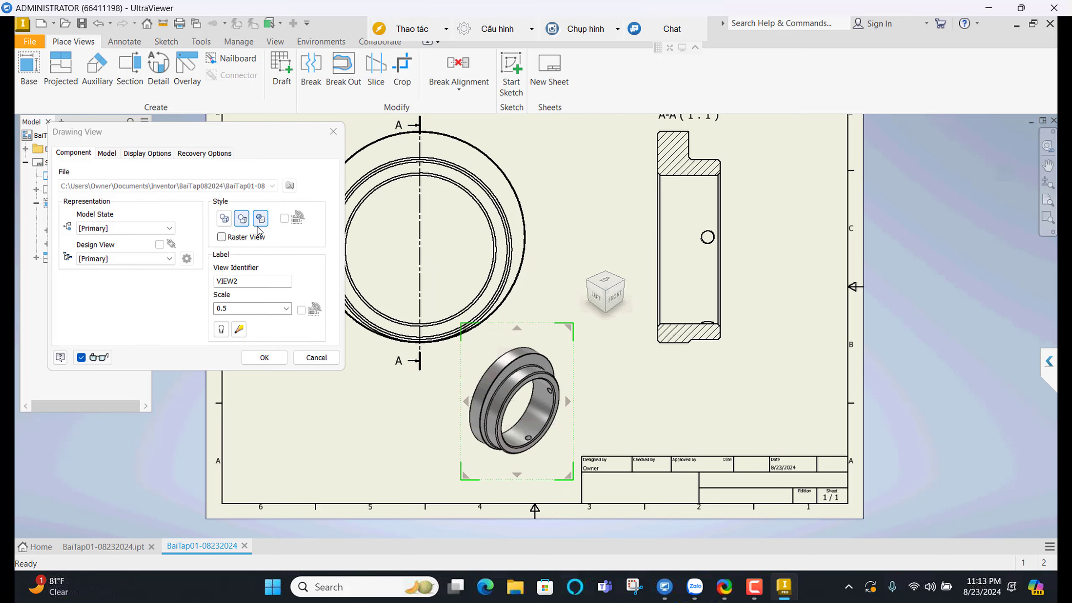
click(264, 357)
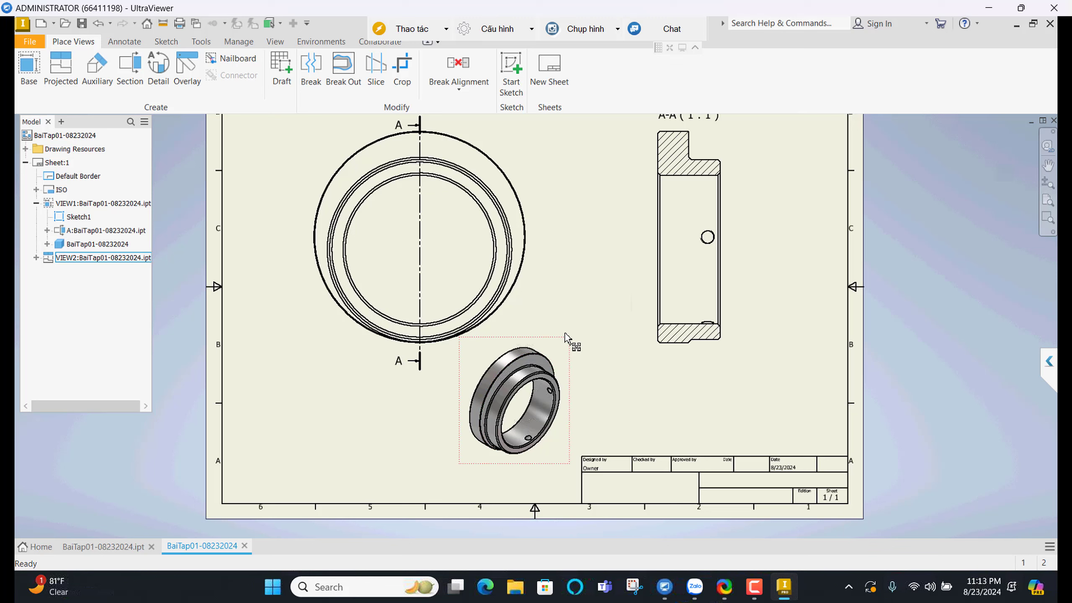
drag(550, 355, 345, 394)
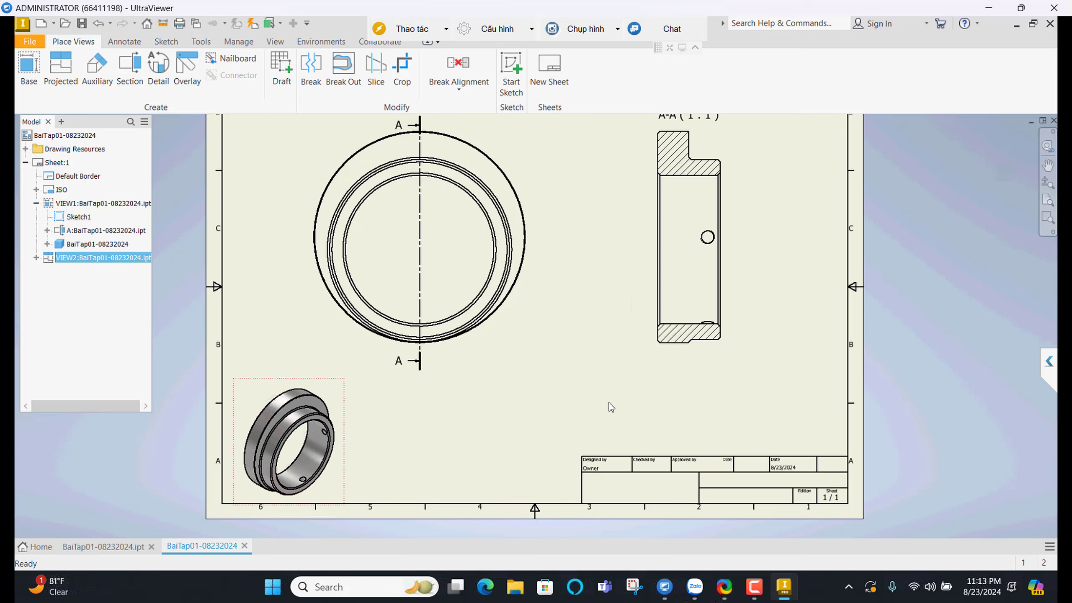
click(594, 365)
middle_drag(575, 190, 557, 211)
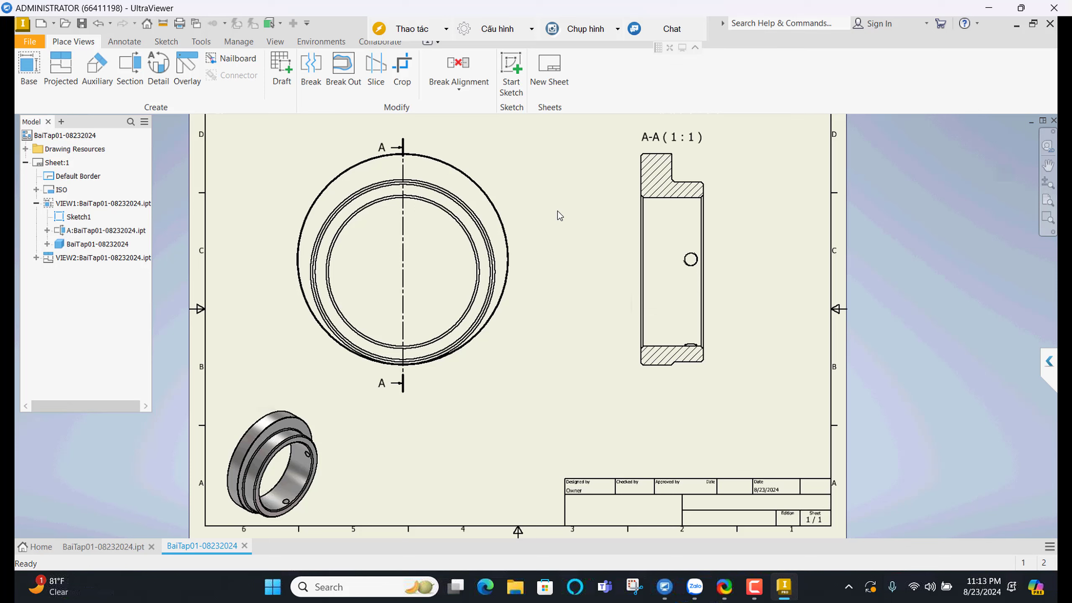
Add automated centerlines to the front view with all feature types enabled
right_click(507, 157)
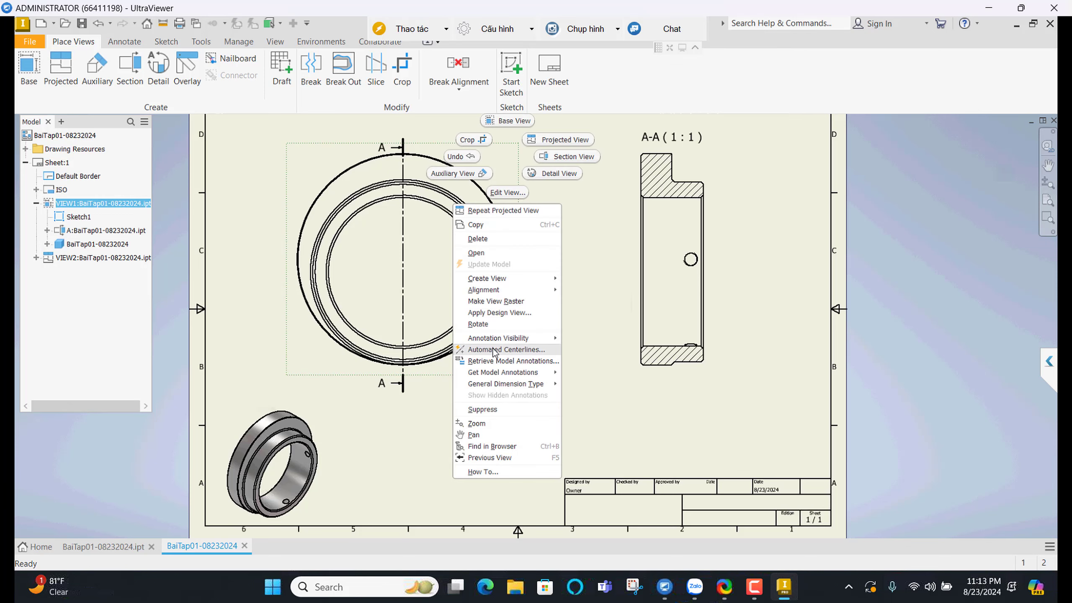
mouse_move(498, 340)
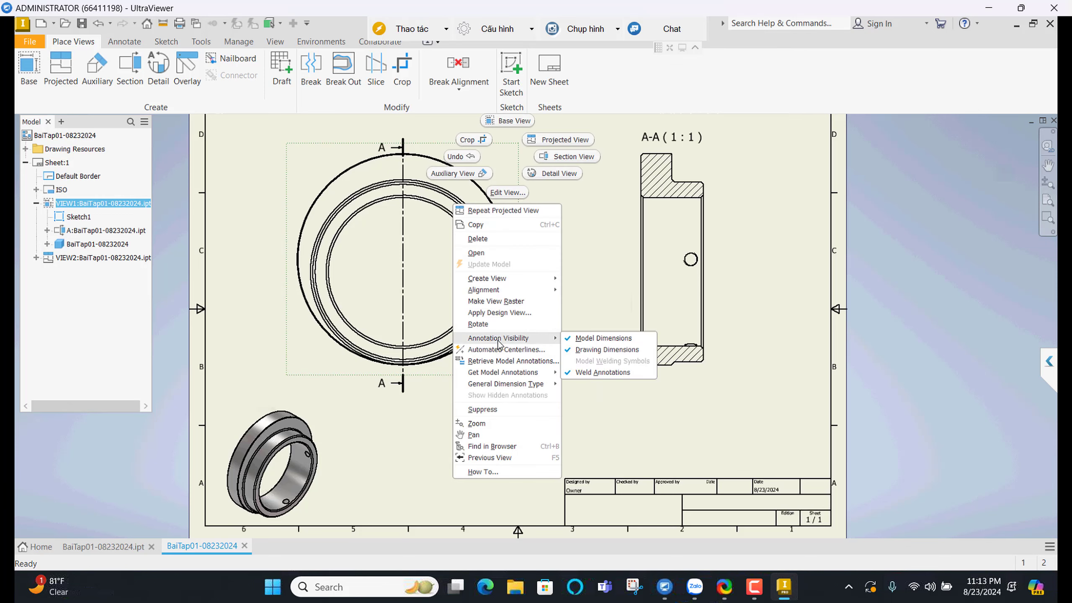
click(525, 351)
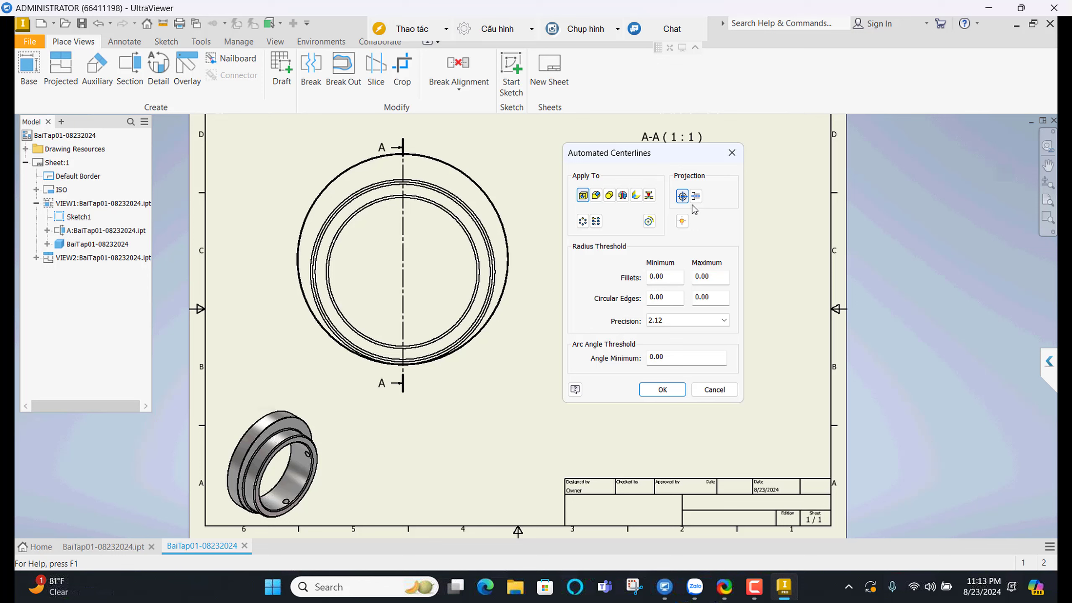
click(583, 221)
click(596, 221)
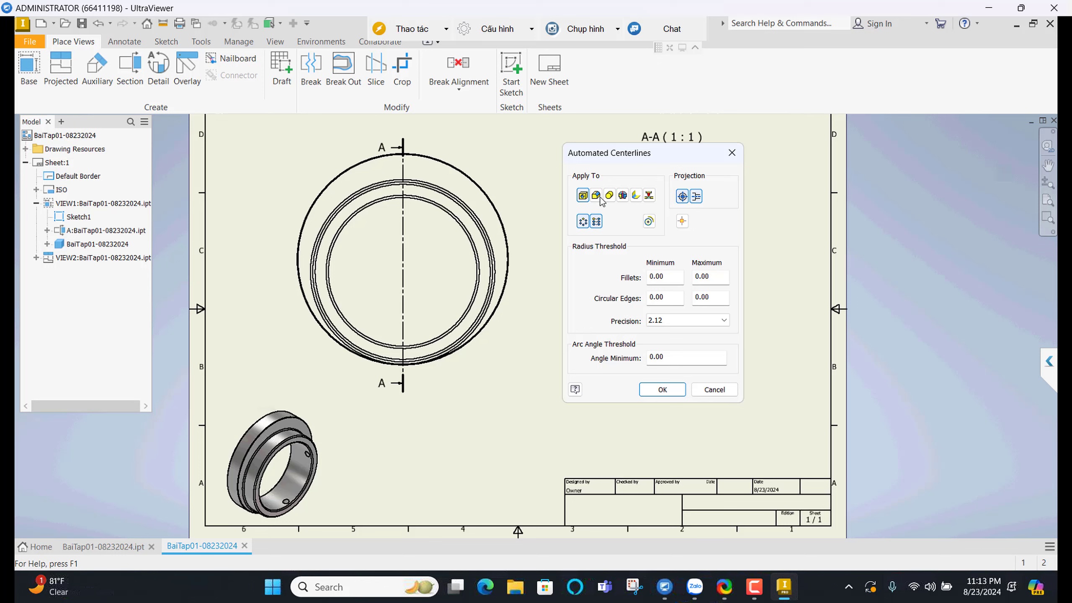
click(596, 195)
click(609, 195)
click(623, 194)
click(662, 389)
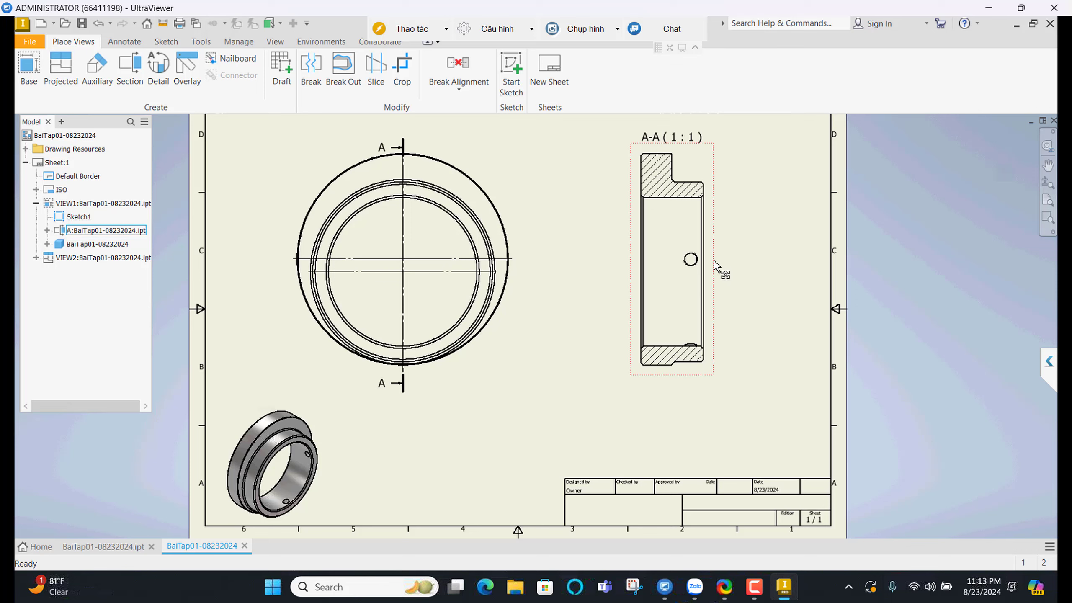
Add automated centerlines to section A-A, including fillet features and the second projection option
right_click(717, 268)
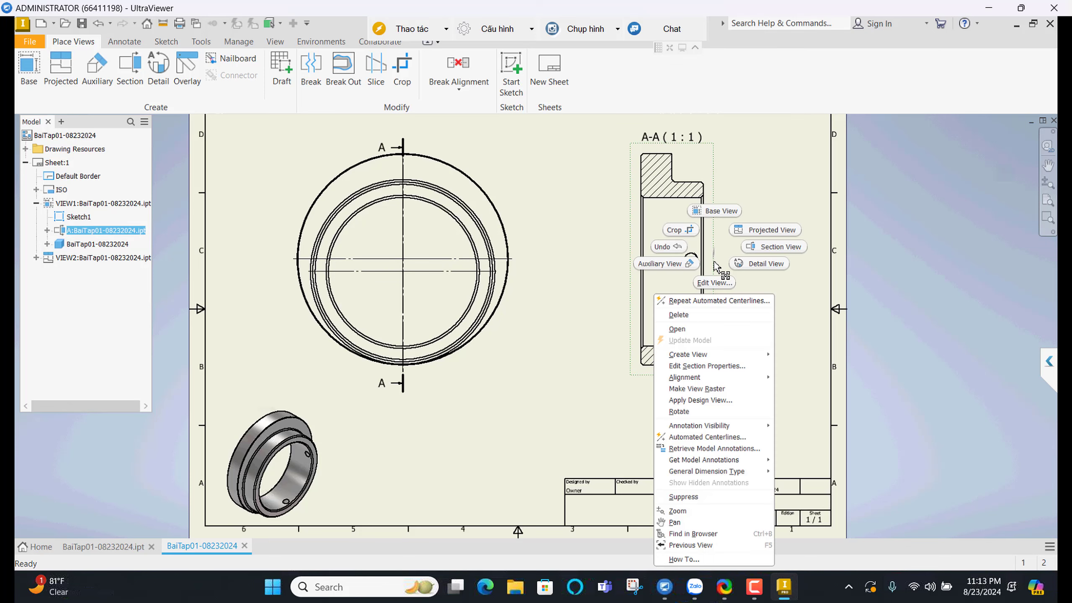
click(704, 438)
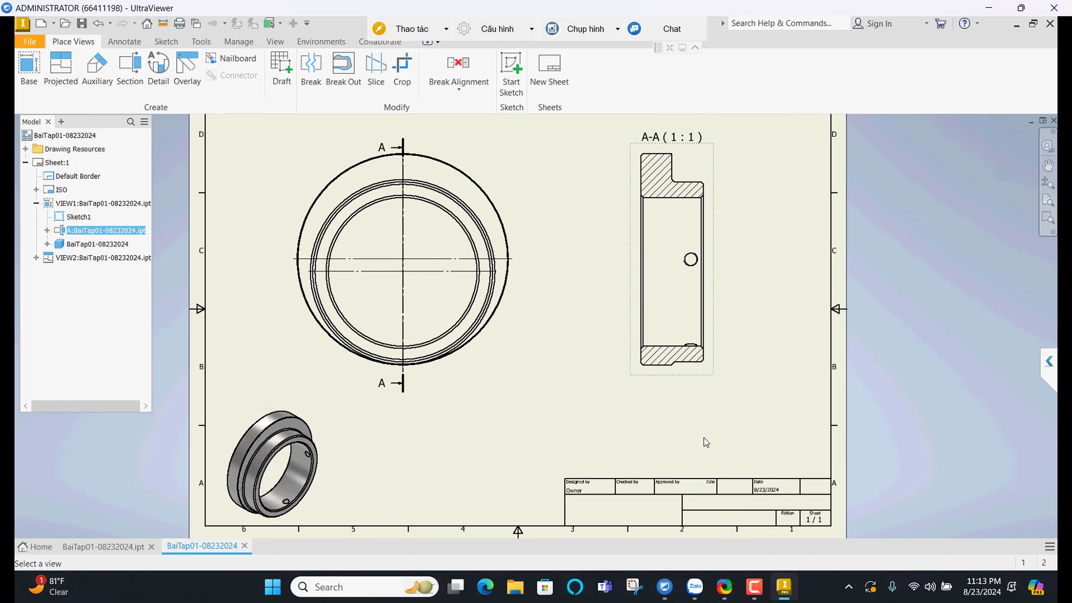
click(696, 196)
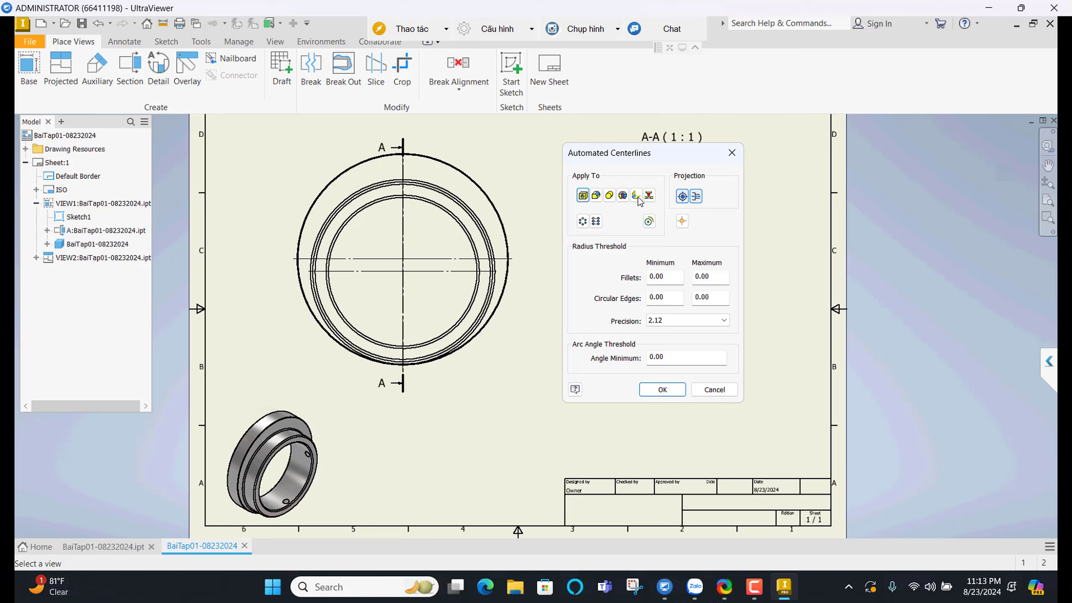
click(594, 199)
click(588, 221)
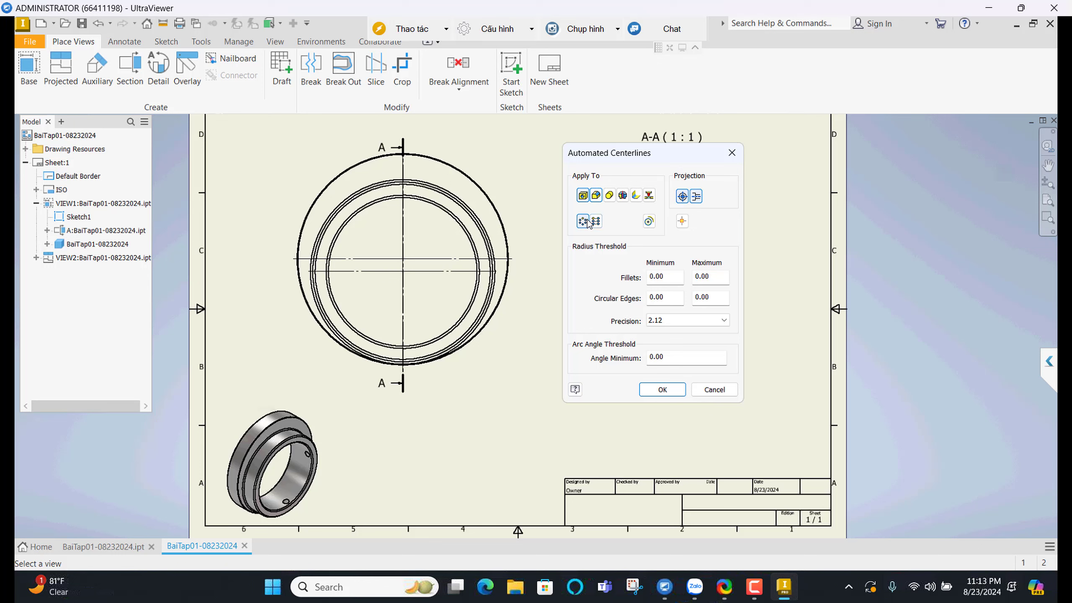
click(659, 392)
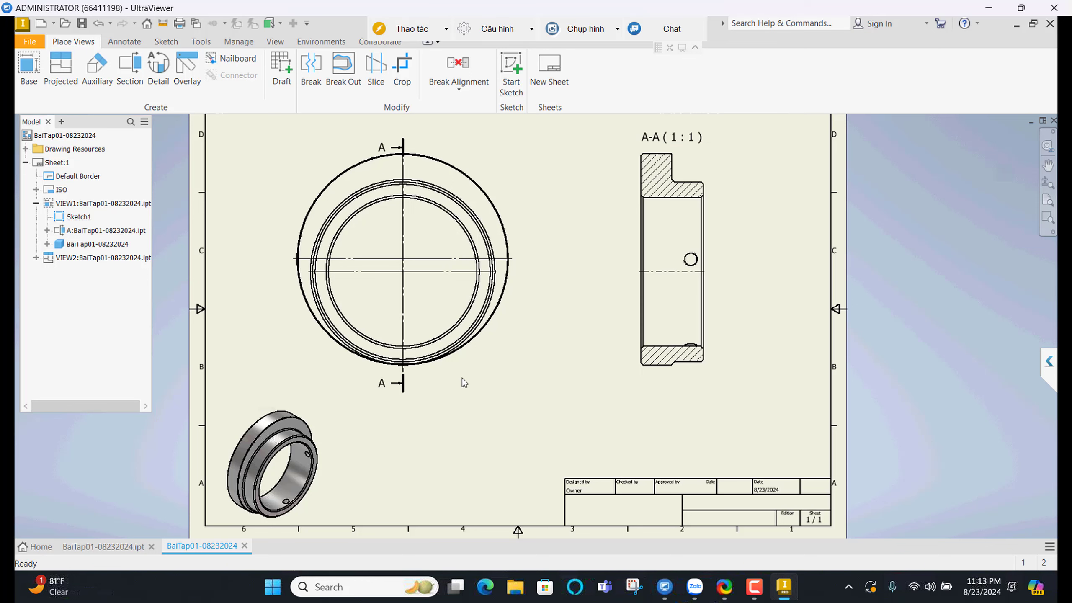
scroll(407, 307, up, 3)
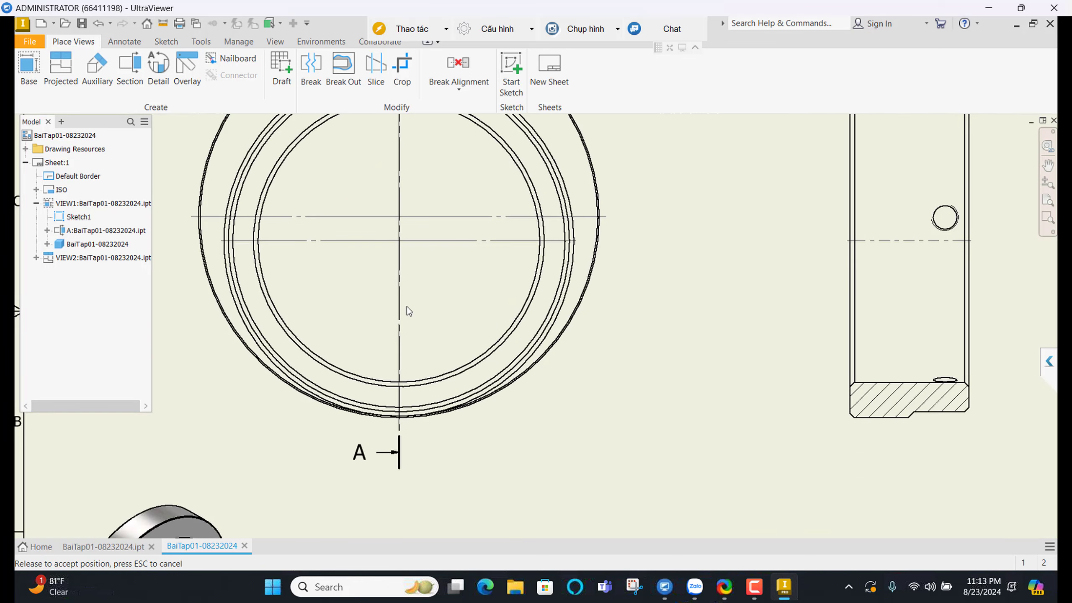
scroll(407, 306, down, 3)
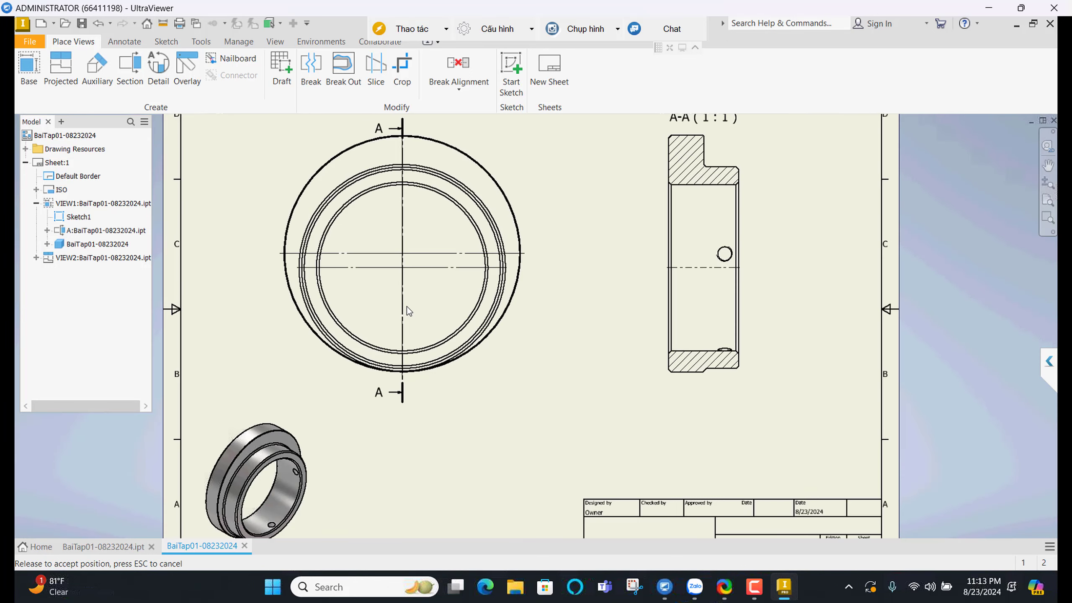
mouse_move(407, 307)
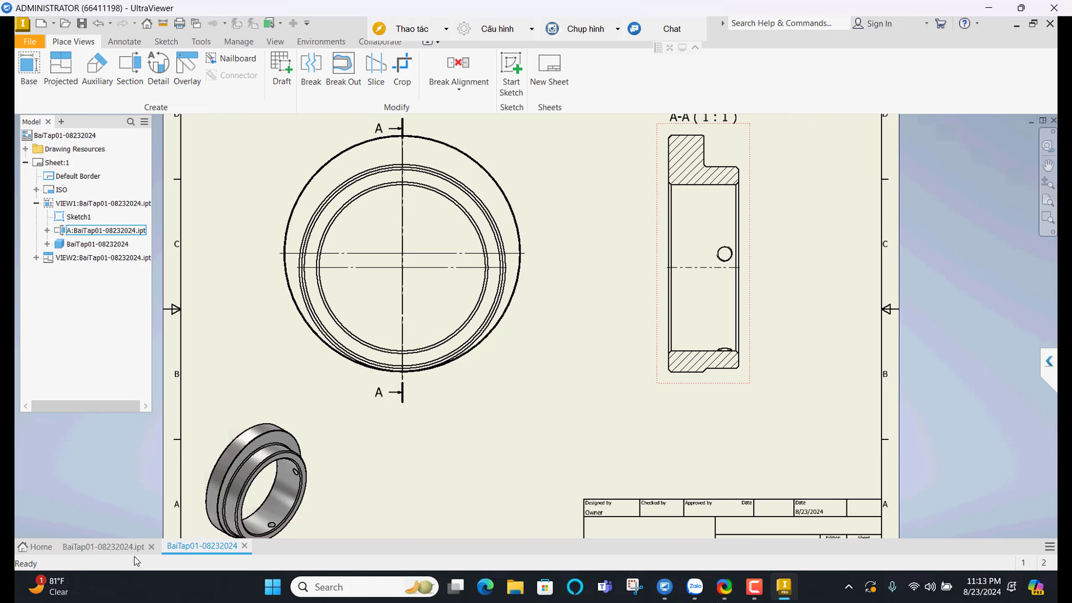
In the ring part, expand Extrusion3 and edit its Sketch4
click(113, 548)
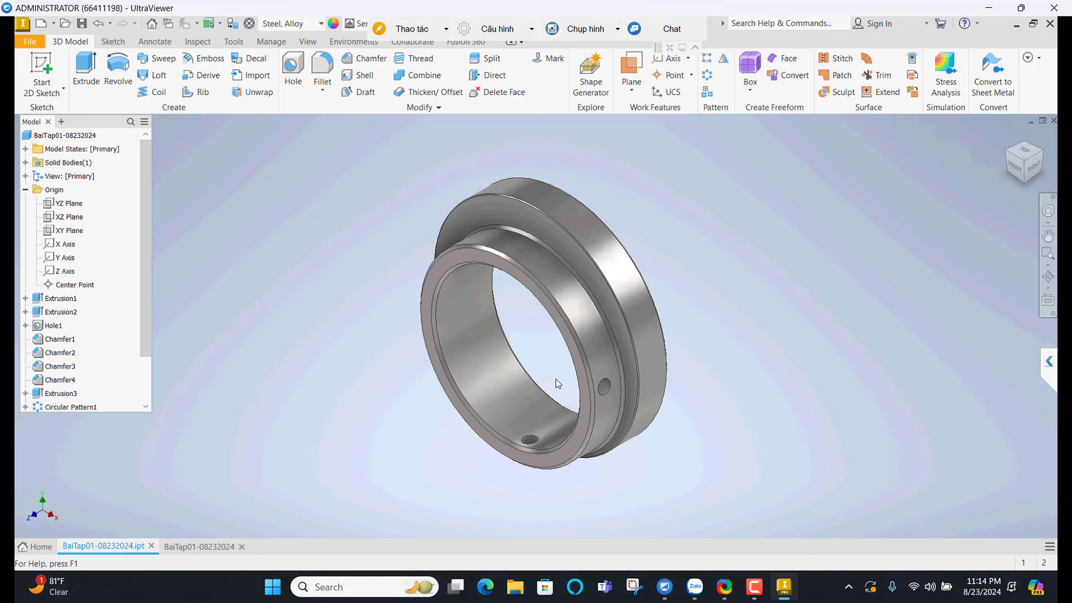
scroll(72, 390, down, 2)
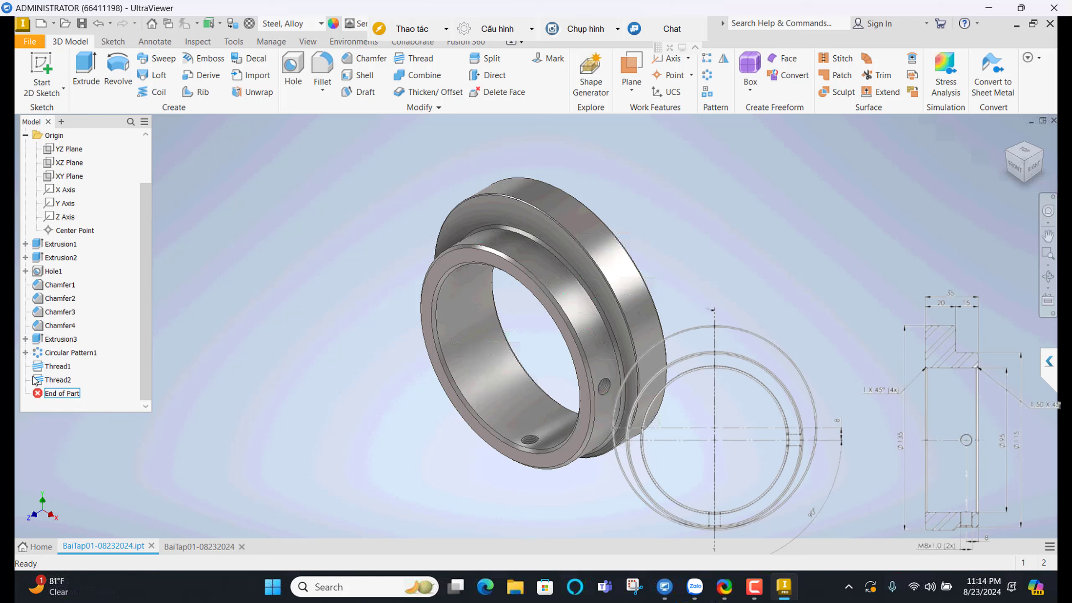
click(25, 340)
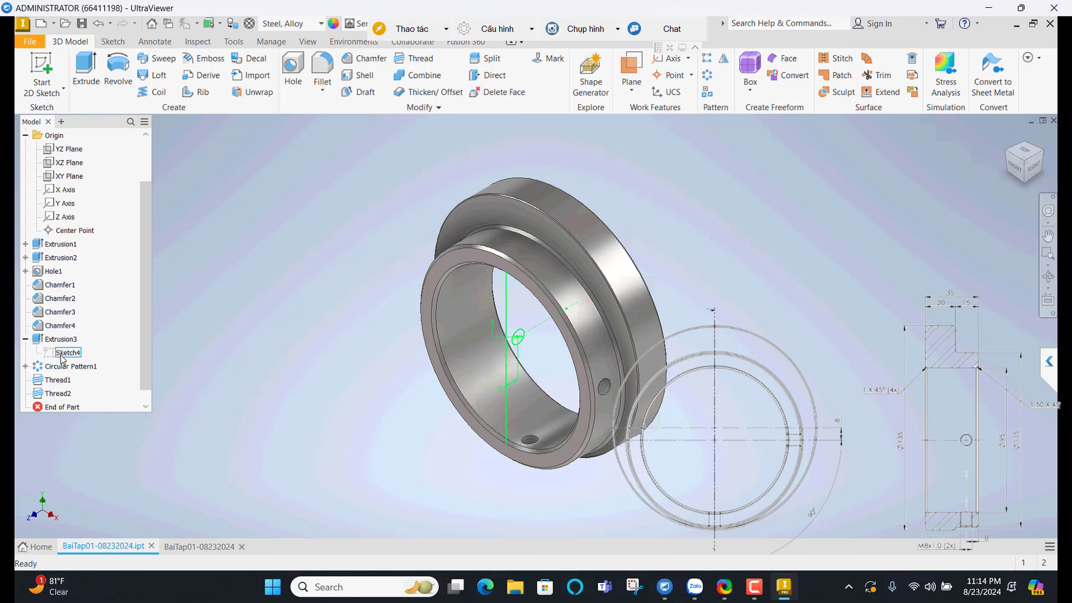
click(63, 352)
right_click(62, 356)
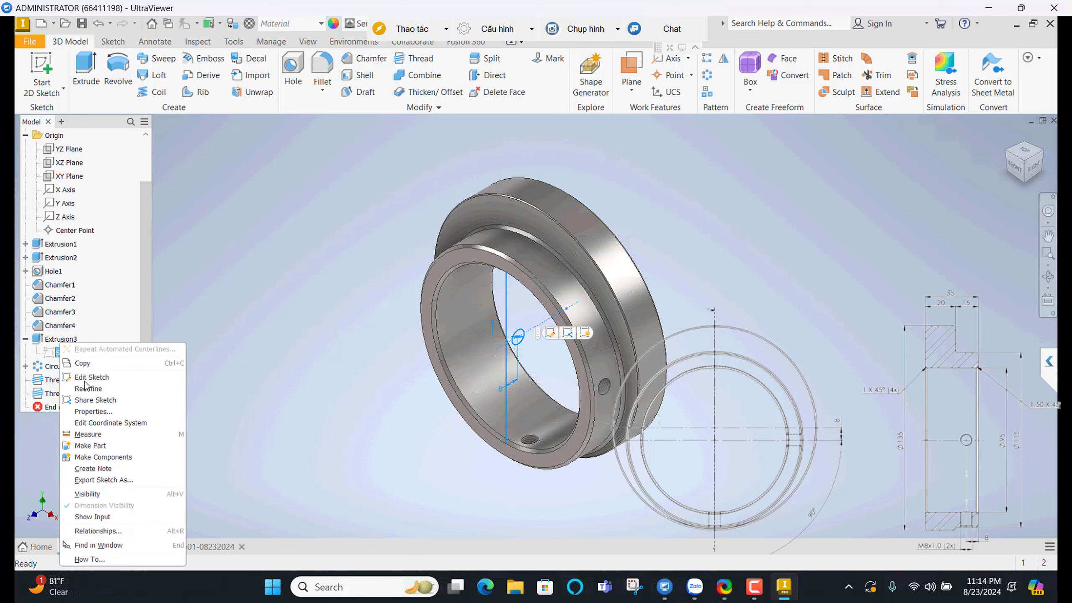
click(87, 377)
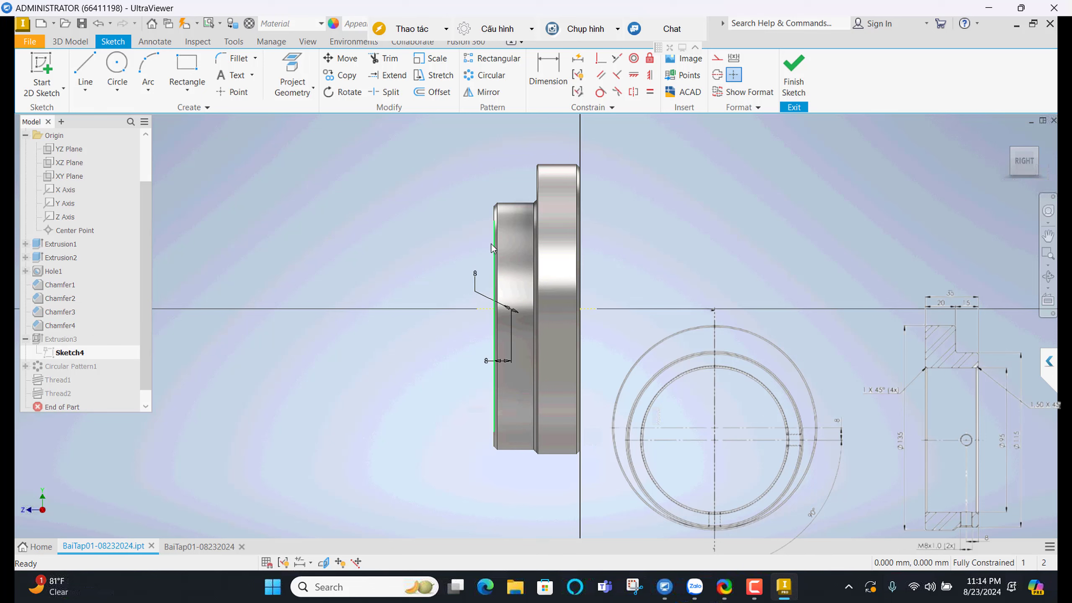
Finish Sketch4 to rebuild the part and orbit to view the radial hole
key(s)
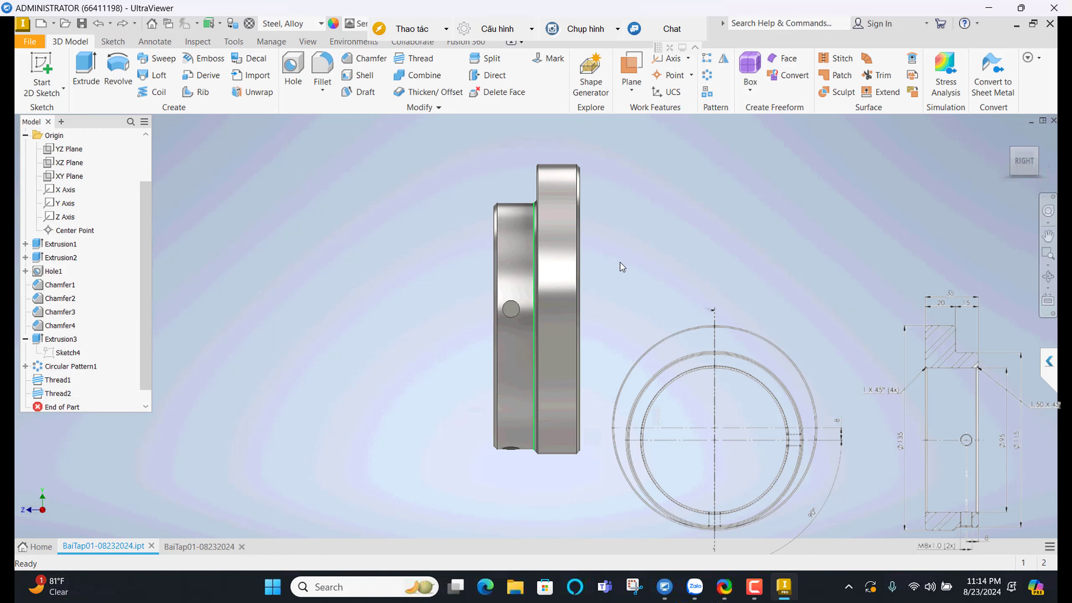
shift+middle_drag(591, 280, 590, 295)
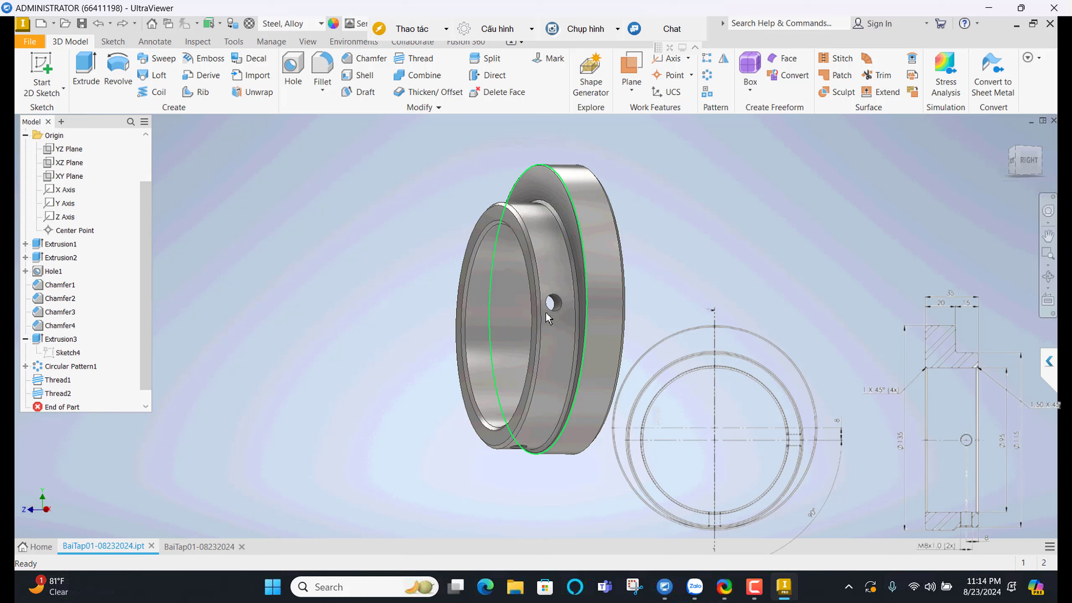
shift+middle_drag(591, 342, 599, 347)
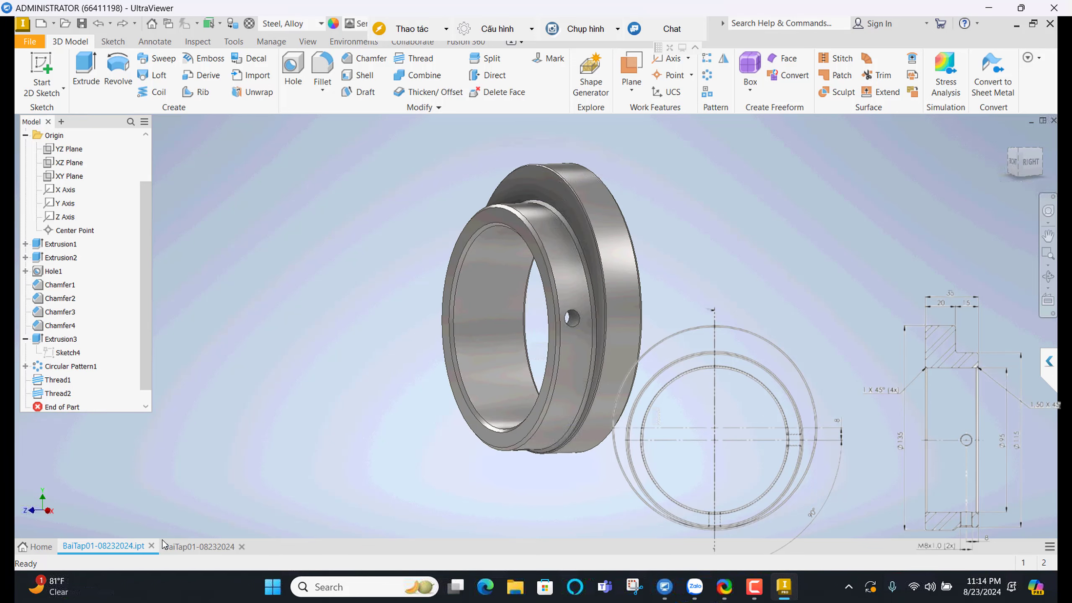
click(186, 548)
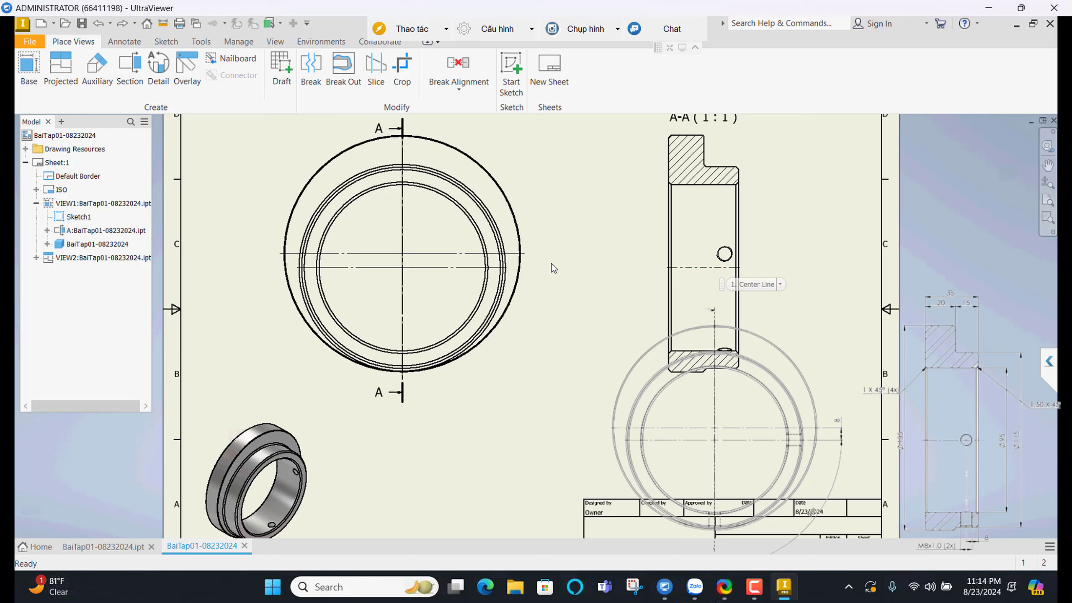
Place a Centerline Bisector between the two inner edges of section A-A
click(725, 366)
click(725, 366)
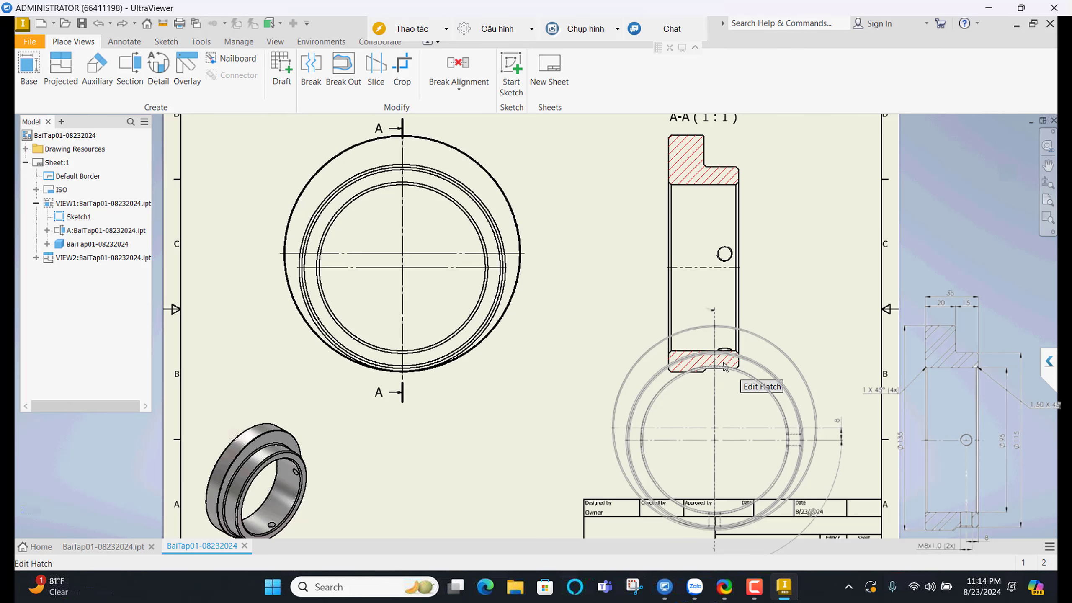
scroll(724, 366, up, 2)
scroll(724, 366, down, 2)
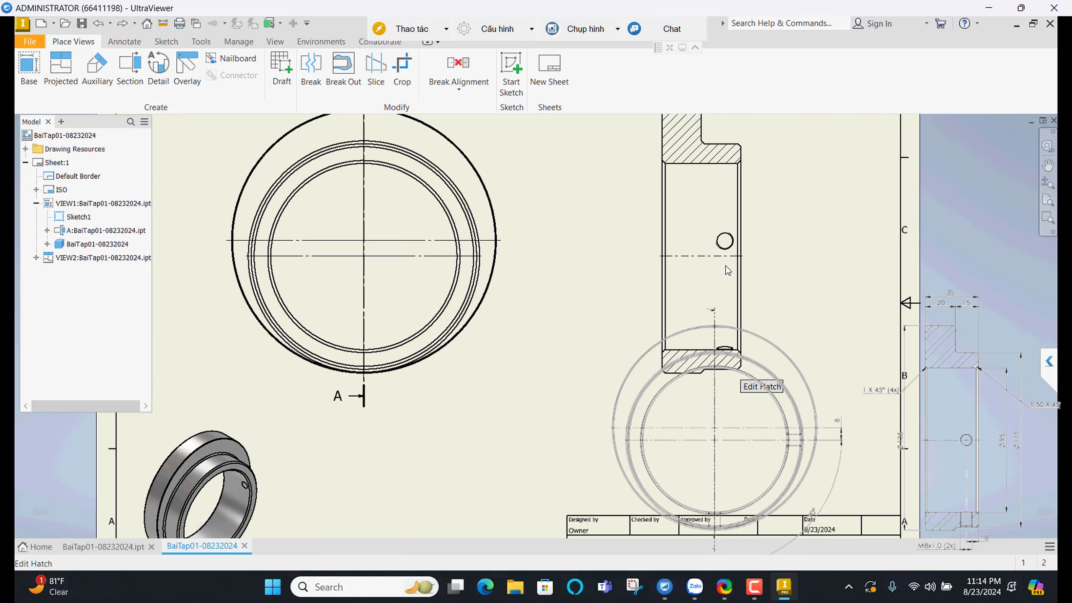
click(124, 41)
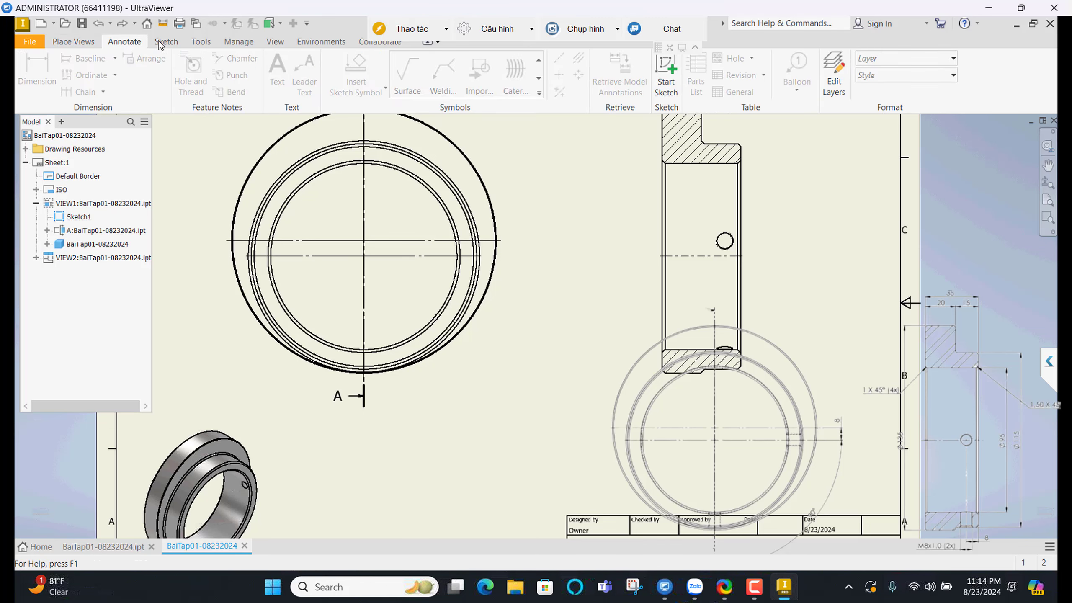
click(166, 41)
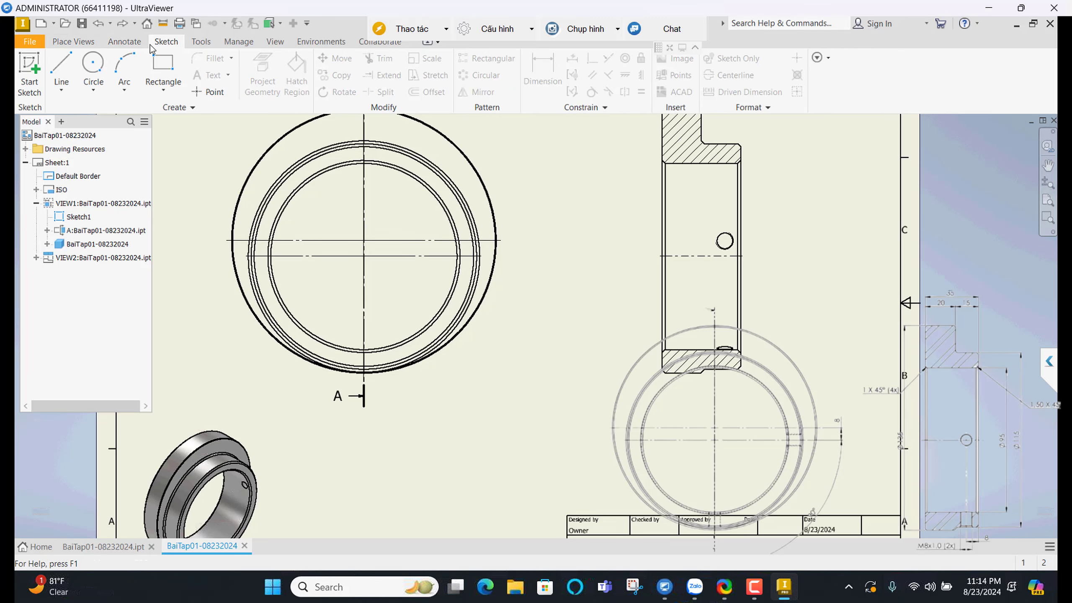
click(124, 41)
click(579, 57)
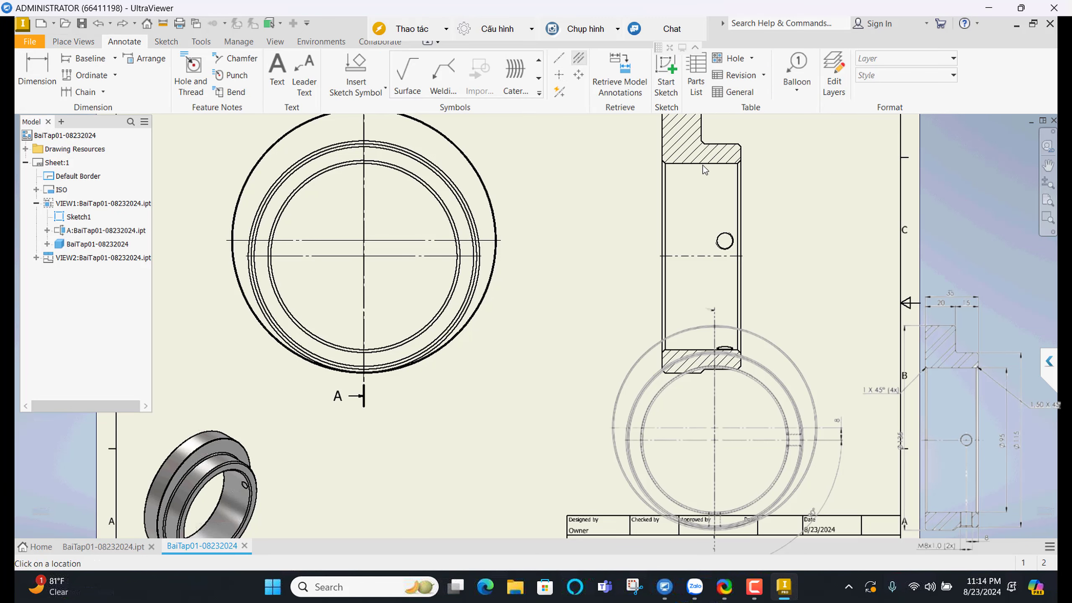
click(701, 350)
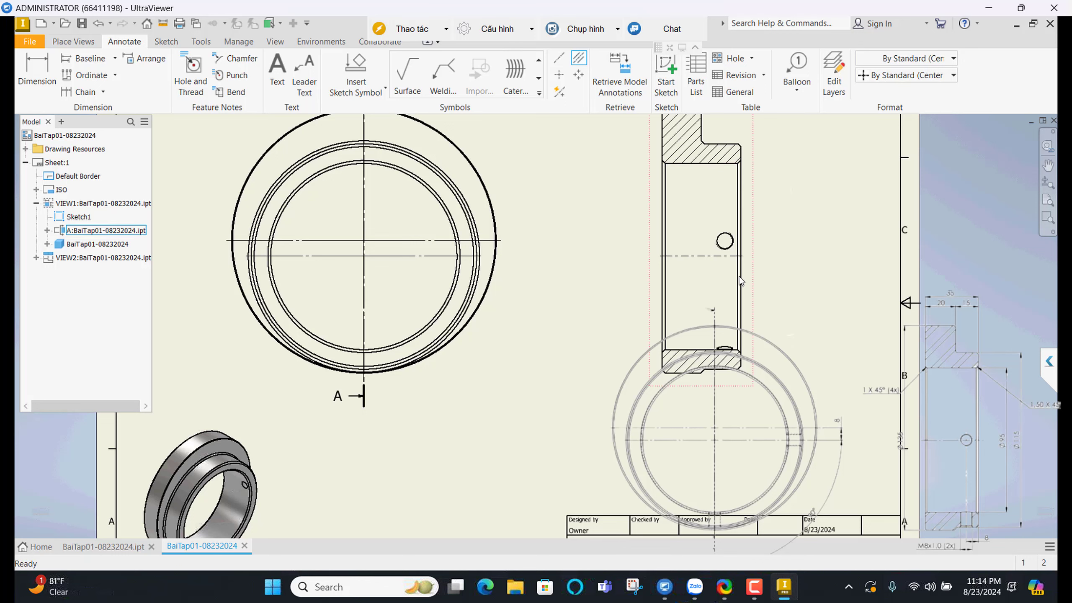
key(Escape)
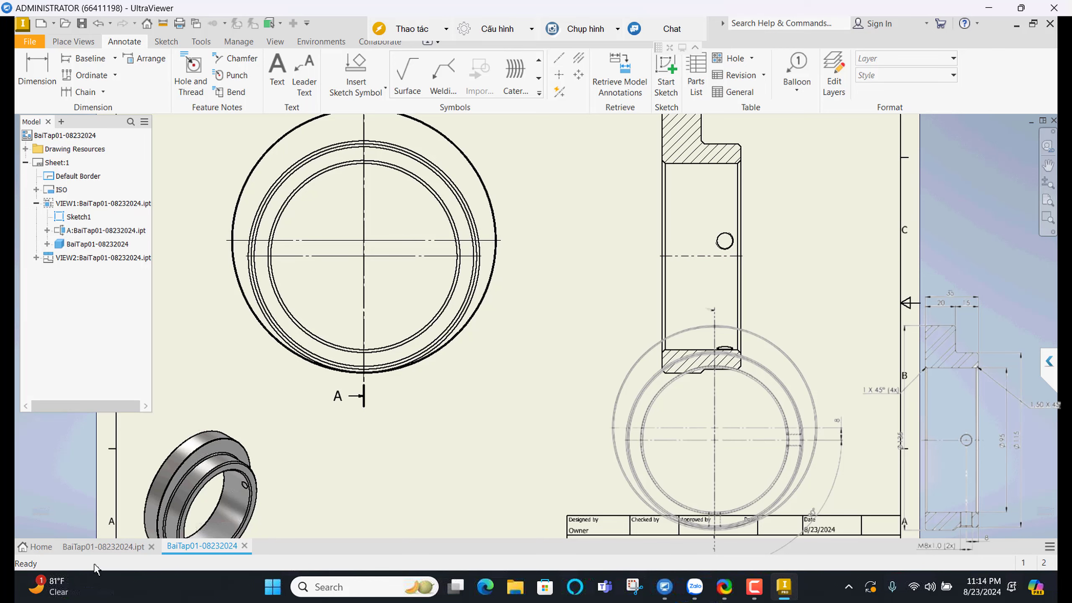
Delete Extrusion3 from the ring part, including its consumed sketch and features
click(103, 546)
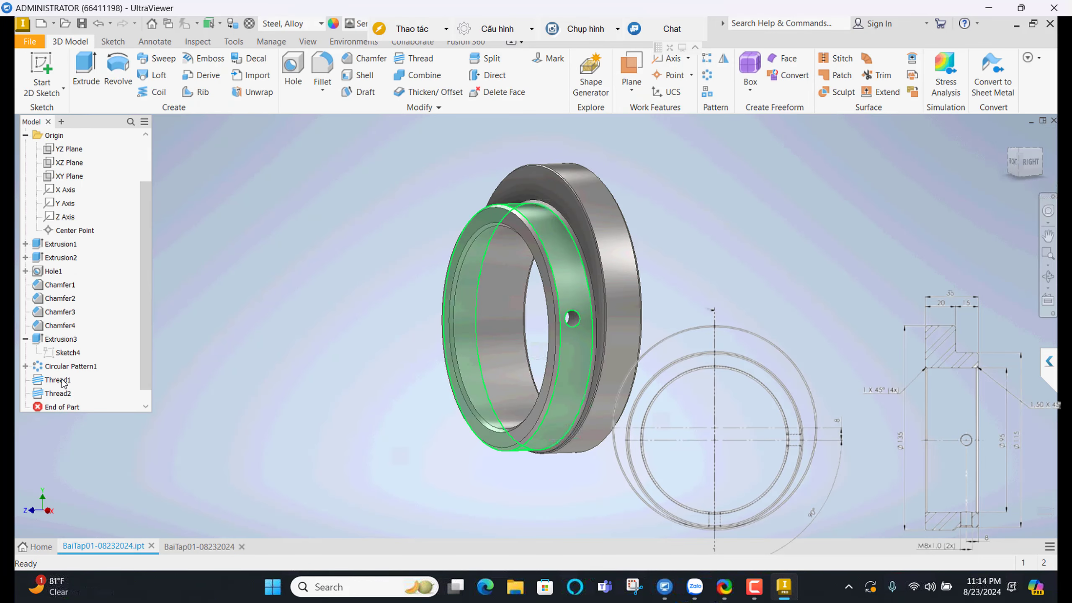
scroll(59, 382, down, 1)
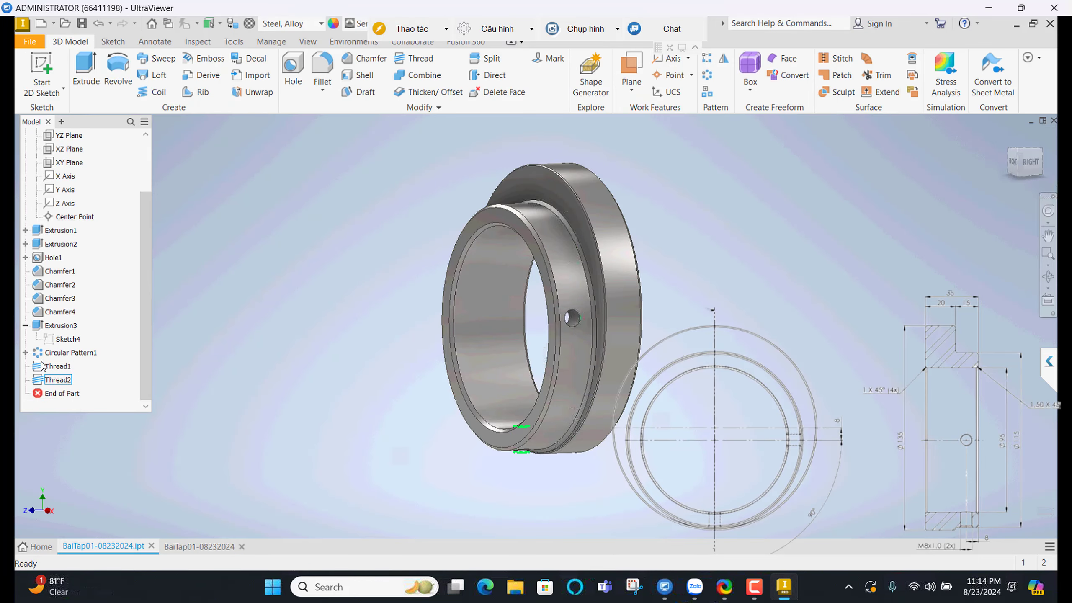
right_click(55, 329)
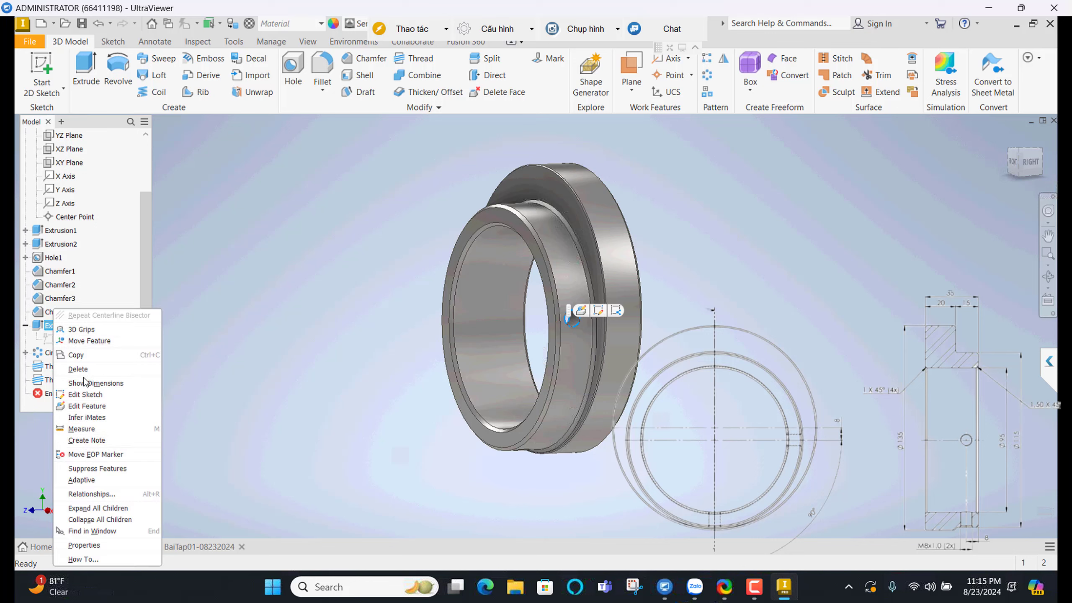
key(Return)
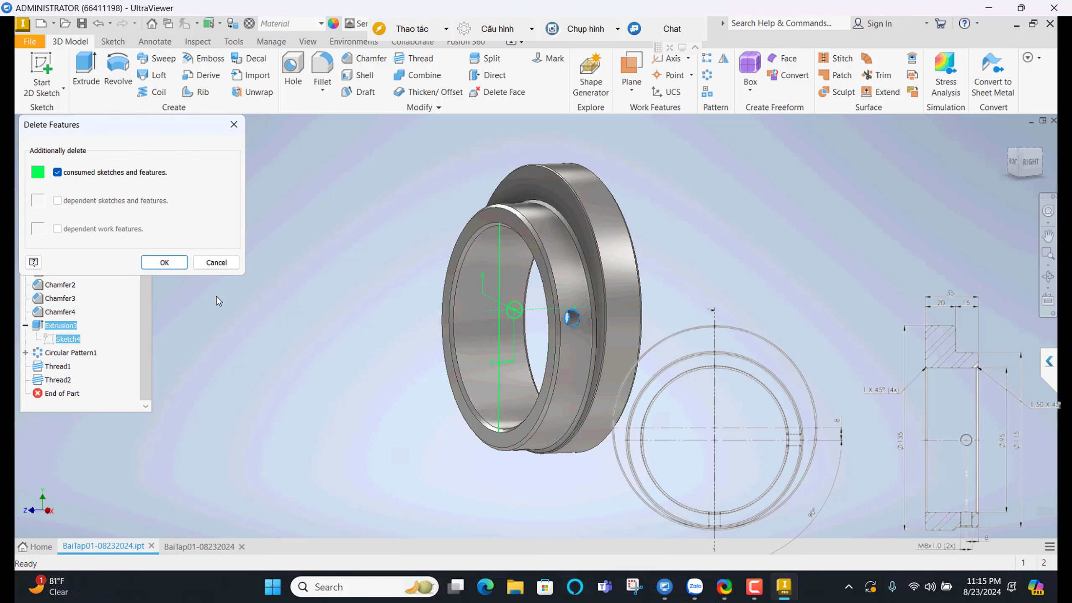
click(161, 262)
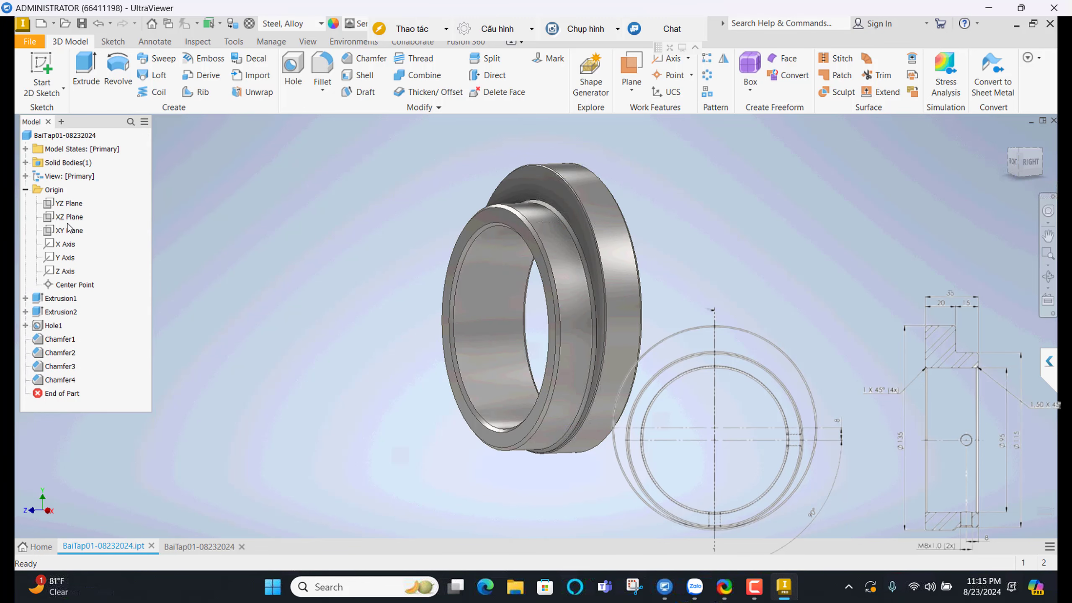
Start a sketch on the YZ Plane, slice the part, and draw a horizontal construction line across the ring
click(67, 203)
right_click(69, 203)
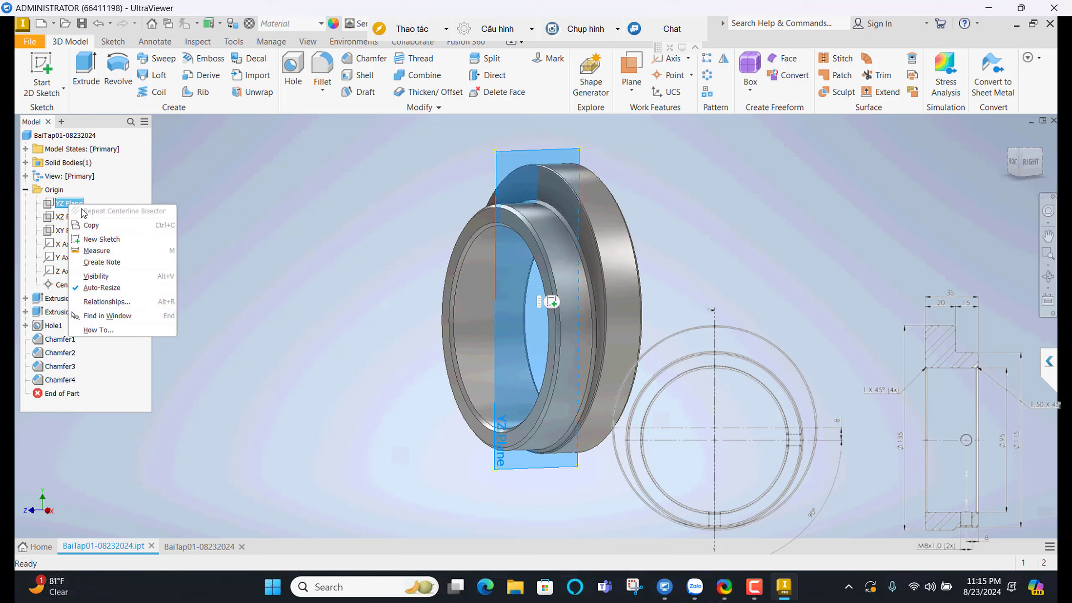
click(106, 239)
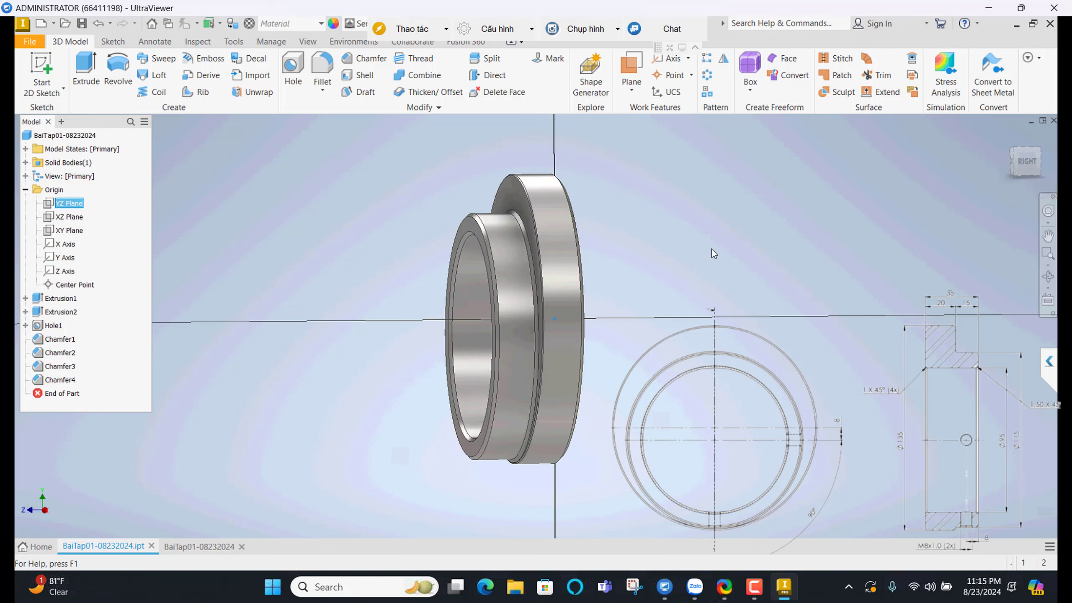
key(F7)
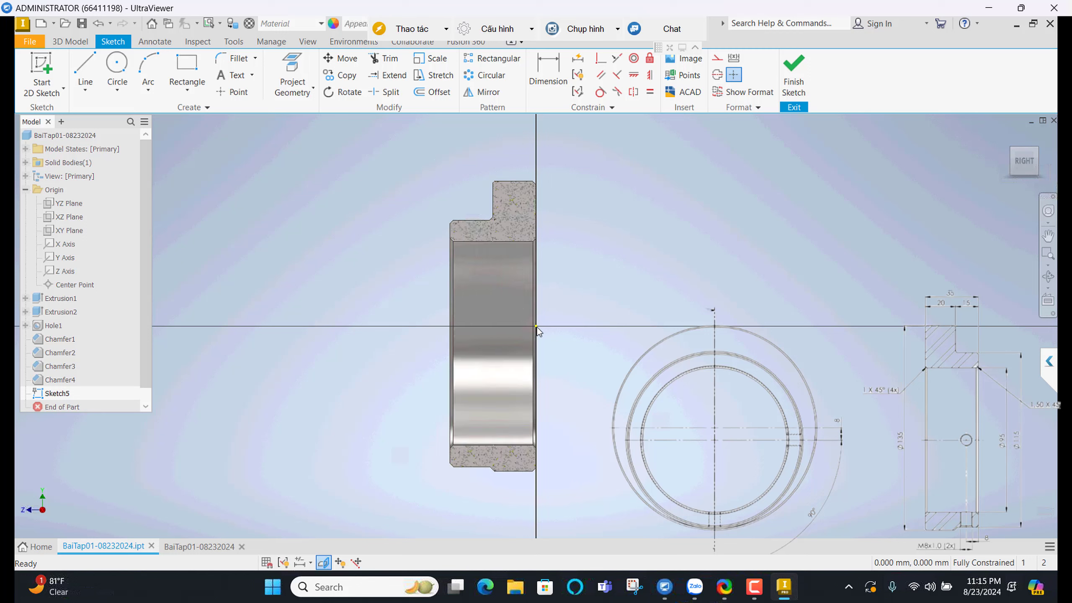
click(85, 69)
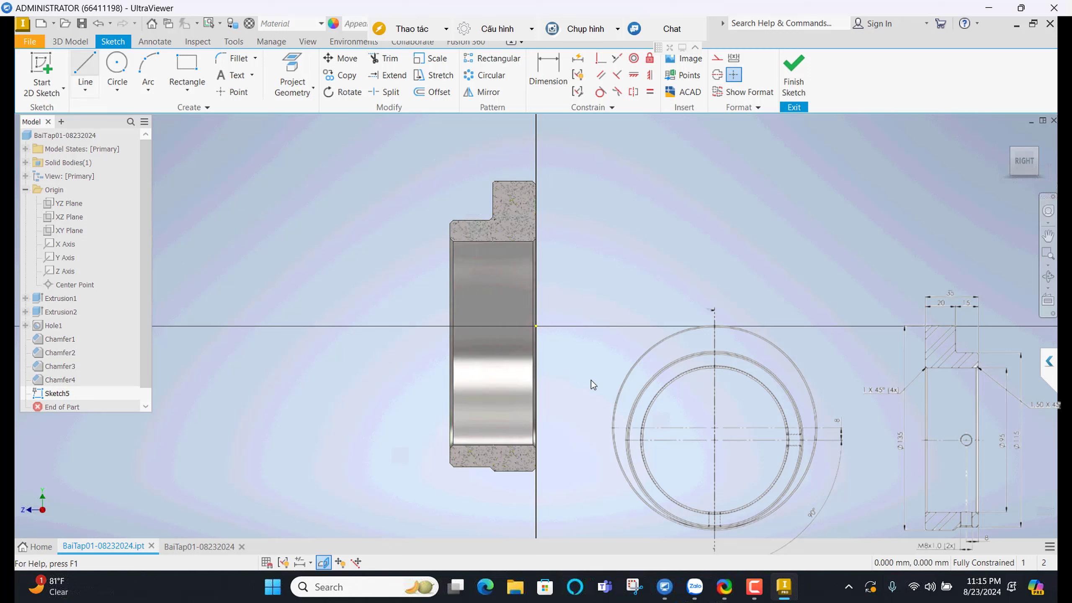
click(414, 356)
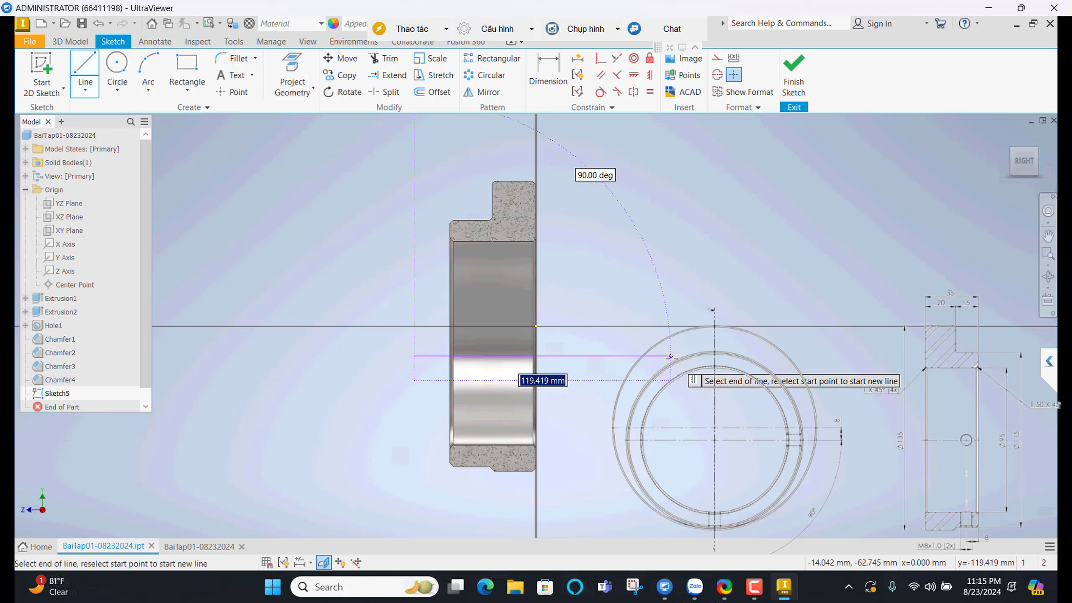
click(672, 355)
key(Escape)
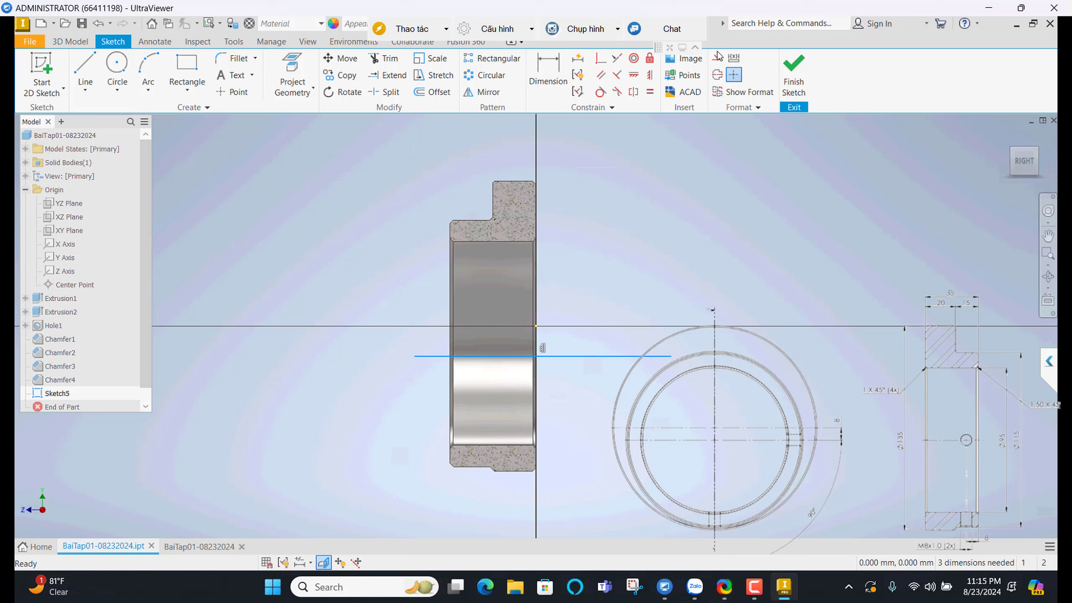
click(717, 57)
Dimension the construction line 8 mm from the ring's centre
right_click(665, 283)
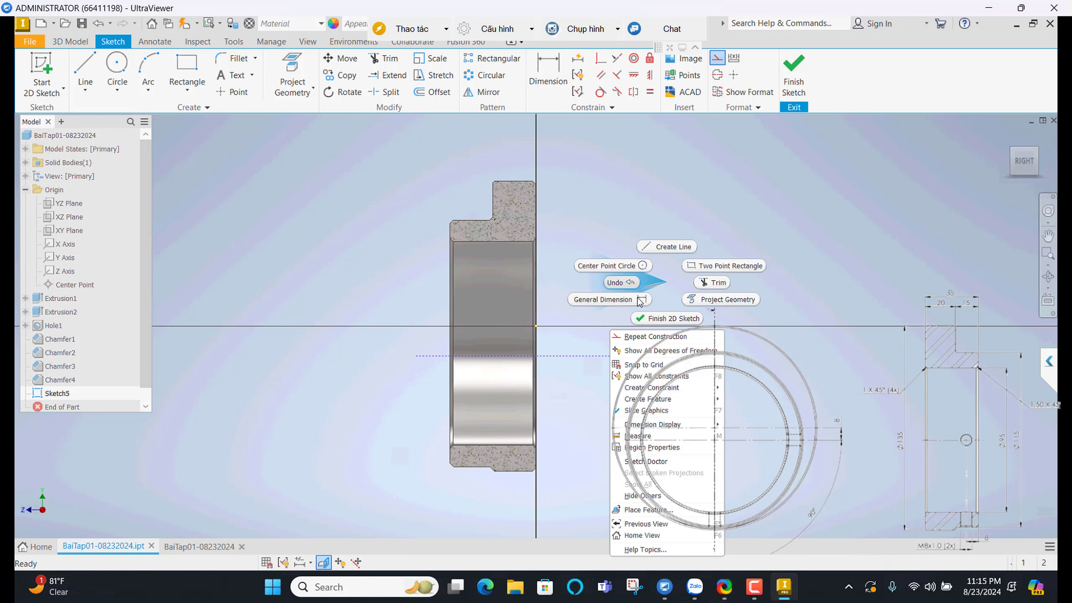
click(638, 300)
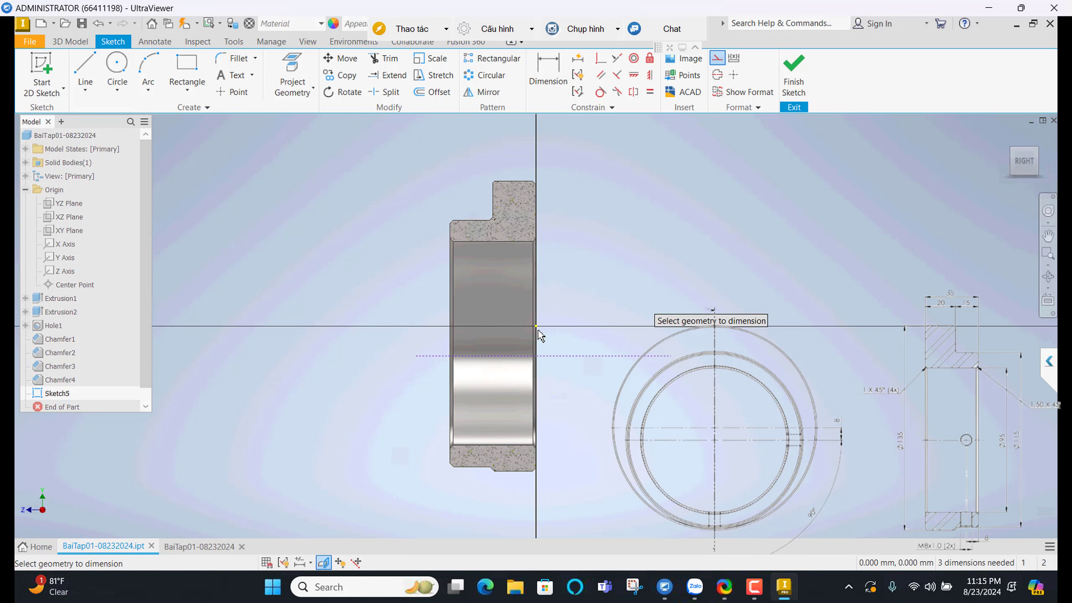
click(542, 356)
click(597, 346)
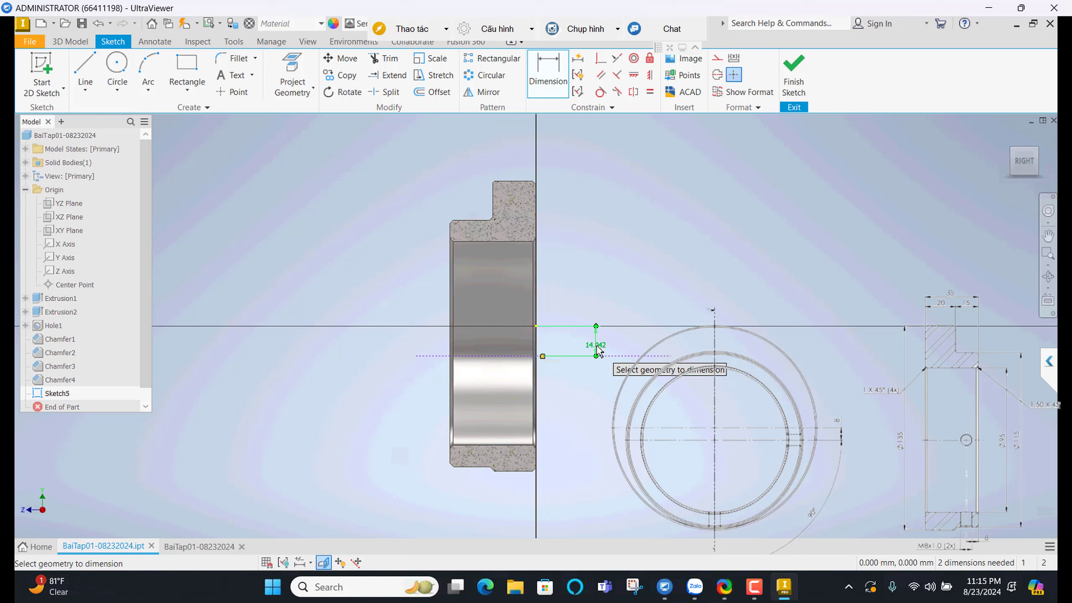
click(599, 350)
text(8)
key(Return)
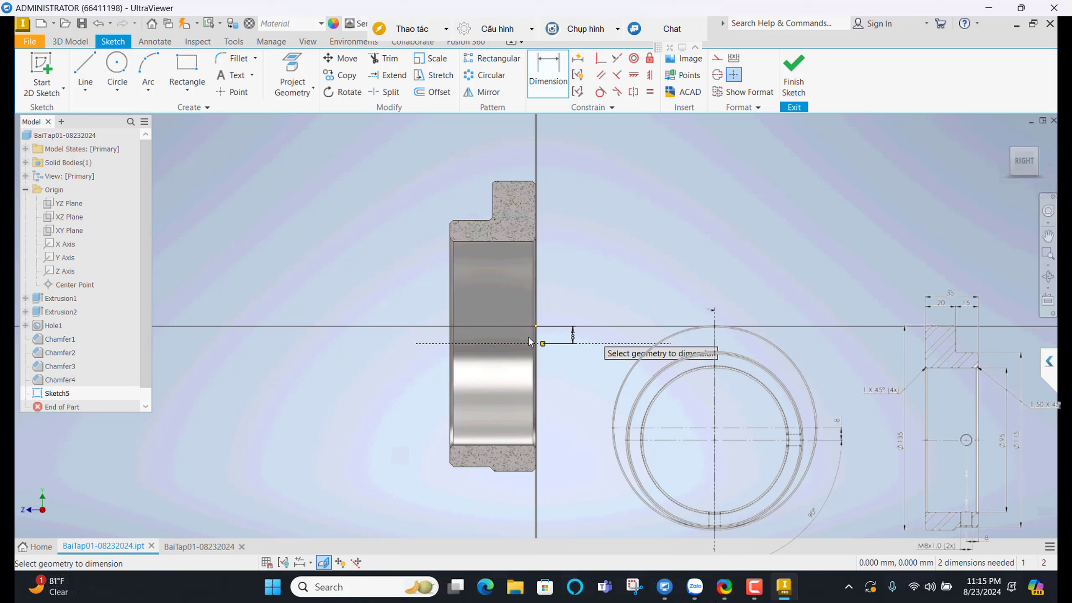
Draw a circle on the construction line and dimension its diameter to 8 mm
click(117, 65)
click(471, 343)
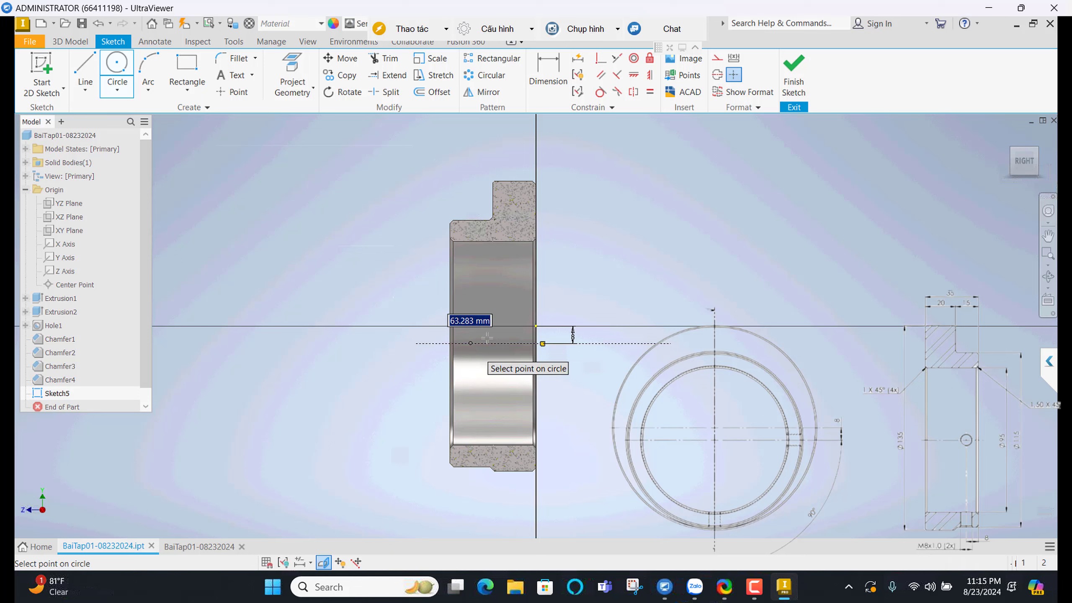
click(463, 334)
right_click(486, 300)
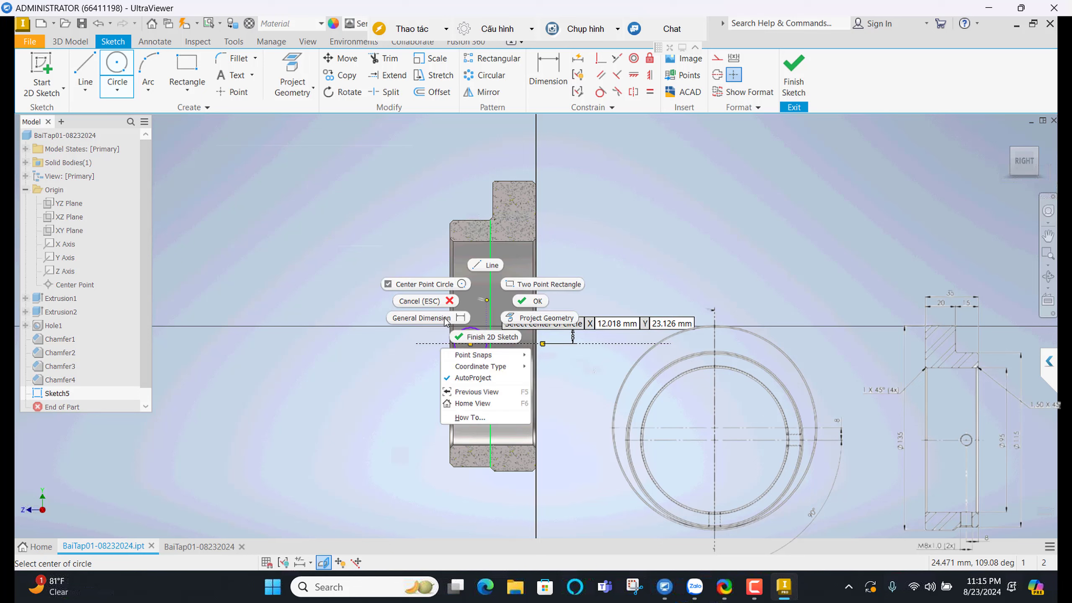
key(d)
click(460, 336)
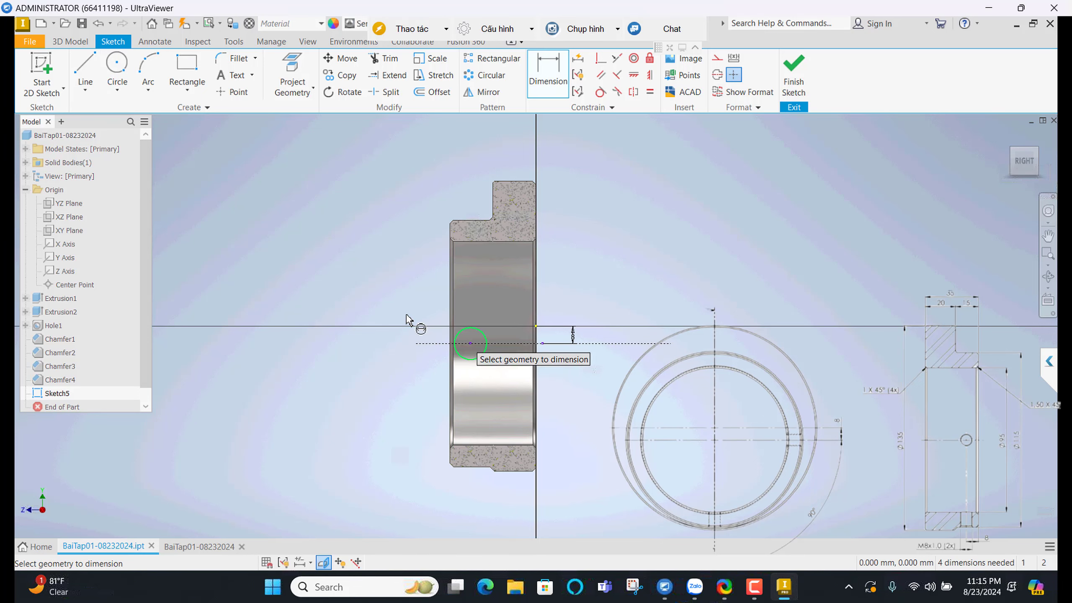
click(393, 283)
key(Return)
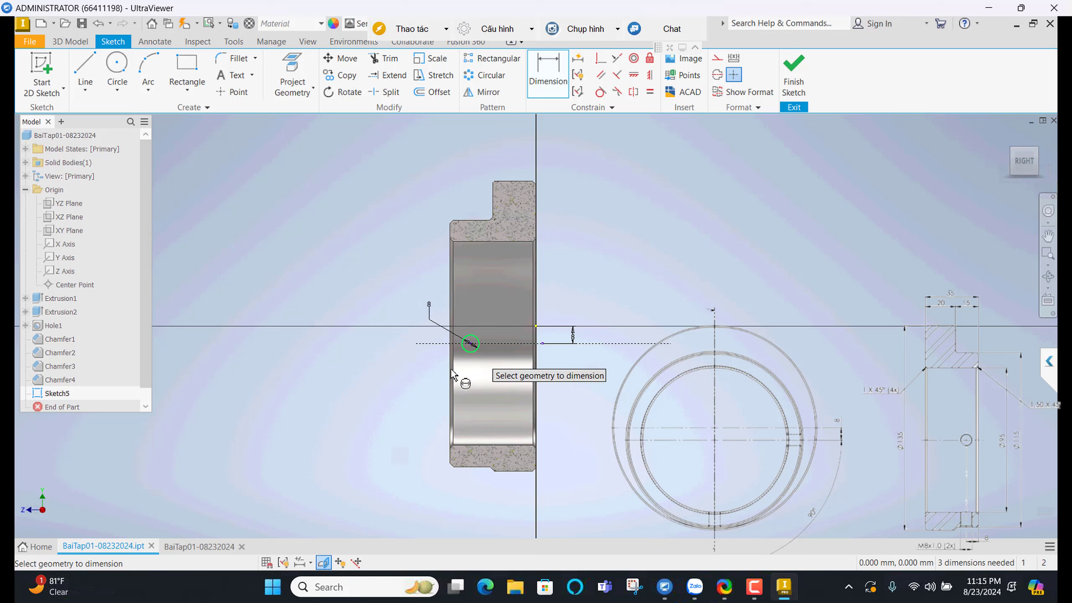
Dimension the circle 8 mm from the ring's left face and finish the sketch
click(397, 431)
click(397, 432)
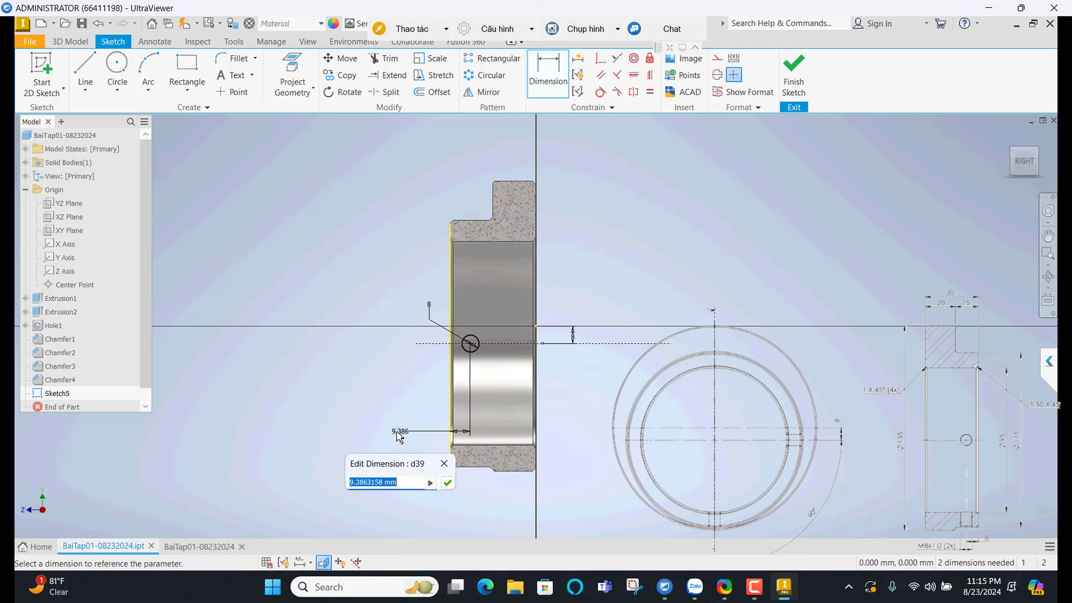
text(8)
key(Return)
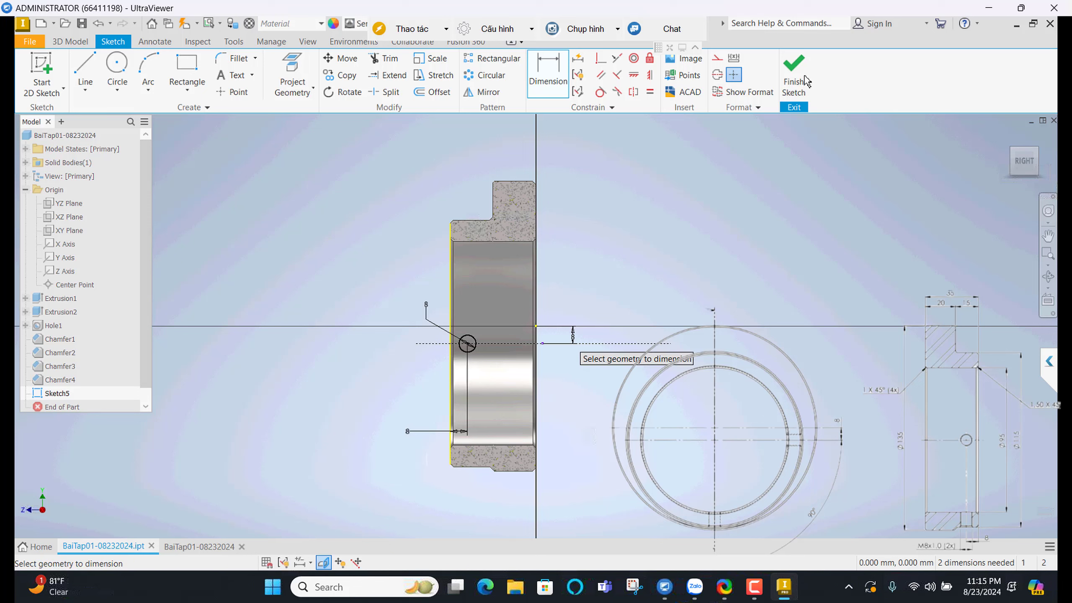
click(793, 83)
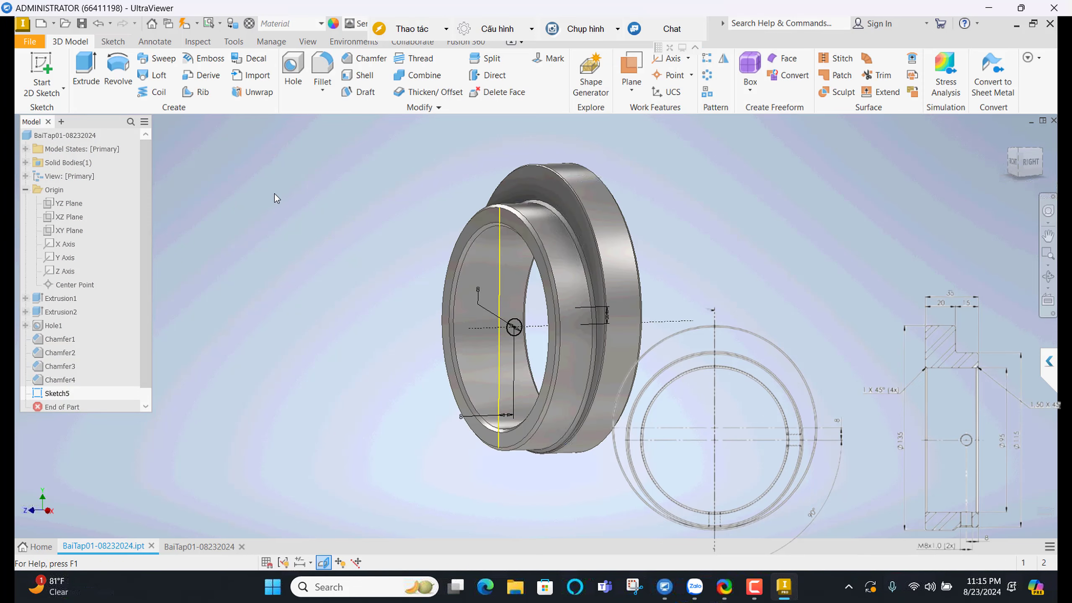
Extrude the 8 mm circle as a cut through all into the ring
click(86, 69)
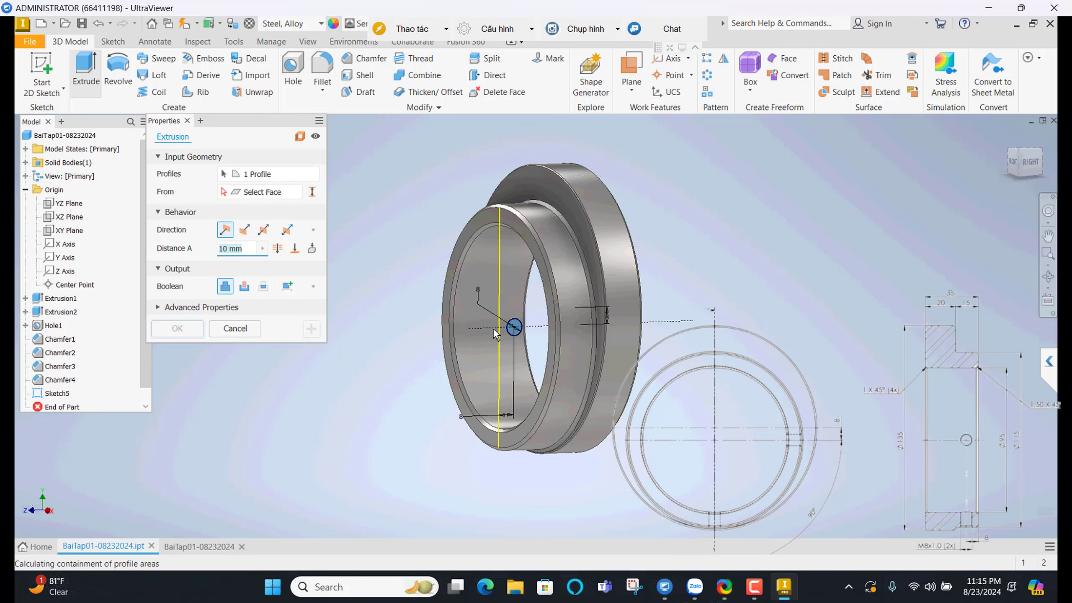
click(278, 248)
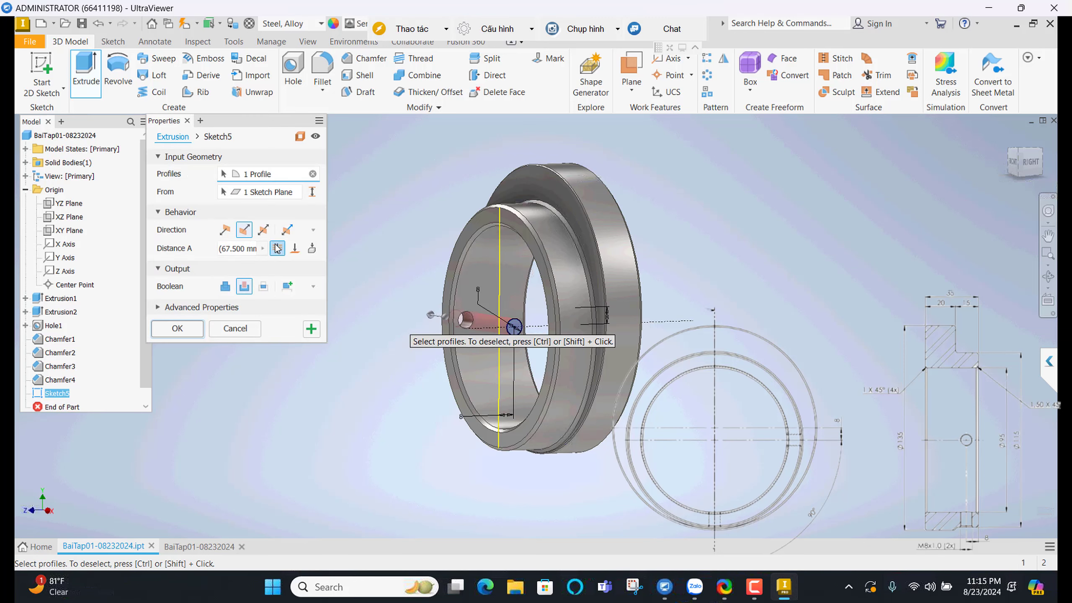
click(224, 231)
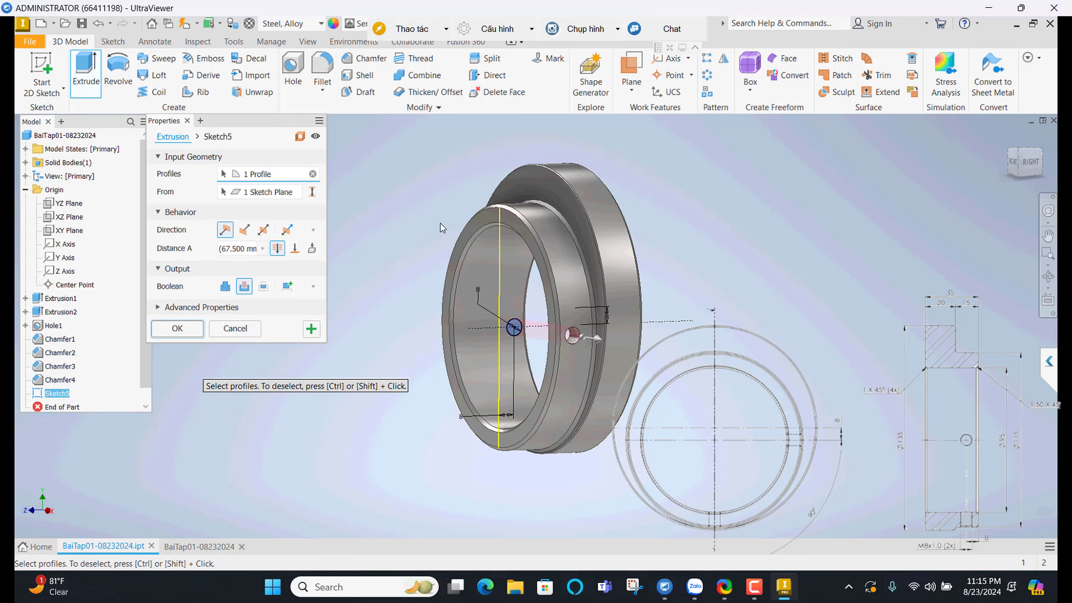
key(Return)
Circular-pattern the hole about the ring's axis to 2 occurrences over 90°
click(707, 75)
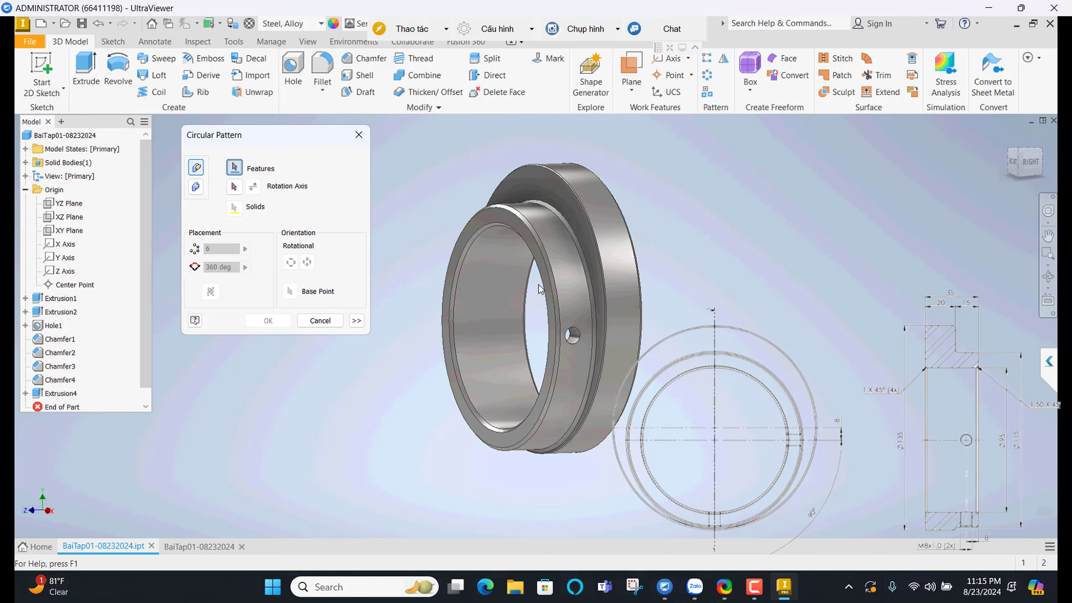
scroll(572, 342, up, 3)
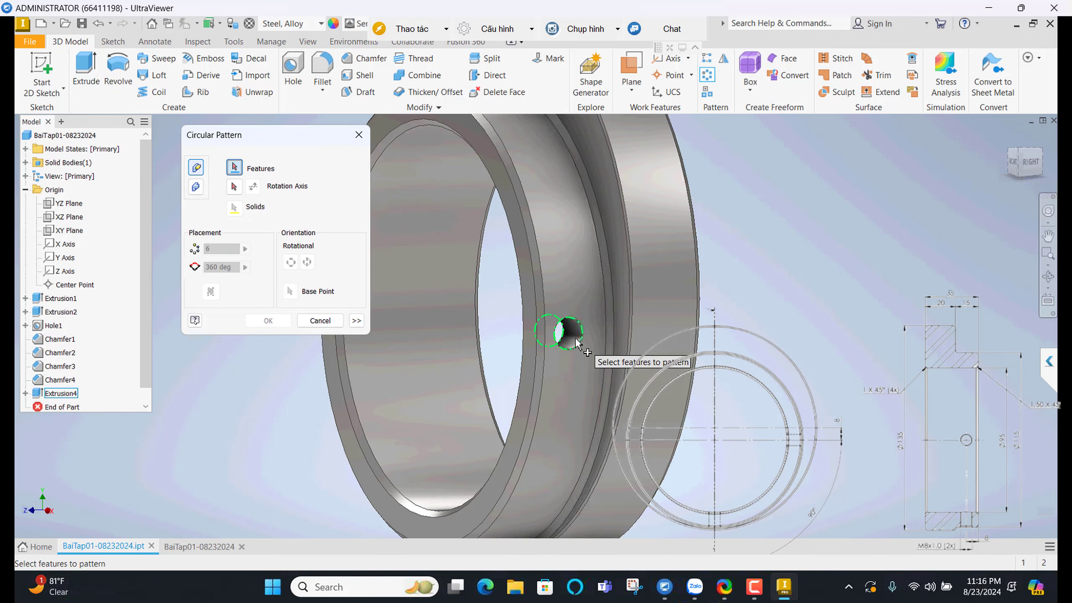
click(575, 343)
click(234, 187)
click(422, 270)
drag(236, 267, 167, 272)
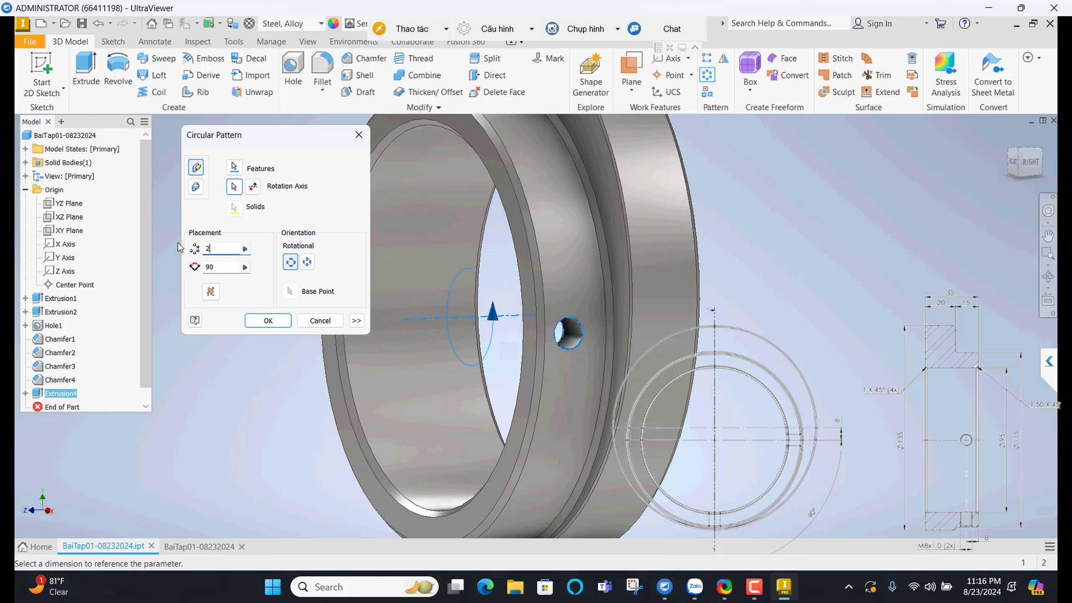
click(251, 190)
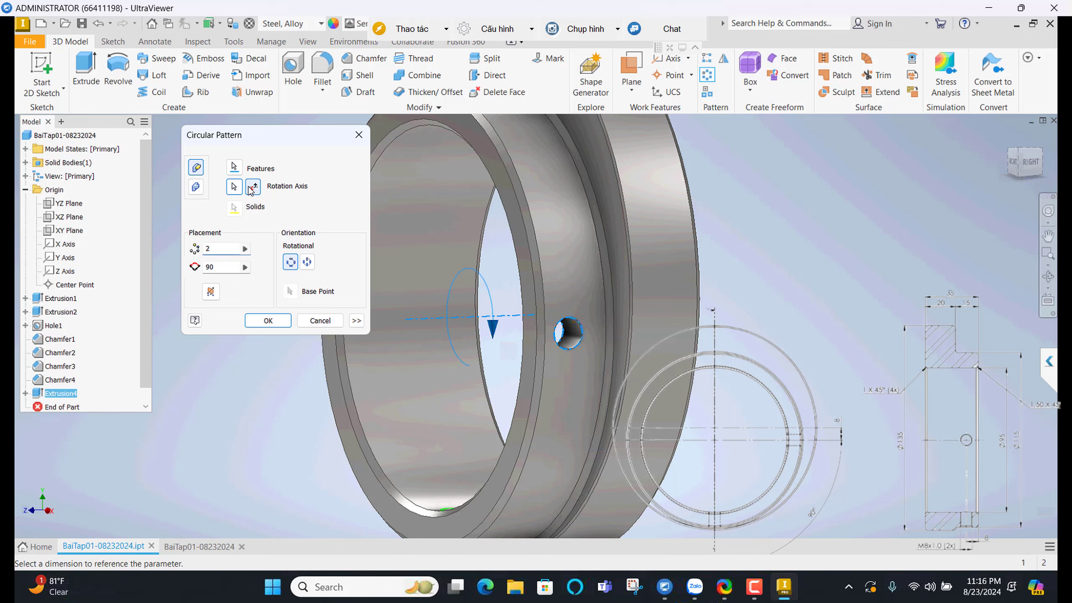
click(267, 321)
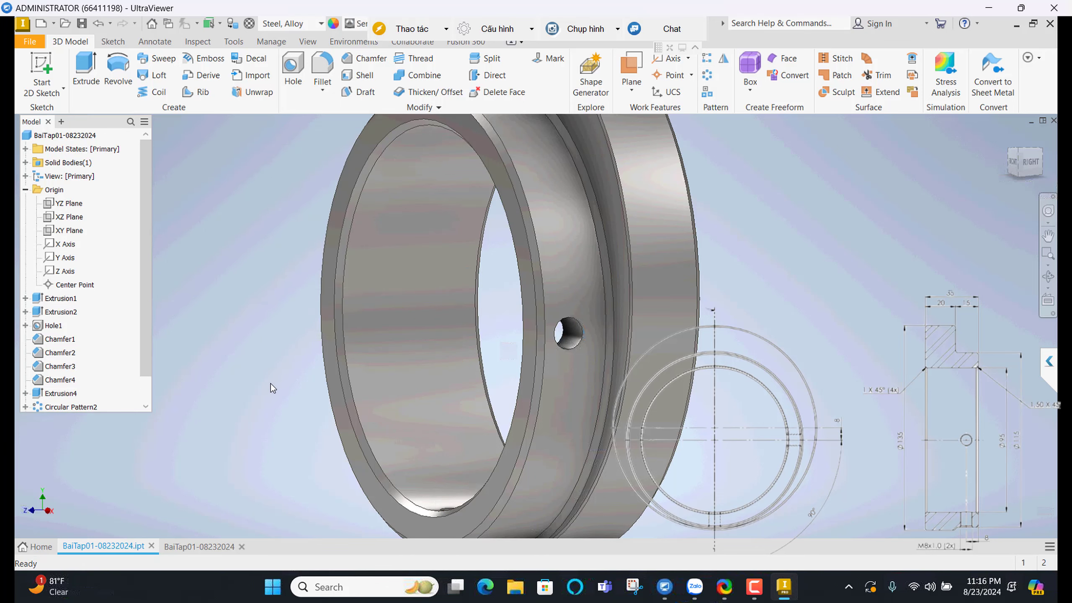
click(201, 546)
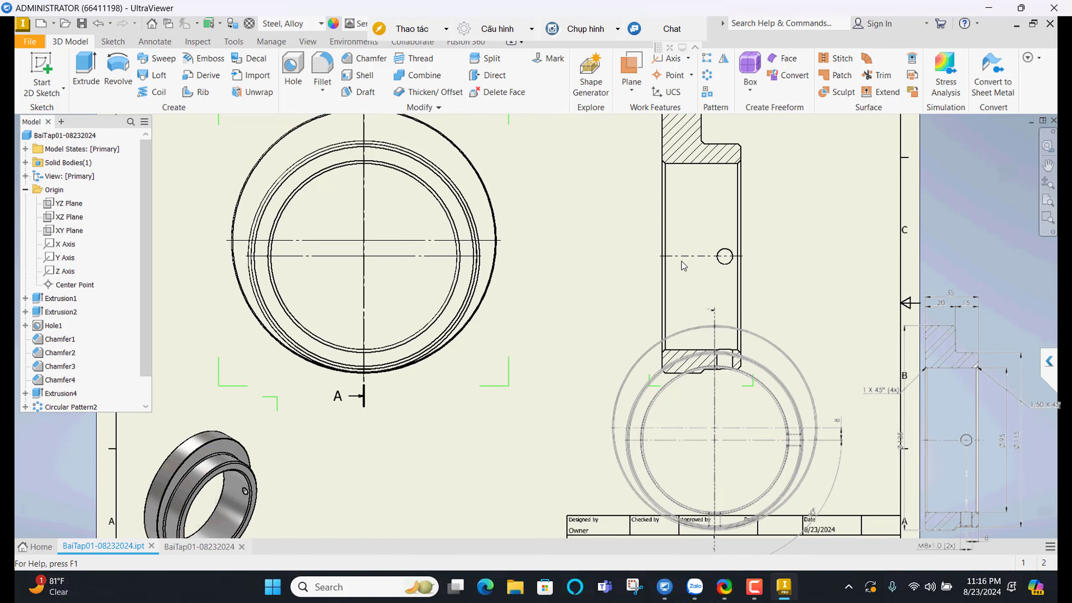
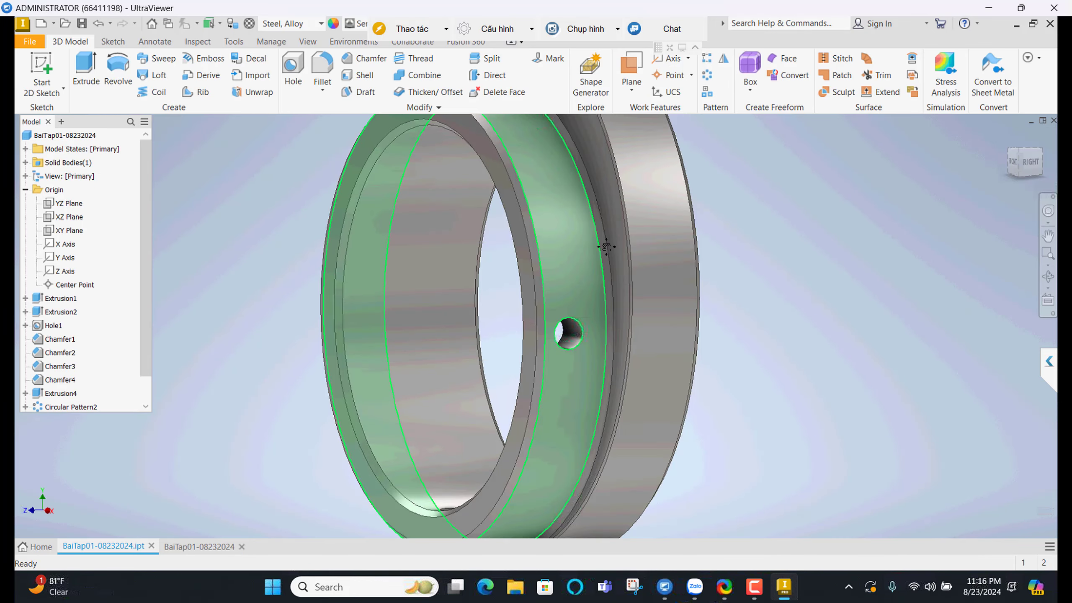
Thread the first radial hole in the ring with an M8x1 metric thread
middle_drag(606, 240, 618, 222)
scroll(610, 240, down, 3)
click(421, 59)
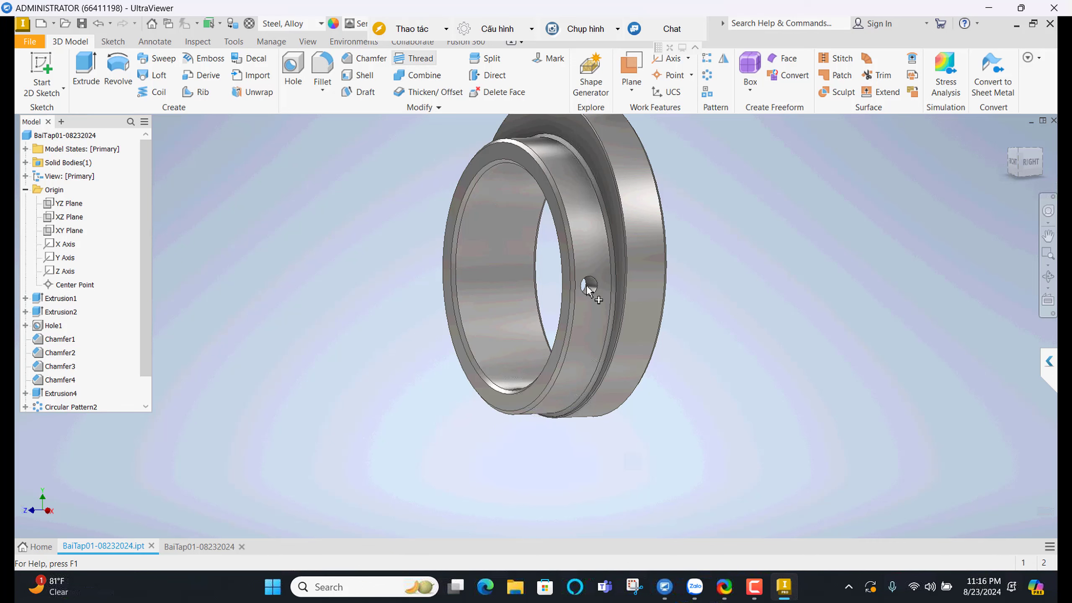
scroll(589, 290, down, 3)
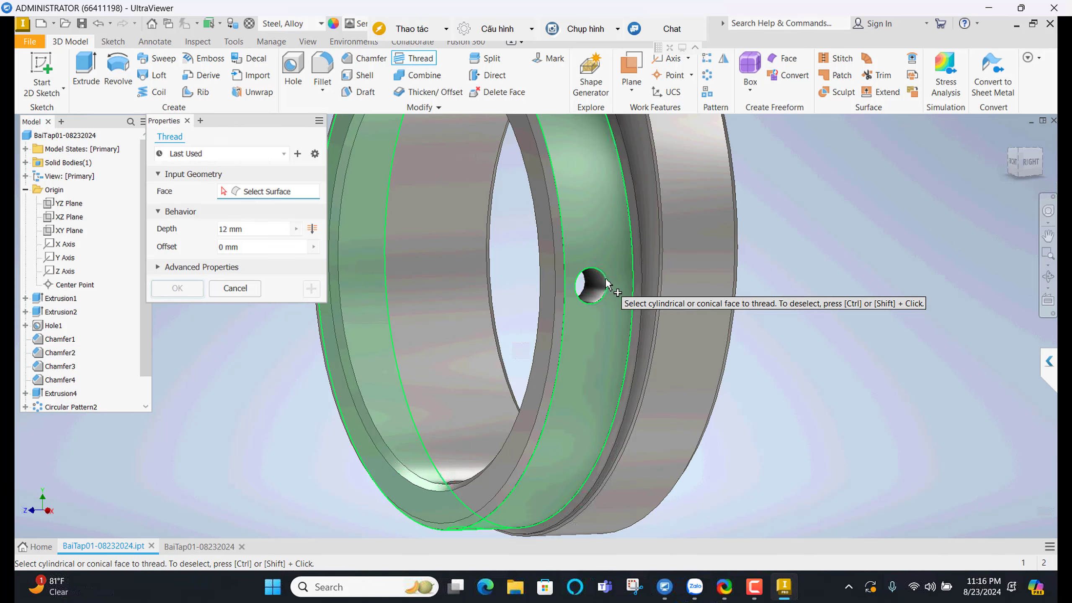
click(593, 285)
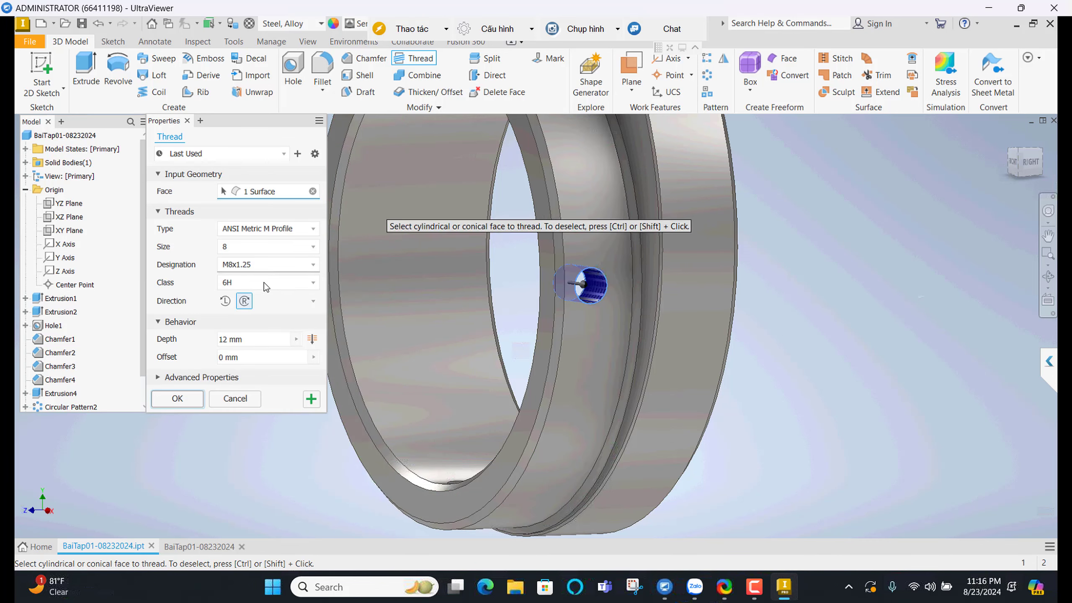
click(262, 264)
key(Return)
click(186, 402)
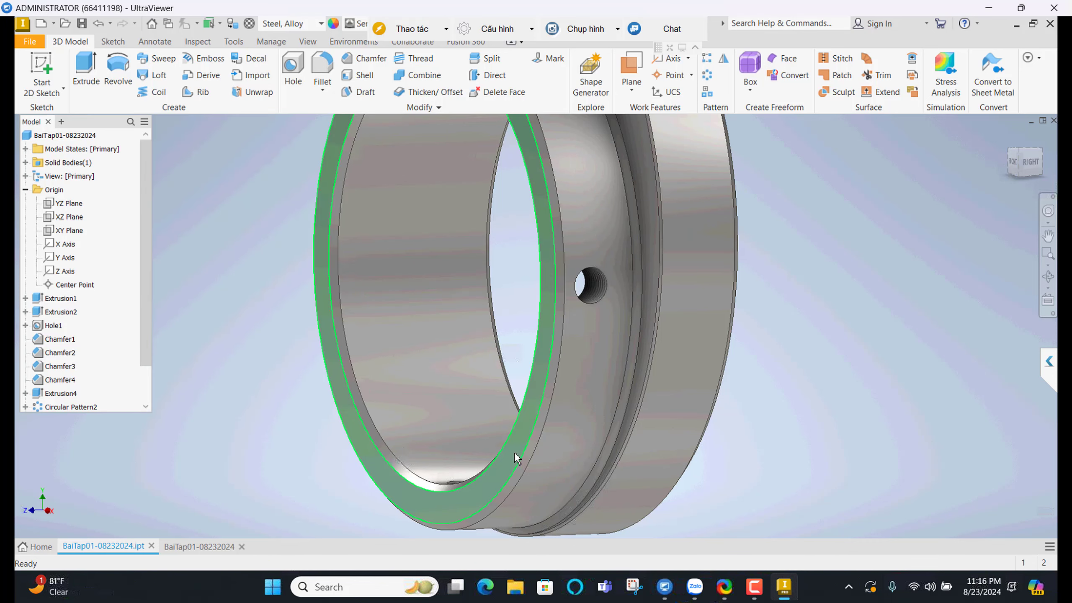
Apply the same M8x1 thread to the second radial hole
shift+middle_drag(508, 460, 468, 146)
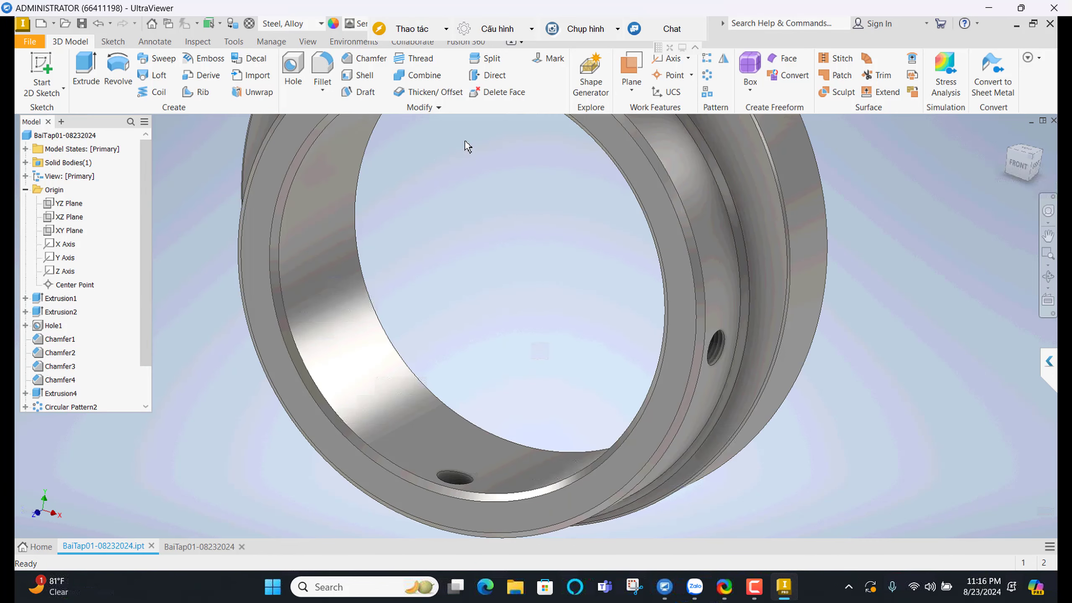
click(426, 59)
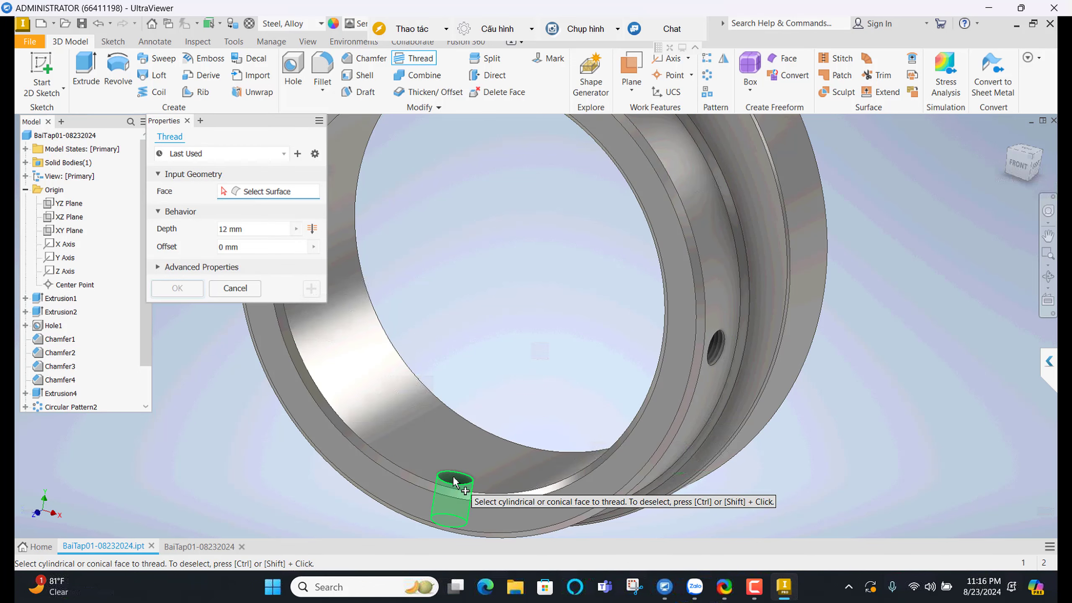
click(454, 481)
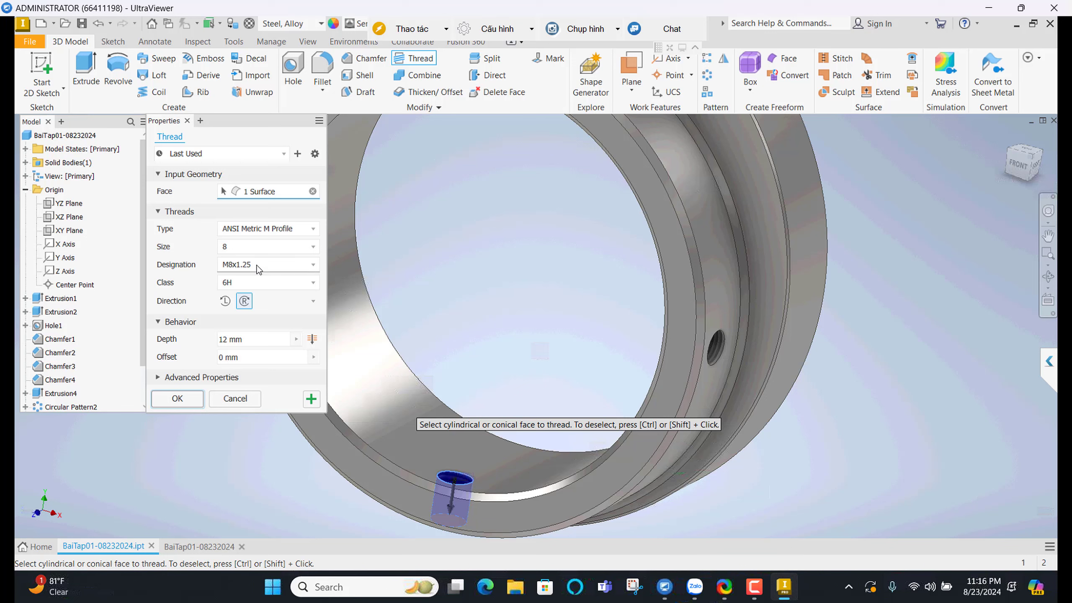
click(259, 265)
click(247, 296)
click(177, 399)
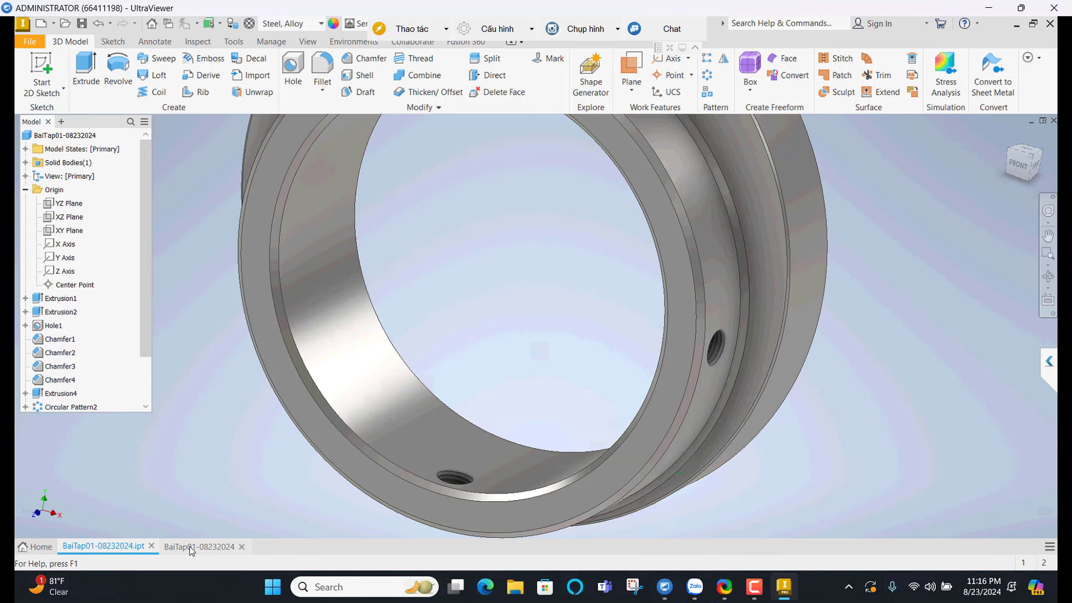
Switch to the ring's drawing sheet and frame its views
click(202, 546)
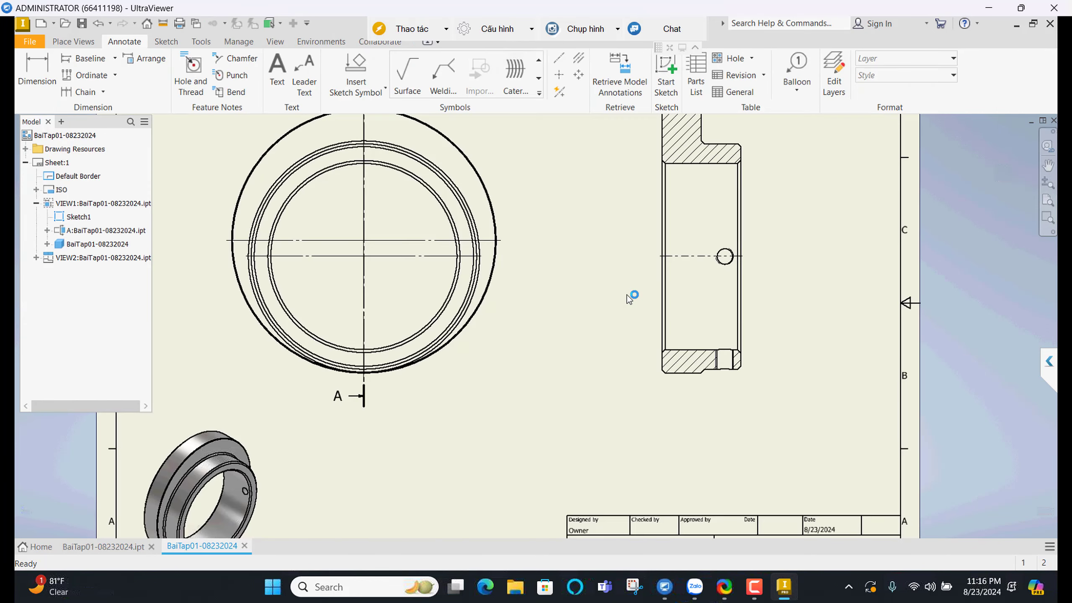
middle_drag(747, 253, 716, 263)
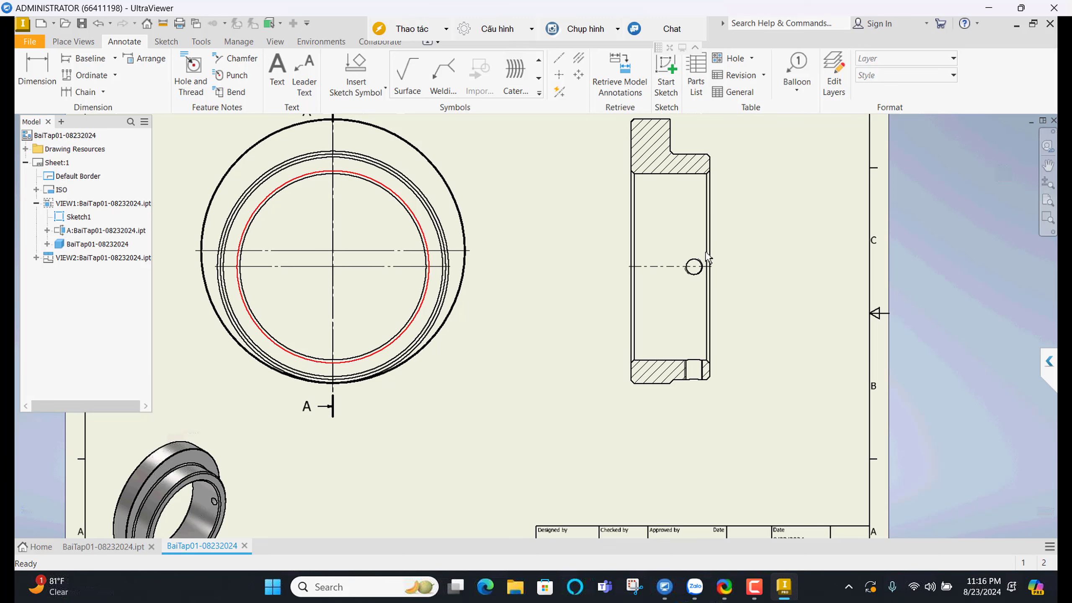
scroll(695, 370, up, 3)
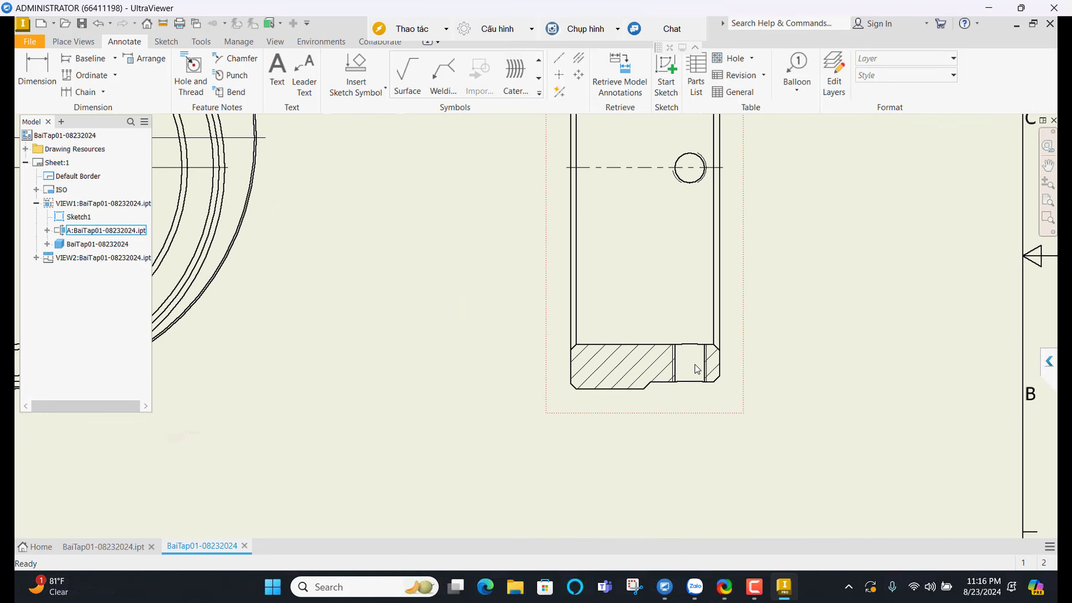
scroll(698, 368, down, 3)
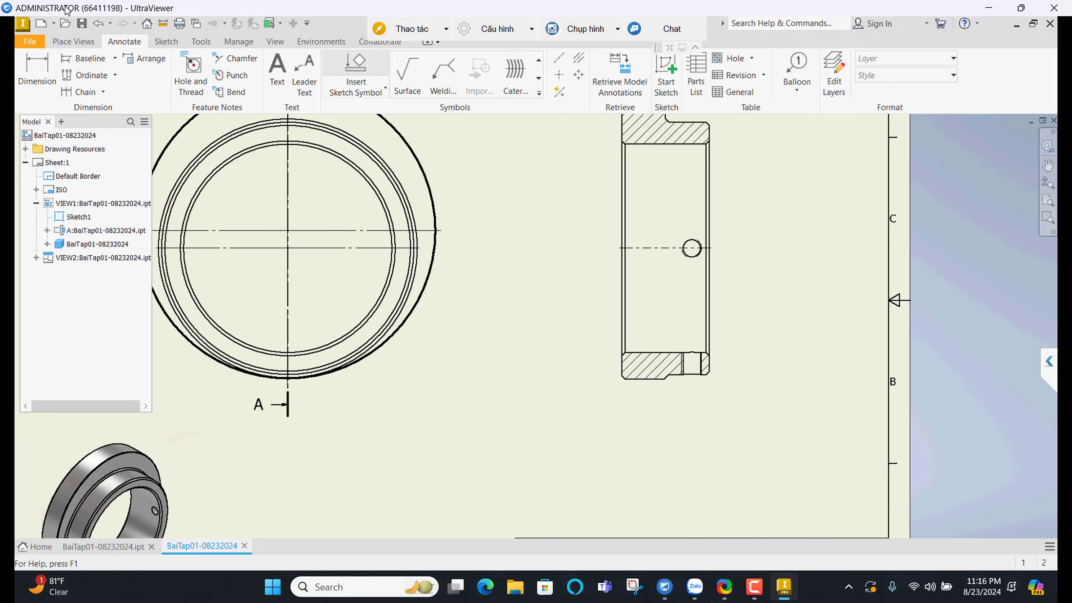
Add a center mark on the small hole and a centerline through the threaded hole
click(559, 74)
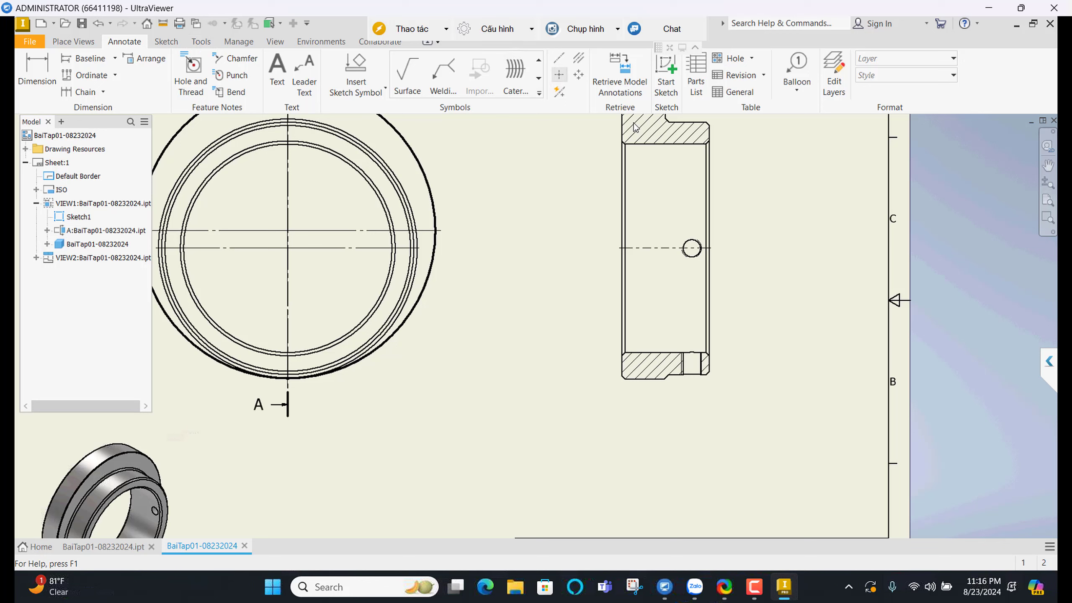
click(693, 250)
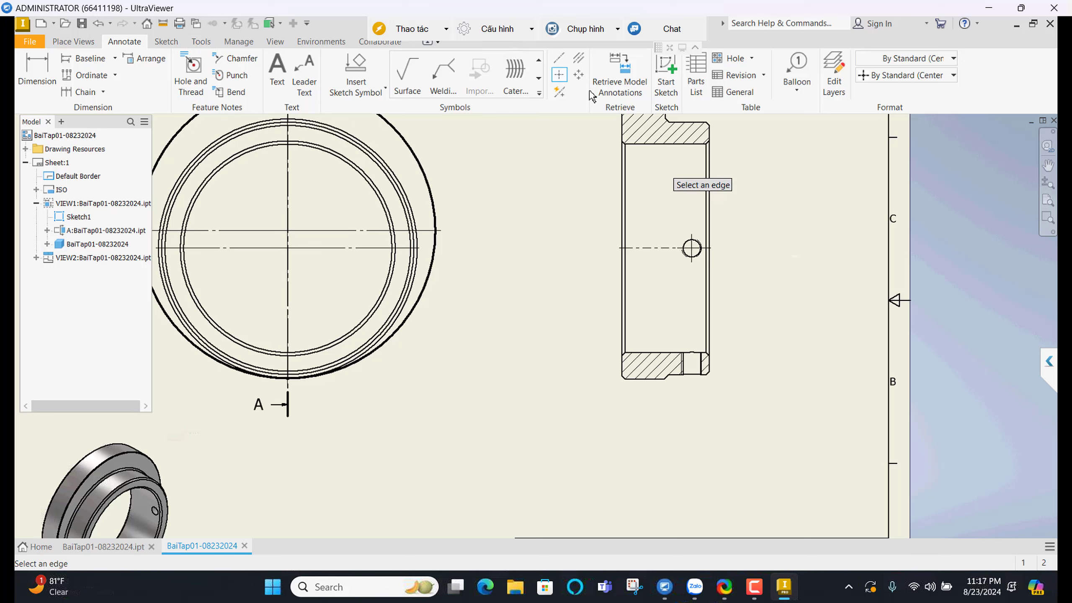
key(Escape)
key(Return)
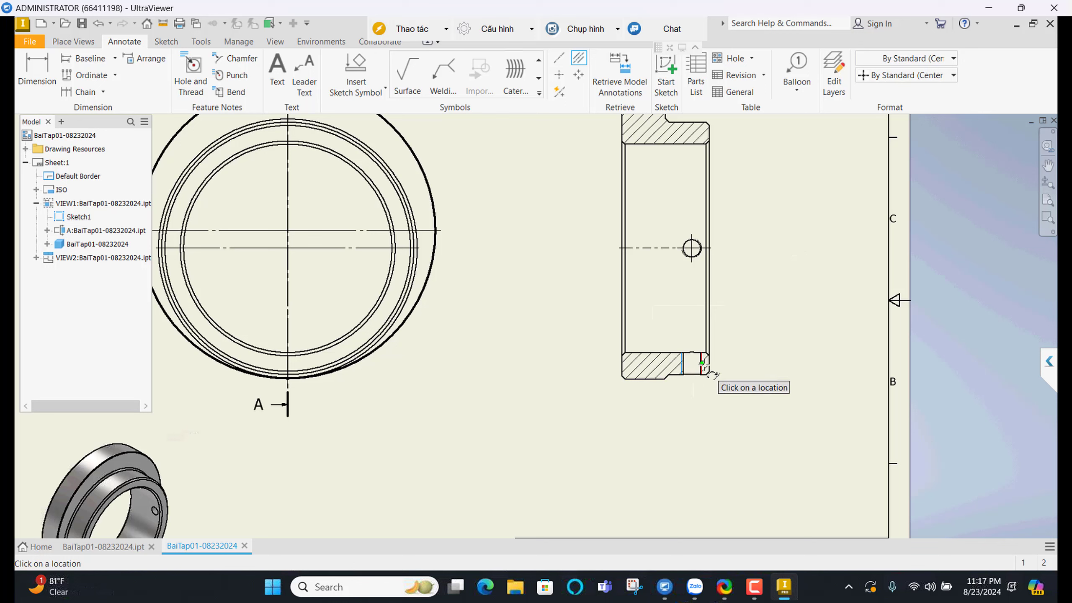
key(Escape)
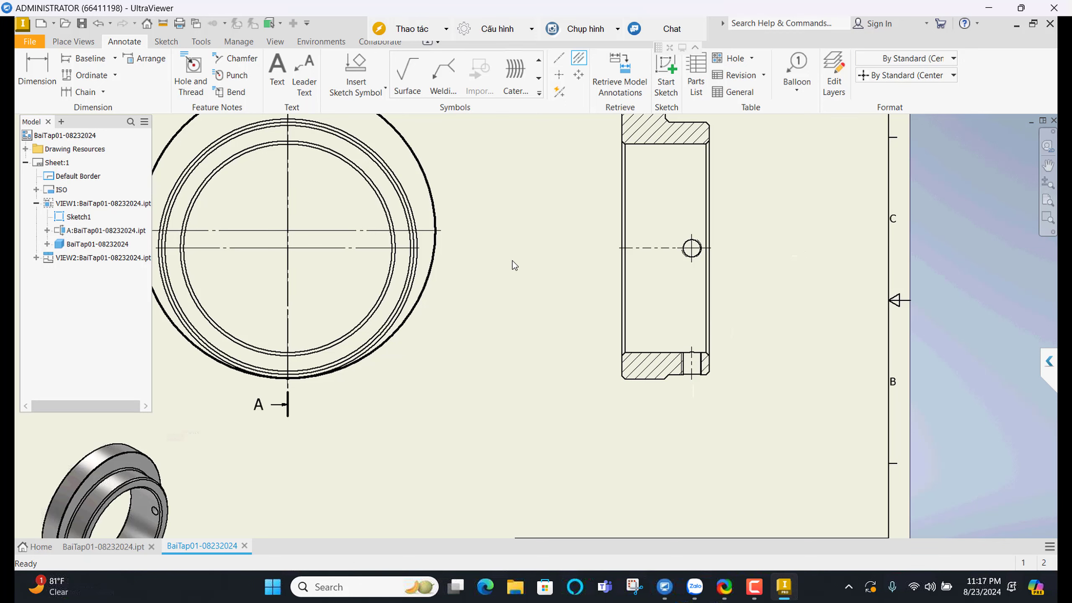
Set Default (ISO) linear and alternate-unit precision to 0 decimals and save the style
click(244, 44)
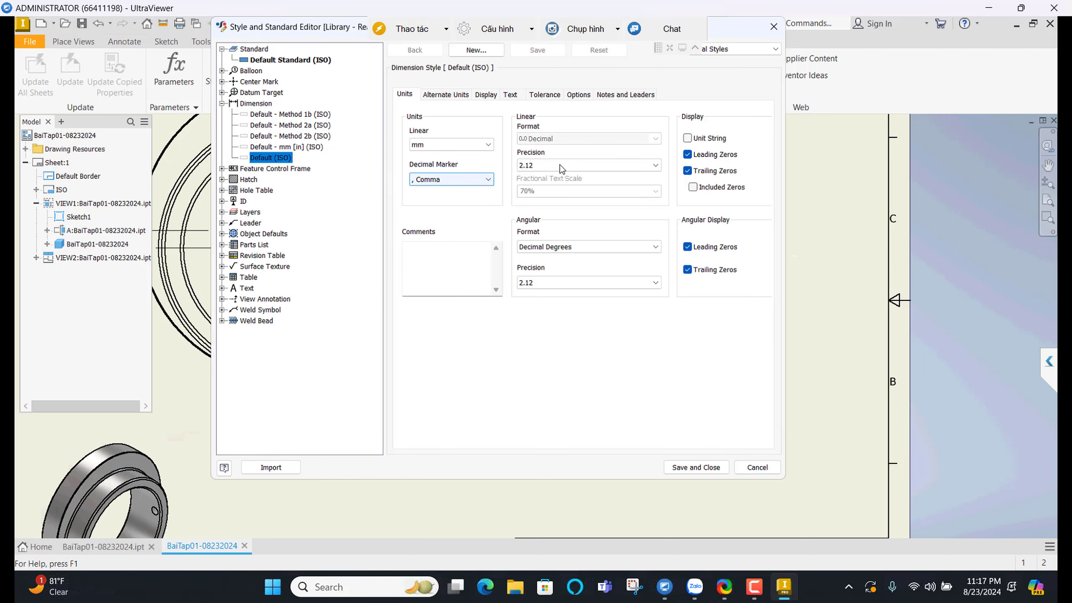
click(562, 167)
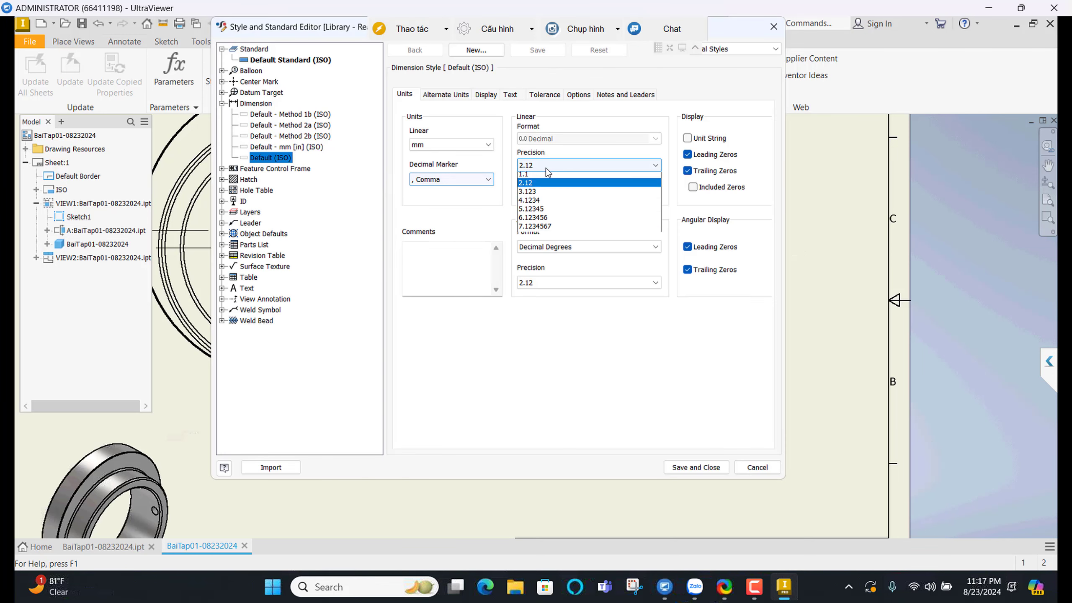
click(699, 487)
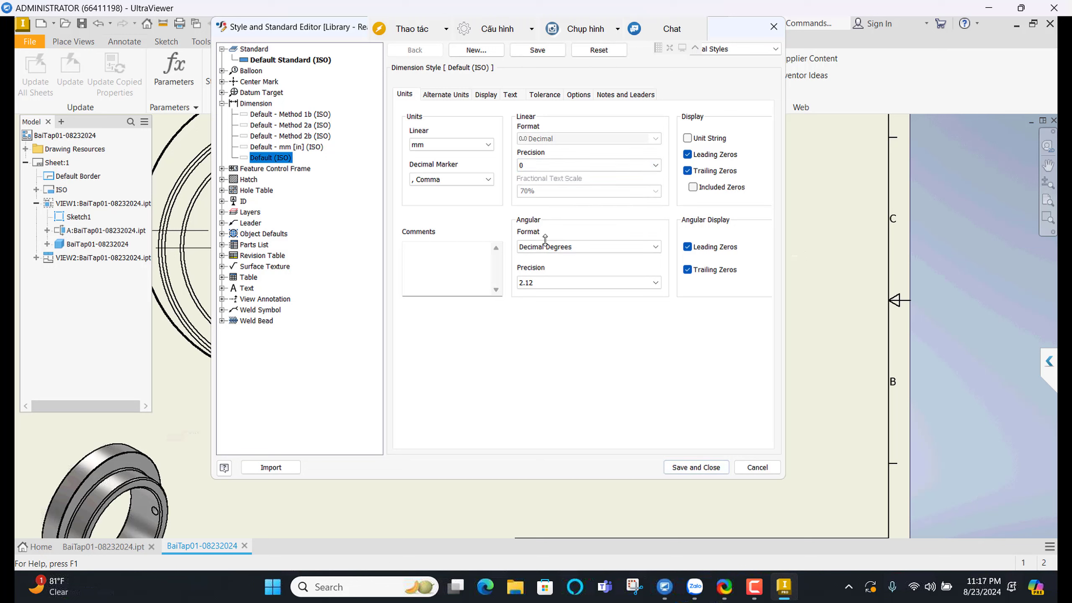
click(446, 94)
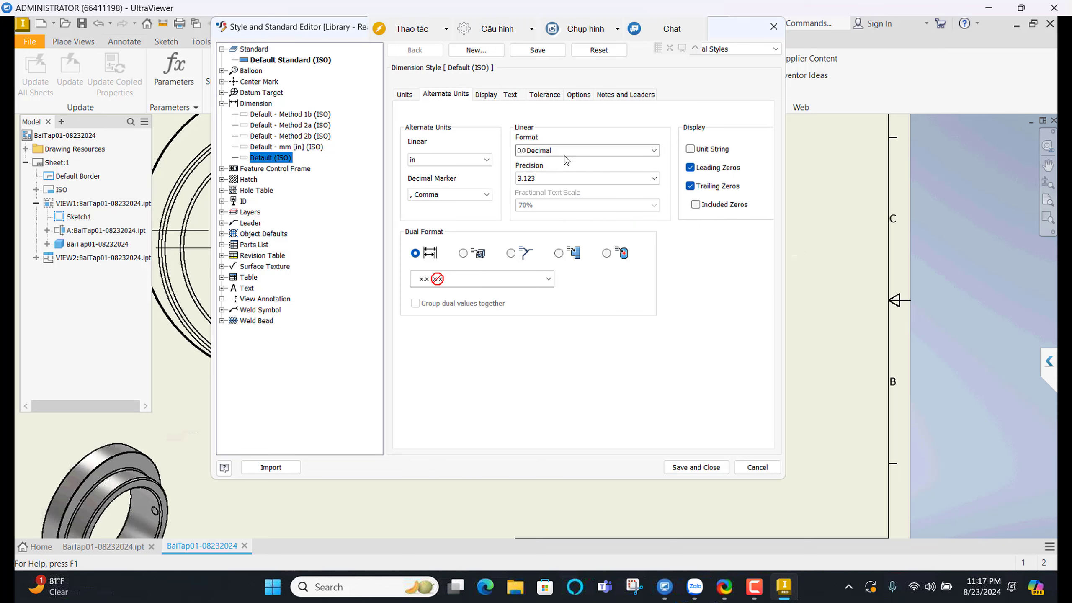
click(561, 175)
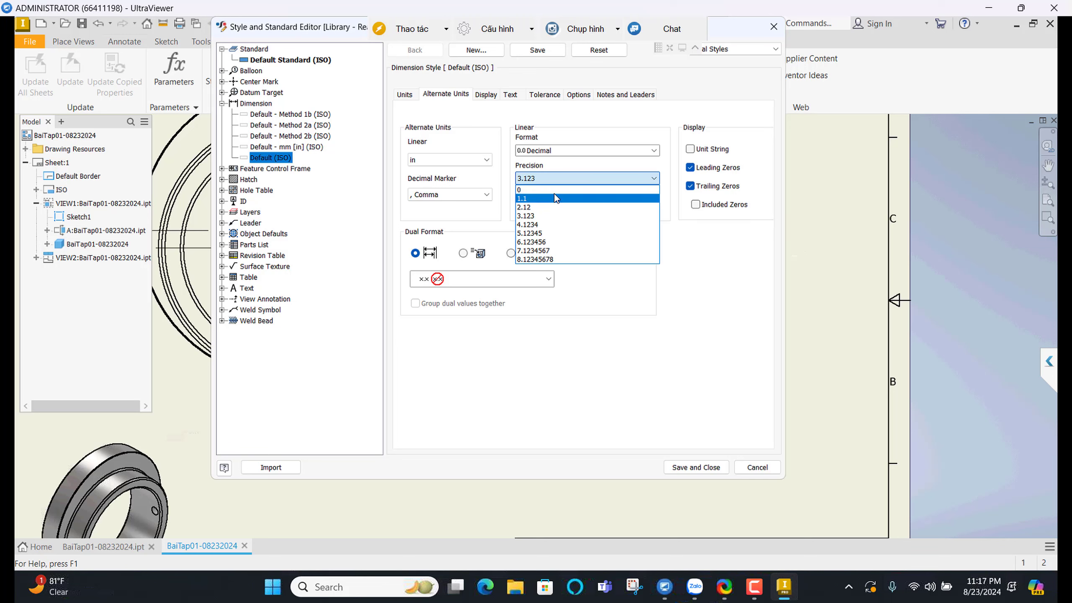
click(555, 195)
click(544, 179)
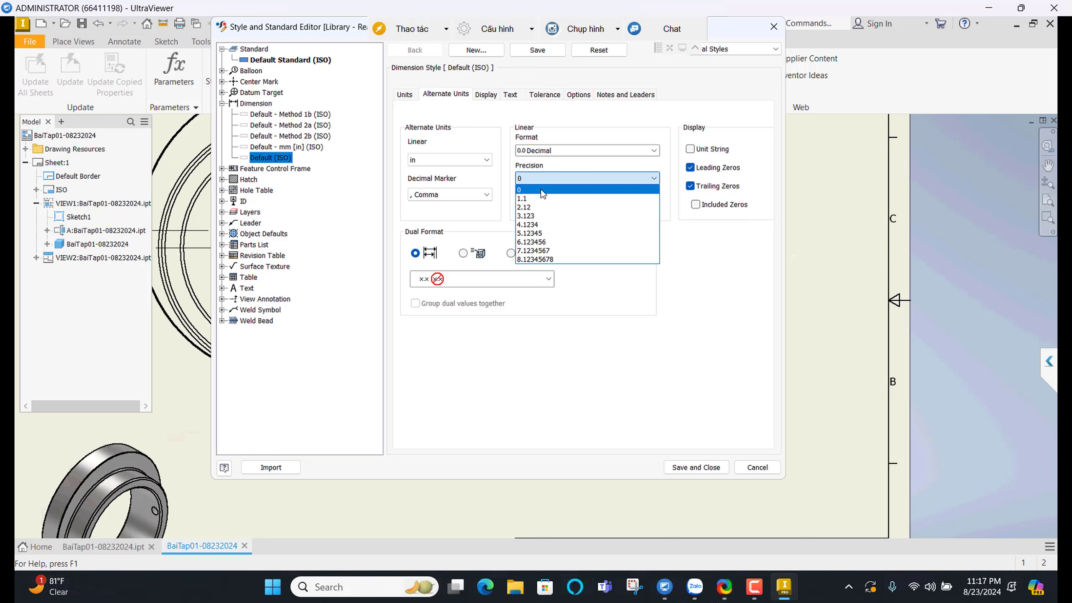
click(541, 189)
click(696, 467)
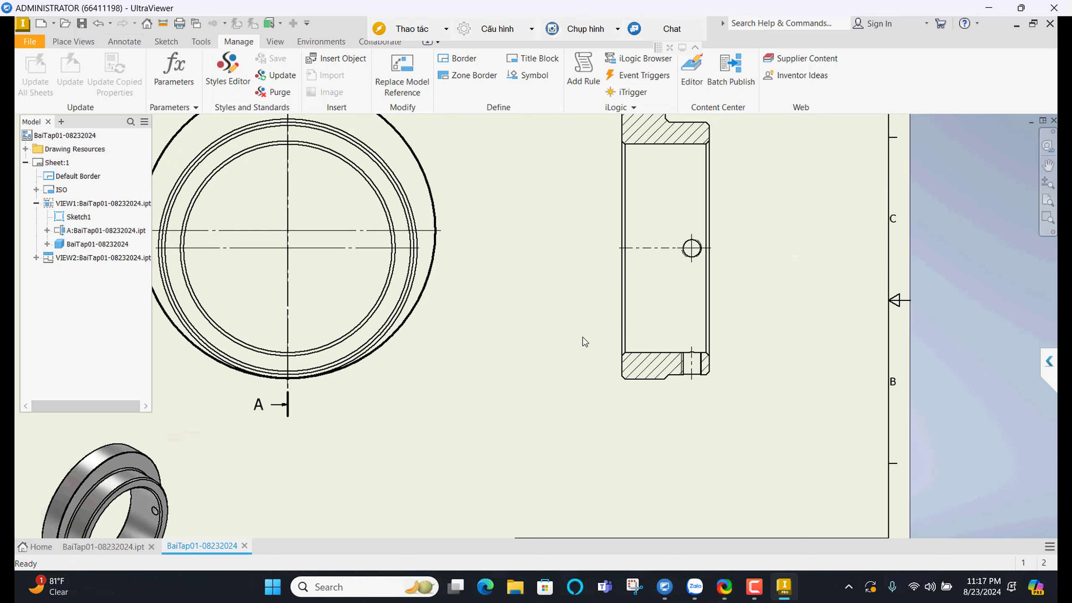
middle_drag(498, 311, 566, 335)
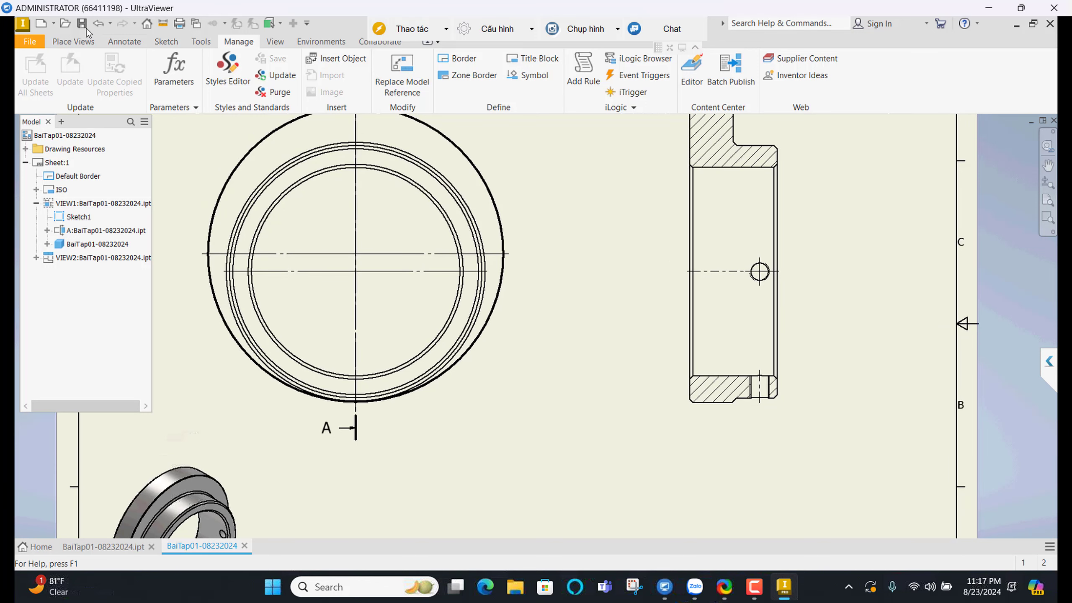
Dimension the plan view with the 90,00° angle between hole centerlines and an 8 offset
click(118, 46)
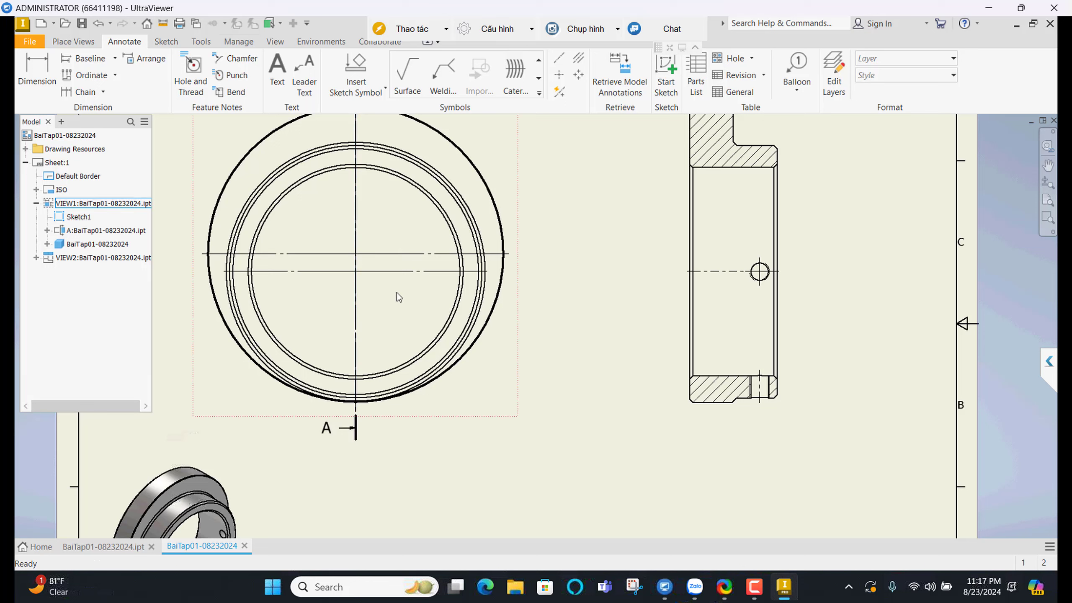
click(38, 71)
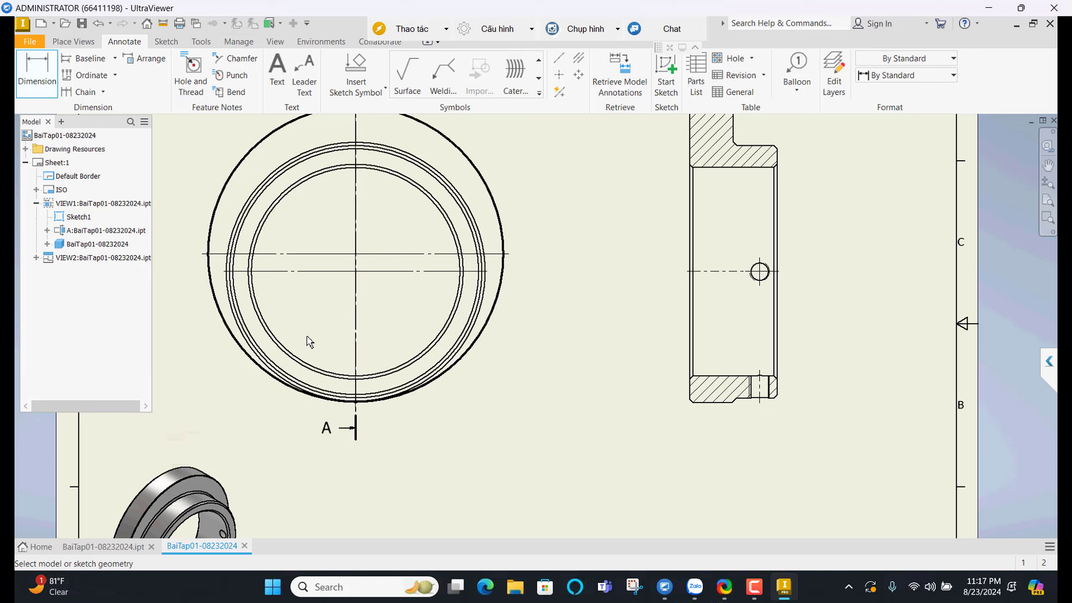
click(403, 285)
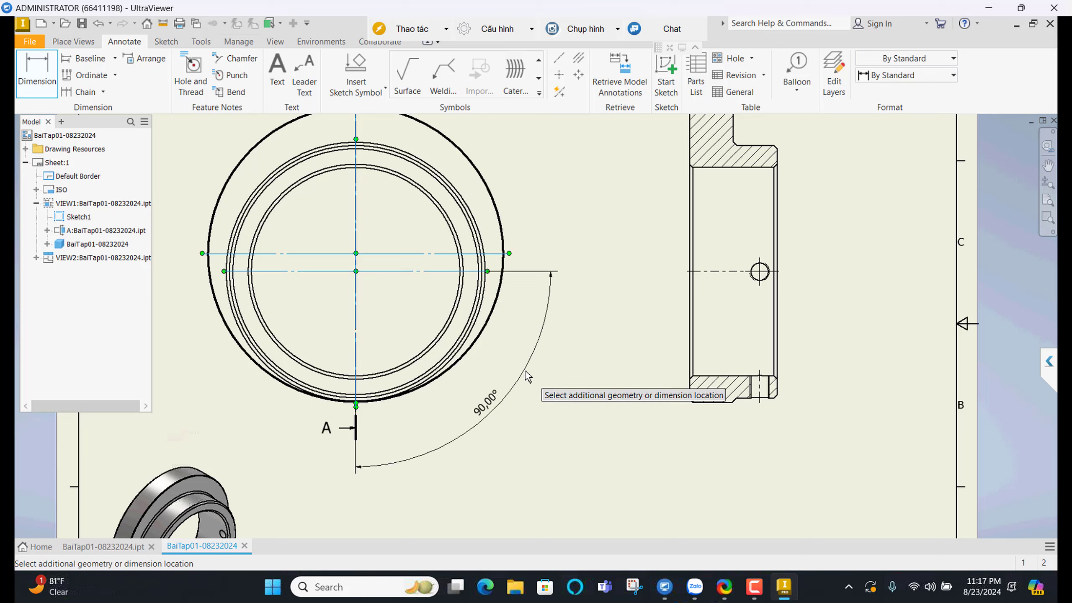
click(504, 399)
click(458, 270)
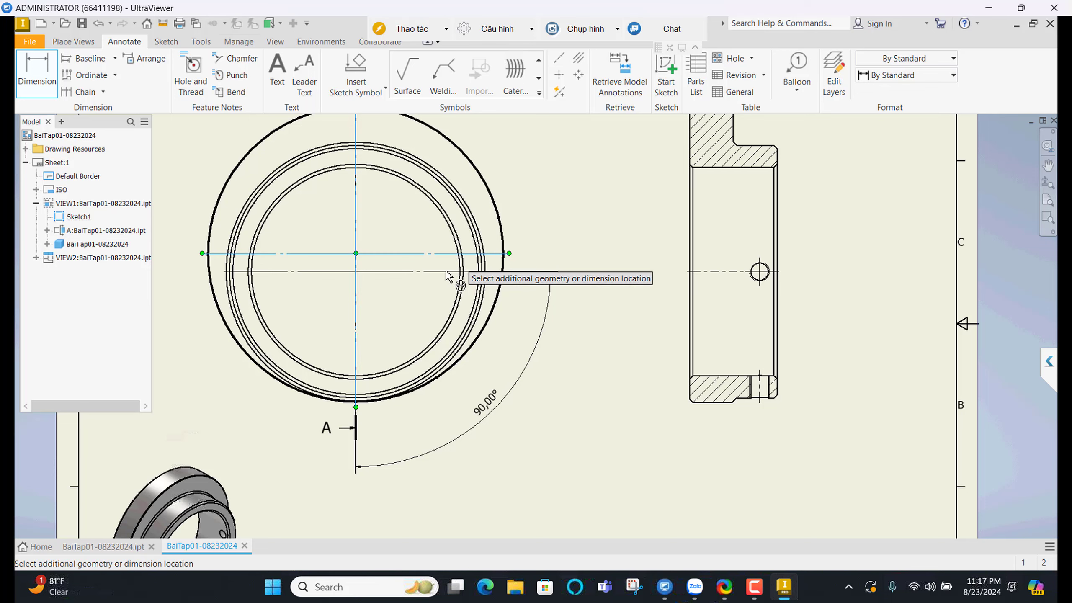
click(577, 260)
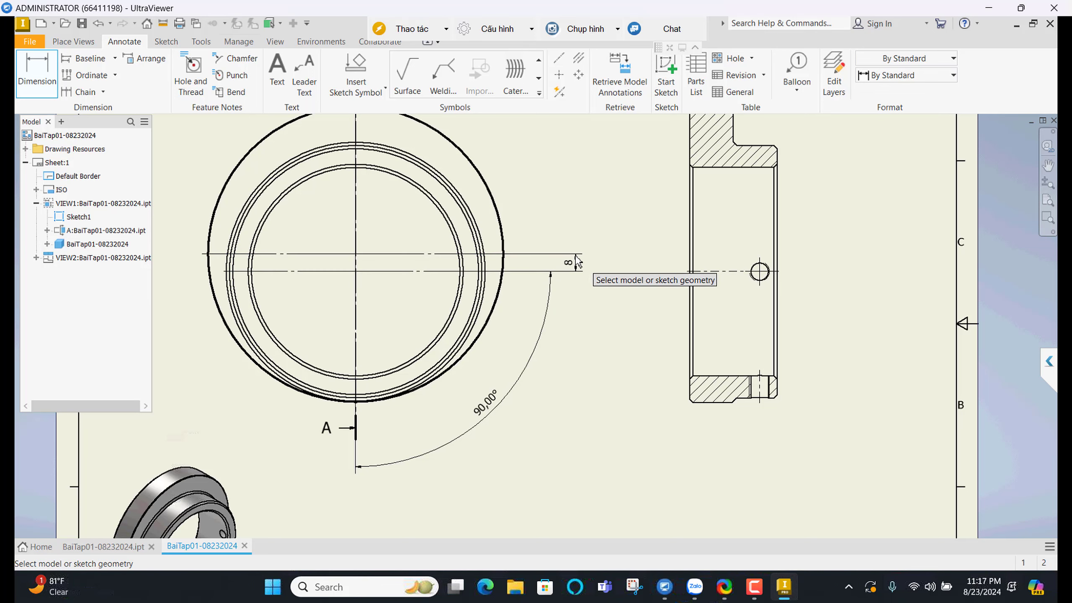
Add the Ø135 outer diameter and the 8 hole offset to section A-A
middle_drag(666, 292, 558, 352)
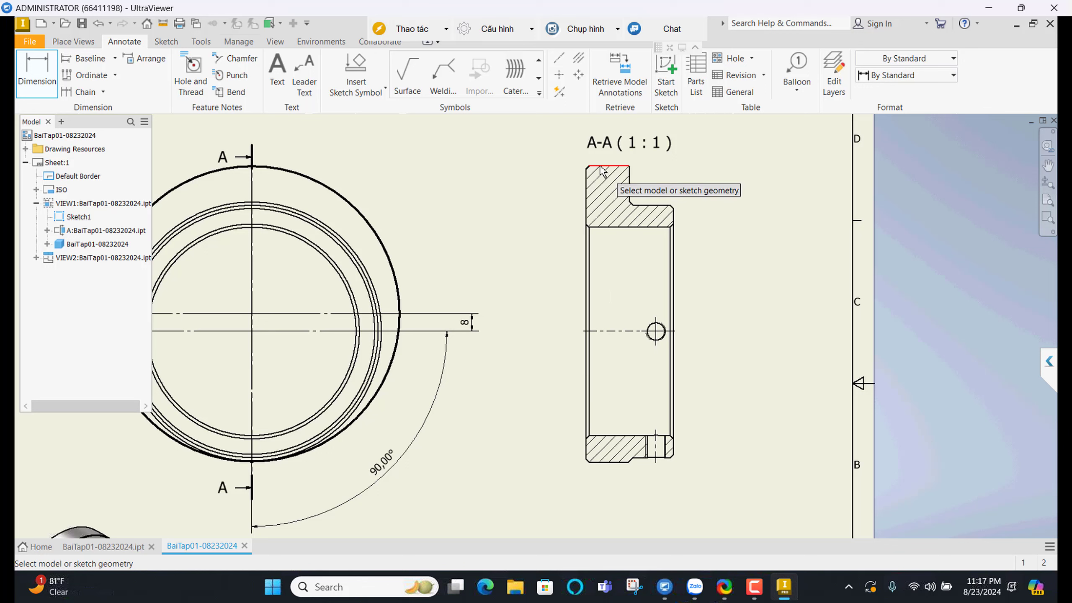
click(603, 166)
click(605, 462)
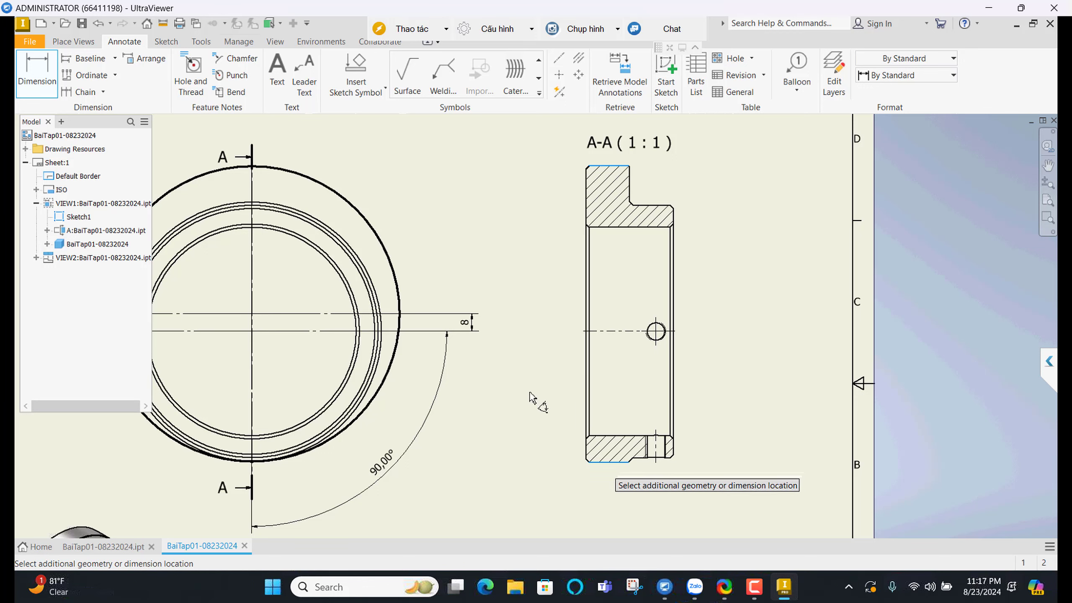
click(528, 393)
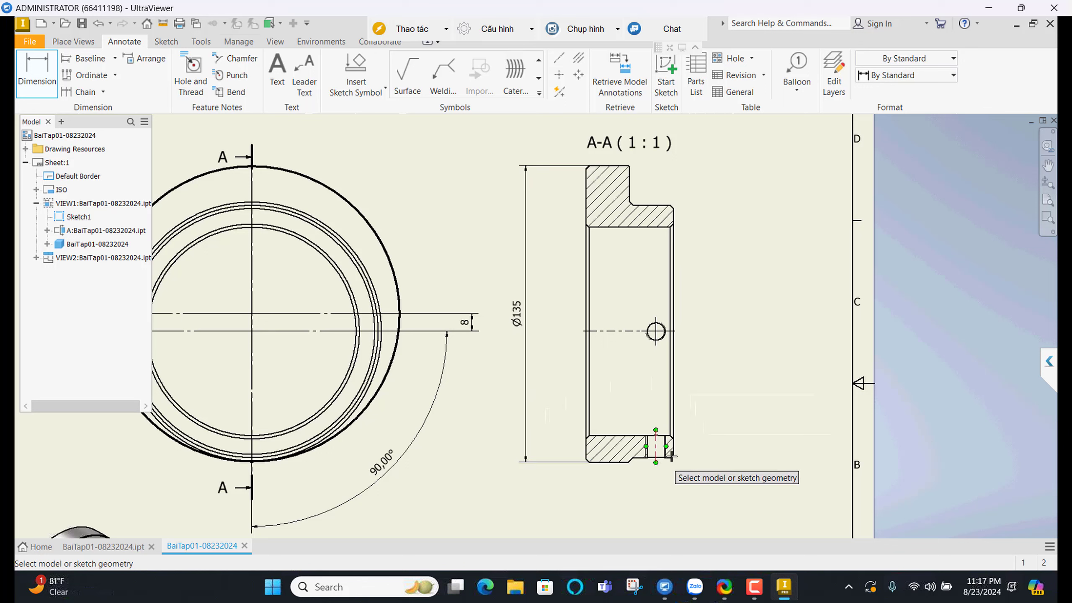
click(656, 448)
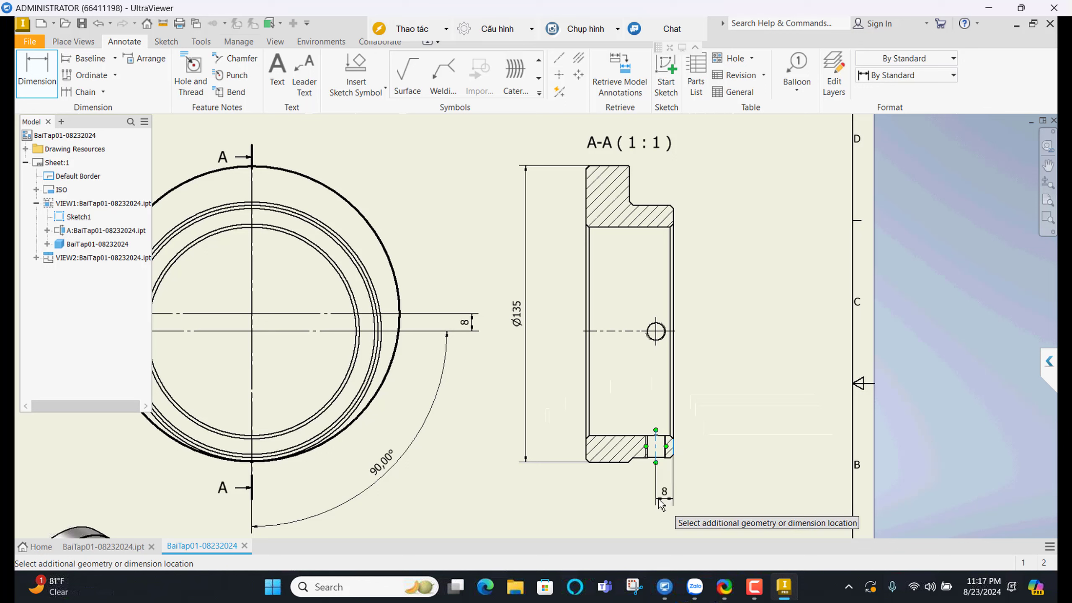
click(661, 503)
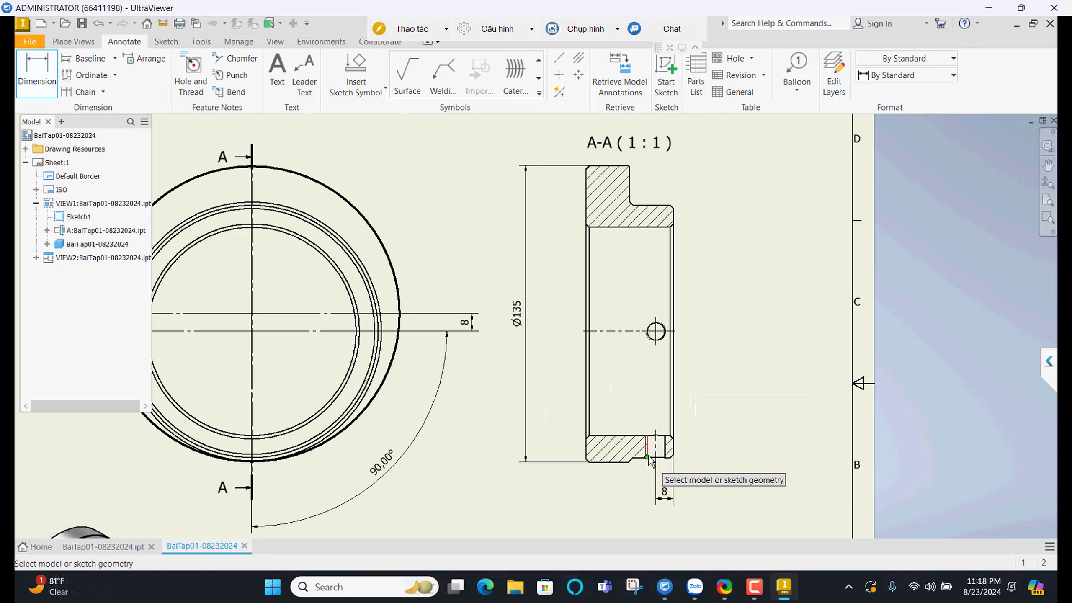
Add the Ø95 bore and Ø115 step diameters to section A-A
click(653, 228)
click(642, 436)
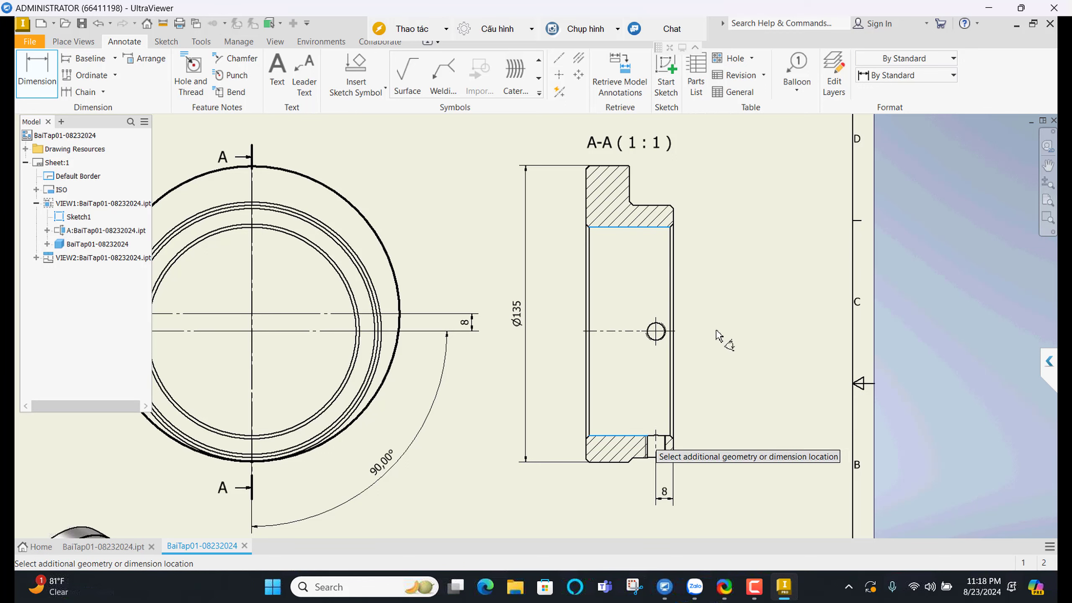
click(720, 335)
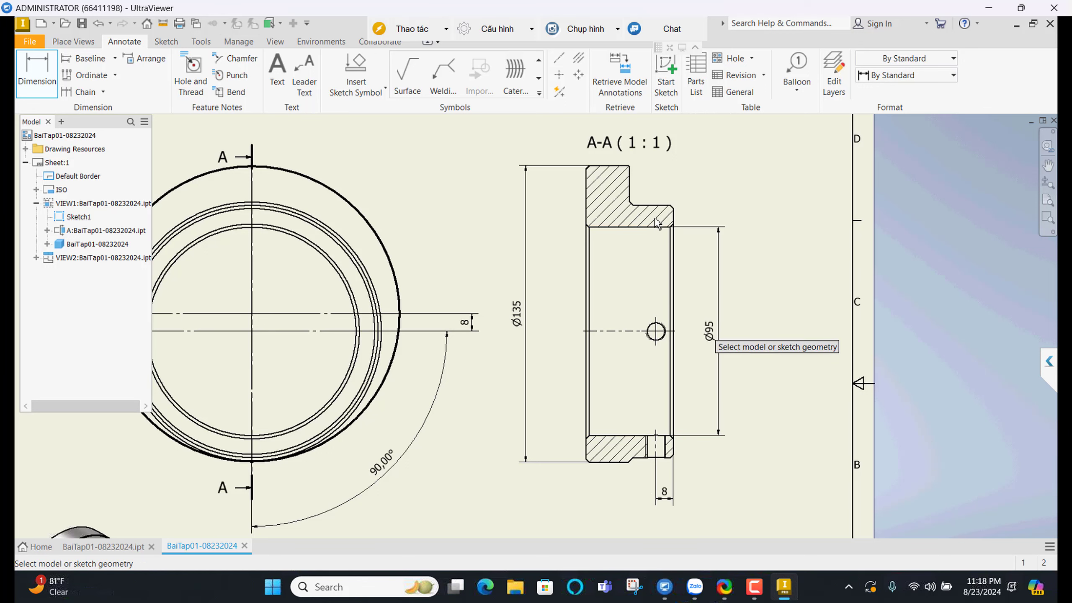
click(663, 207)
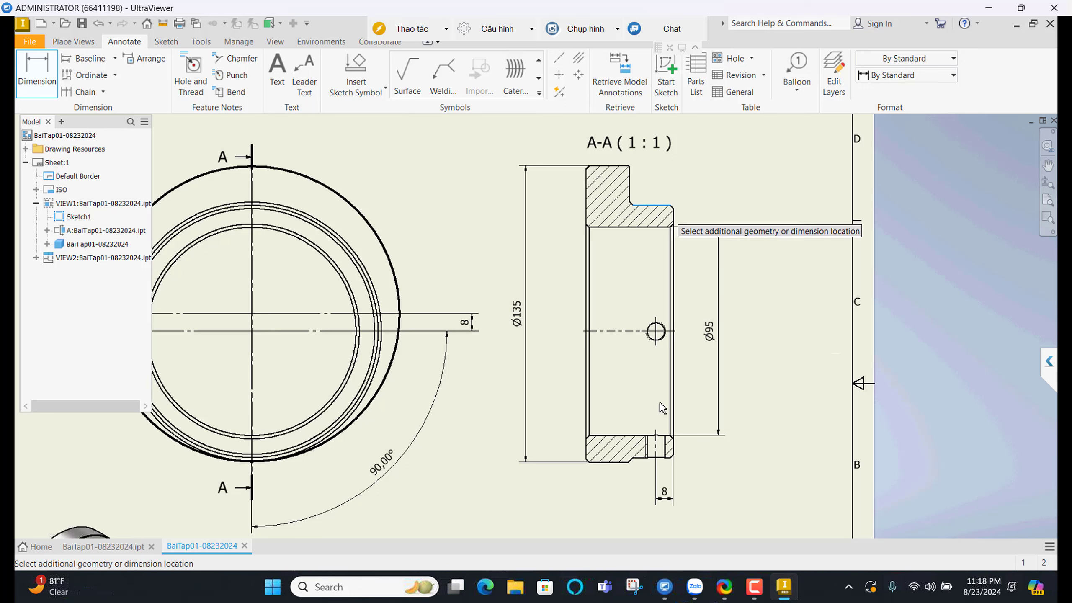
click(641, 463)
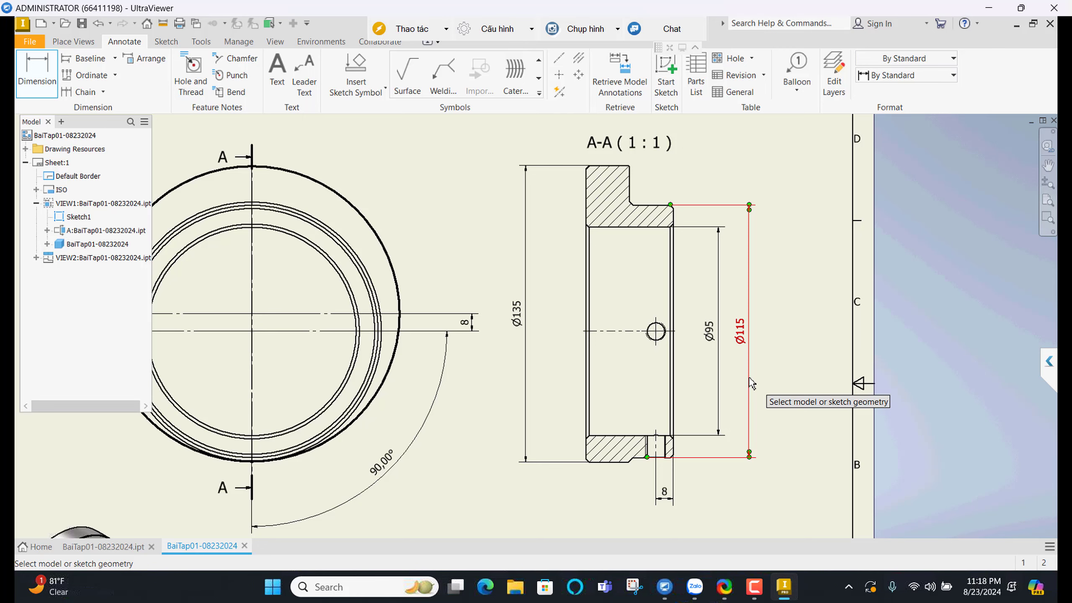
middle_drag(627, 215, 618, 262)
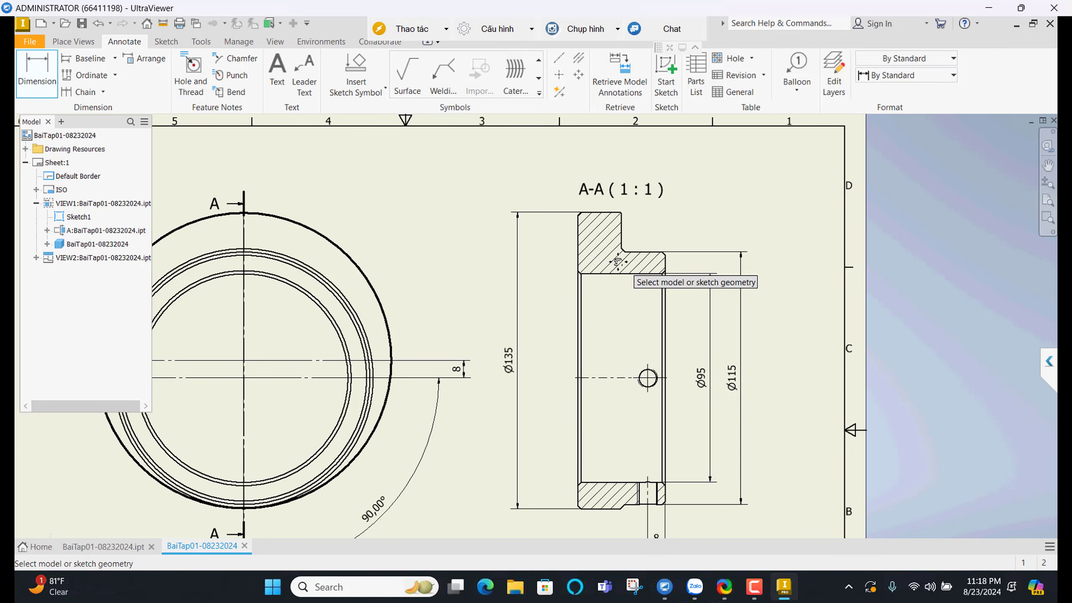
mouse_move(621, 306)
middle_down()
mouse_move(618, 262)
mouse_move(614, 343)
middle_up()
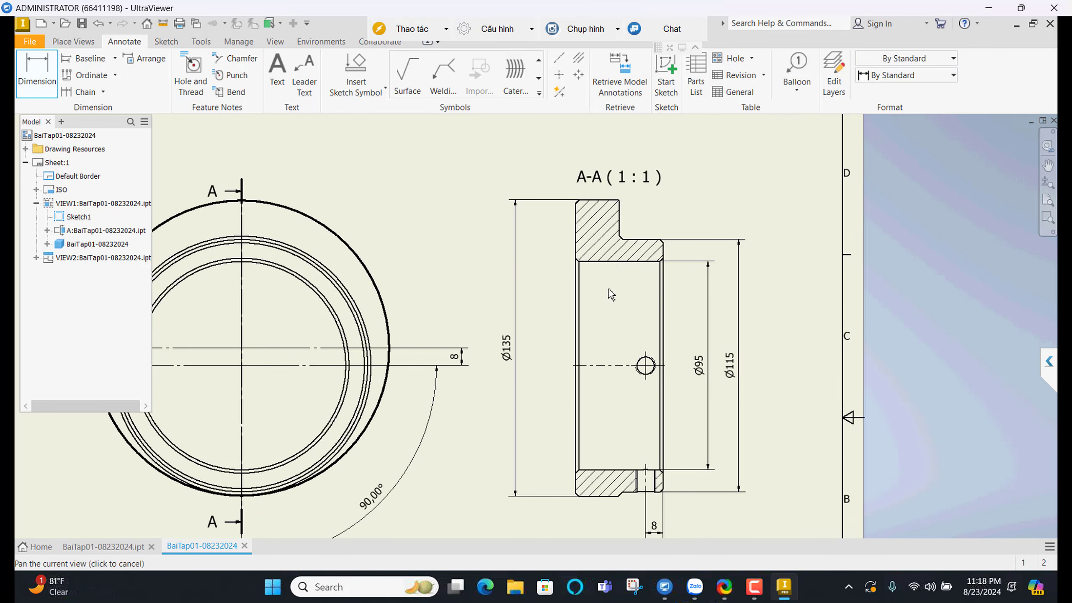
Move the A-A (1:1) label below the section view
key(Escape)
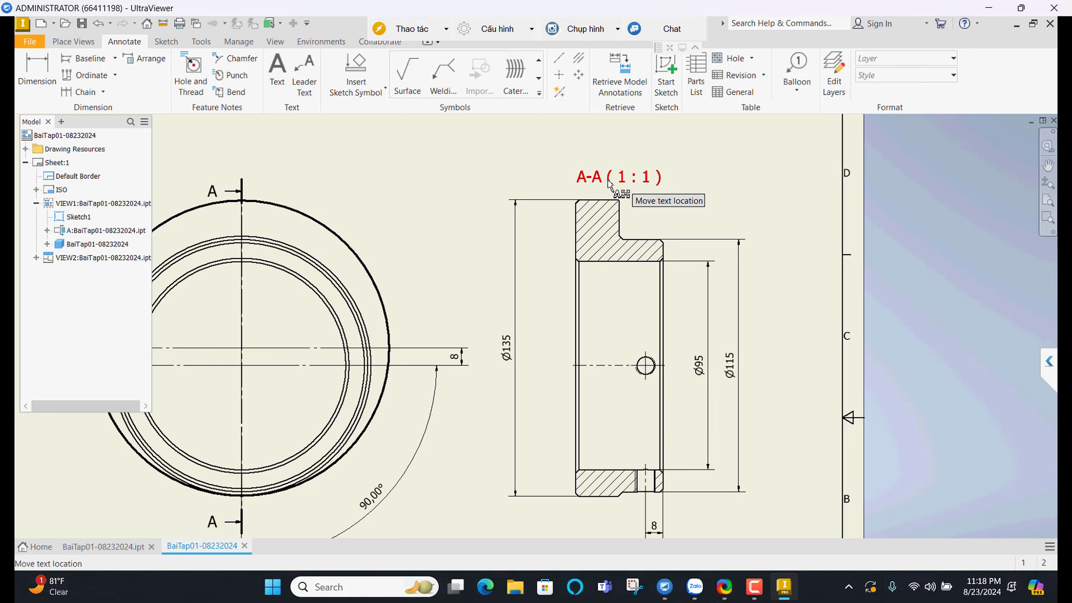
drag(604, 178, 616, 529)
middle_drag(599, 485, 604, 353)
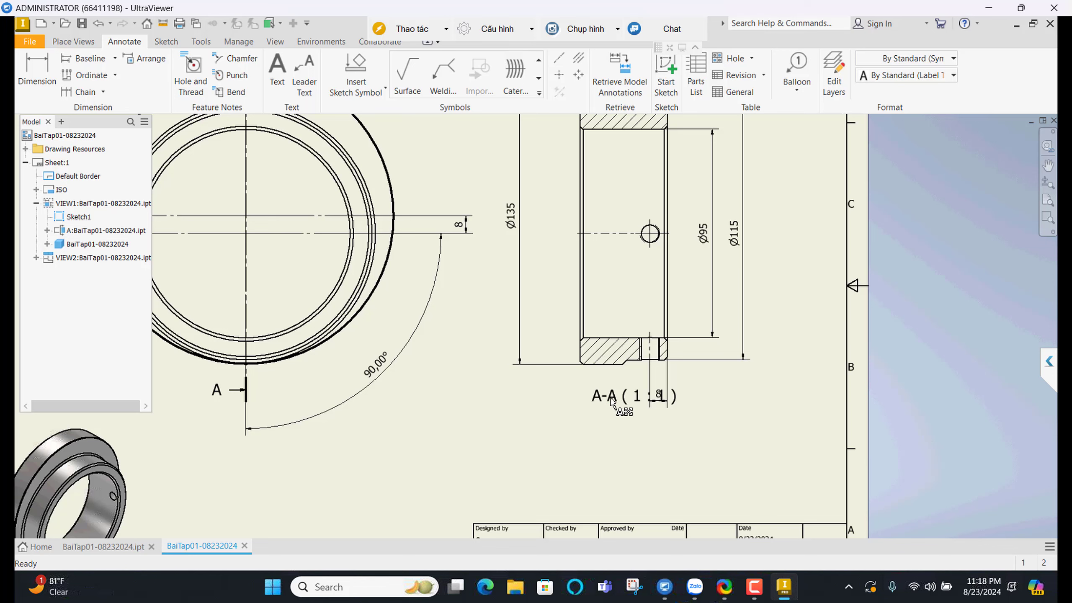
drag(614, 404, 614, 419)
middle_drag(647, 425, 655, 491)
middle_drag(639, 248, 638, 315)
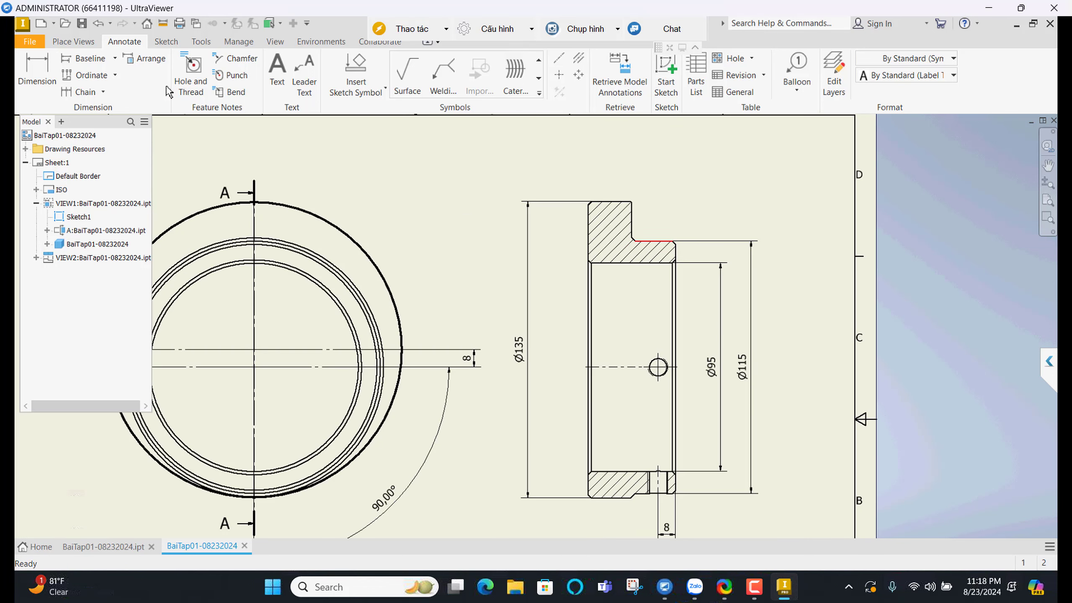
Add two 20 width dimensions across the top of section A-A
click(31, 79)
key(d)
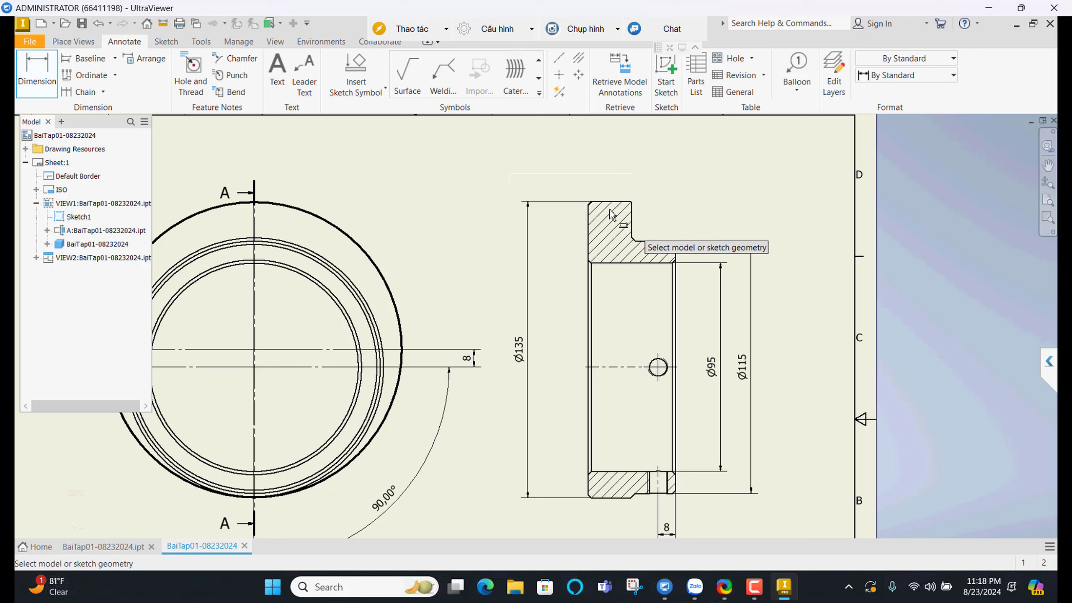
click(628, 234)
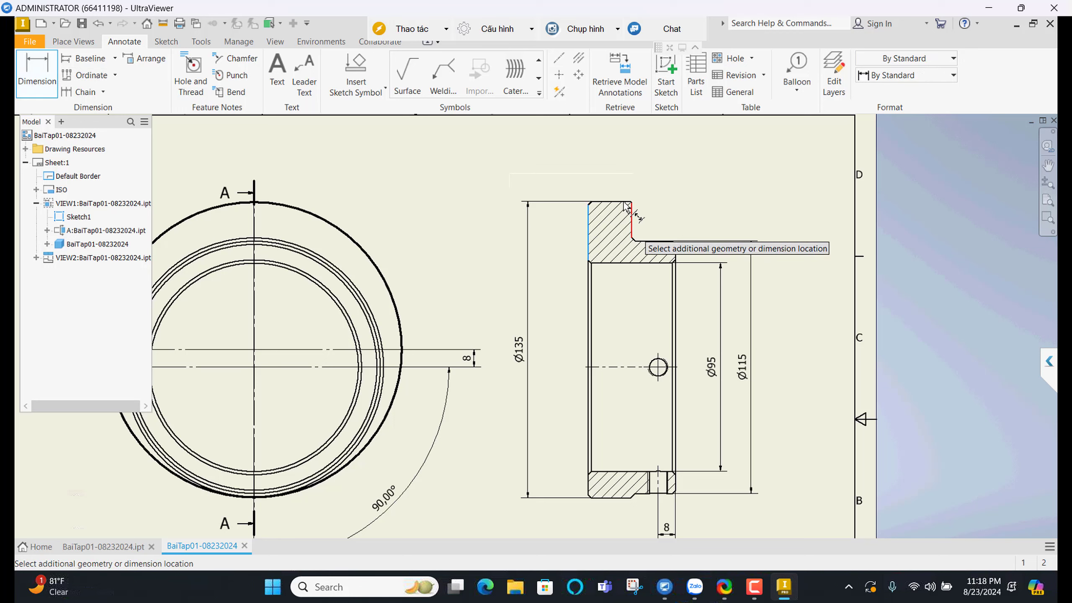
click(624, 188)
click(632, 228)
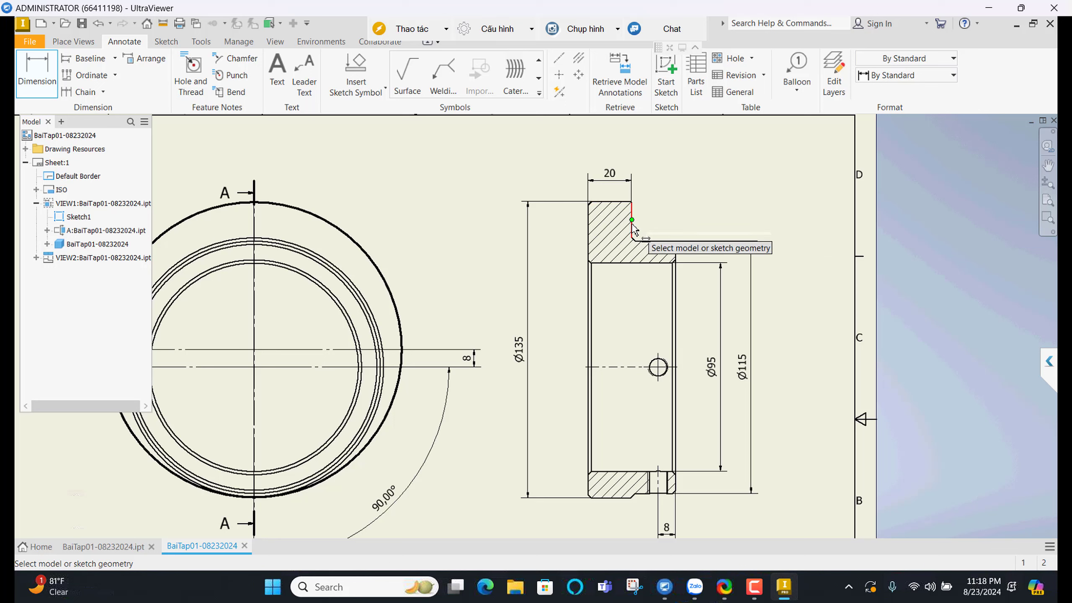
click(677, 255)
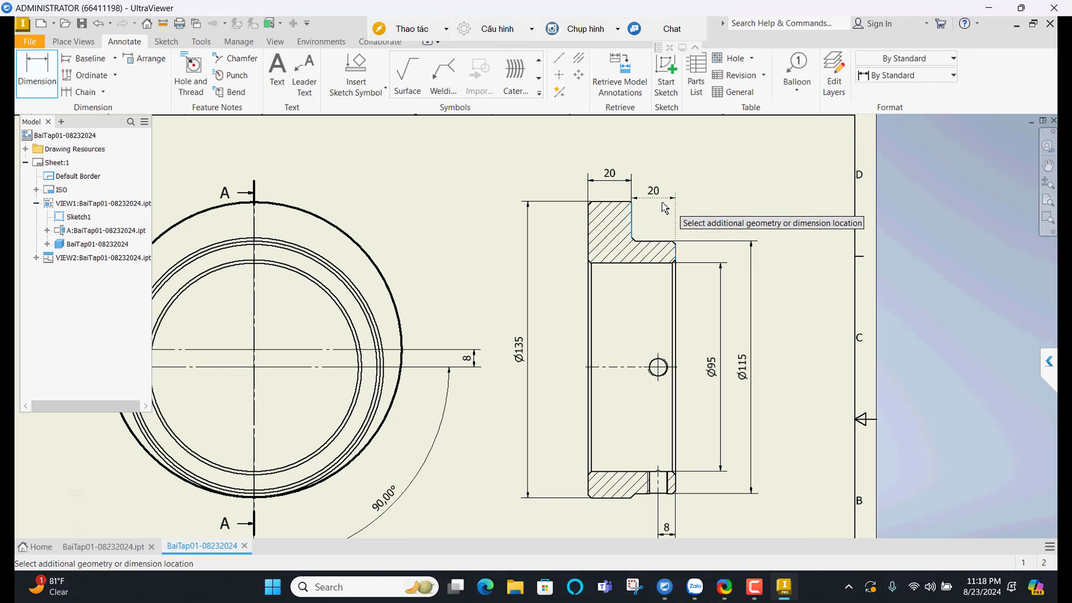
click(665, 207)
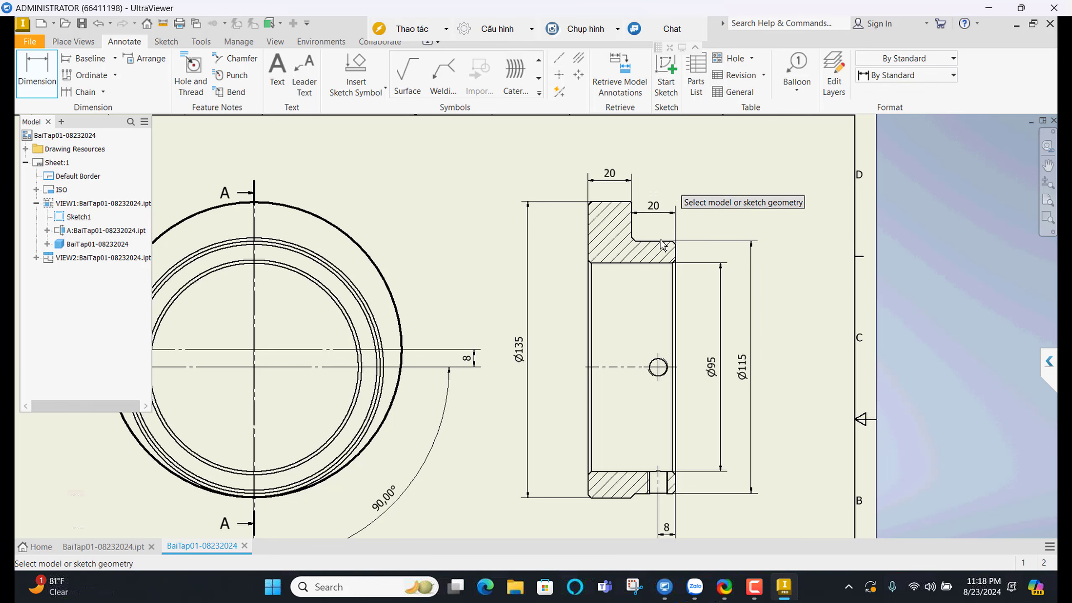
middle_drag(671, 186, 667, 245)
key(Escape)
Add the 40 overall width dimension above section A-A
click(47, 79)
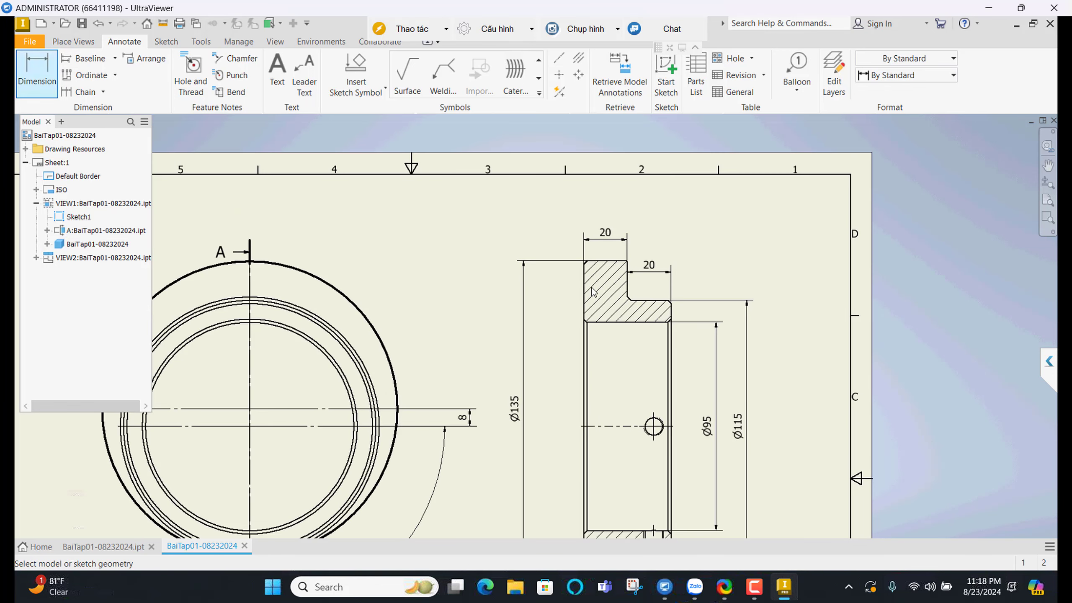
click(585, 296)
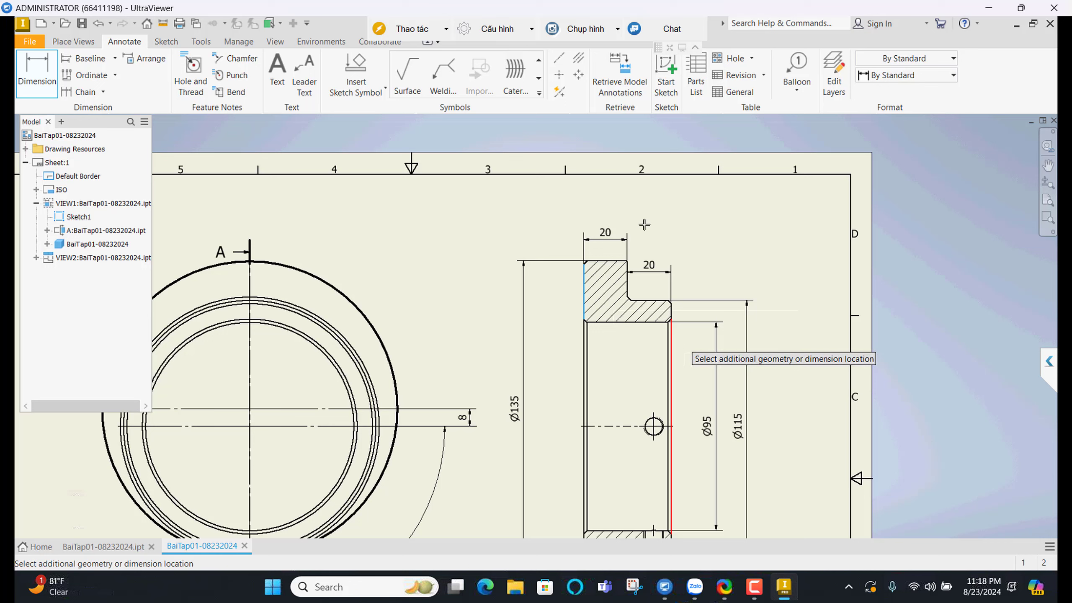
click(672, 337)
click(629, 215)
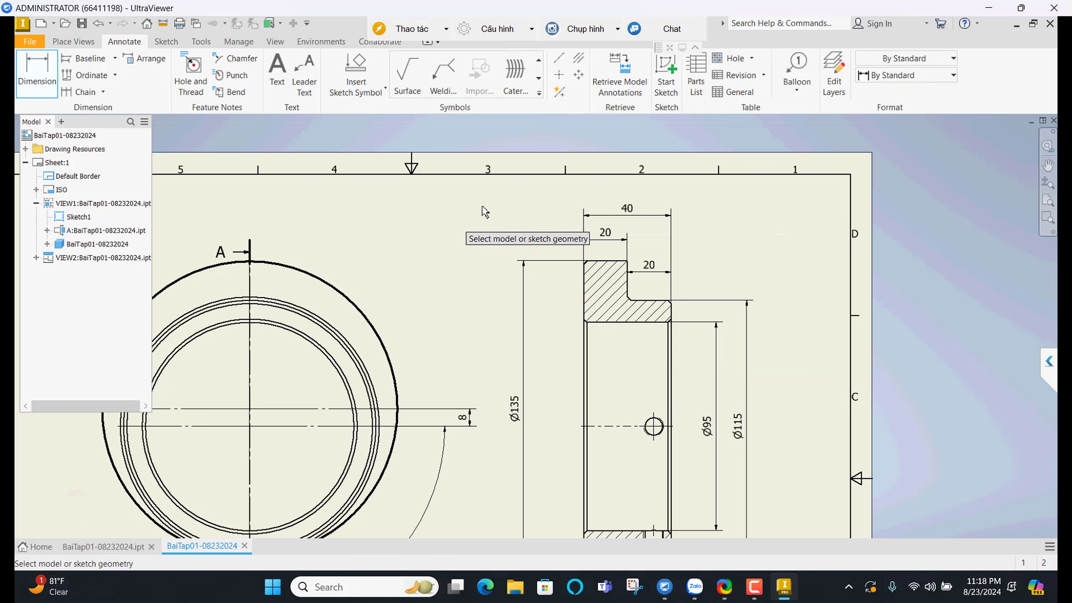
key(Escape)
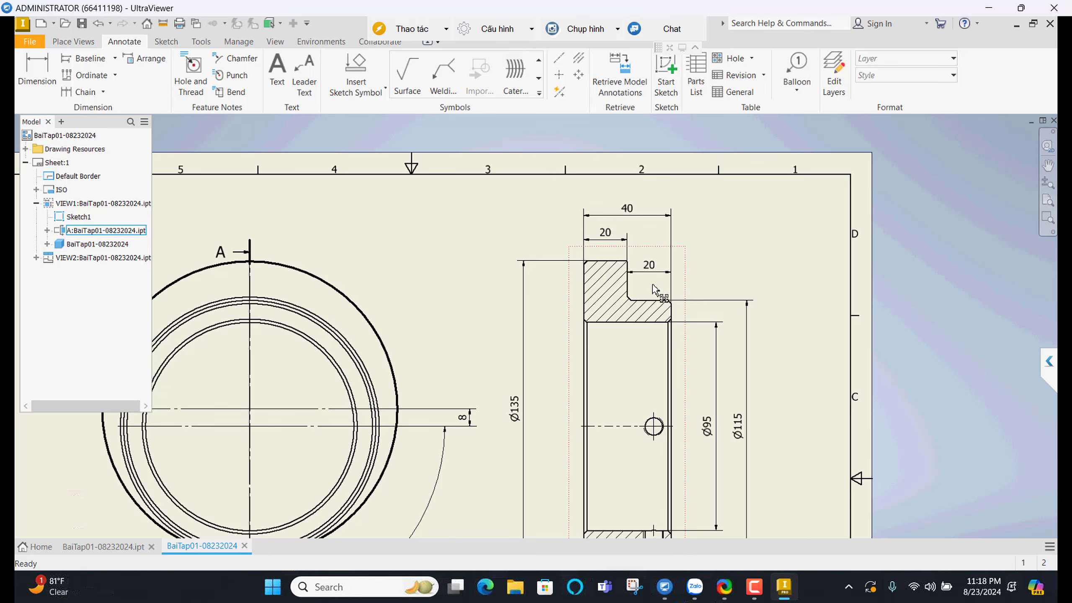
Edit Extrusion2 in the ring part, confirm it unchanged, and return to the drawing
click(114, 550)
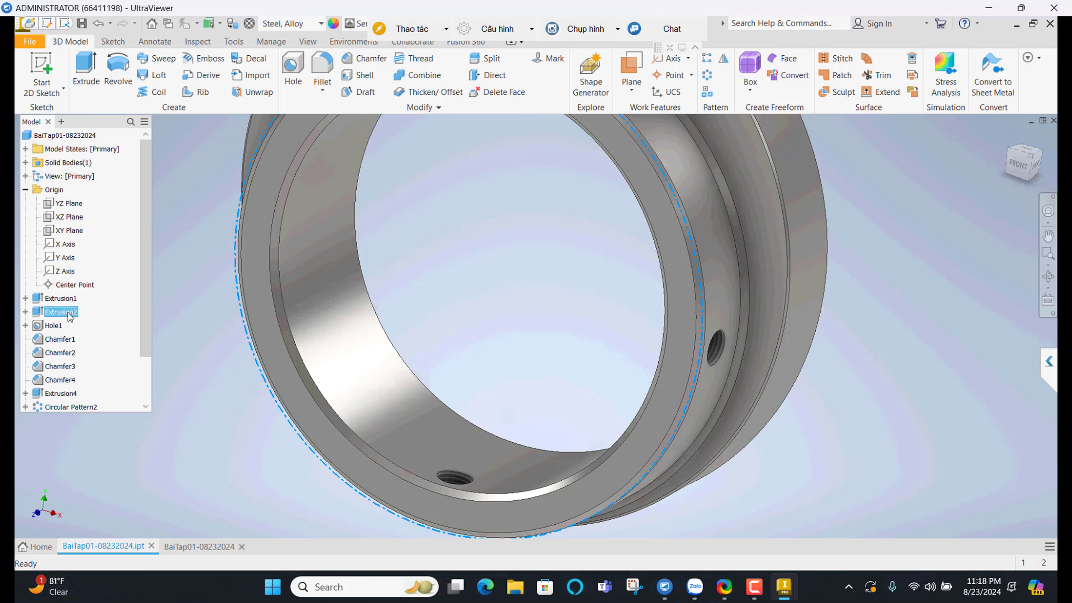
right_click(68, 312)
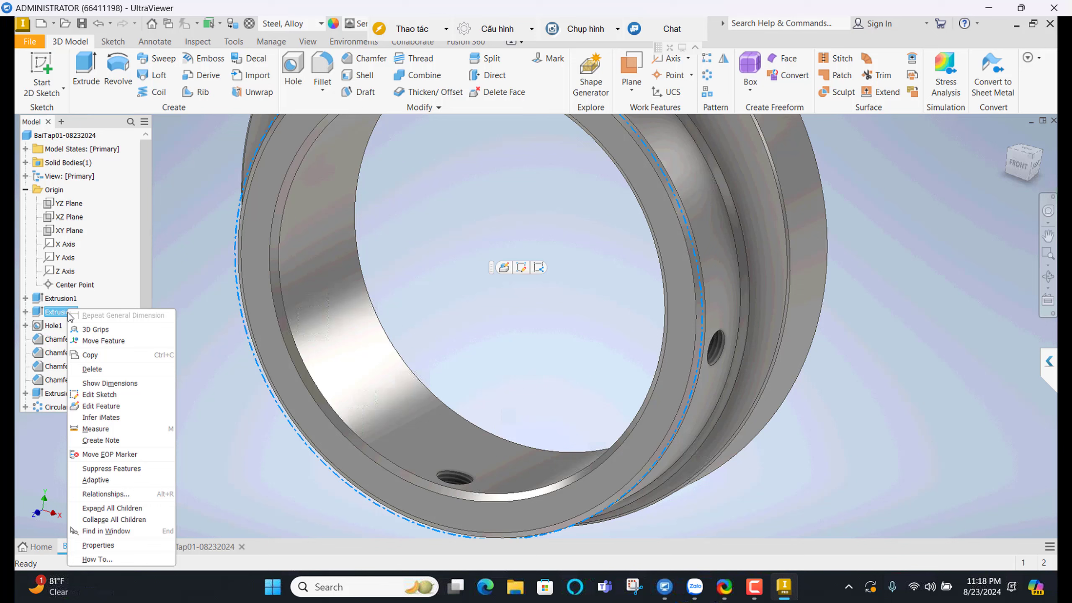
click(122, 406)
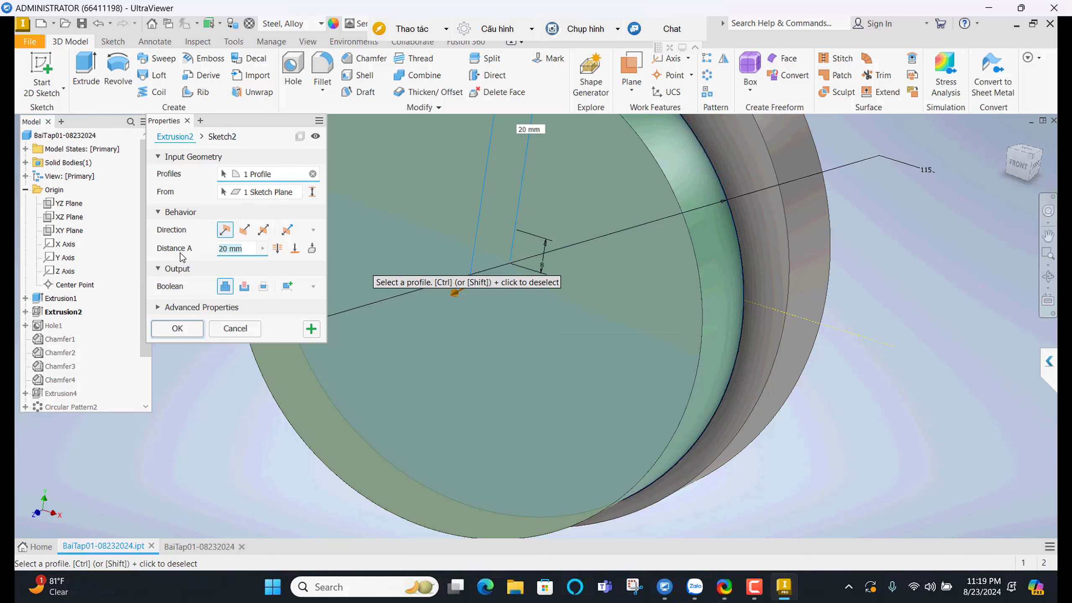
click(177, 329)
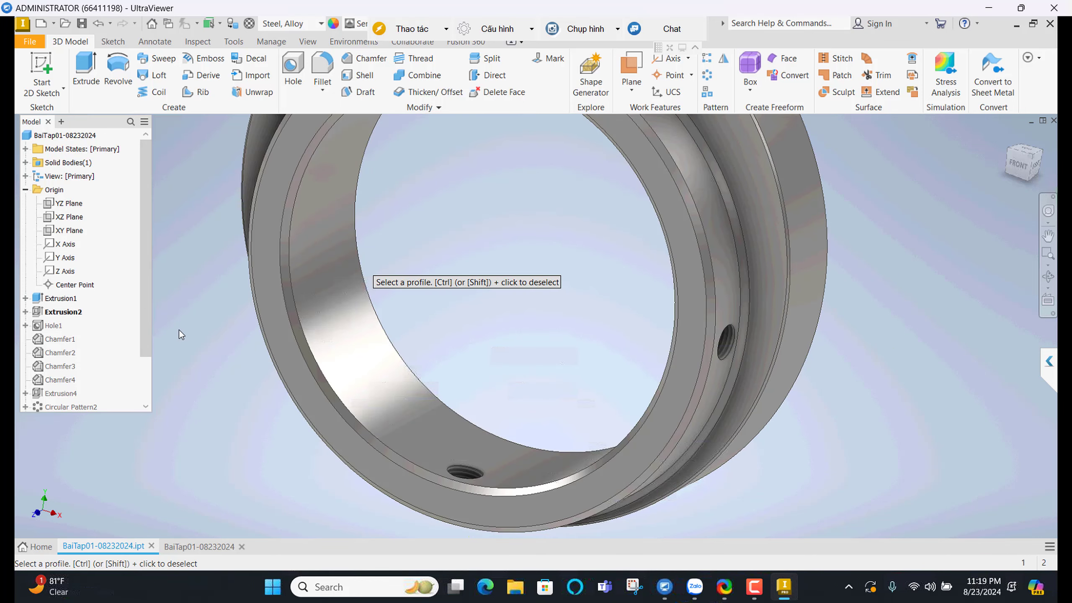
click(196, 547)
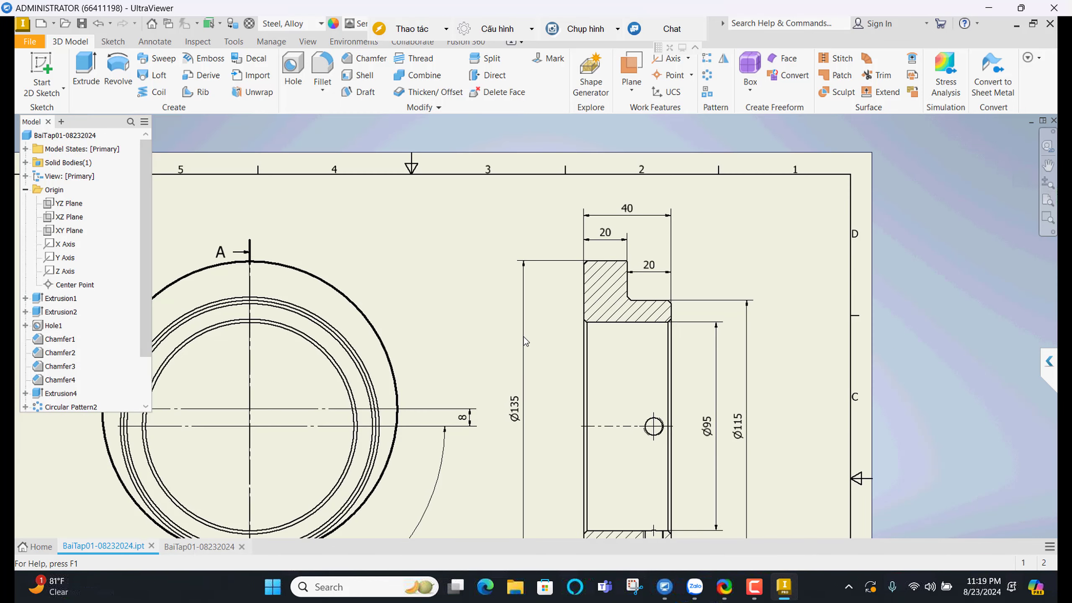
Arrange the 35, 20 and 15 width dimensions above section A-A into neat spacing
middle_drag(731, 246, 756, 207)
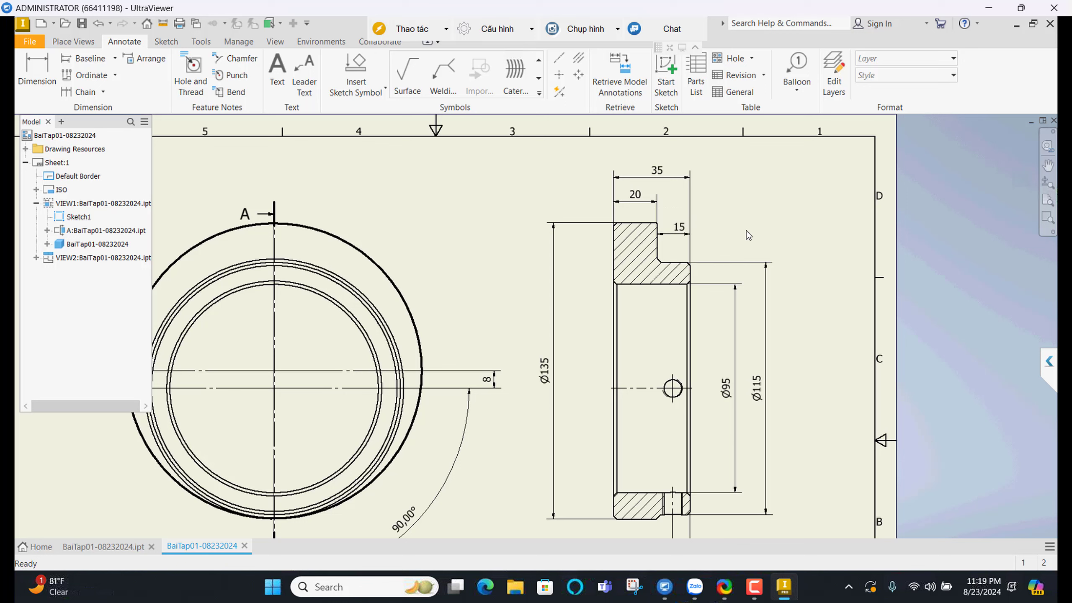
drag(740, 237, 674, 177)
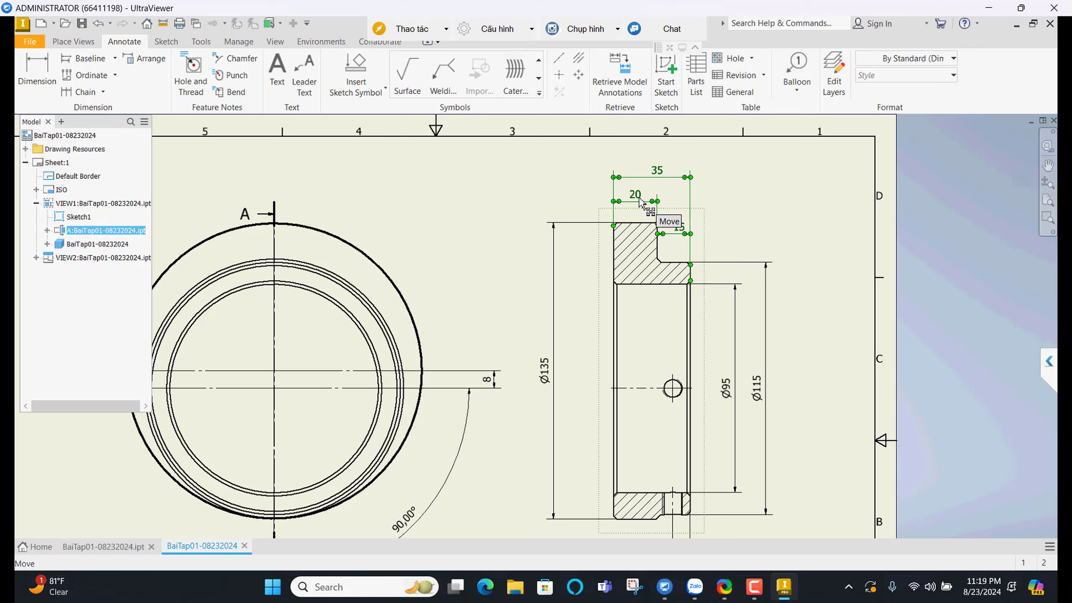
right_click(640, 203)
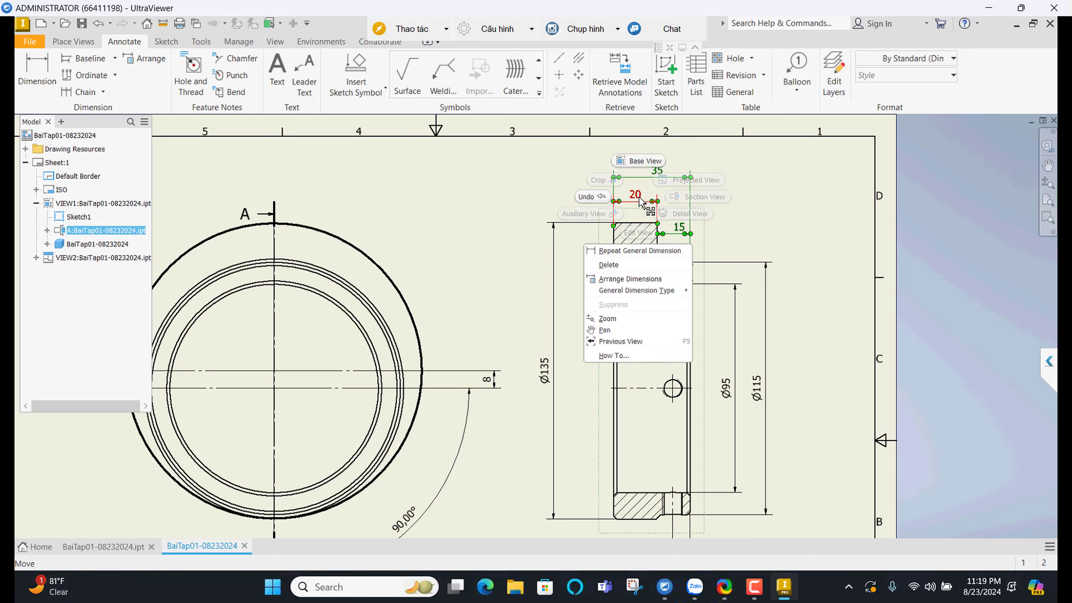
click(641, 279)
key(Return)
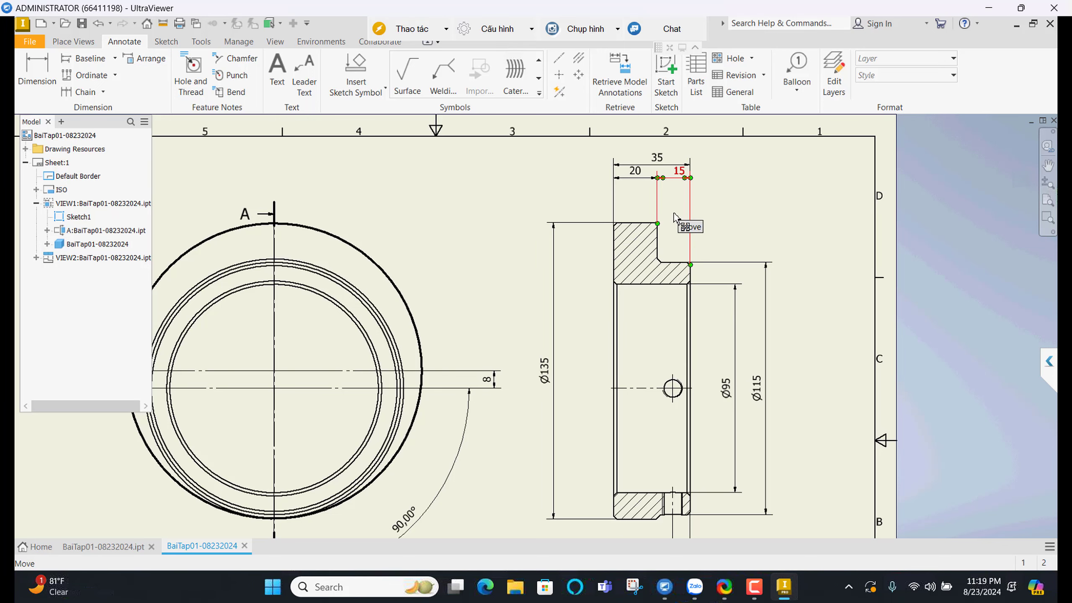
middle_drag(716, 407, 704, 327)
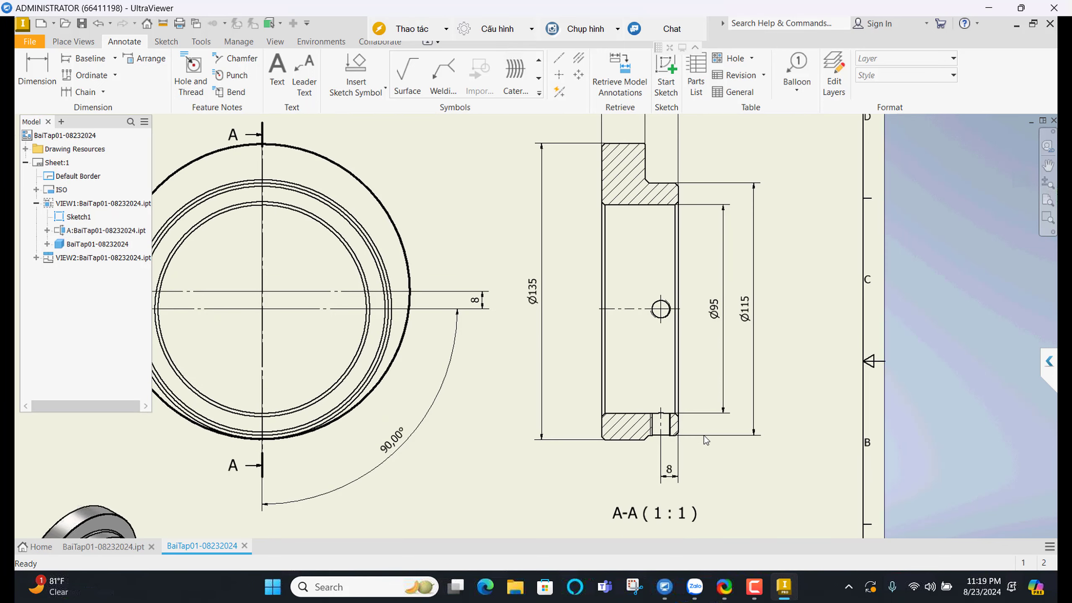
scroll(664, 433, up, 2)
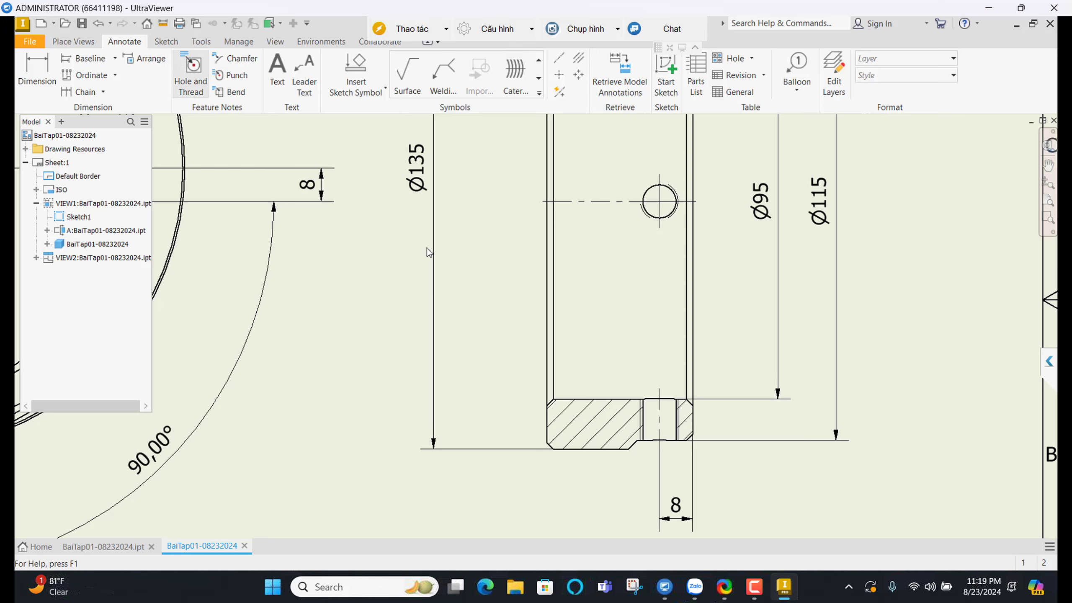
Attach an M8x1 - 6H thread note to the tapped hole below section A-A
click(191, 72)
click(641, 424)
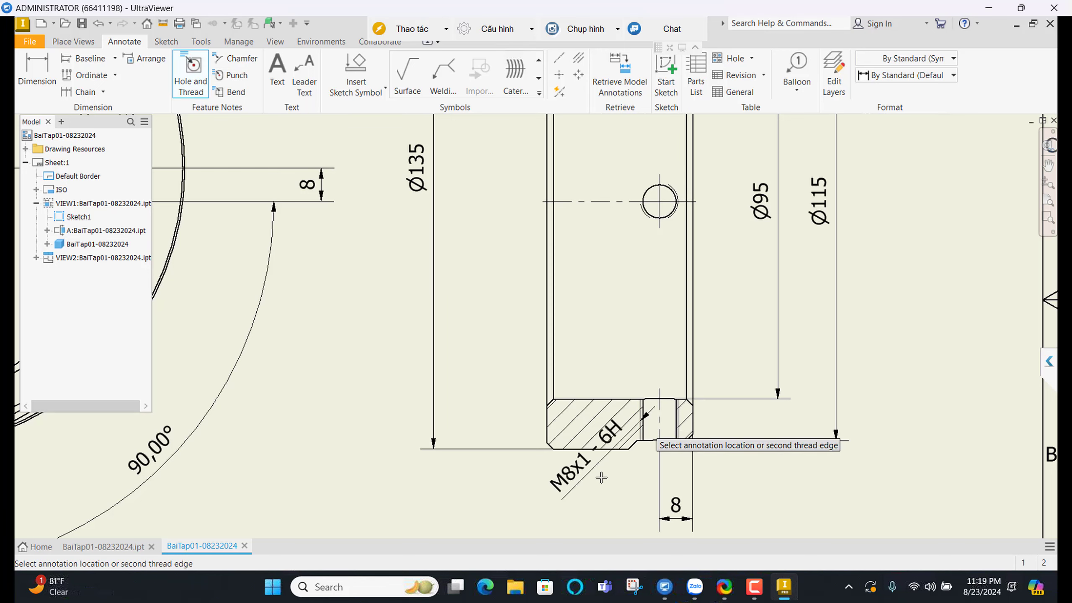
middle_drag(600, 481, 610, 436)
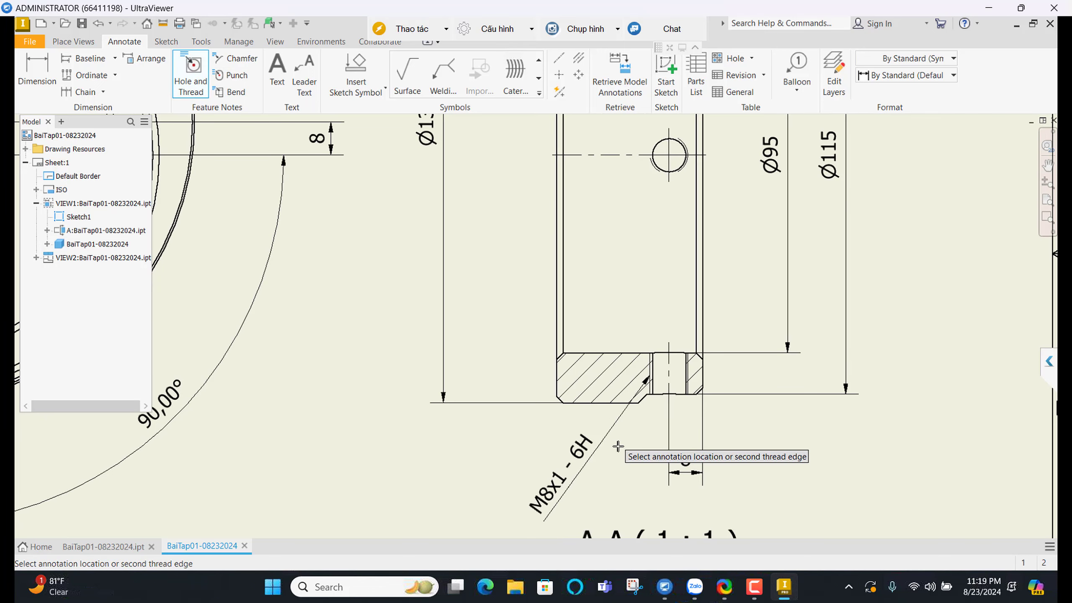
click(613, 442)
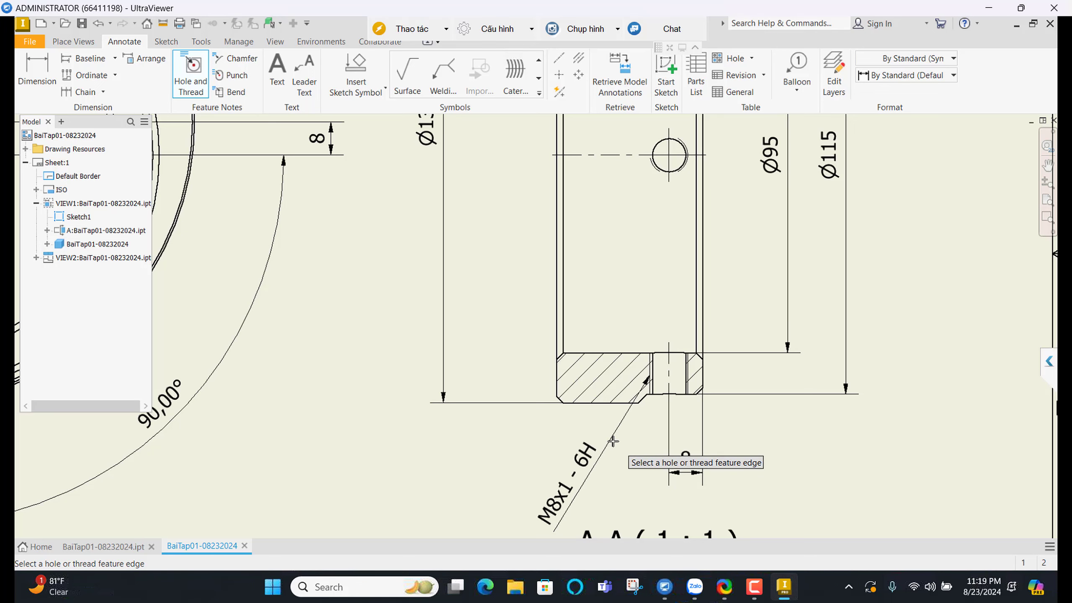
key(Escape)
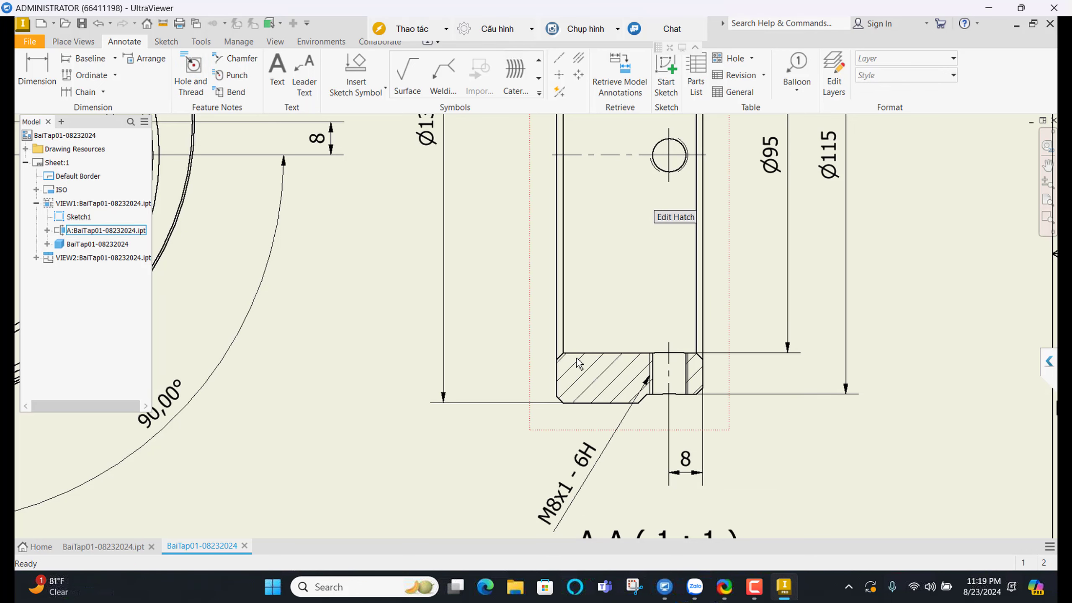
middle_drag(633, 207, 580, 363)
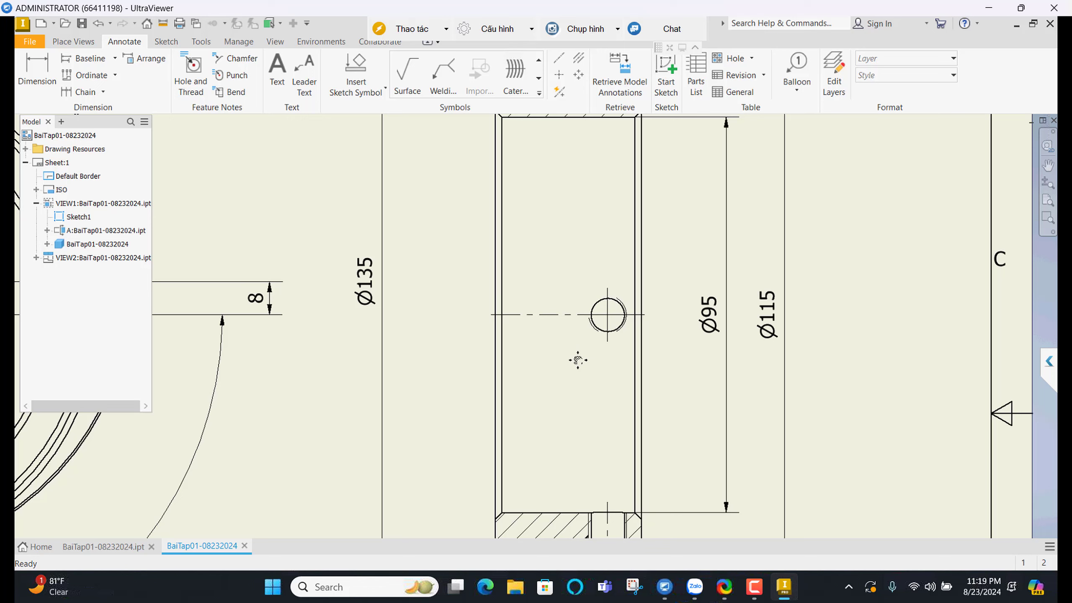
scroll(634, 162, up, 3)
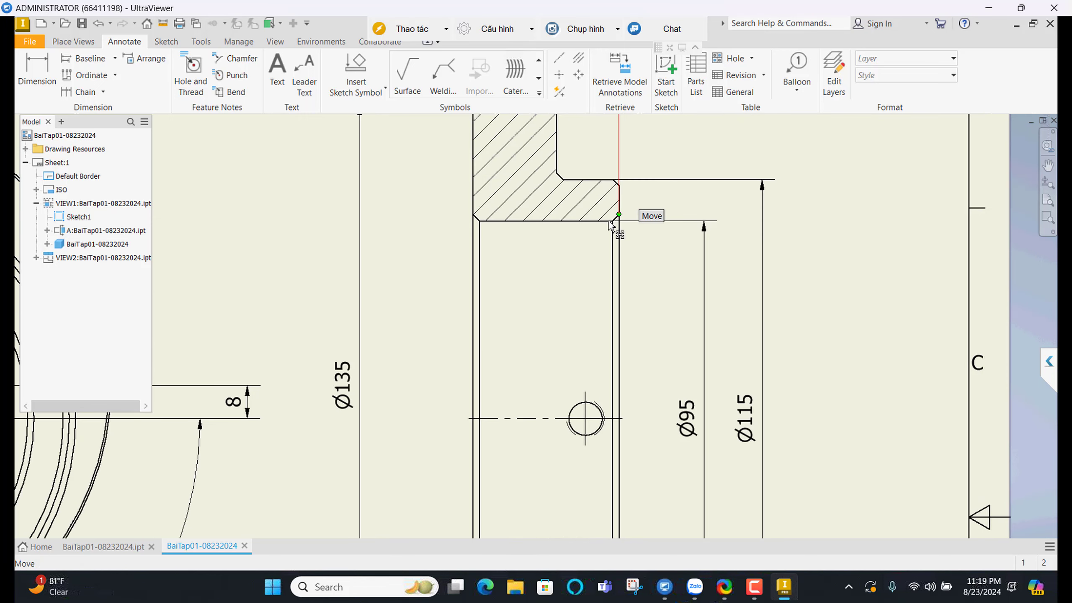
Place a 2 X 45,00° chamfer note on the inner corner chamfer, right of the section
click(235, 58)
scroll(624, 212, up, 2)
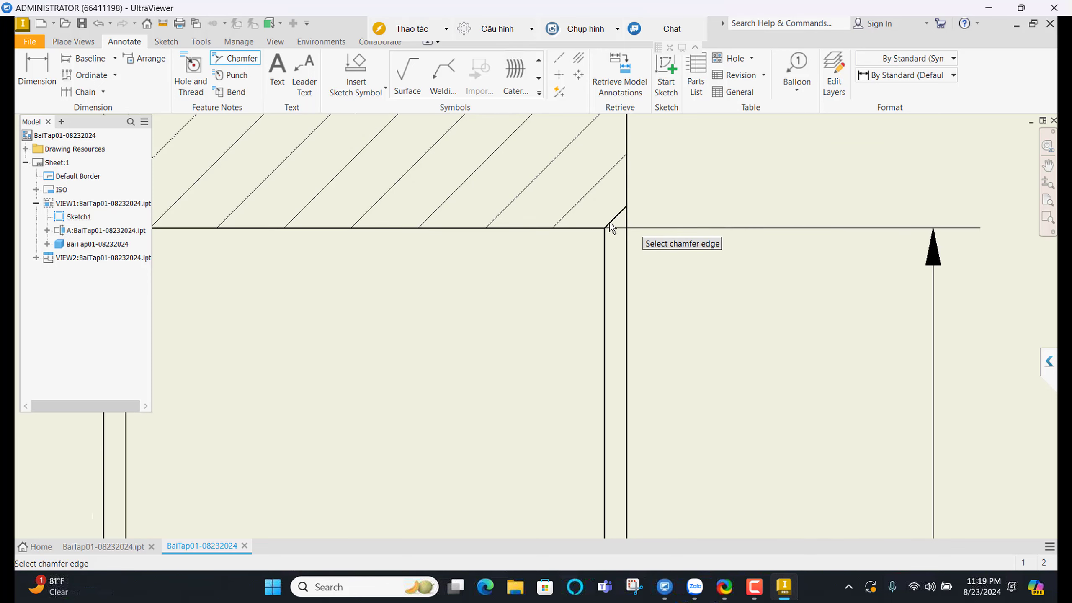
click(625, 208)
click(627, 209)
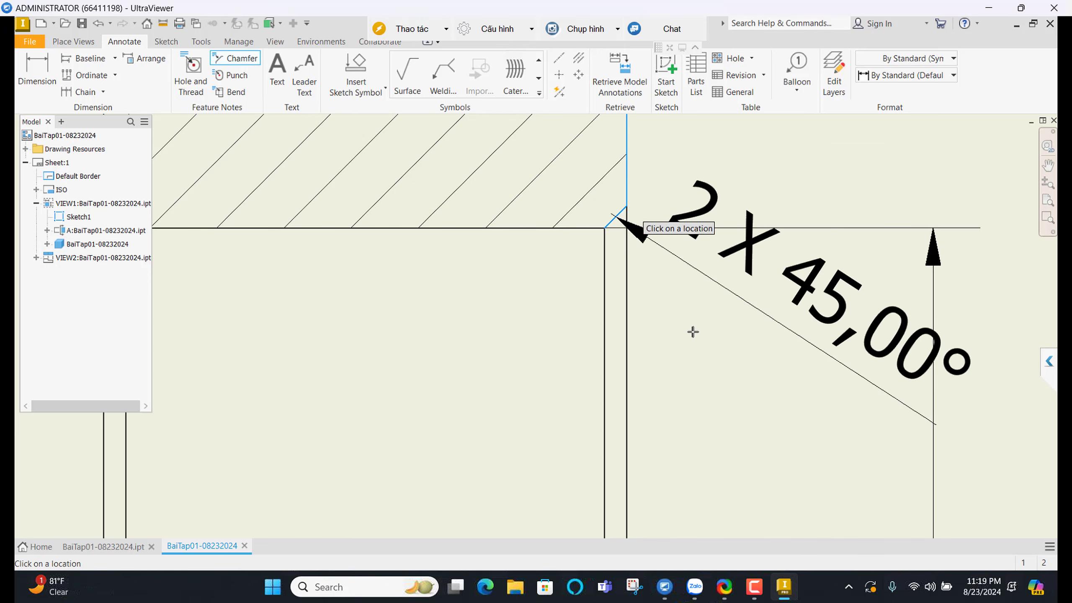
scroll(692, 332, down, 2)
scroll(772, 351, down, 3)
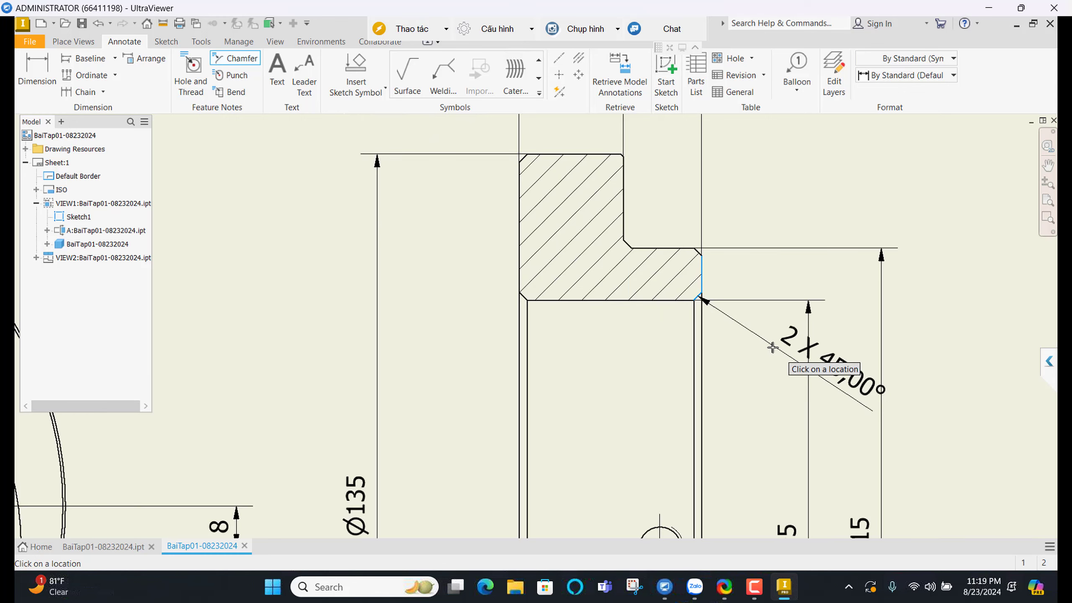
middle_drag(845, 369, 840, 369)
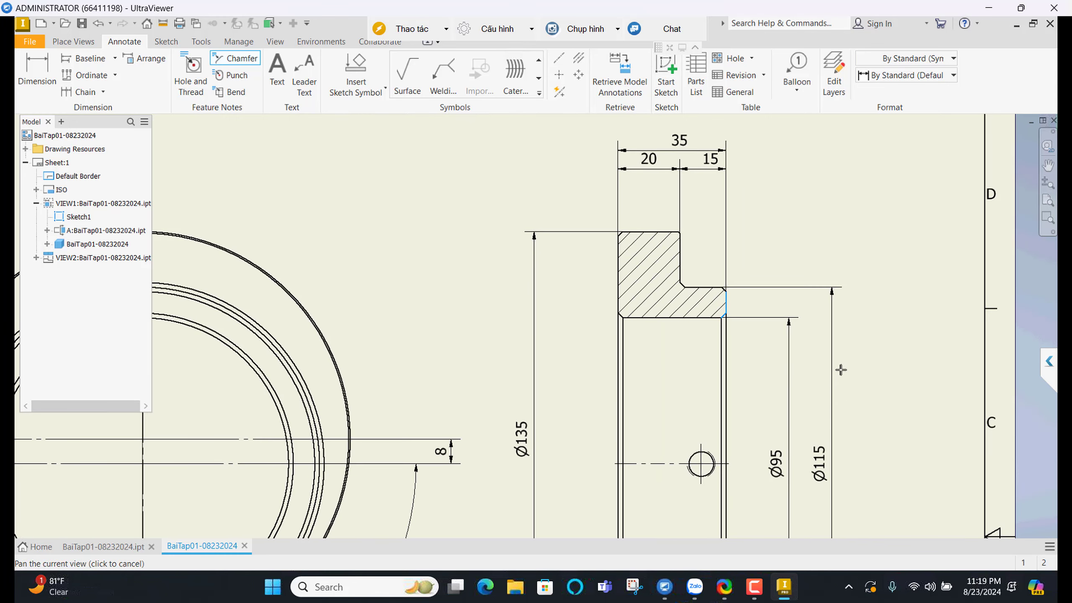
click(841, 369)
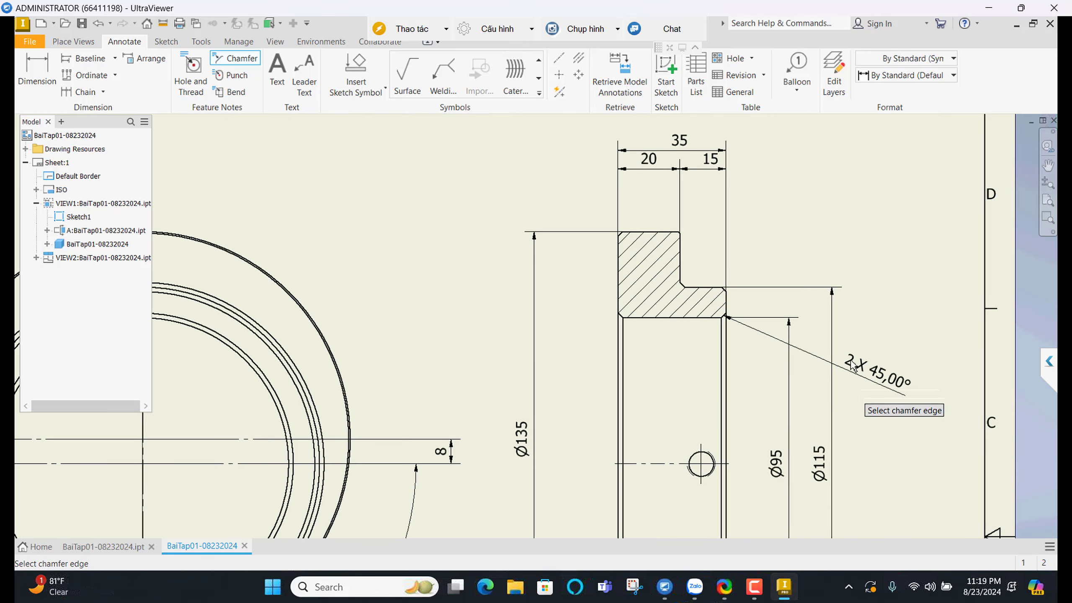
key(Escape)
Open the chamfer note for editing, browse symbols, and cancel without changes
double_click(860, 371)
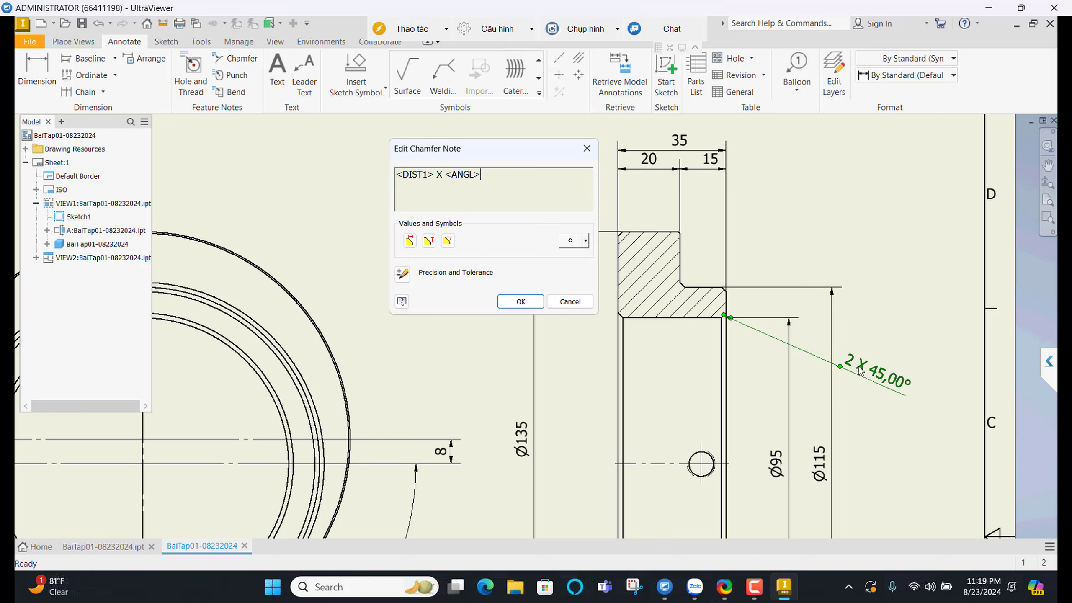
click(586, 243)
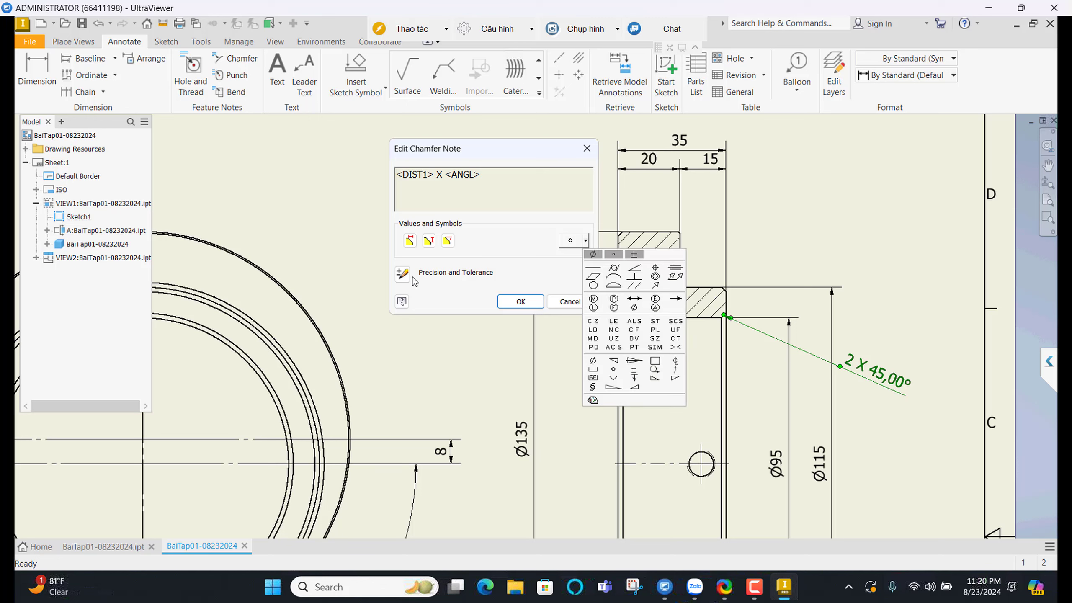
click(524, 207)
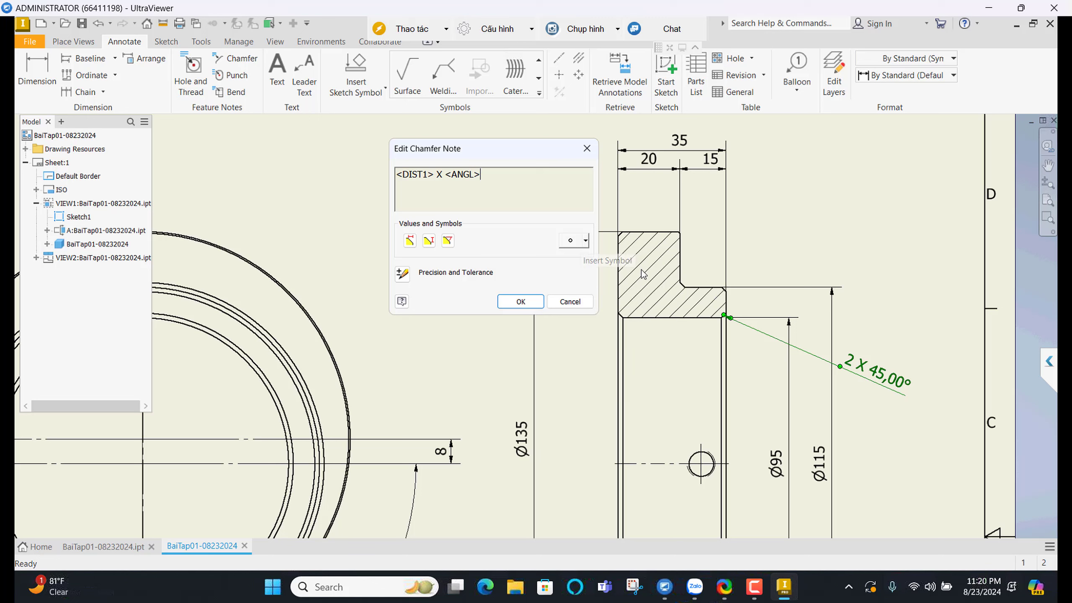
key(Escape)
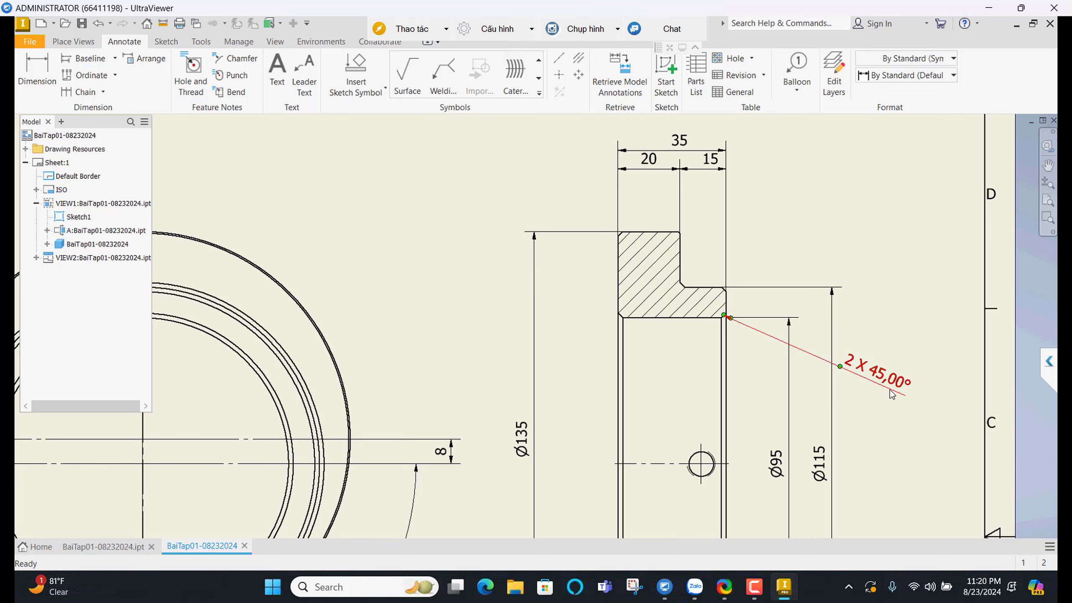
click(885, 464)
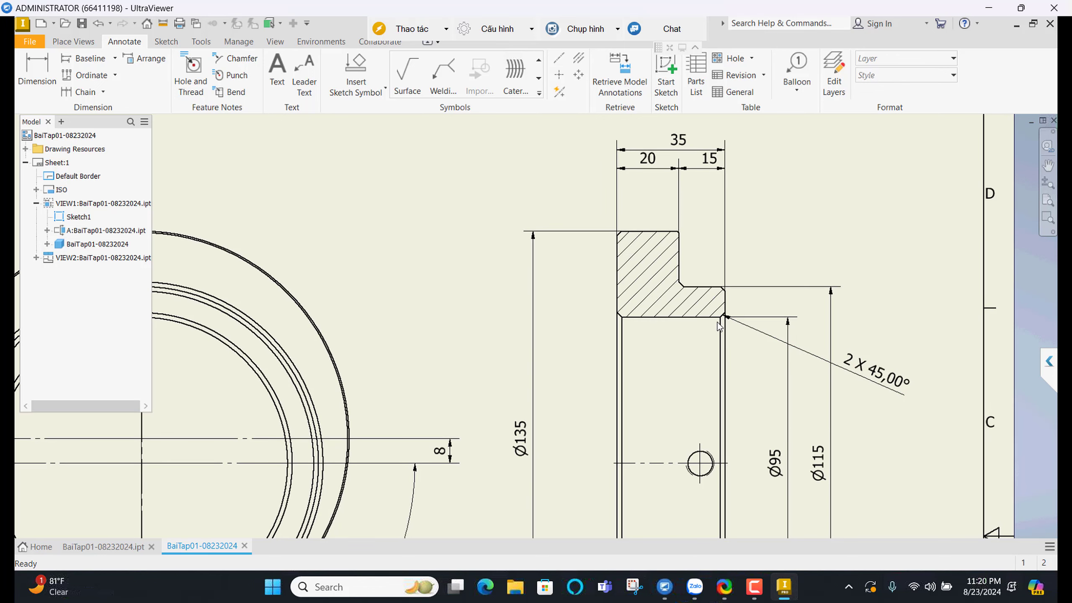
middle_drag(827, 363, 782, 291)
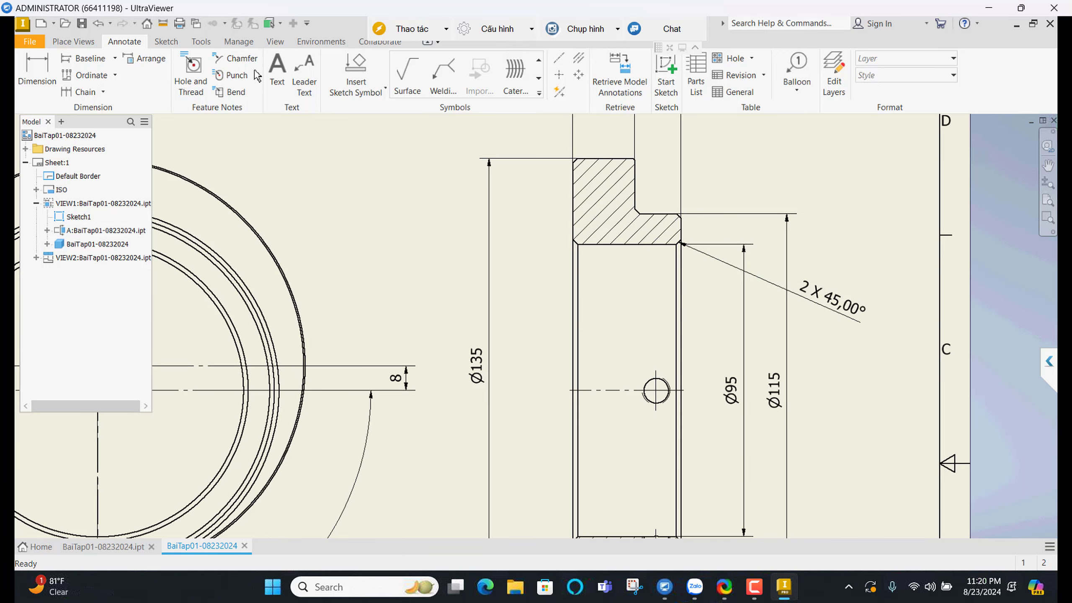
click(814, 291)
click(813, 279)
Set linear and alternate-unit dimension precision to one decimal and save the style
click(247, 43)
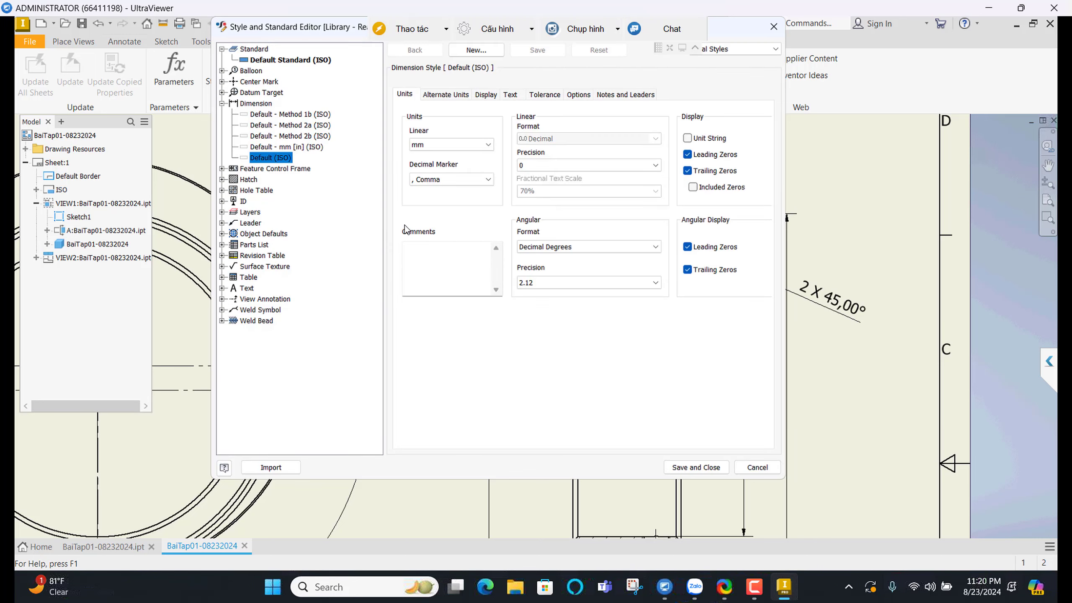
click(540, 166)
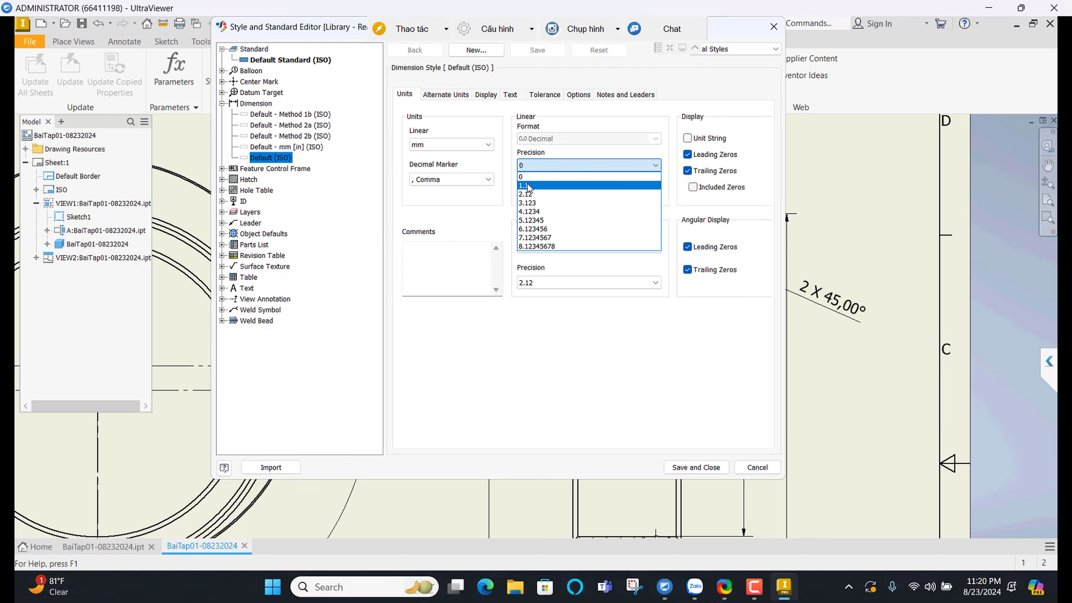
click(528, 184)
key(ctrl+Tab)
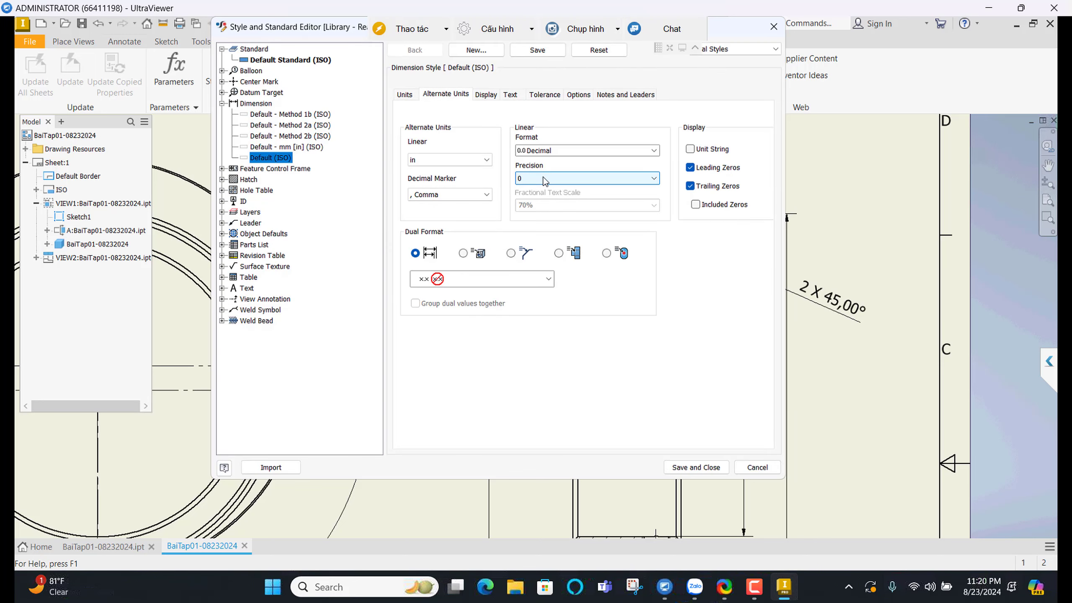
click(545, 178)
click(532, 199)
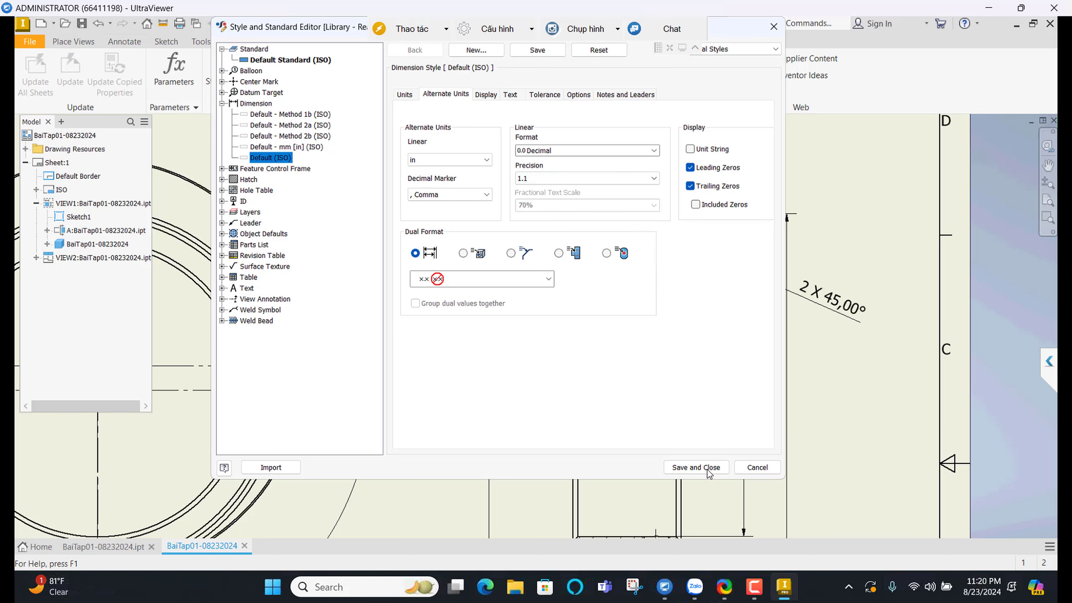
click(696, 467)
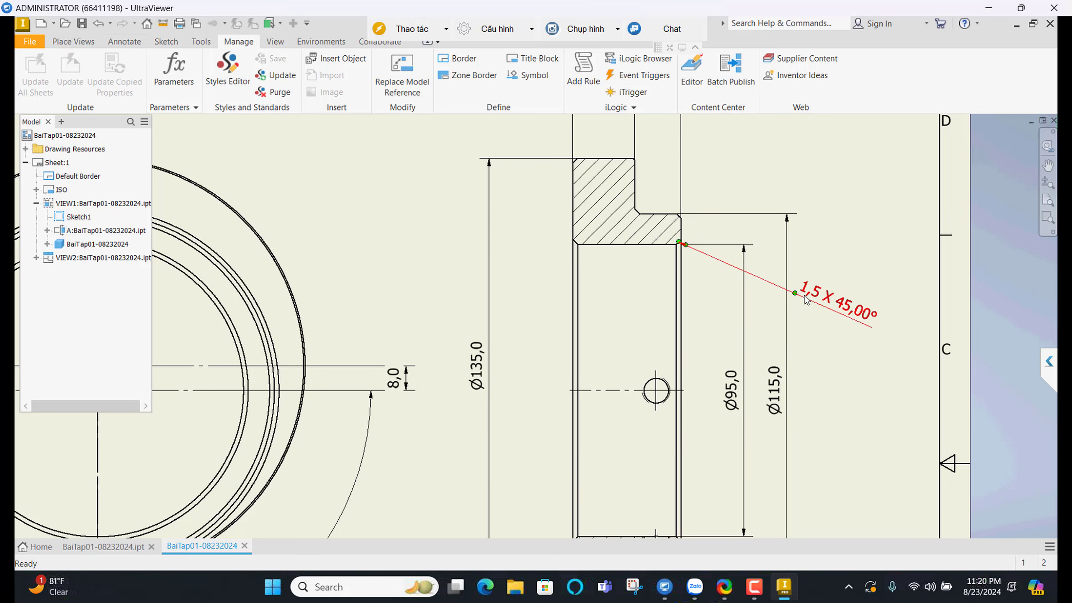
Check the 1,5 X 45,00° chamfer note on section A-A and start saving the drawing
middle_drag(756, 359, 756, 314)
middle_drag(530, 357, 530, 339)
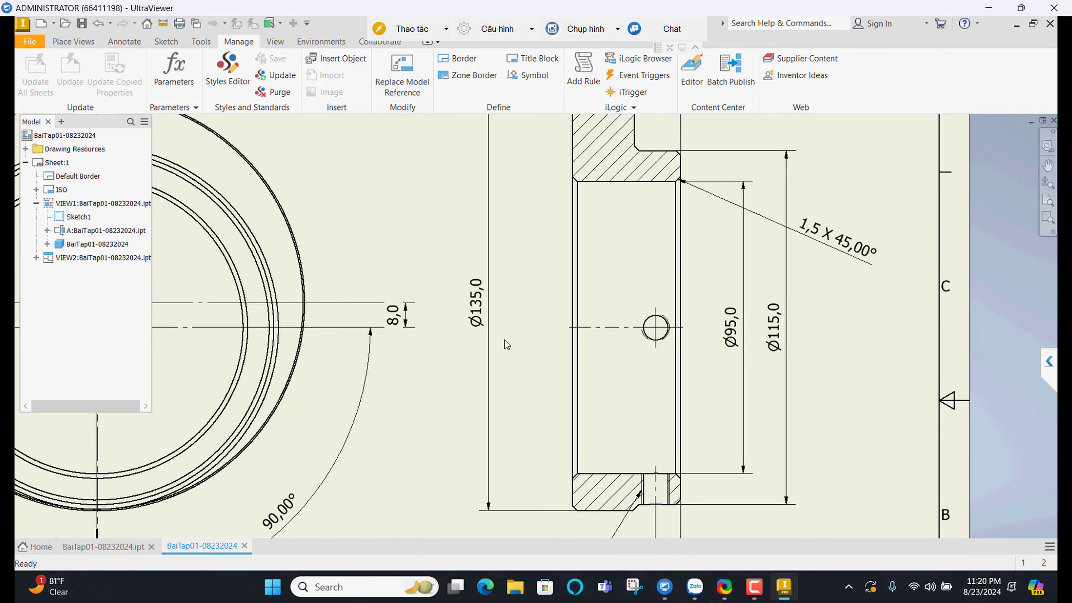
scroll(516, 327, down, 2)
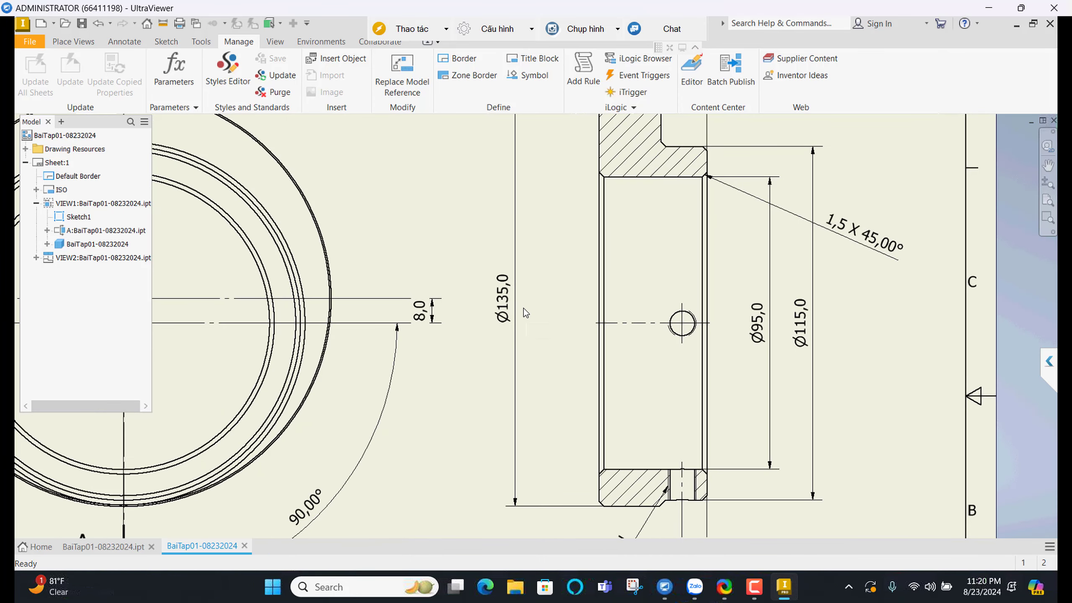
scroll(523, 309, down, 1)
scroll(462, 237, down, 1)
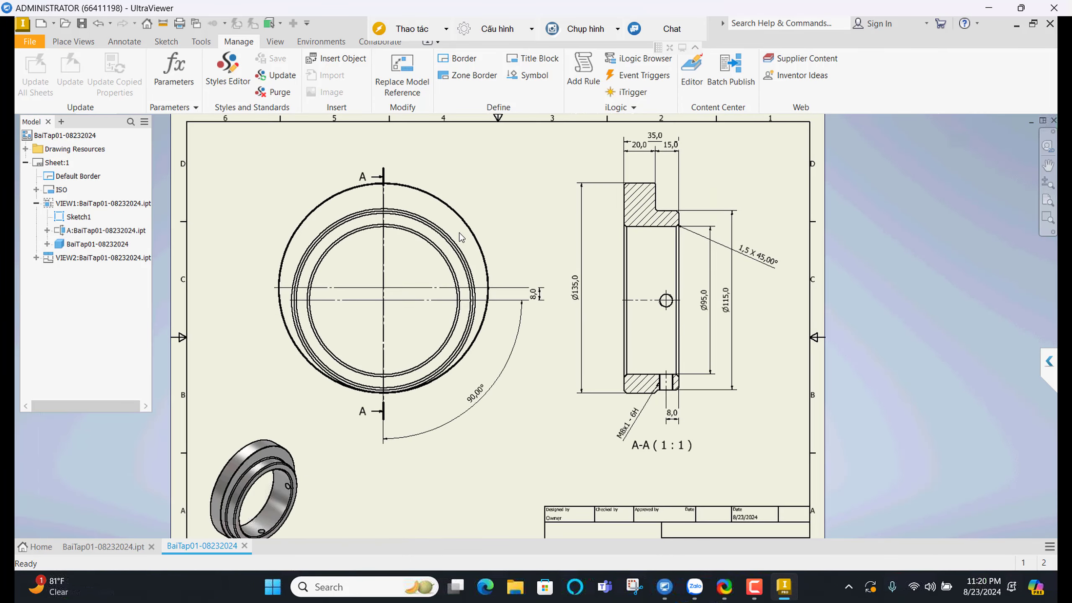
scroll(509, 248, down, 1)
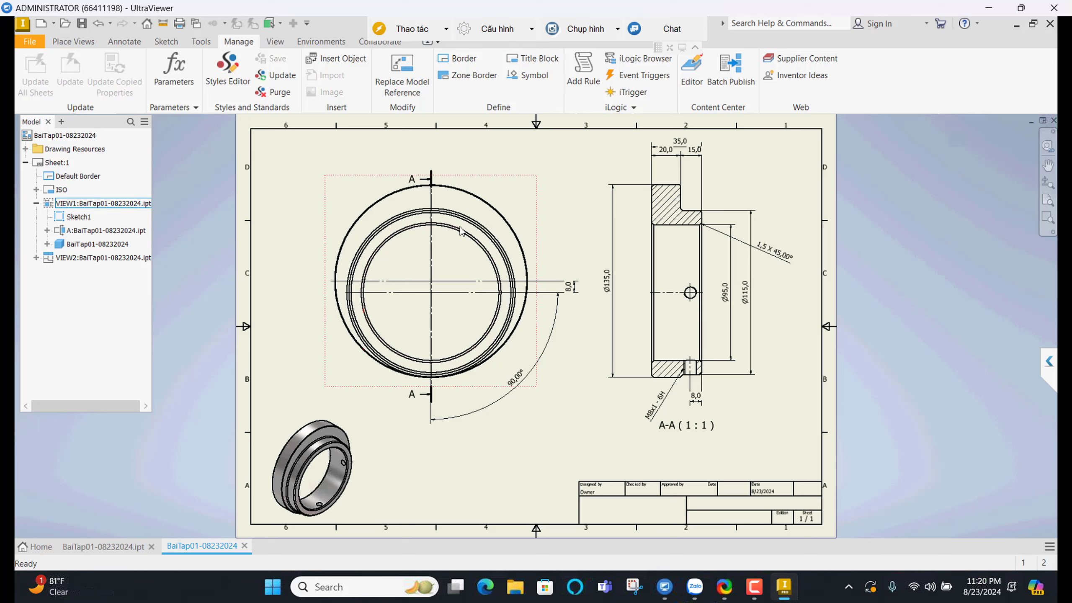
key(ctrl+s)
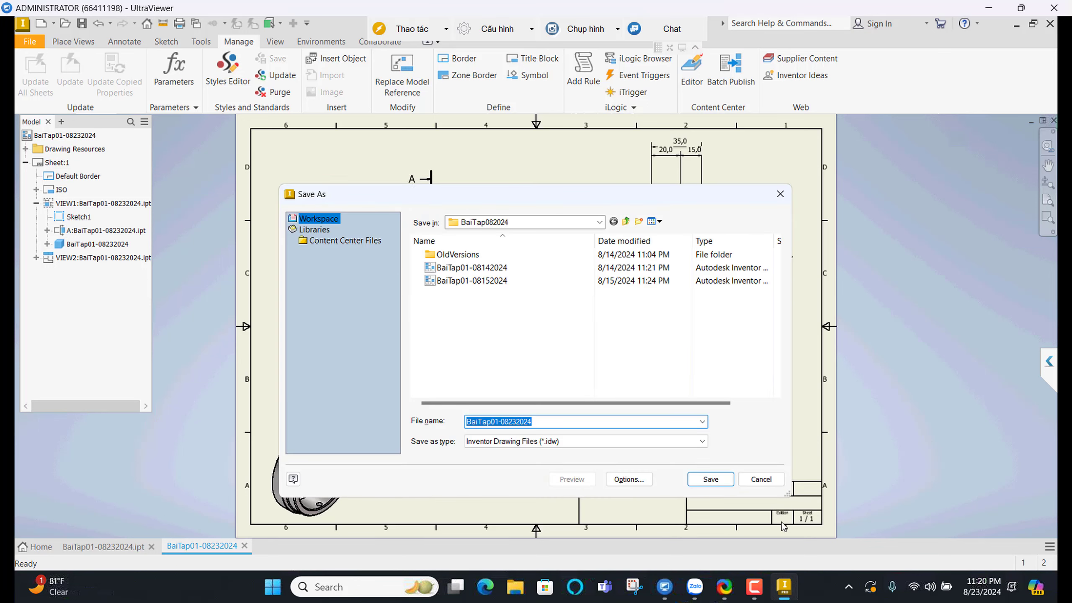